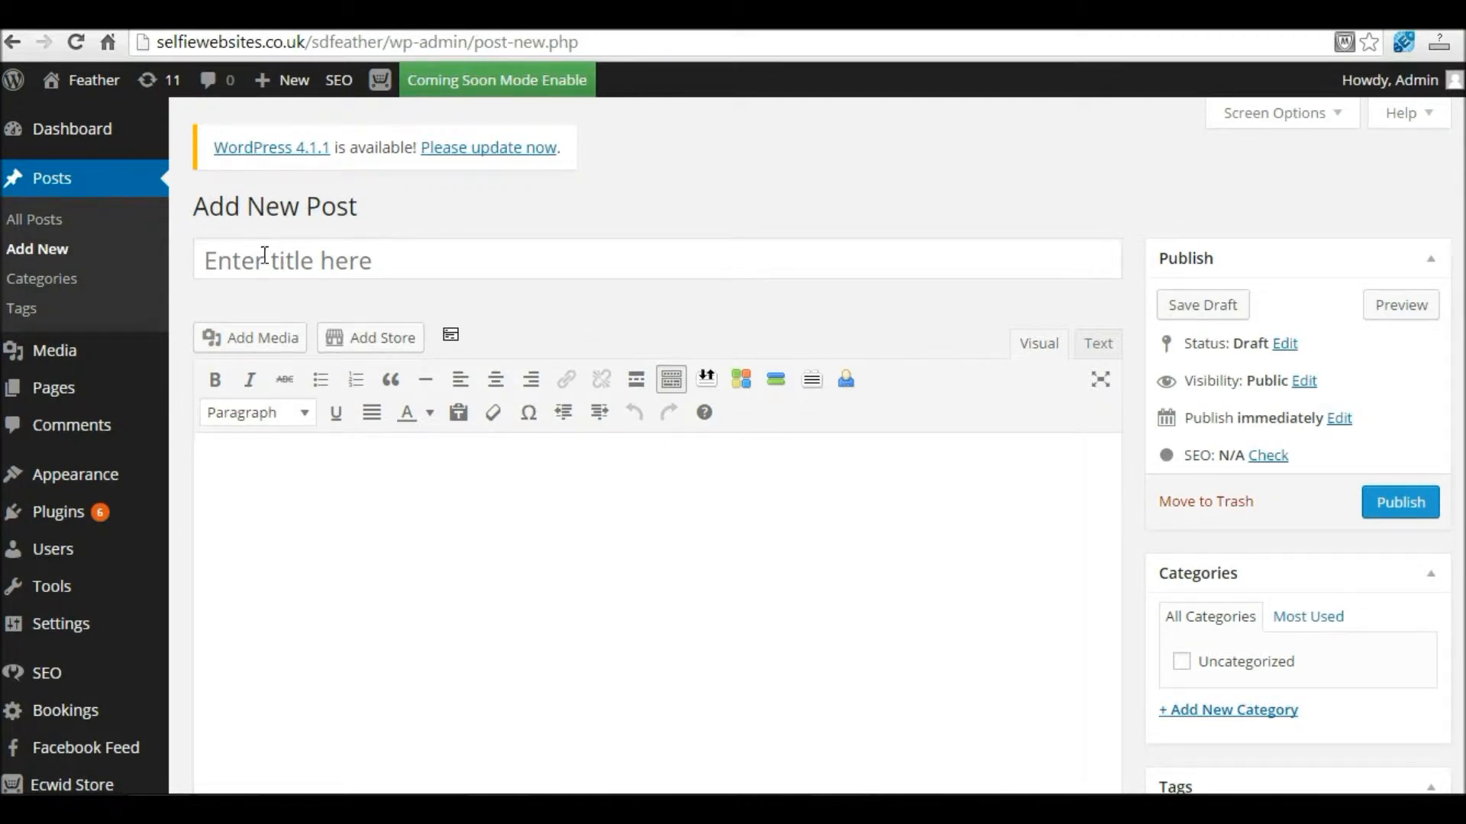
Look over the blank new post form down to its featured image section, and view the site's front page
{"action": "left_click", "coordinate": [332, 255]}
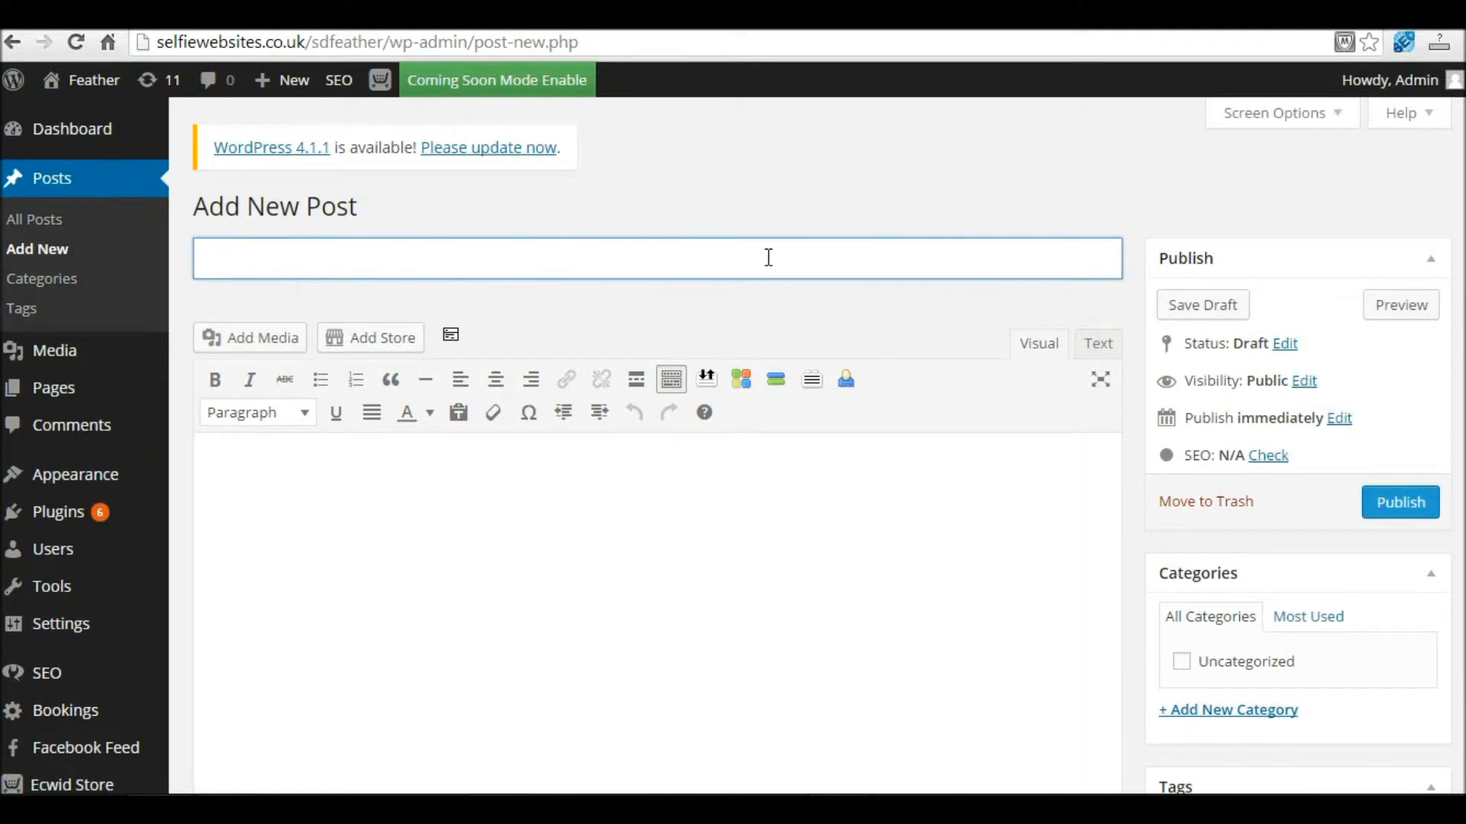
{"action": "scroll", "coordinate": [763, 385], "scroll_direction": "down", "scroll_amount": 2}
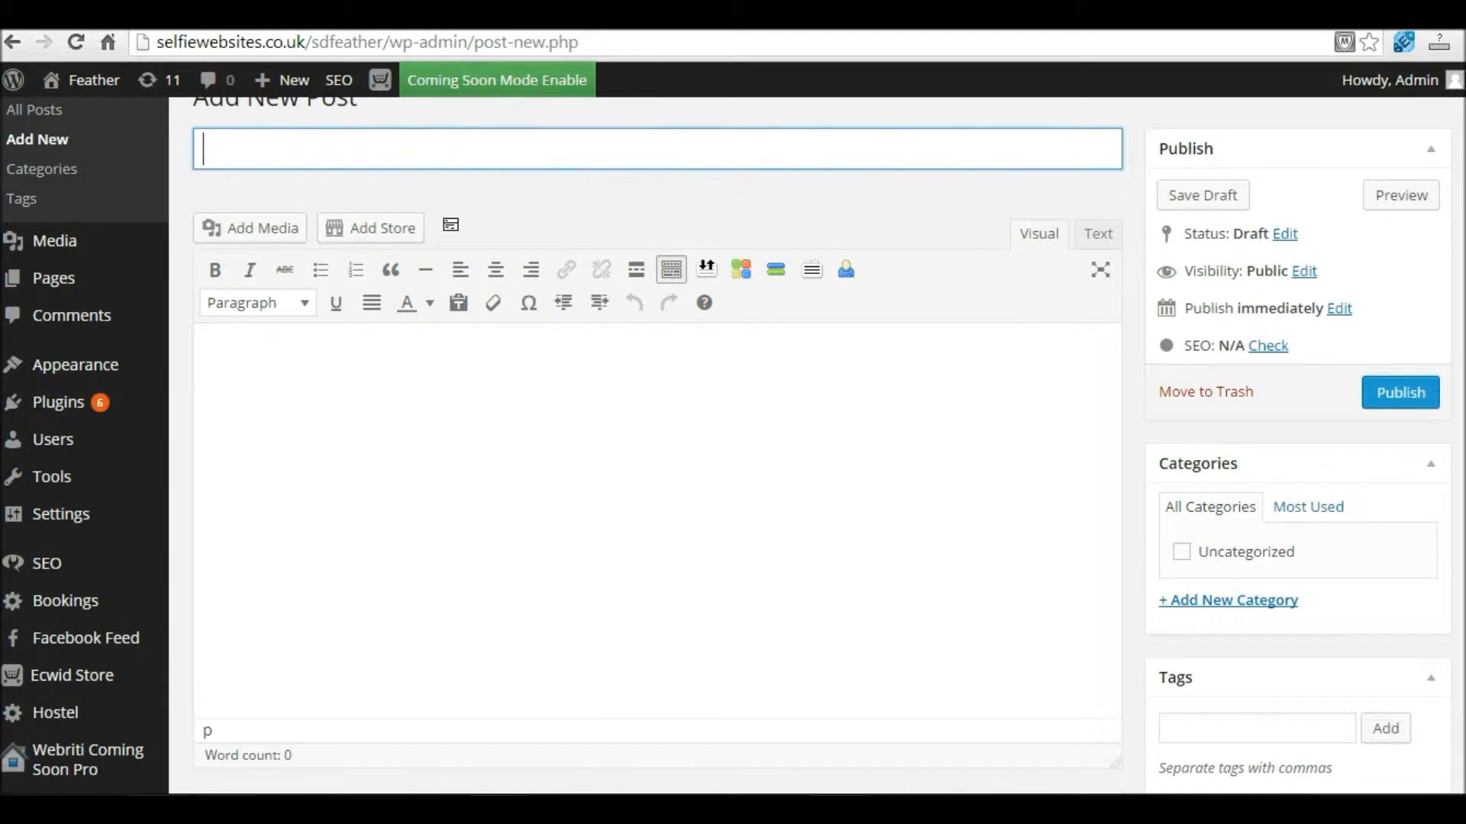
{"action": "scroll", "coordinate": [1252, 313], "scroll_direction": "down", "scroll_amount": 5}
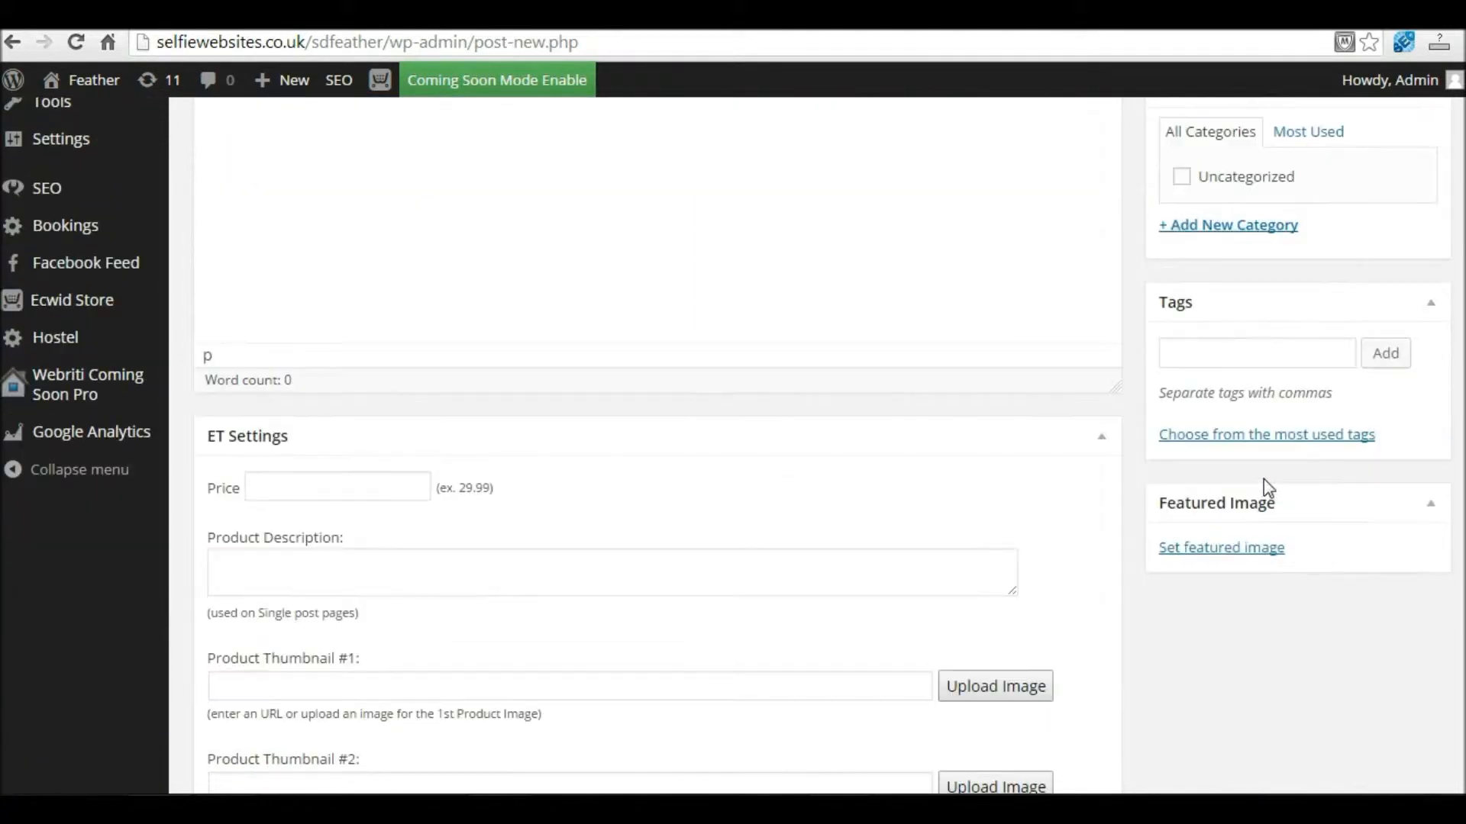
{"action": "scroll", "coordinate": [1262, 479], "scroll_direction": "up", "scroll_amount": 6}
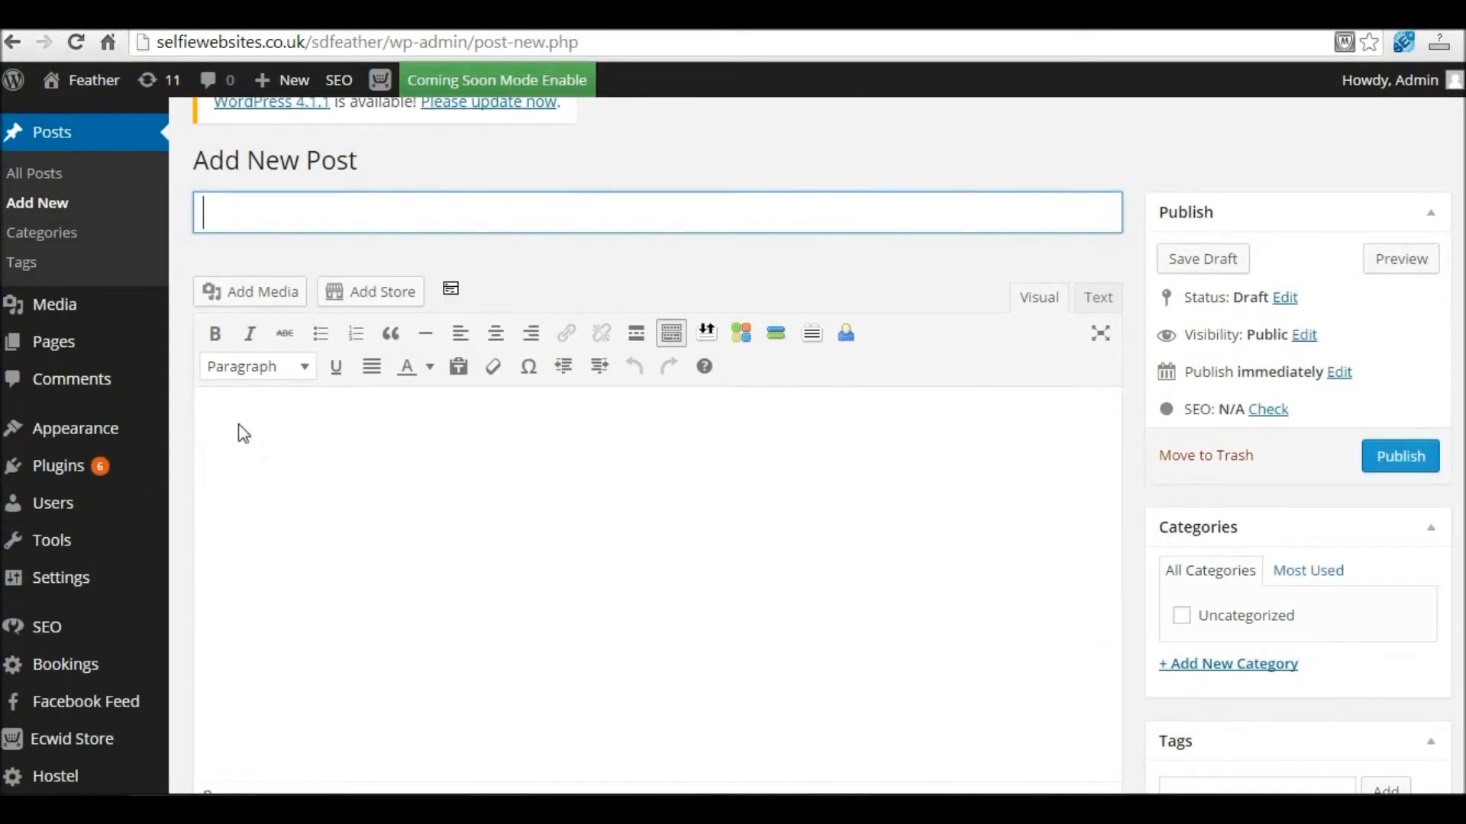
{"action": "mouse_move", "coordinate": [109, 87]}
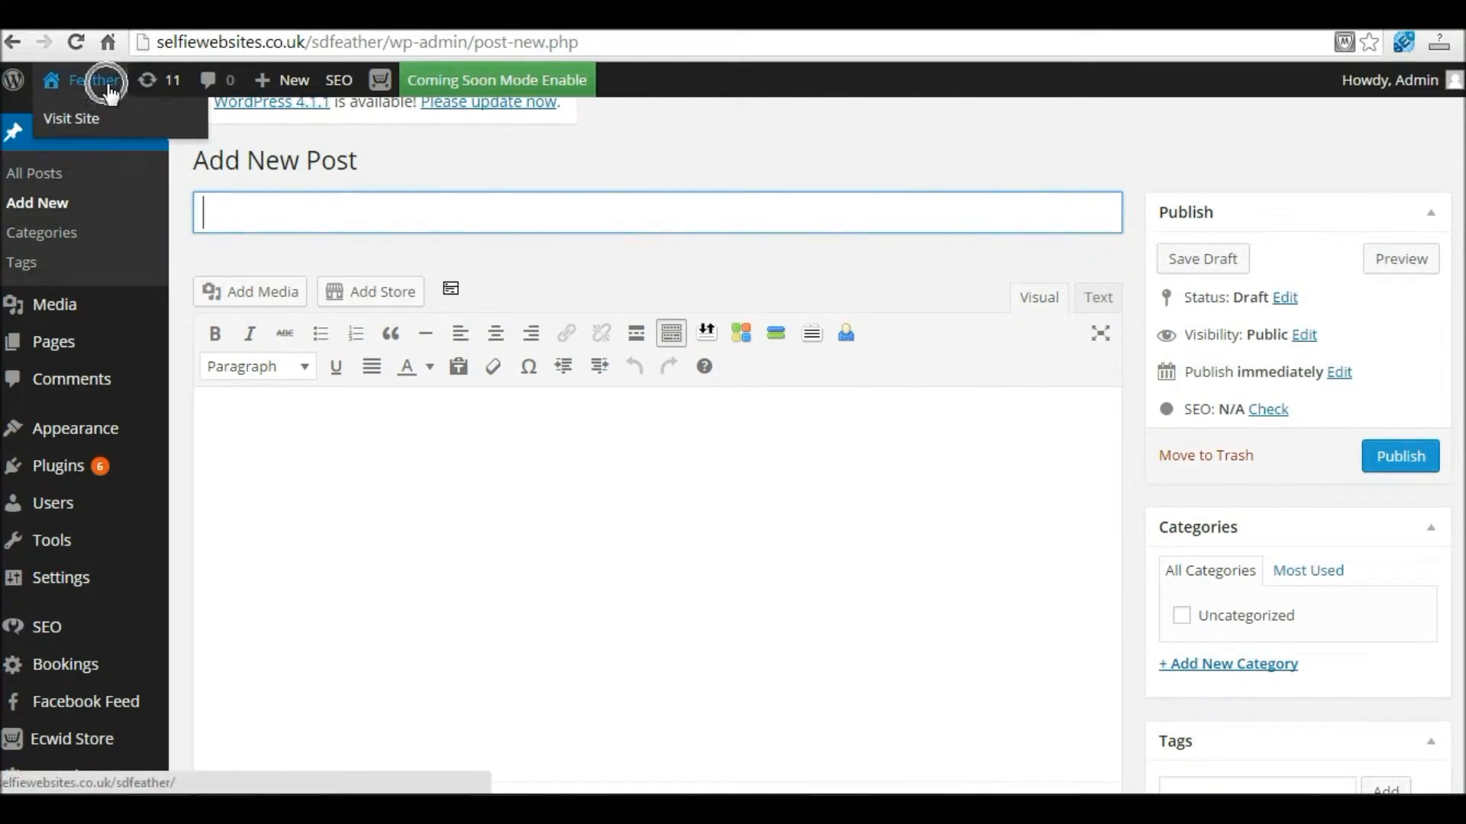
{"action": "left_click", "coordinate": [109, 87]}
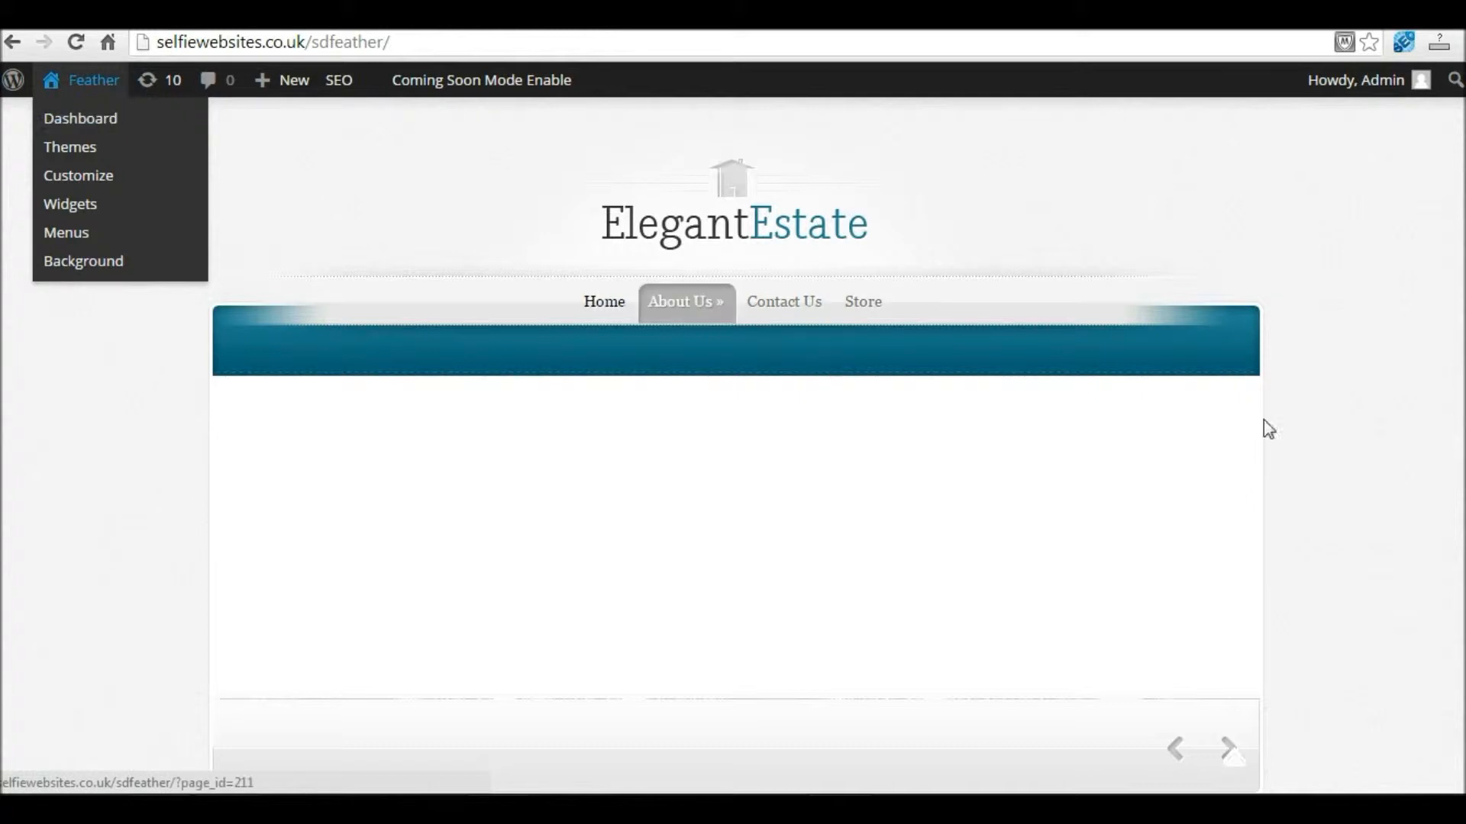
{"action": "scroll", "coordinate": [733, 458], "scroll_direction": "down", "scroll_amount": 1}
{"action": "mouse_move", "coordinate": [657, 251]}
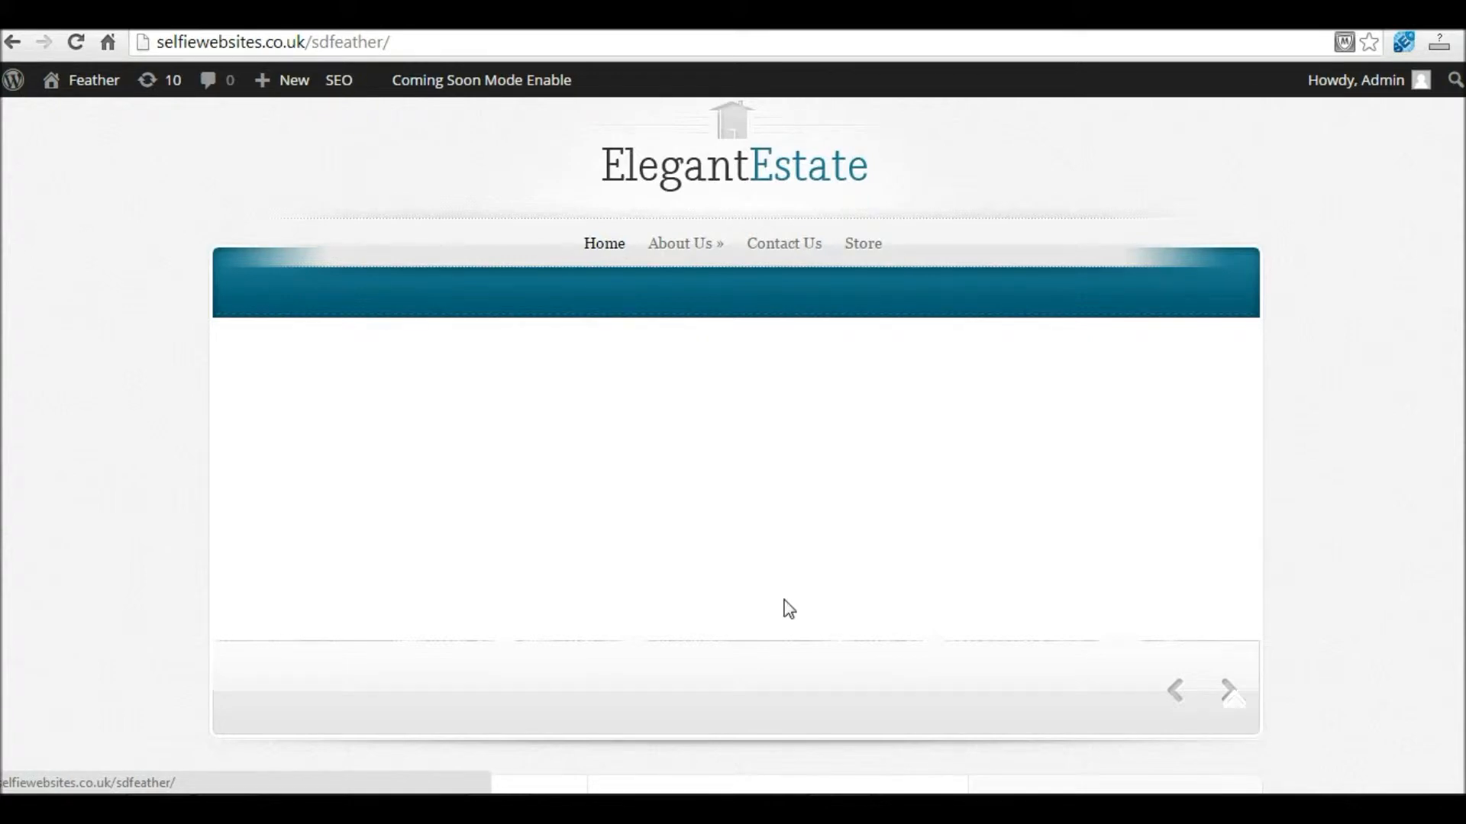
Switch to the article document in Word and correct the misspelled last word of its title to "Website"
{"action": "left_click", "coordinate": [824, 809]}
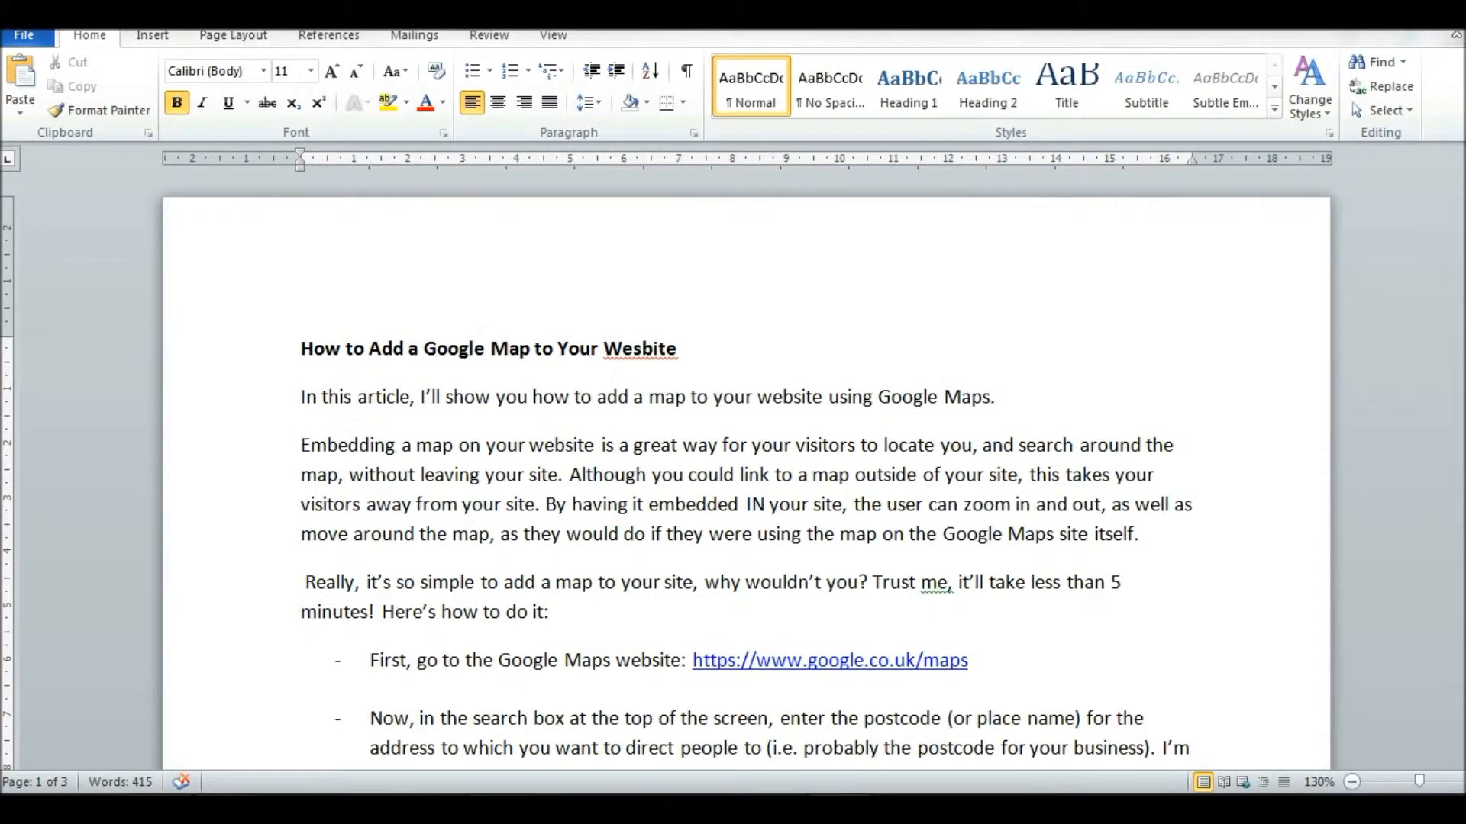
{"action": "scroll", "coordinate": [472, 265], "scroll_direction": "down", "scroll_amount": 3}
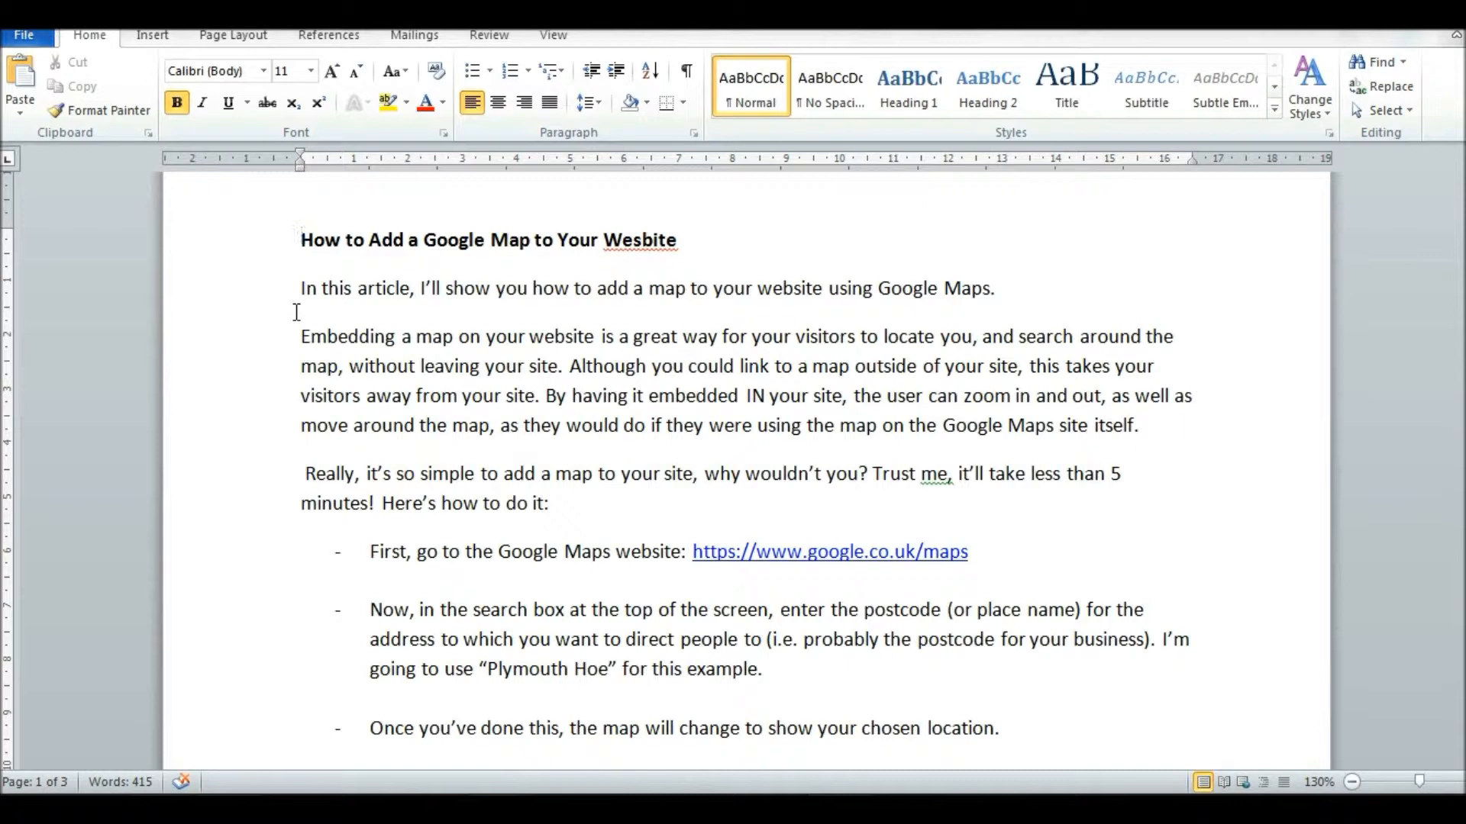
{"action": "left_click", "coordinate": [635, 241]}
{"action": "key", "text": "Delete"}
{"action": "key", "text": "Right"}
{"action": "type", "text": "s"}
Copy the article's title from Word and paste it as the title of a new post in WordPress
{"action": "left_click_drag", "start_coordinate": [696, 239], "coordinate": [288, 235]}
{"action": "key", "text": "ctrl+c"}
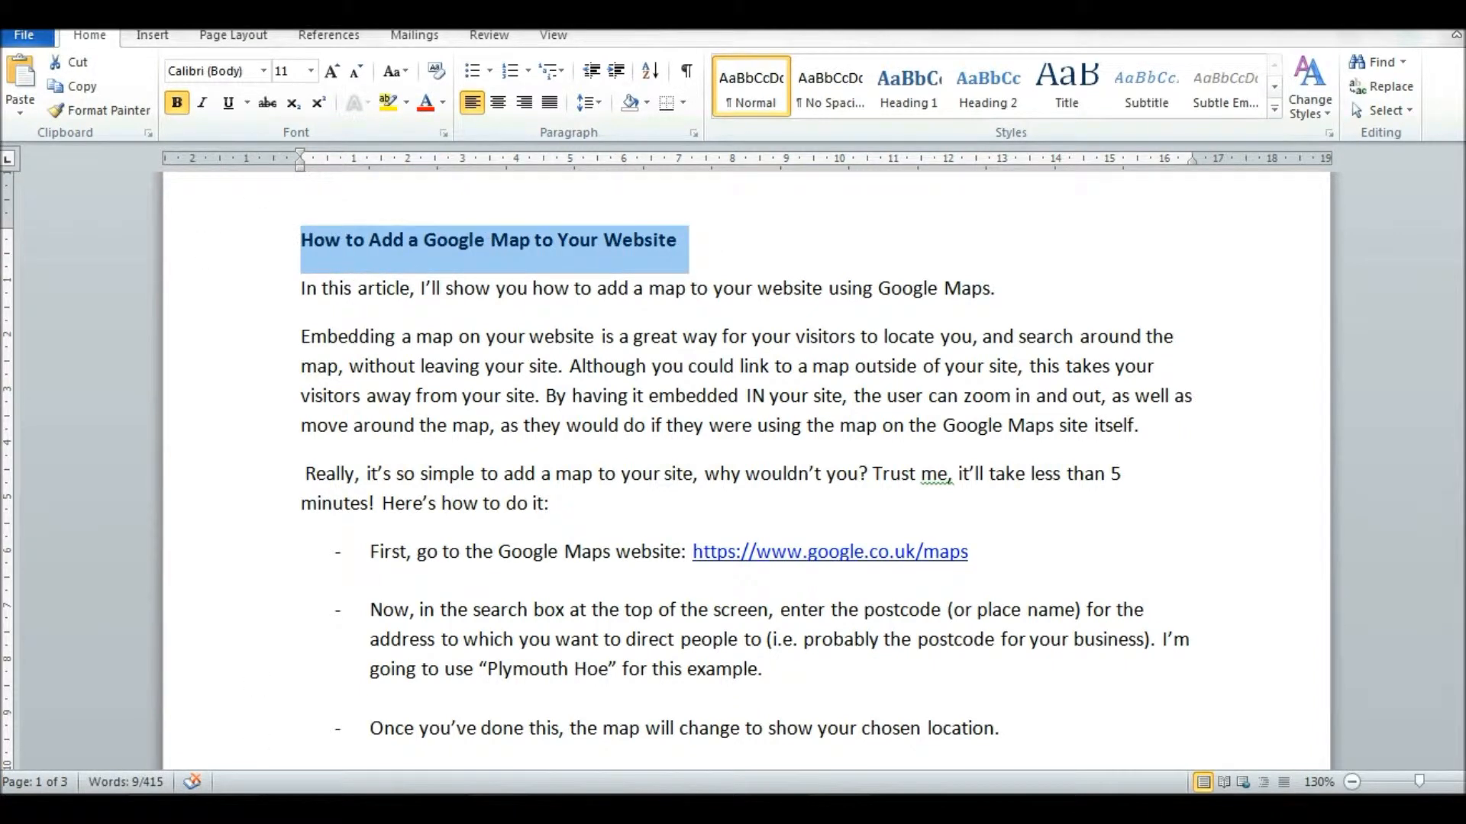
{"action": "left_click", "coordinate": [191, 810]}
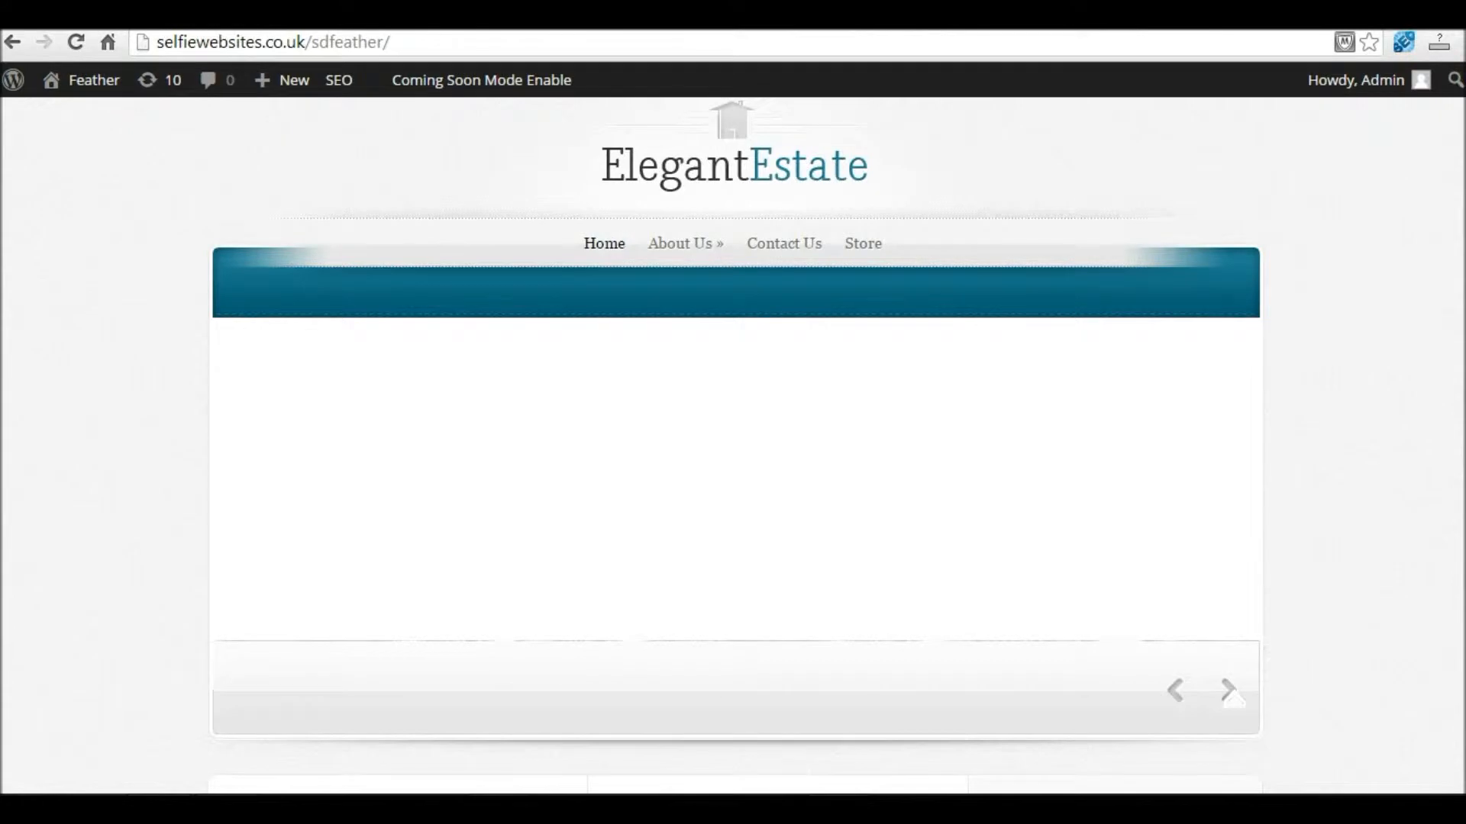
{"action": "left_click", "coordinate": [108, 94]}
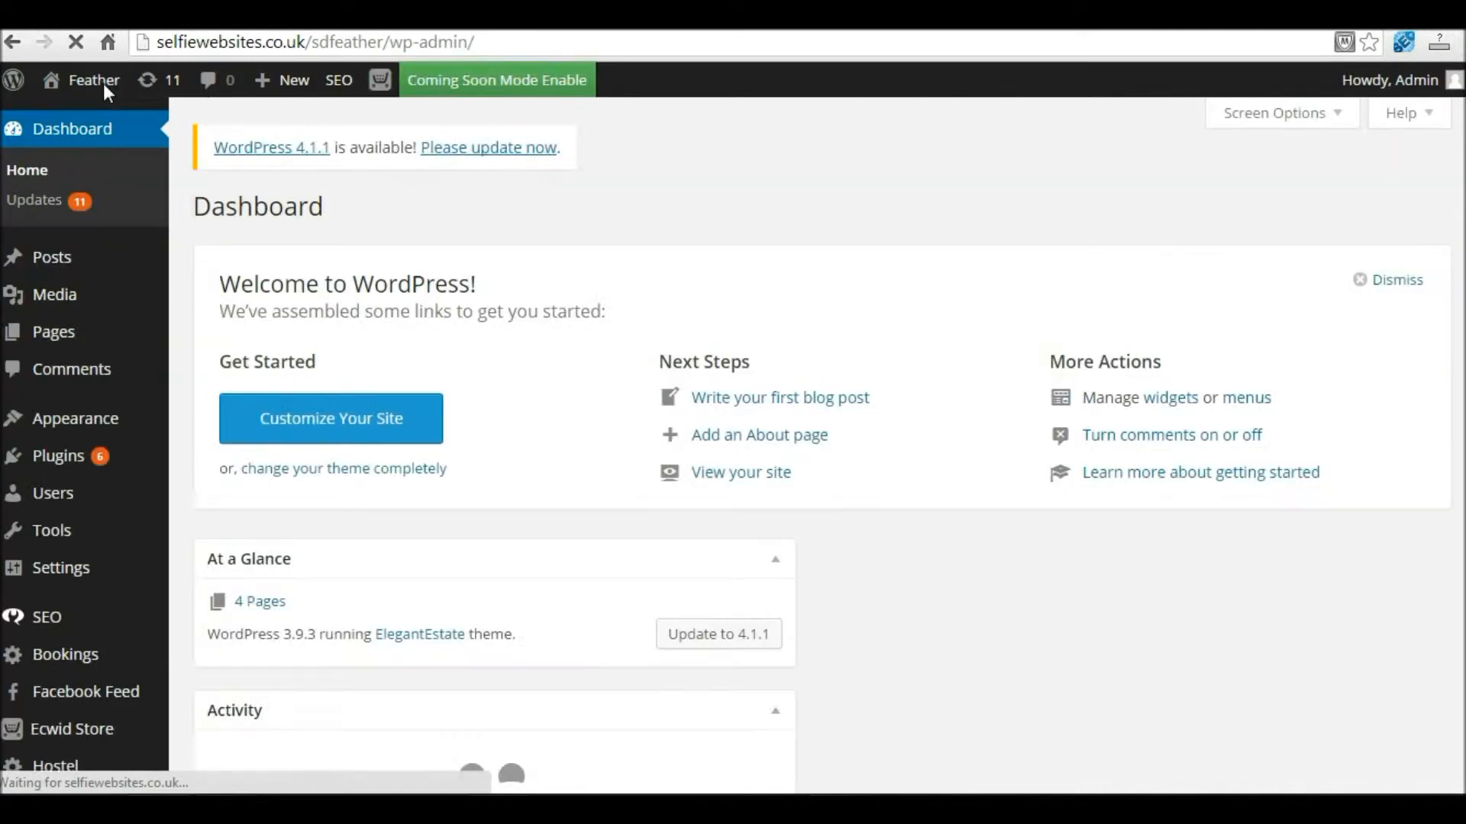
{"action": "mouse_move", "coordinate": [67, 261]}
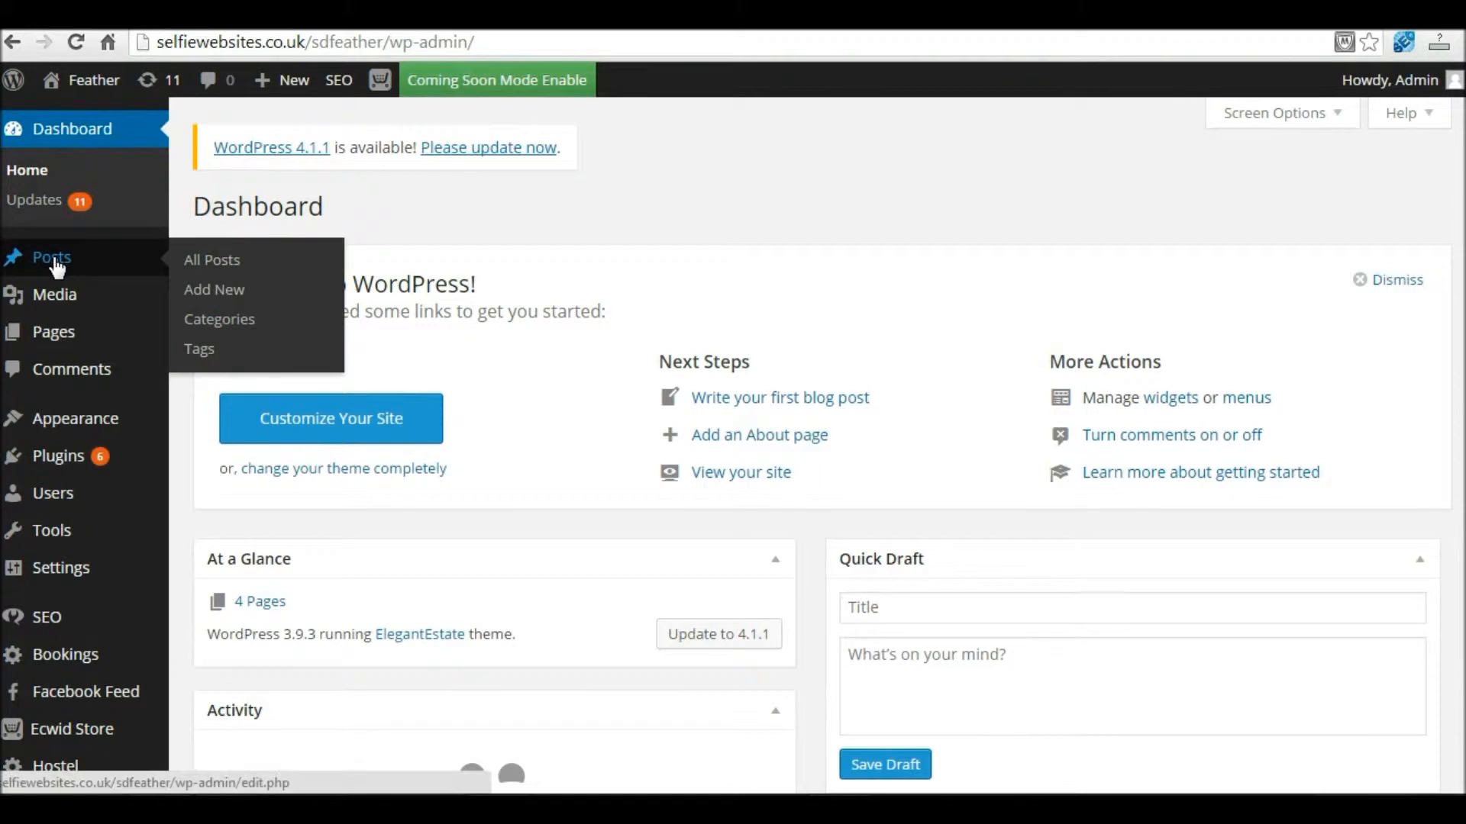
{"action": "left_click", "coordinate": [225, 293]}
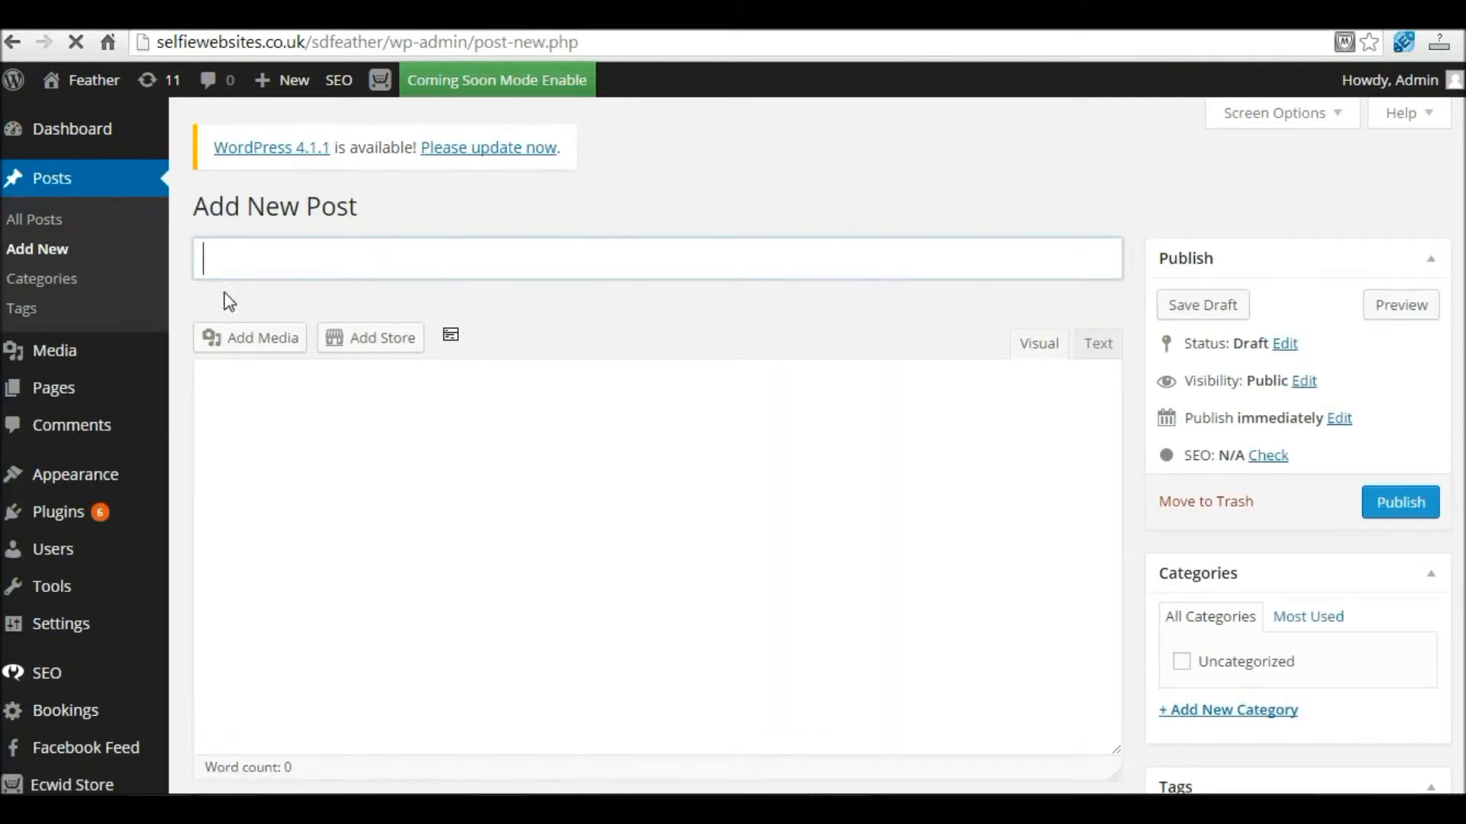
{"action": "right_click", "coordinate": [245, 256]}
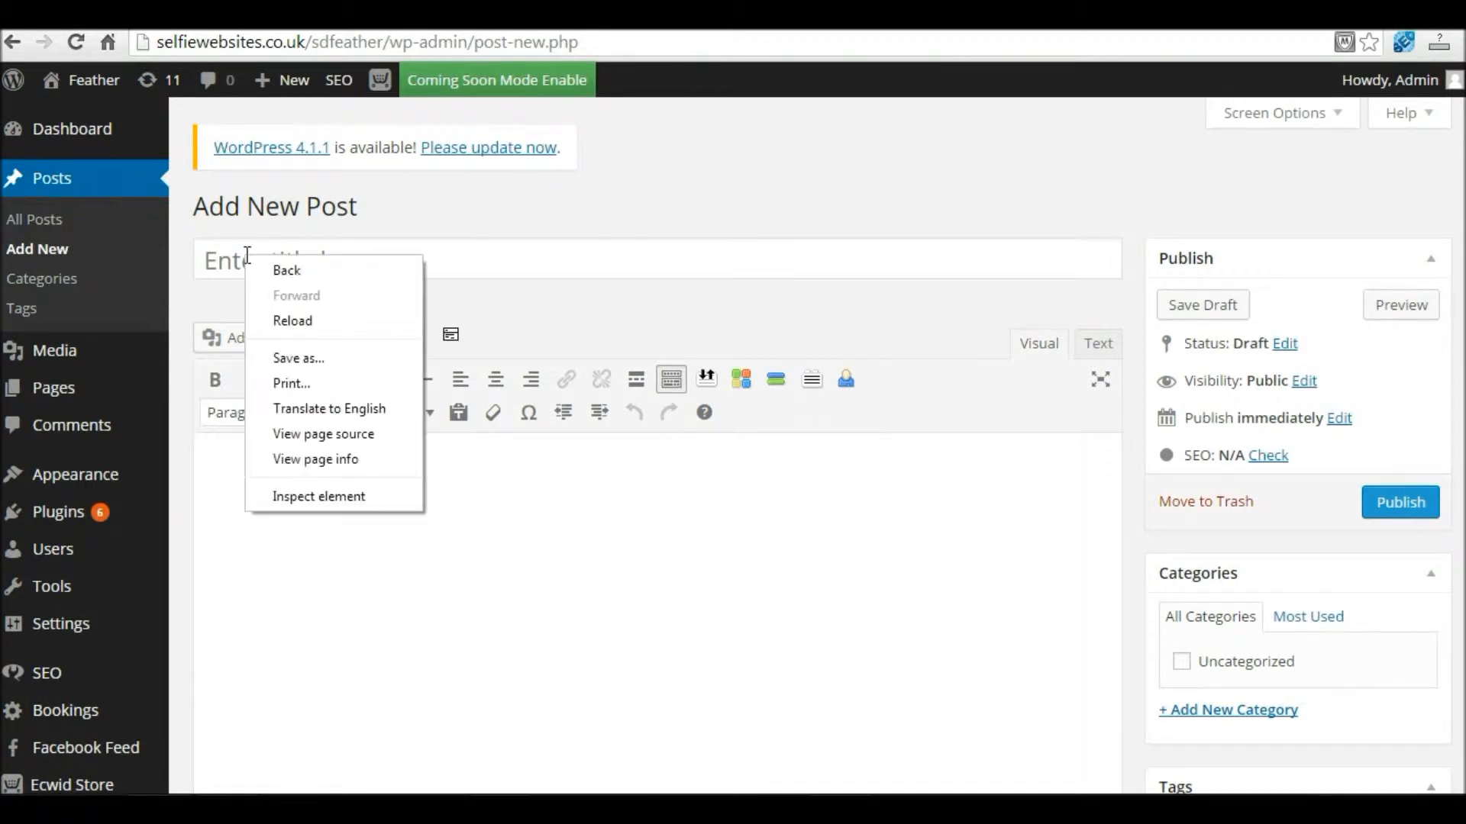
{"action": "right_click", "coordinate": [458, 259]}
{"action": "left_click", "coordinate": [507, 382]}
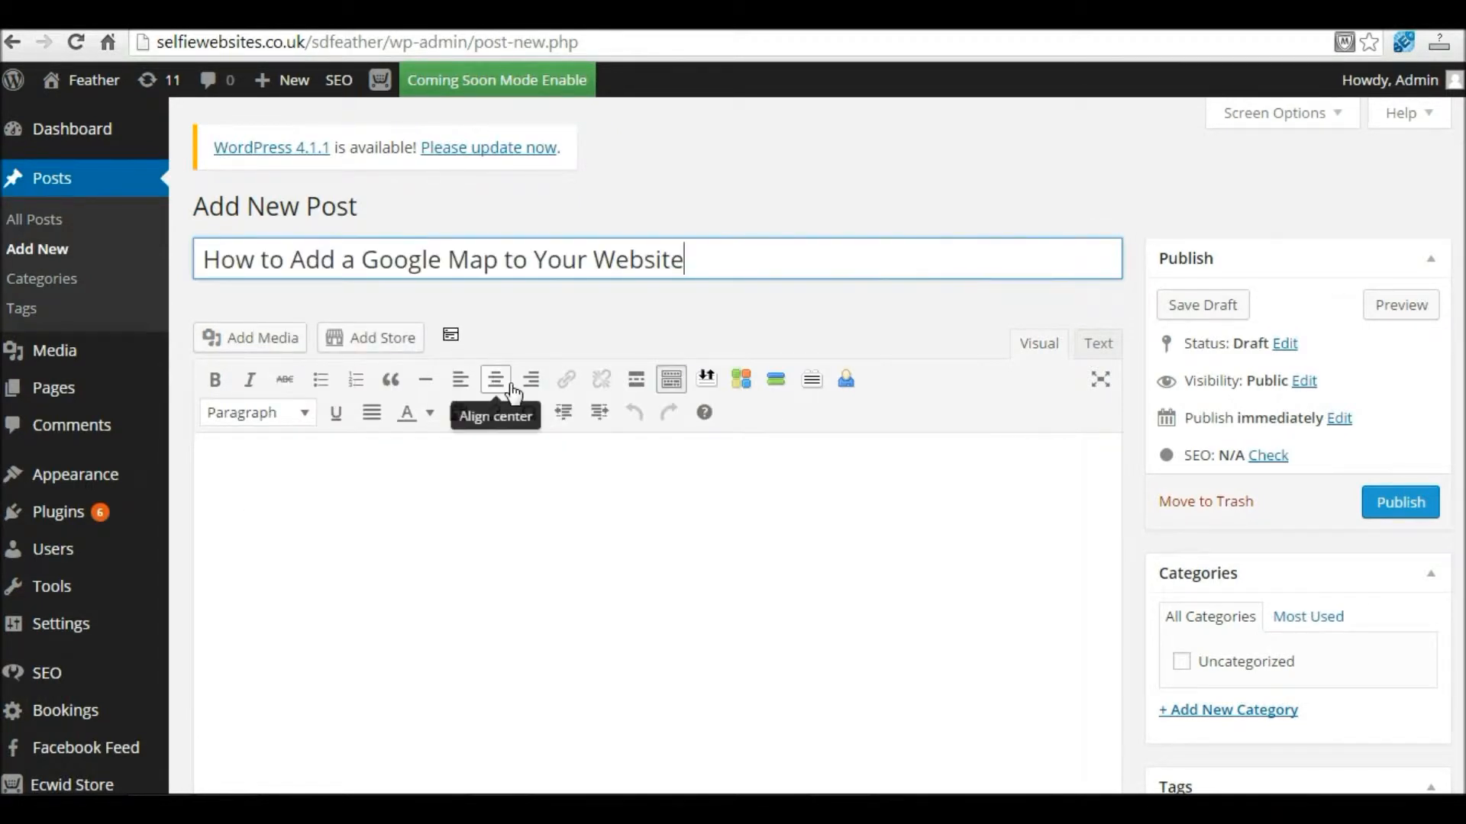
Copy the three introductory paragraphs below the title in Word and paste them into the WordPress post's body
{"action": "left_click", "coordinate": [373, 504]}
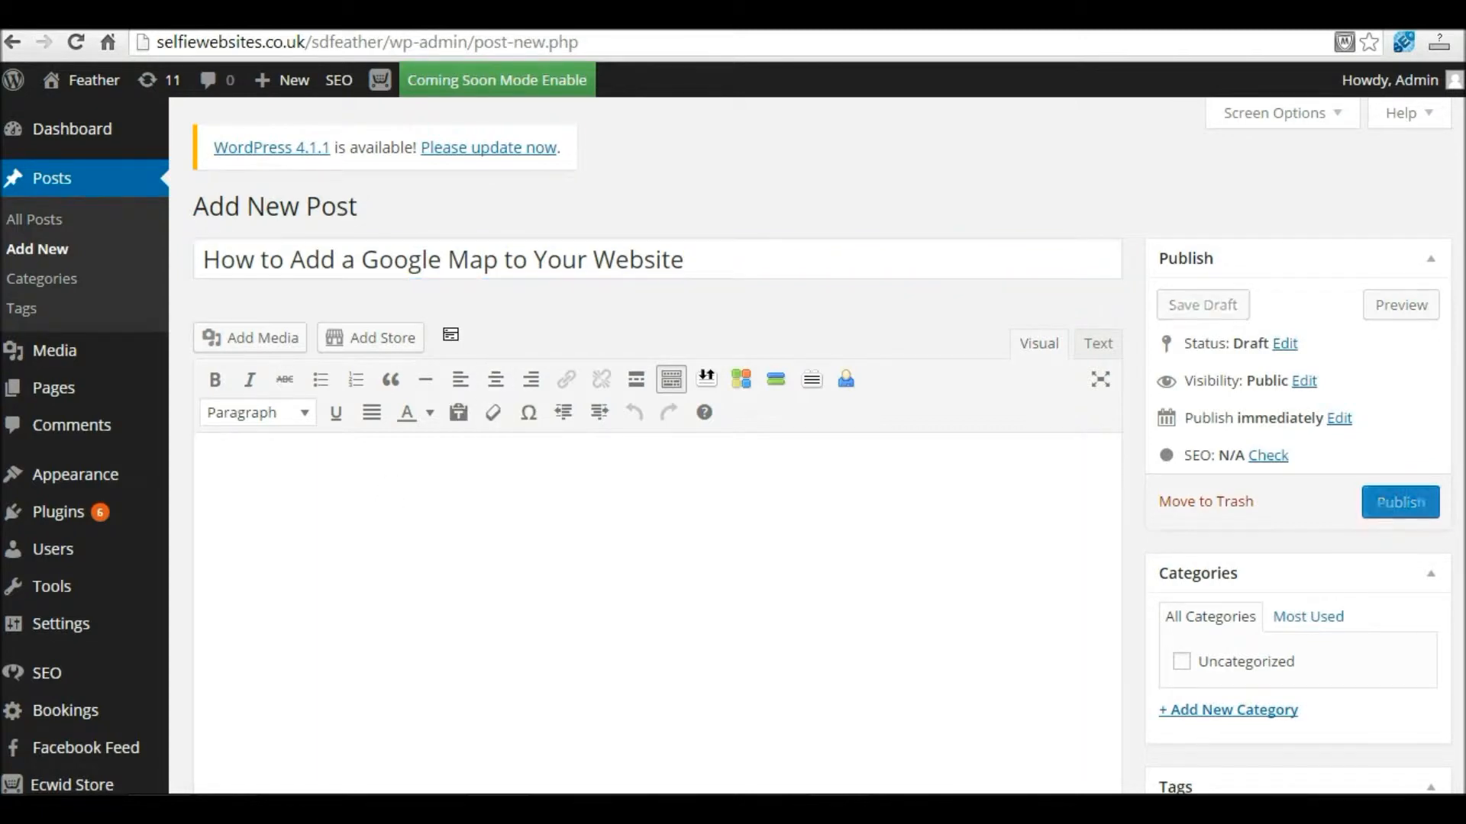
{"action": "key", "text": "alt+Tab"}
{"action": "left_click_drag", "start_coordinate": [303, 287], "coordinate": [580, 500]}
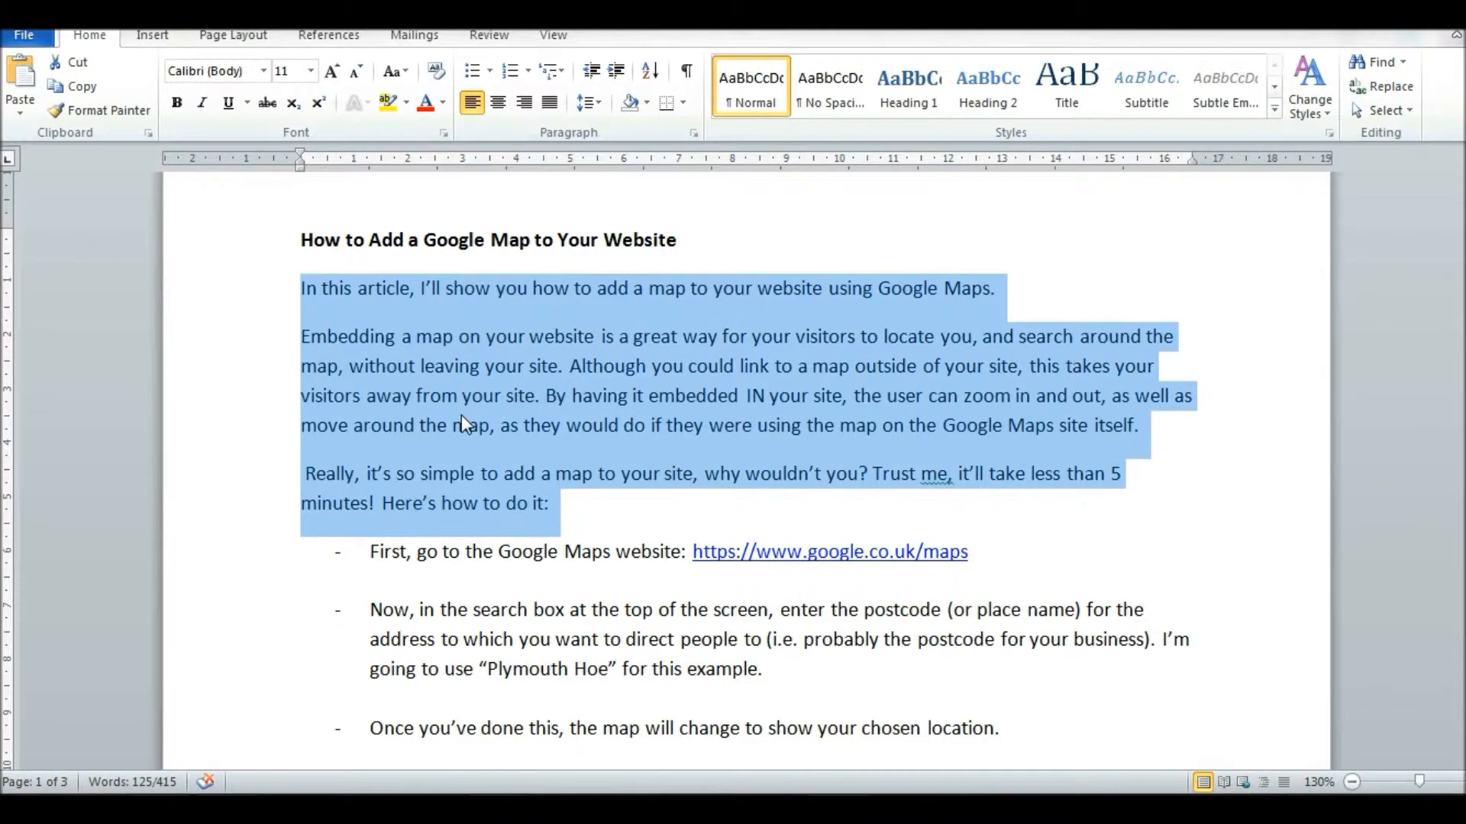
{"action": "right_click", "coordinate": [463, 422]}
{"action": "left_click", "coordinate": [468, 451]}
{"action": "key", "text": "alt+Tab"}
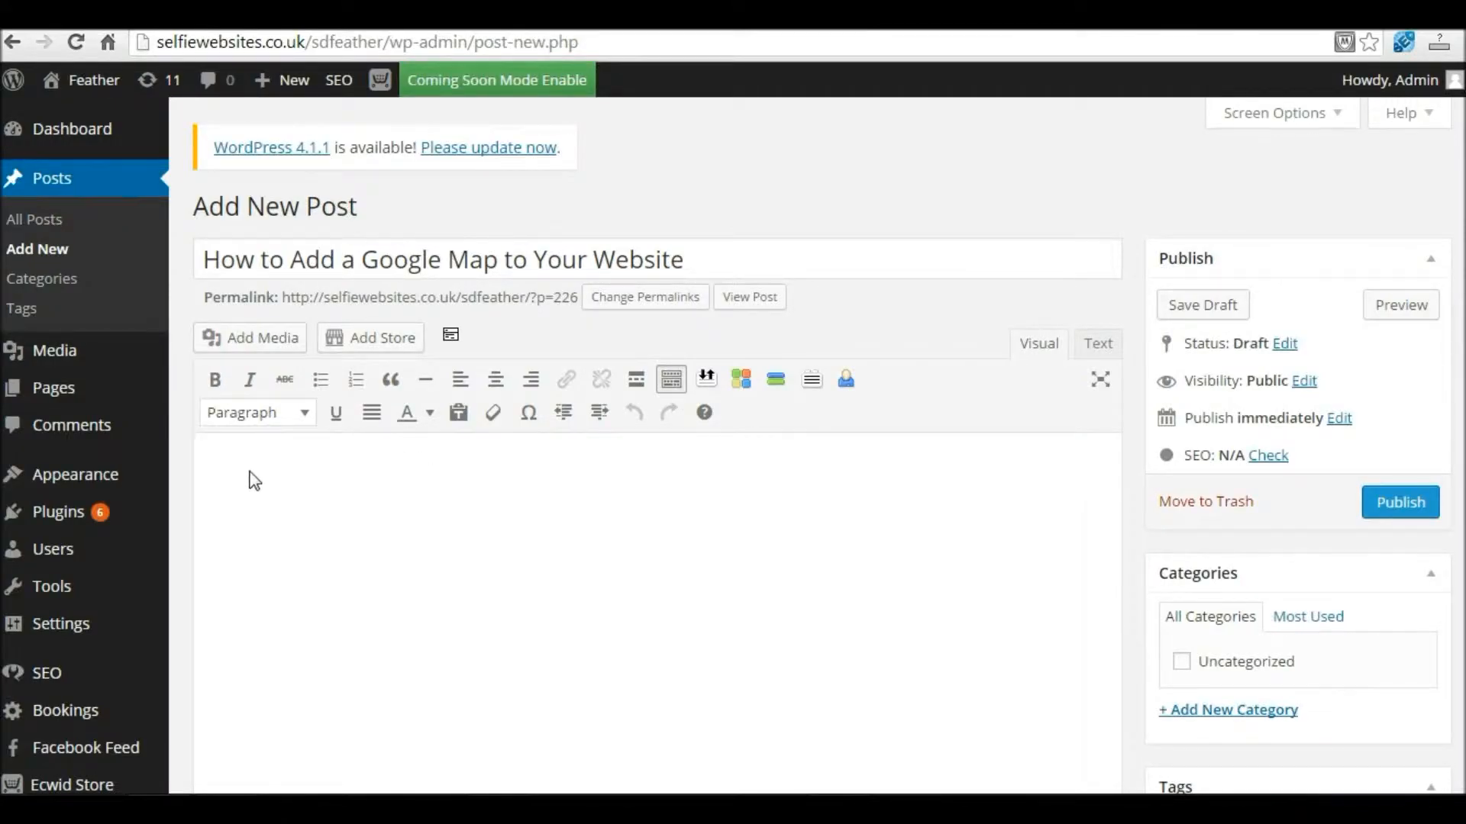
{"action": "right_click", "coordinate": [220, 461]}
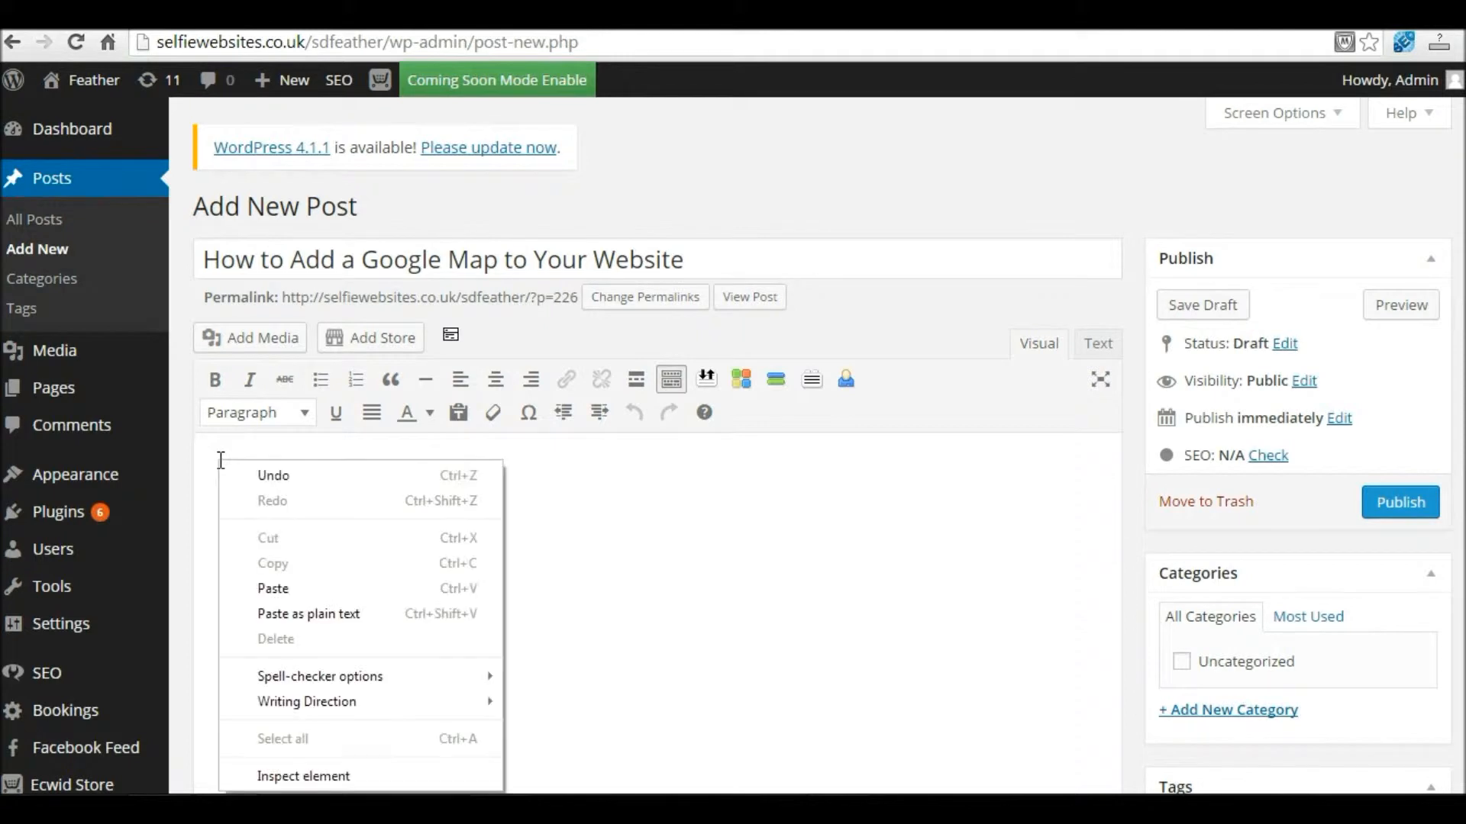
{"action": "left_click", "coordinate": [253, 591]}
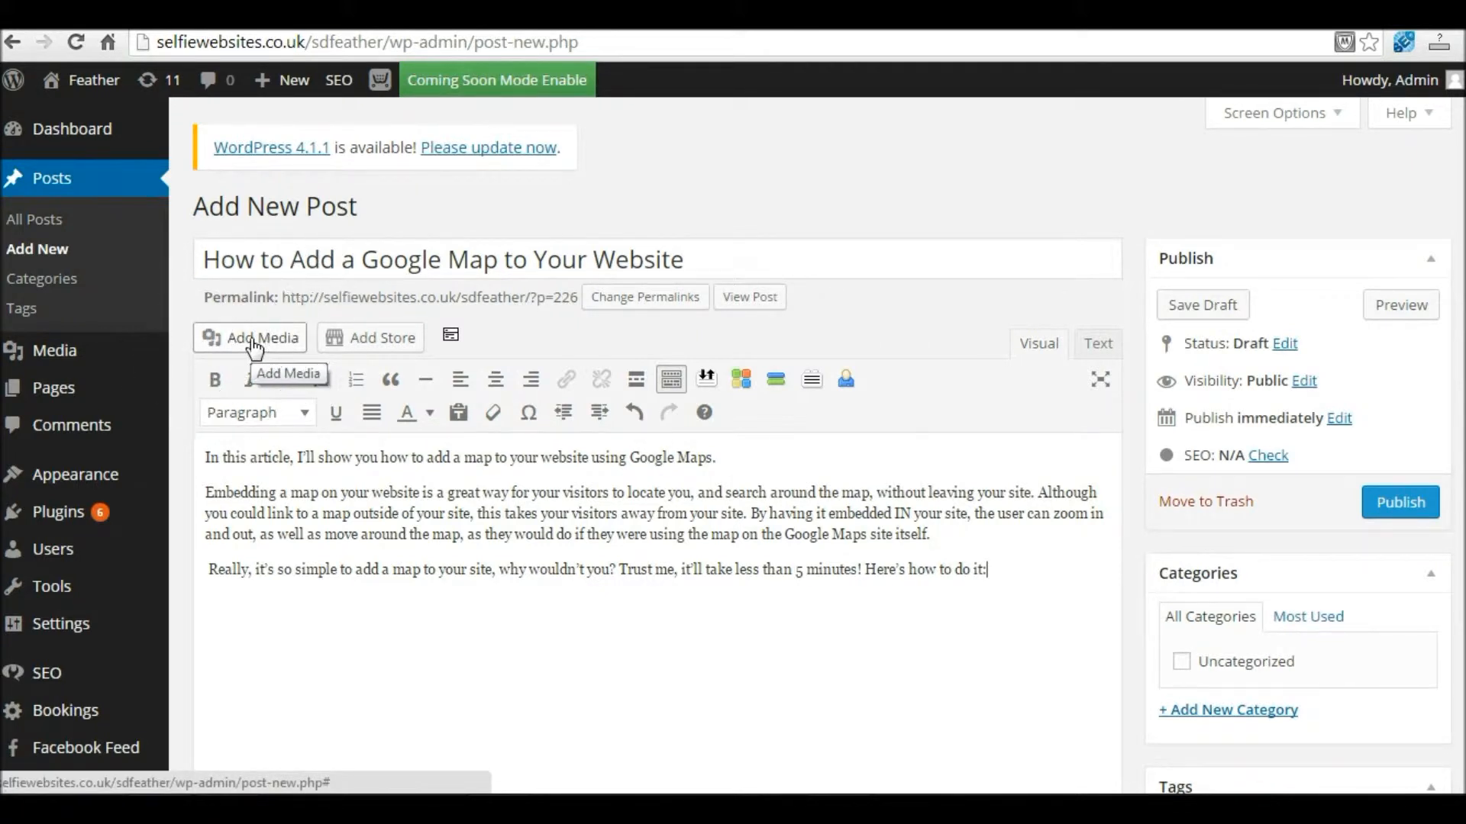
{"action": "left_click", "coordinate": [459, 377]}
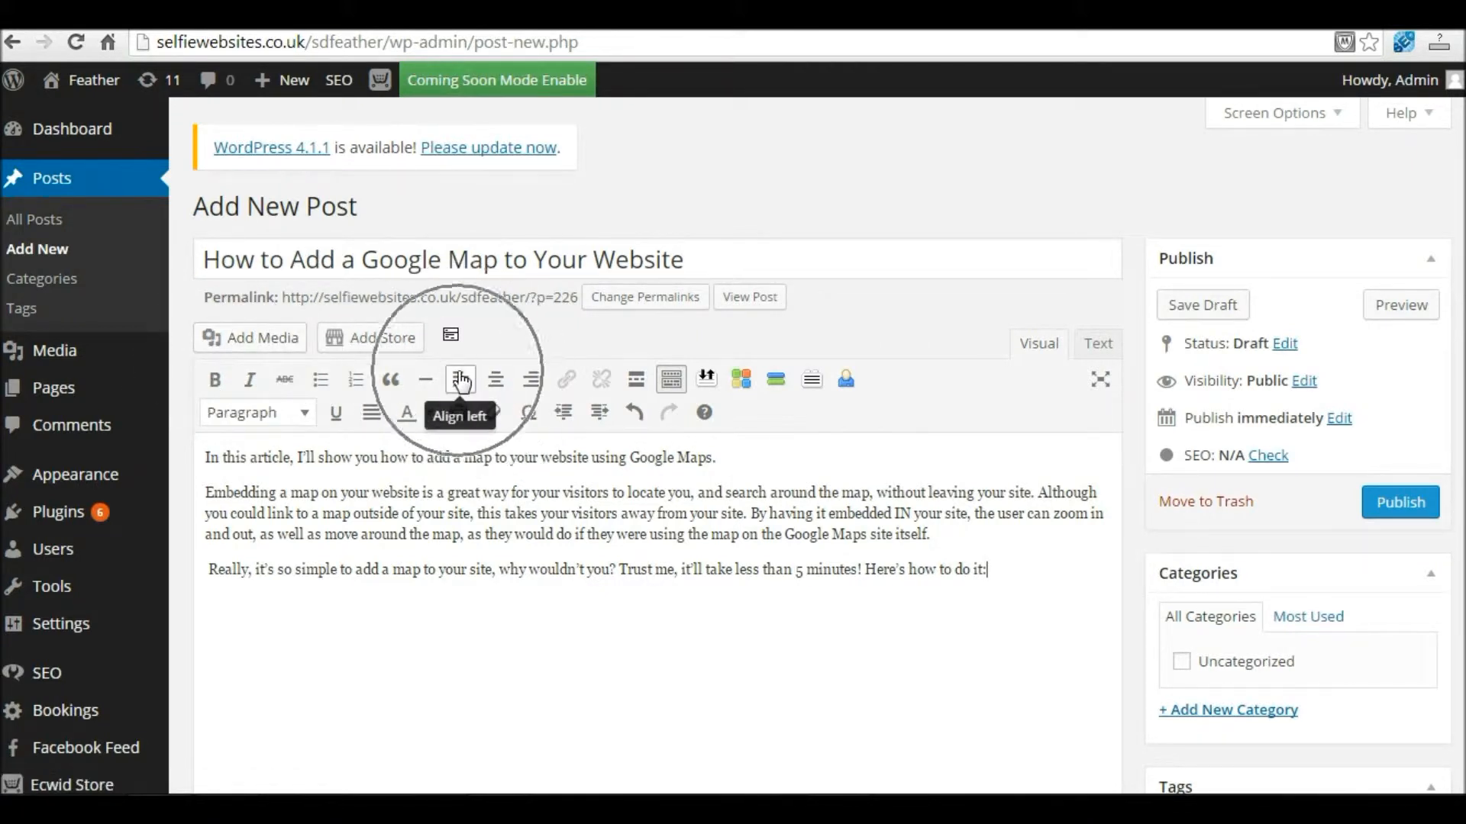
{"action": "left_click", "coordinate": [562, 381]}
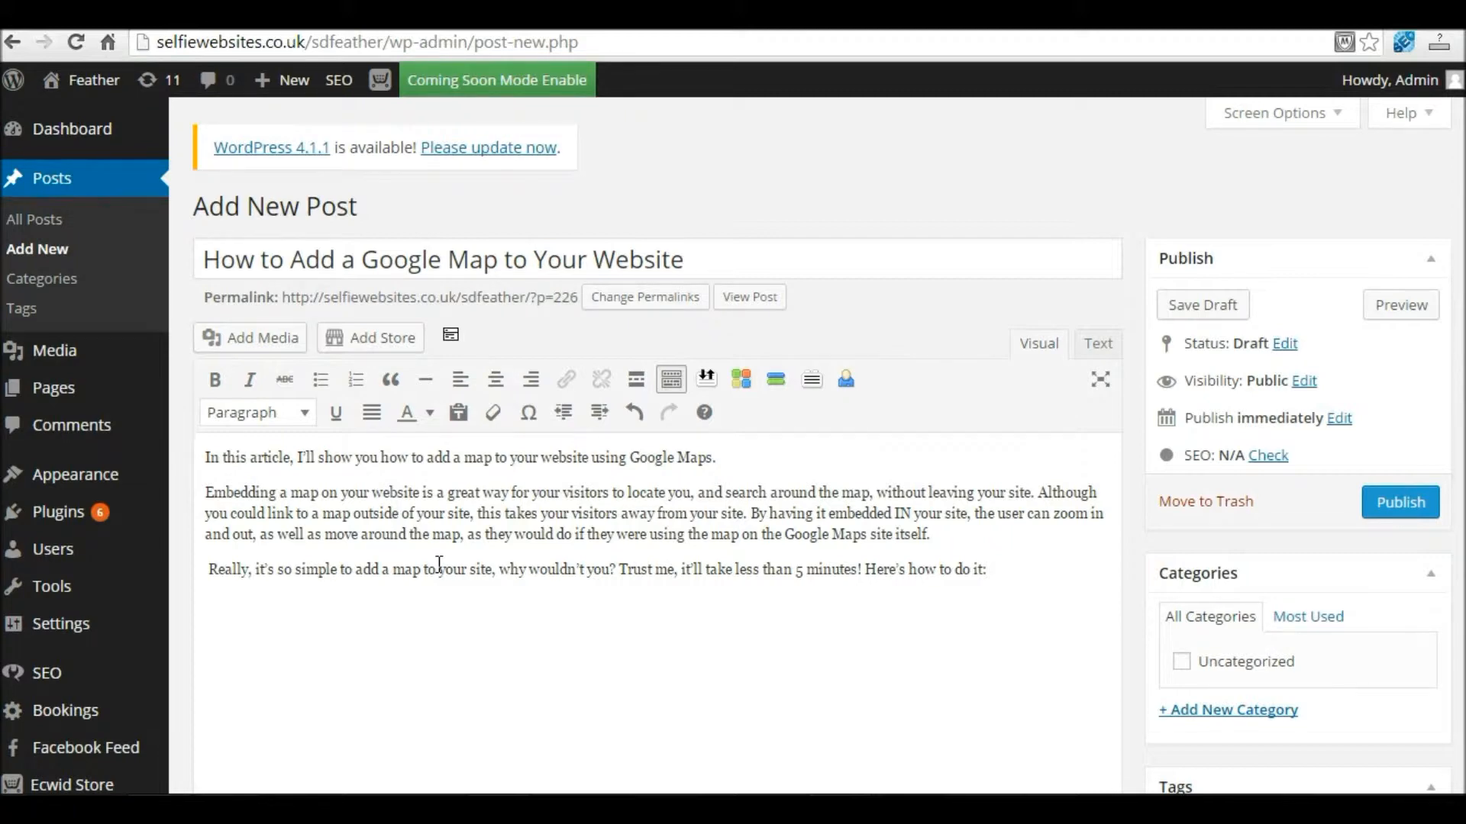
Publish the post and view the site's front page
{"action": "scroll", "coordinate": [1119, 534], "scroll_direction": "down", "scroll_amount": 3}
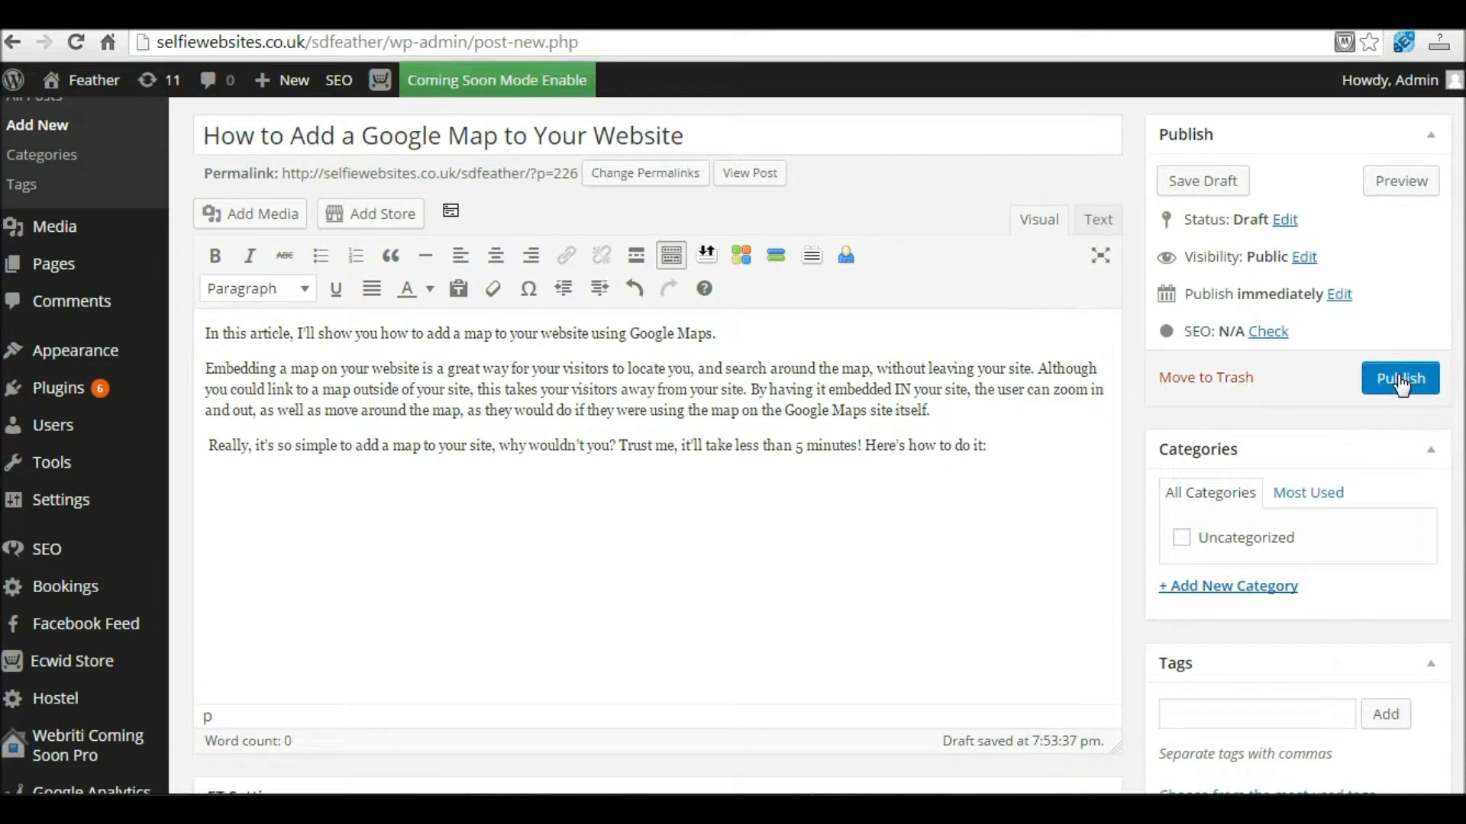
{"action": "left_click", "coordinate": [1401, 381]}
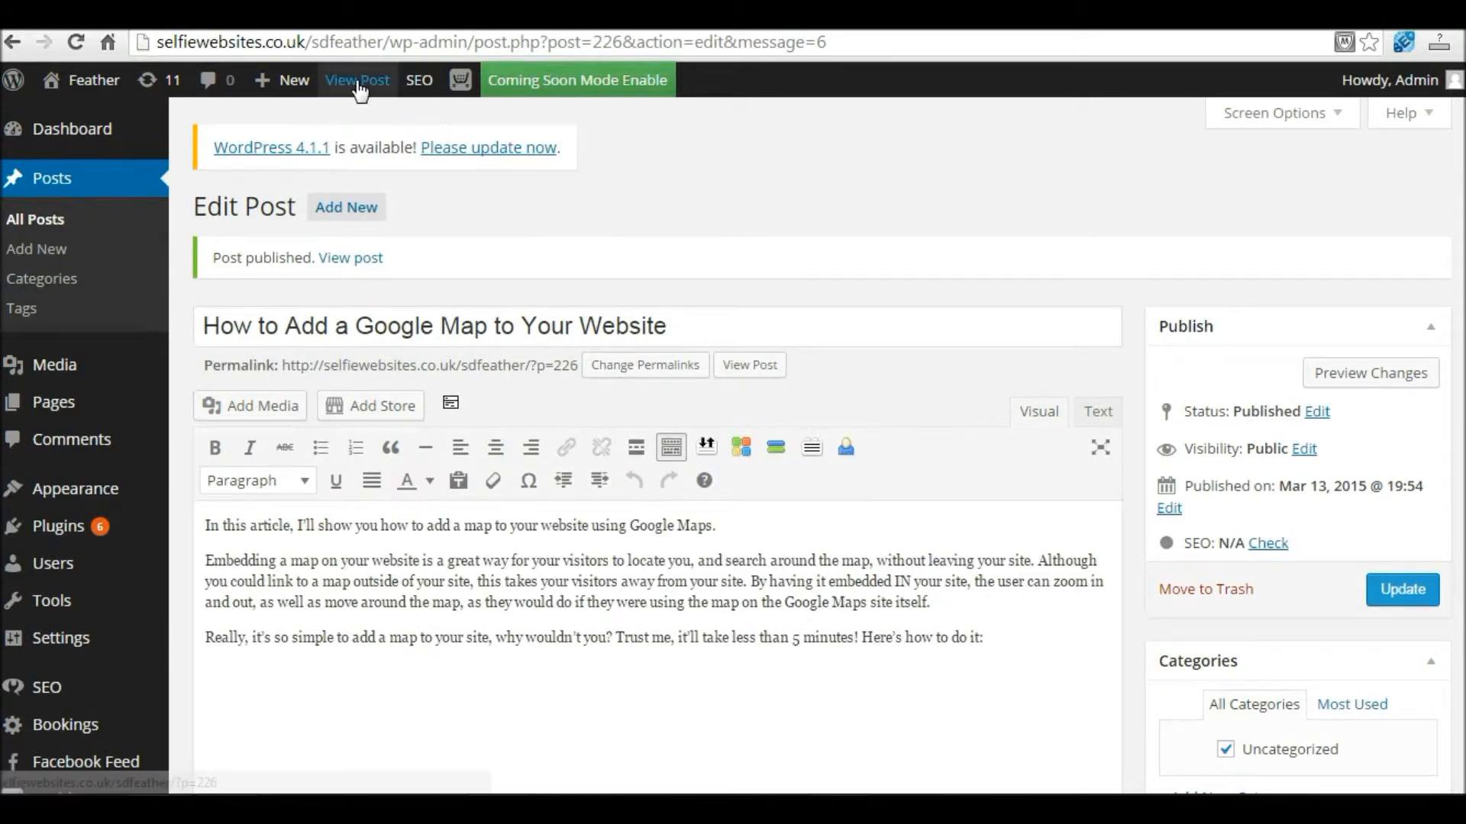
{"action": "mouse_move", "coordinate": [98, 87]}
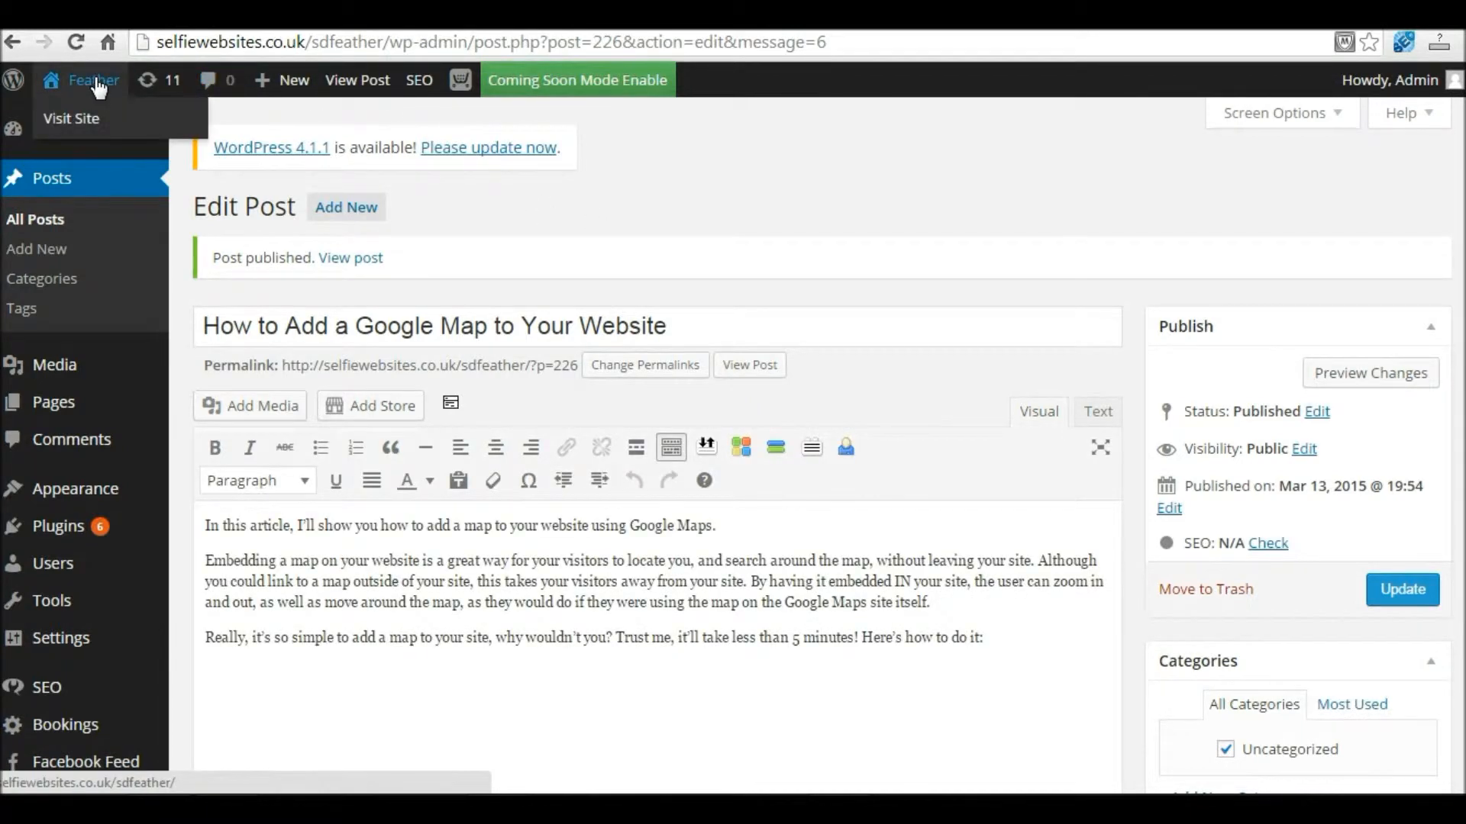
{"action": "left_click", "coordinate": [96, 82]}
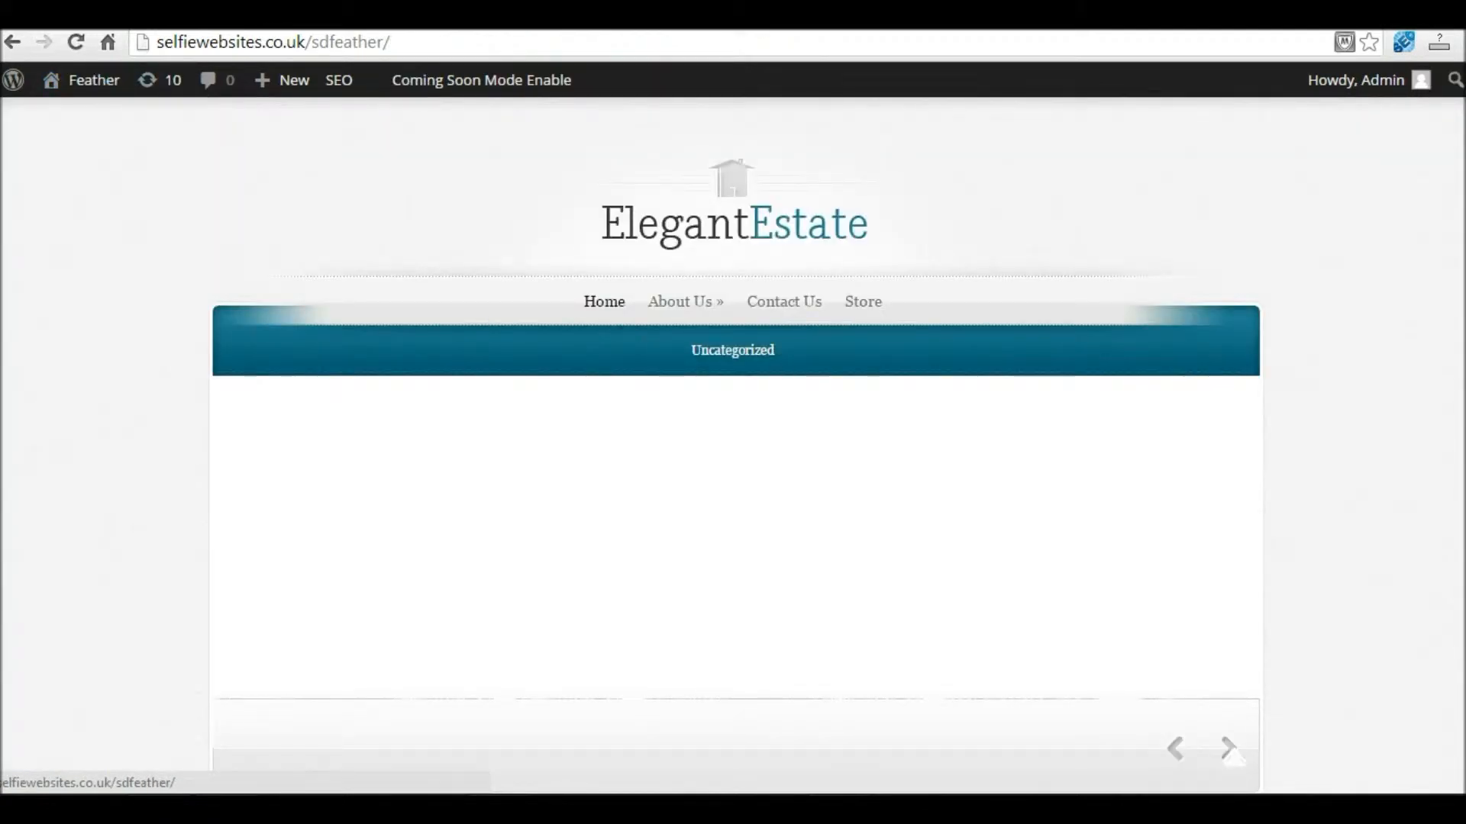
{"action": "scroll", "coordinate": [733, 444], "scroll_direction": "down", "scroll_amount": 7}
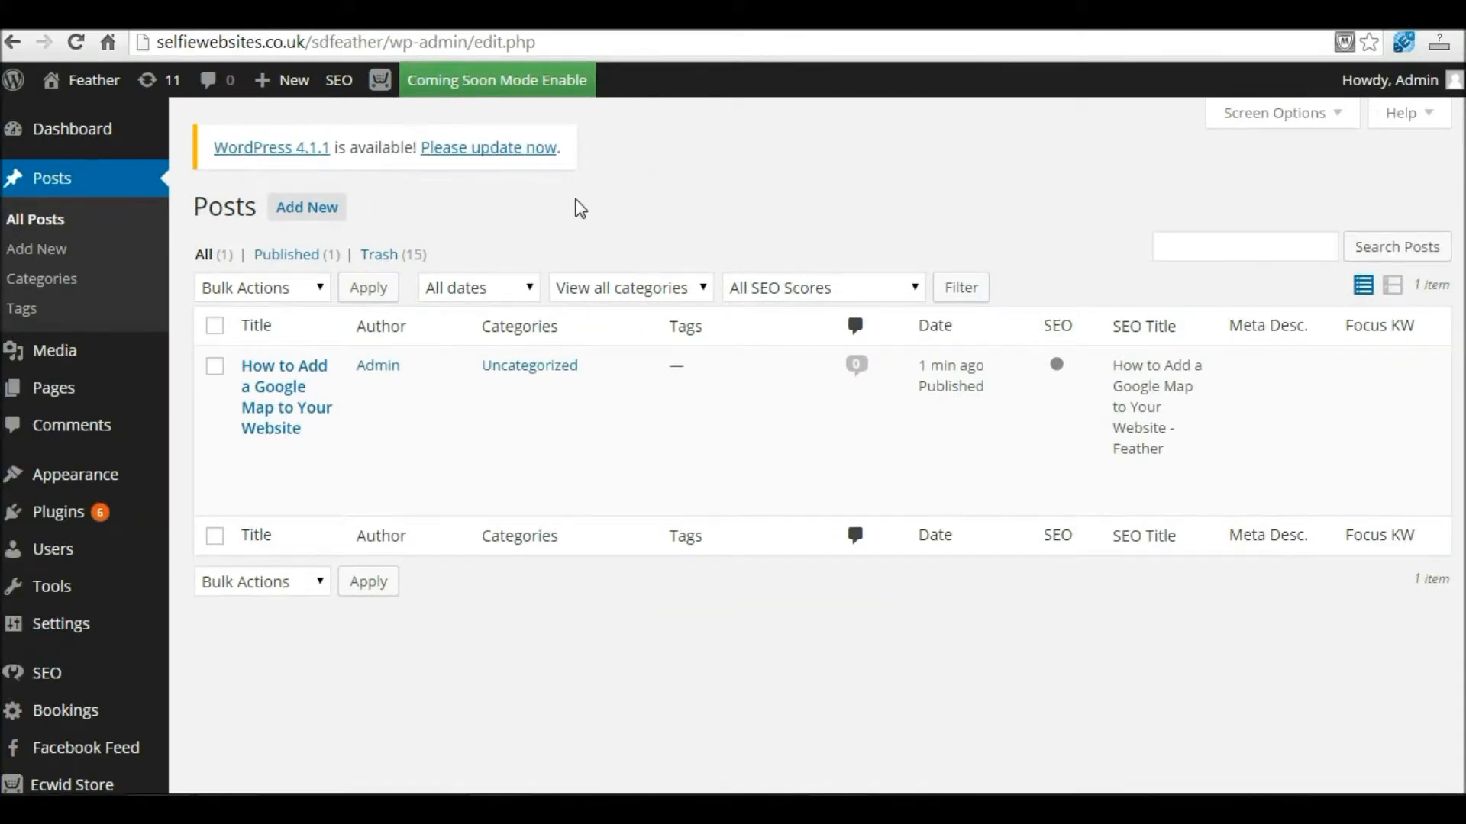
Open the published post "How to Add a Google Map to Your Website" for editing from the list of all posts
{"action": "left_click", "coordinate": [53, 183]}
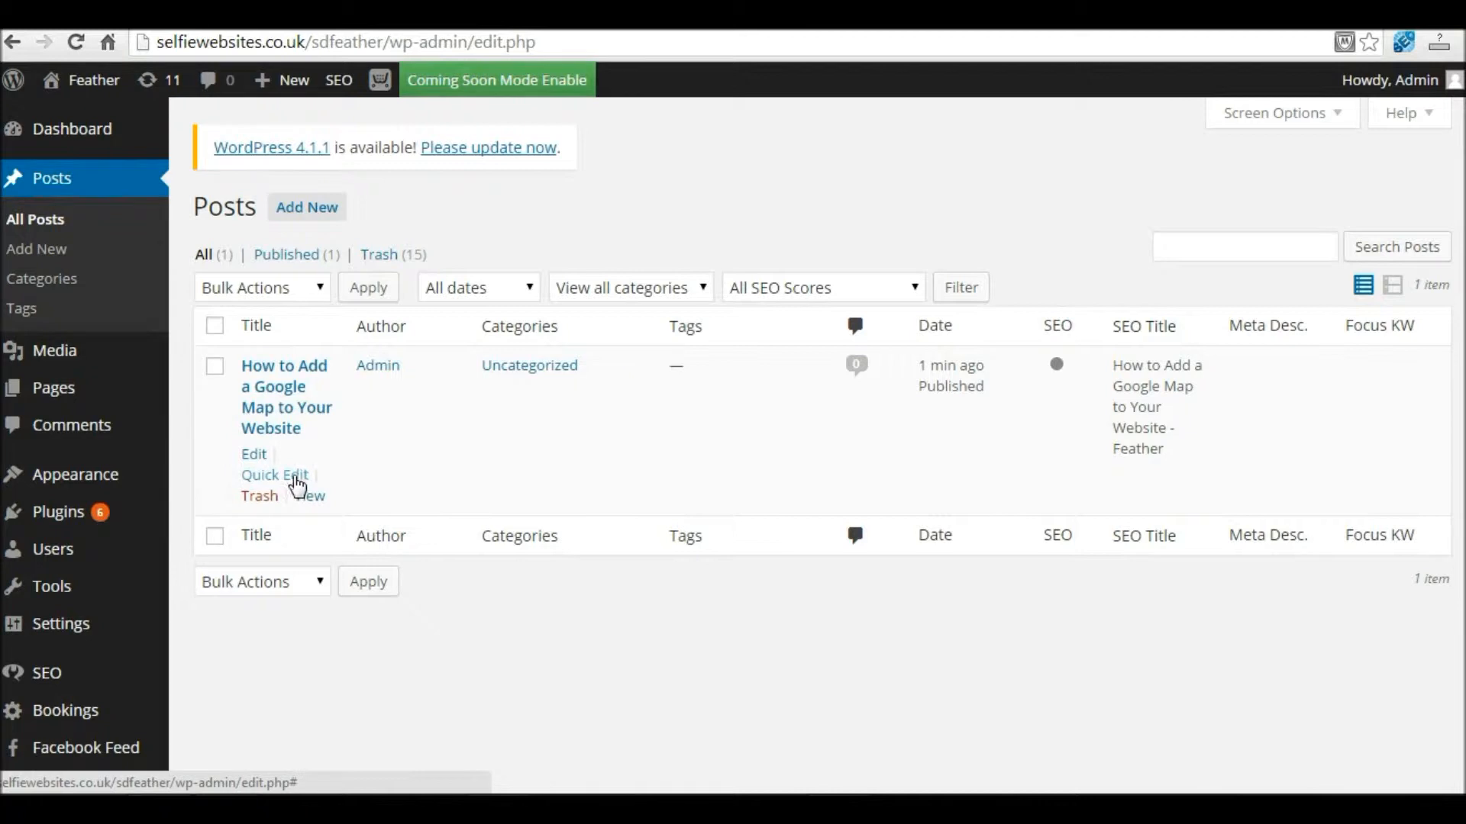
{"action": "left_click", "coordinate": [259, 457]}
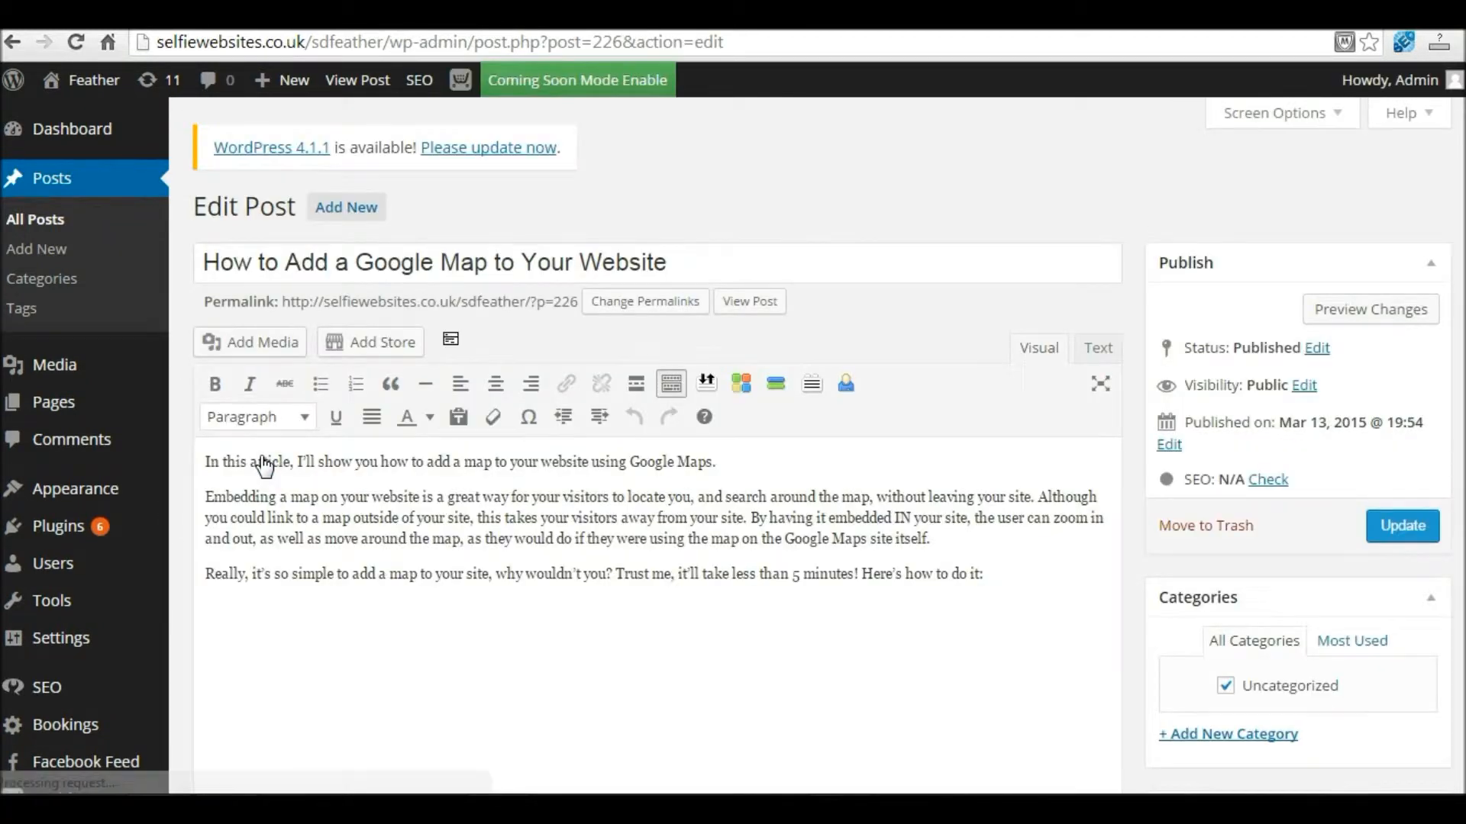
Set the media library image Landscape-Mt-Edgcumbe-JPG.jpg as the post's featured image and update the post
{"action": "scroll", "coordinate": [1232, 432], "scroll_direction": "down", "scroll_amount": 7}
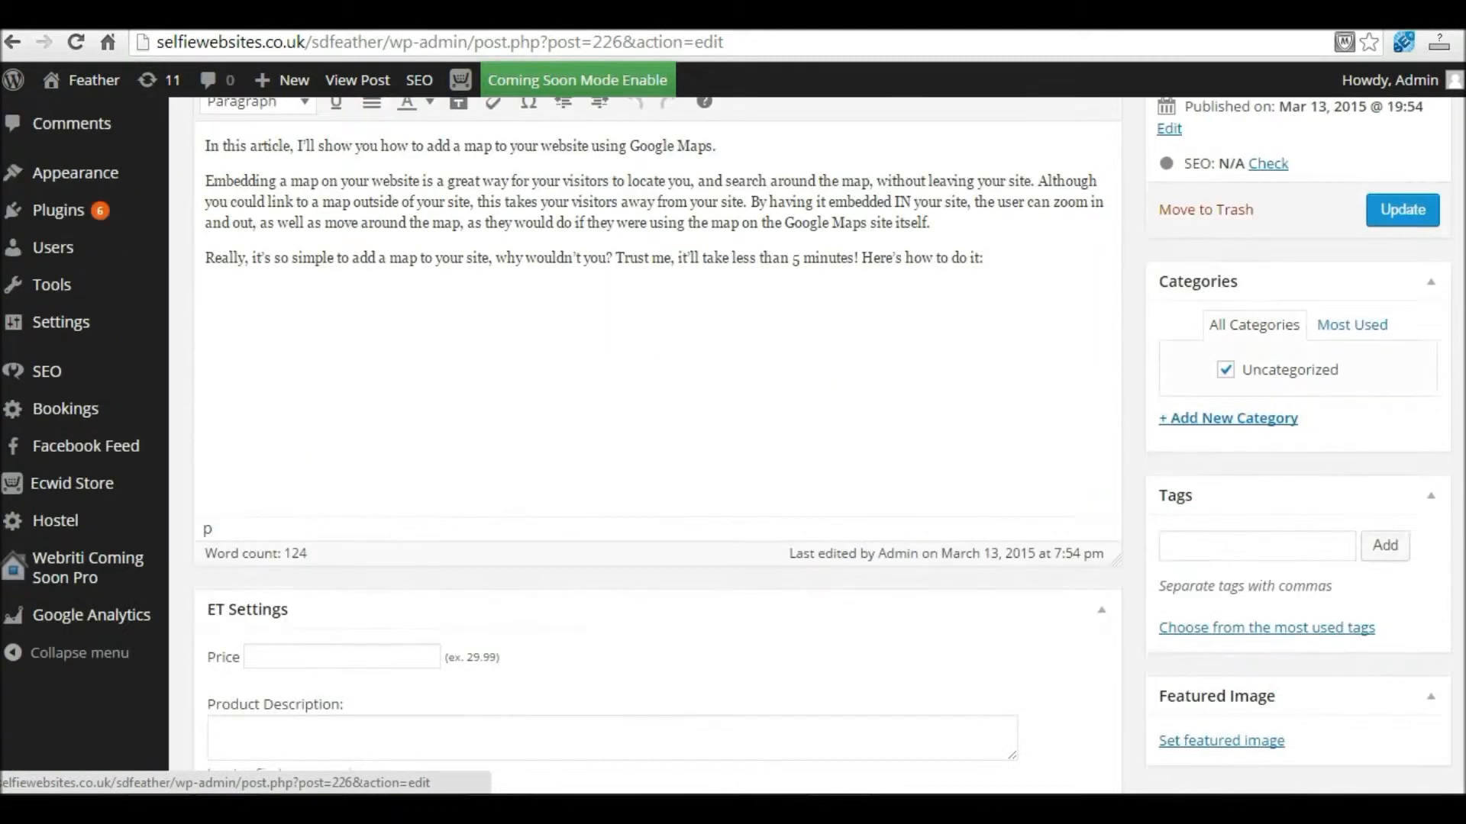
{"action": "left_click", "coordinate": [1214, 545]}
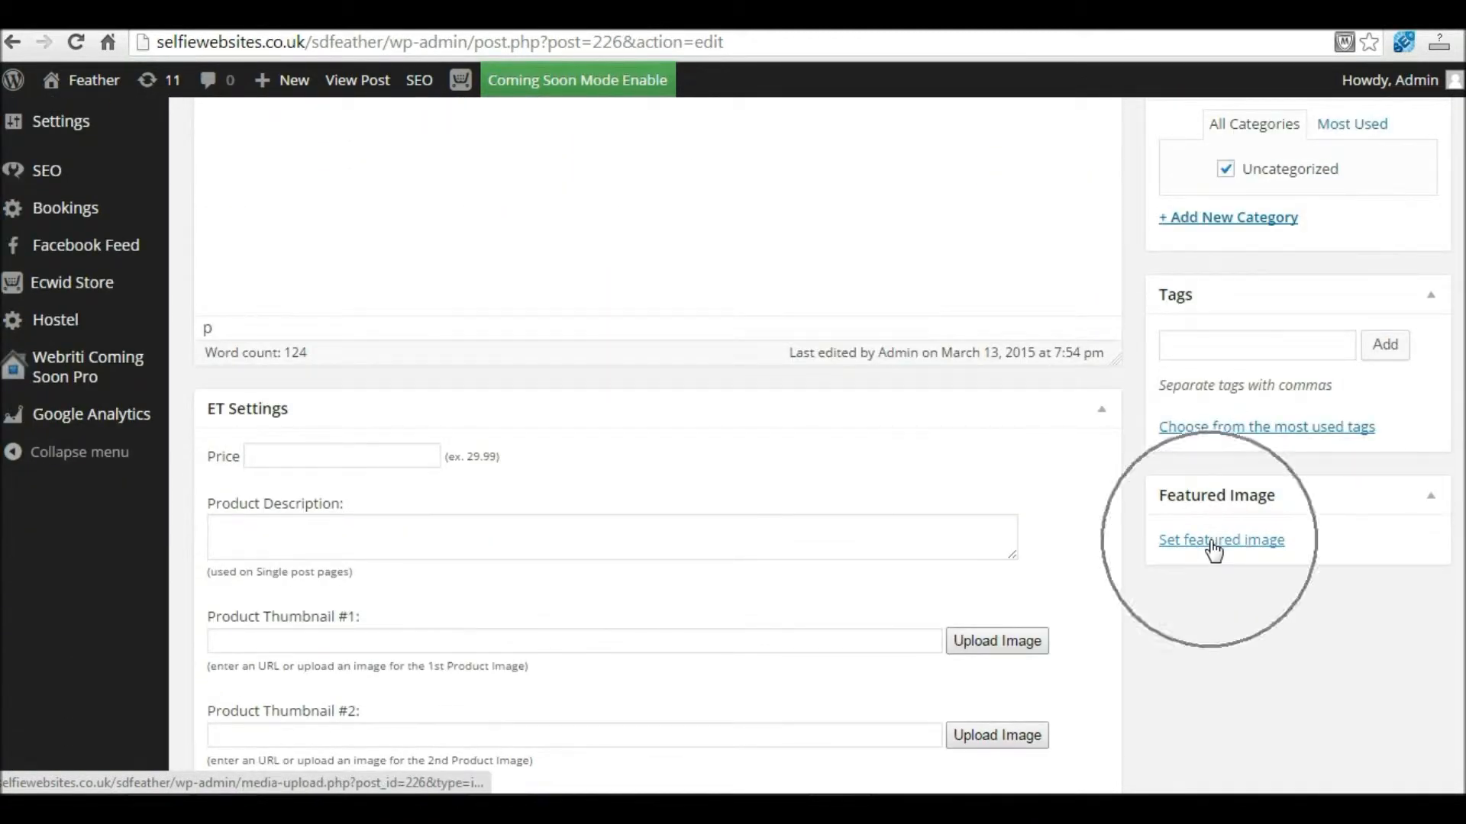
{"action": "left_click", "coordinate": [1214, 545]}
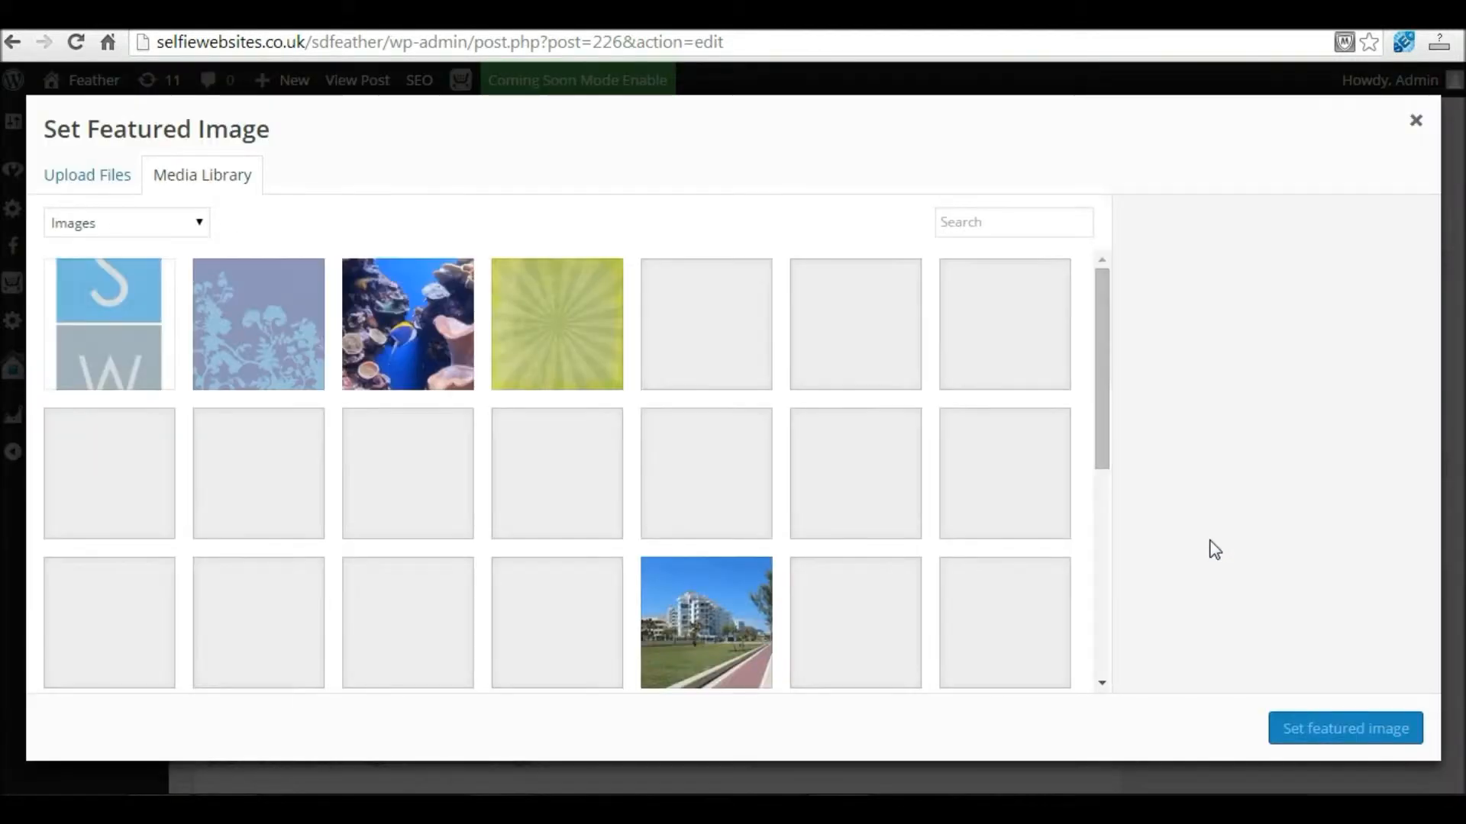
{"action": "left_click", "coordinate": [106, 181]}
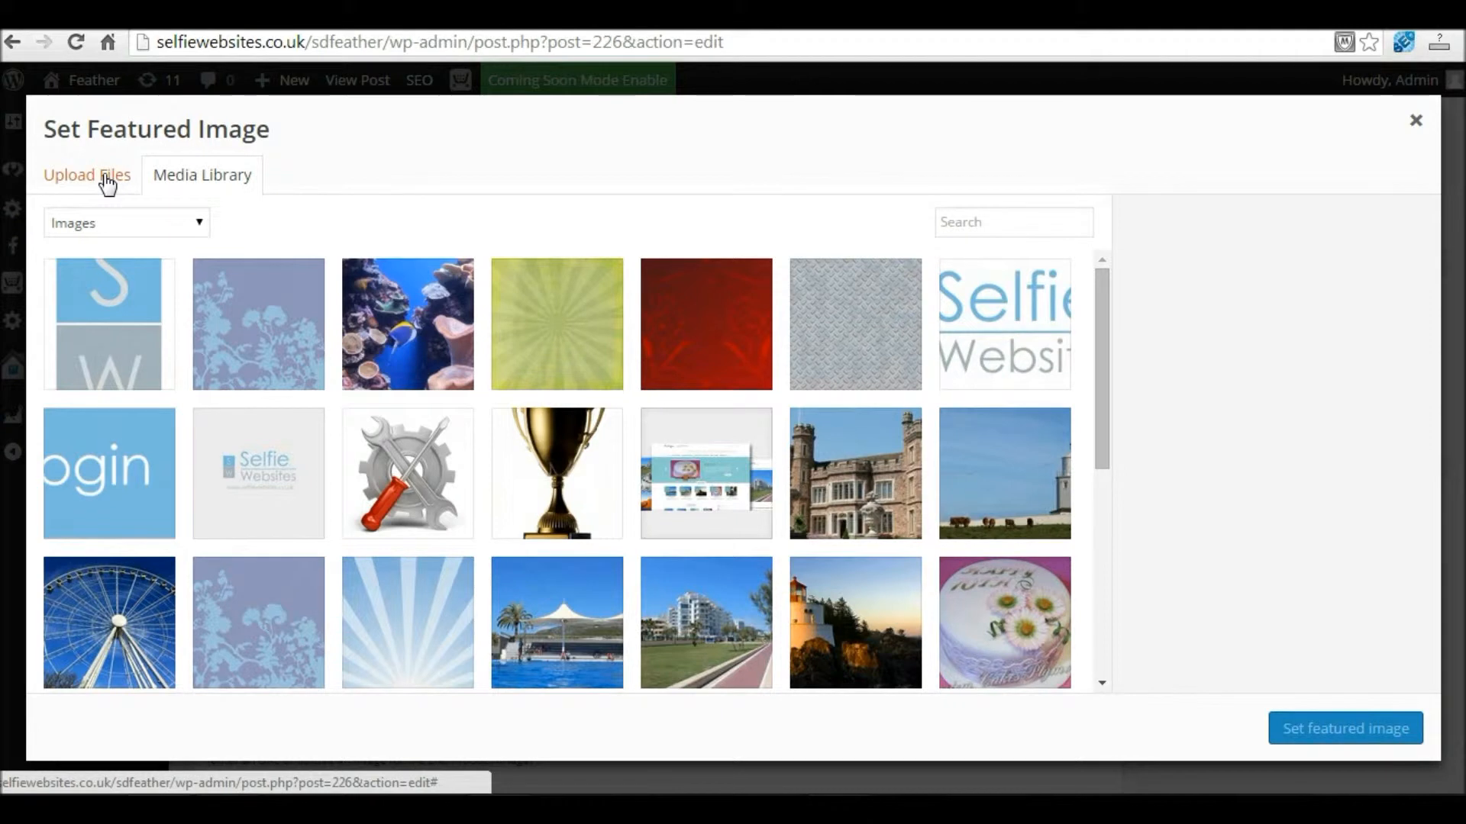
{"action": "left_click", "coordinate": [203, 183]}
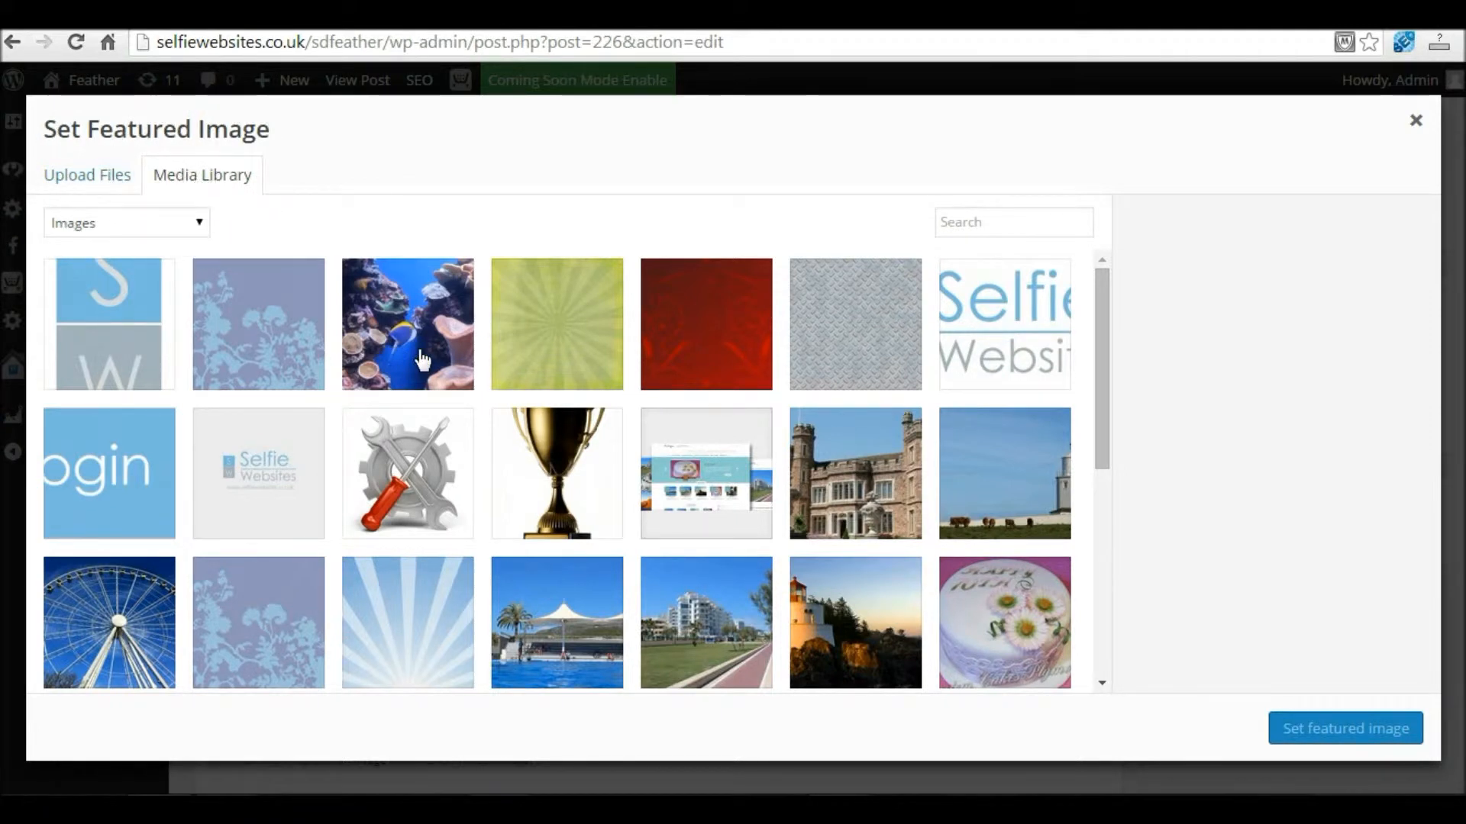
{"action": "left_click", "coordinate": [852, 489]}
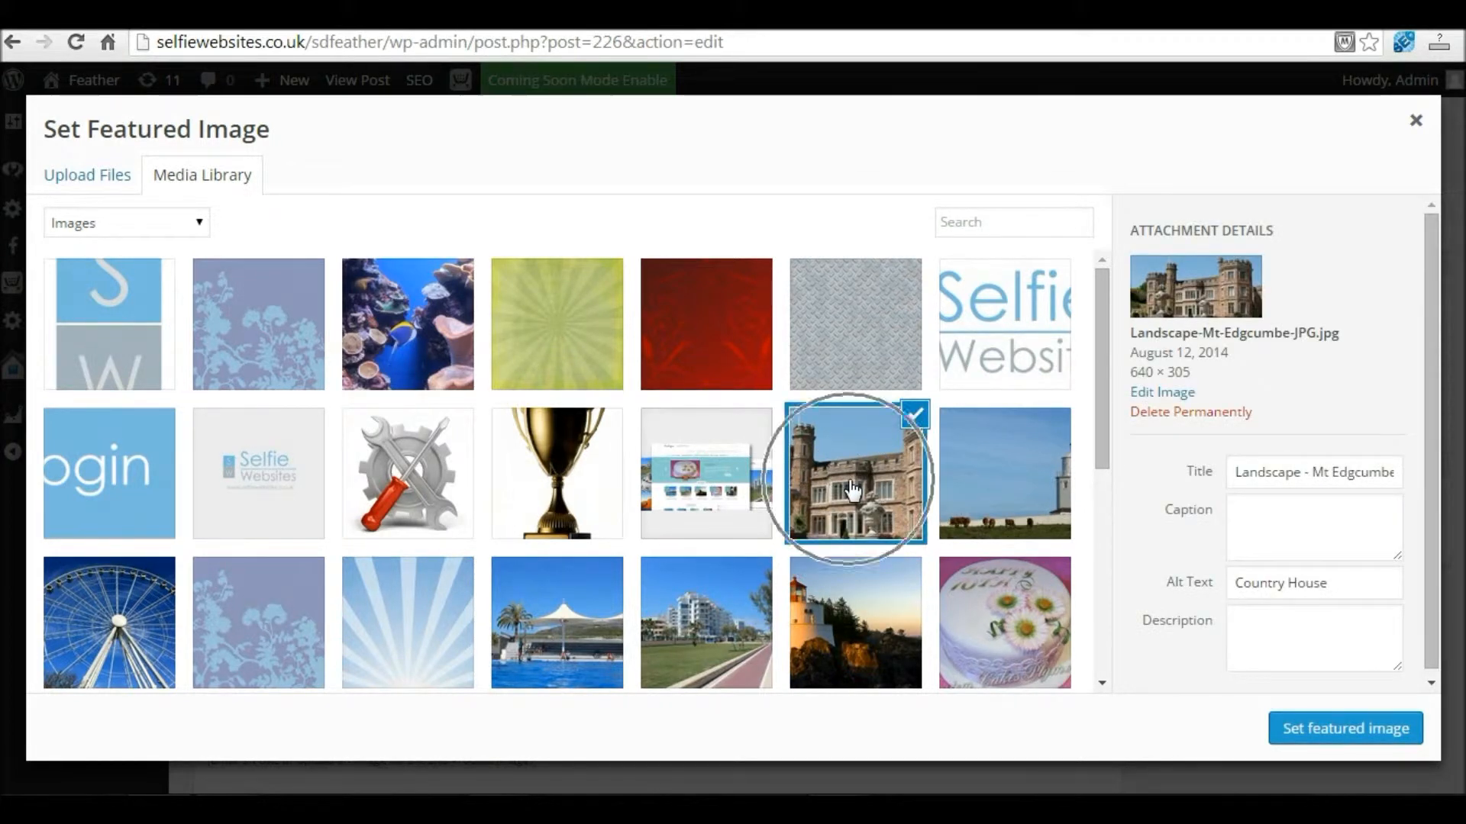
{"action": "key", "text": "ctrl"}
{"action": "key", "text": "ctrl"}
{"action": "key", "text": "ctrl"}
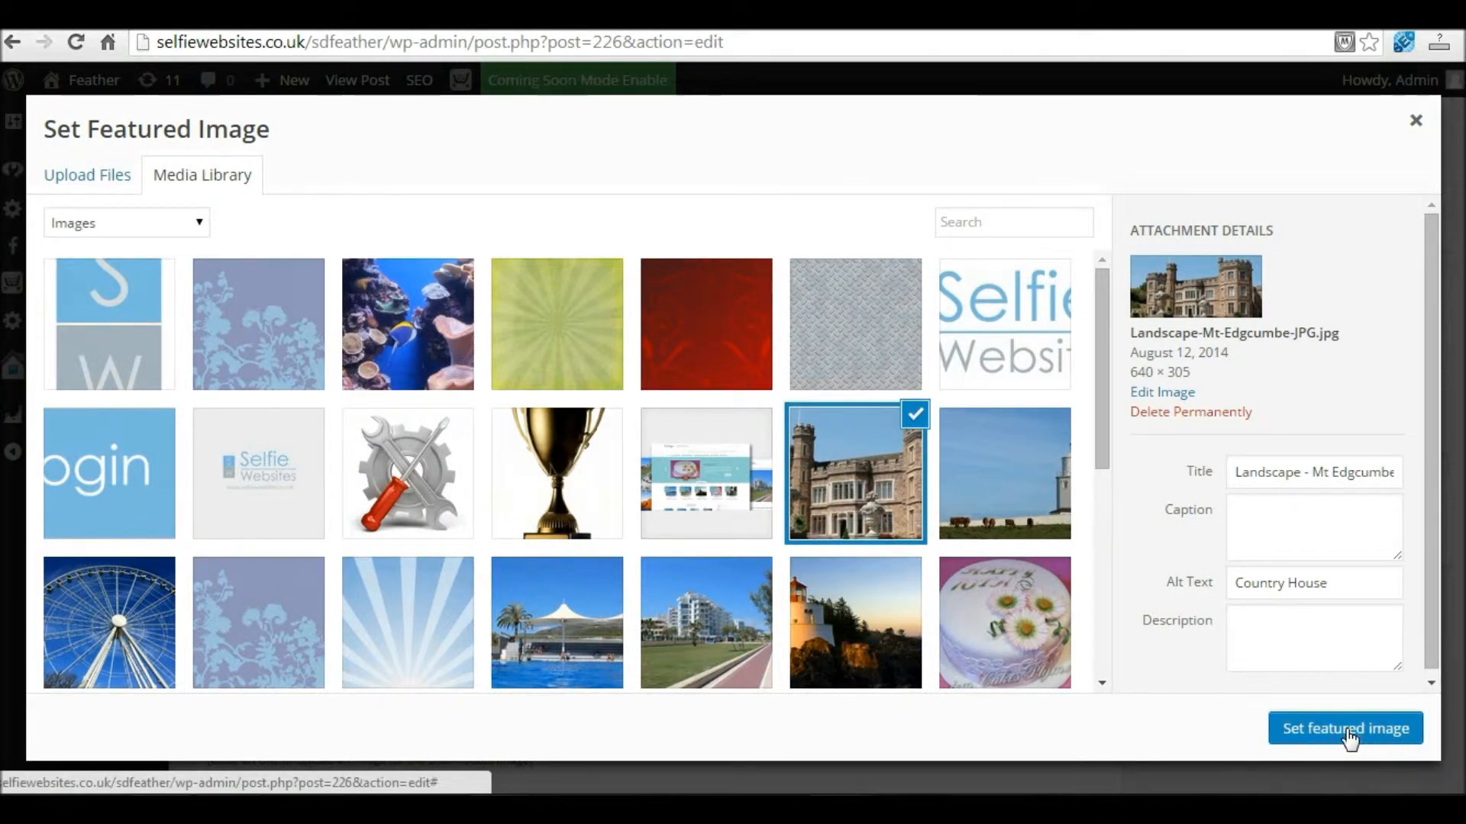
{"action": "left_click", "coordinate": [1346, 731]}
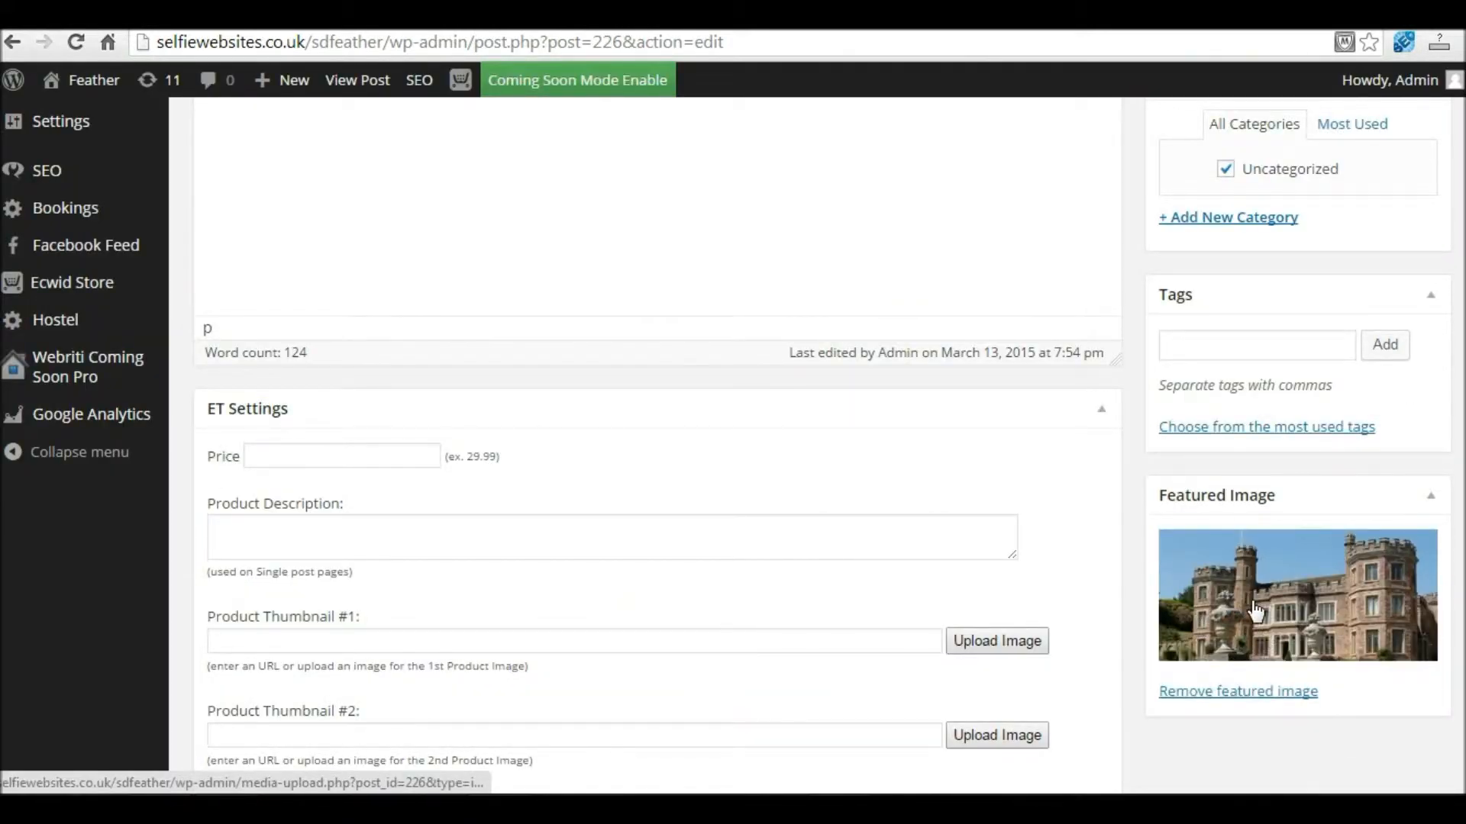
{"action": "scroll", "coordinate": [1344, 580], "scroll_direction": "up", "scroll_amount": 6}
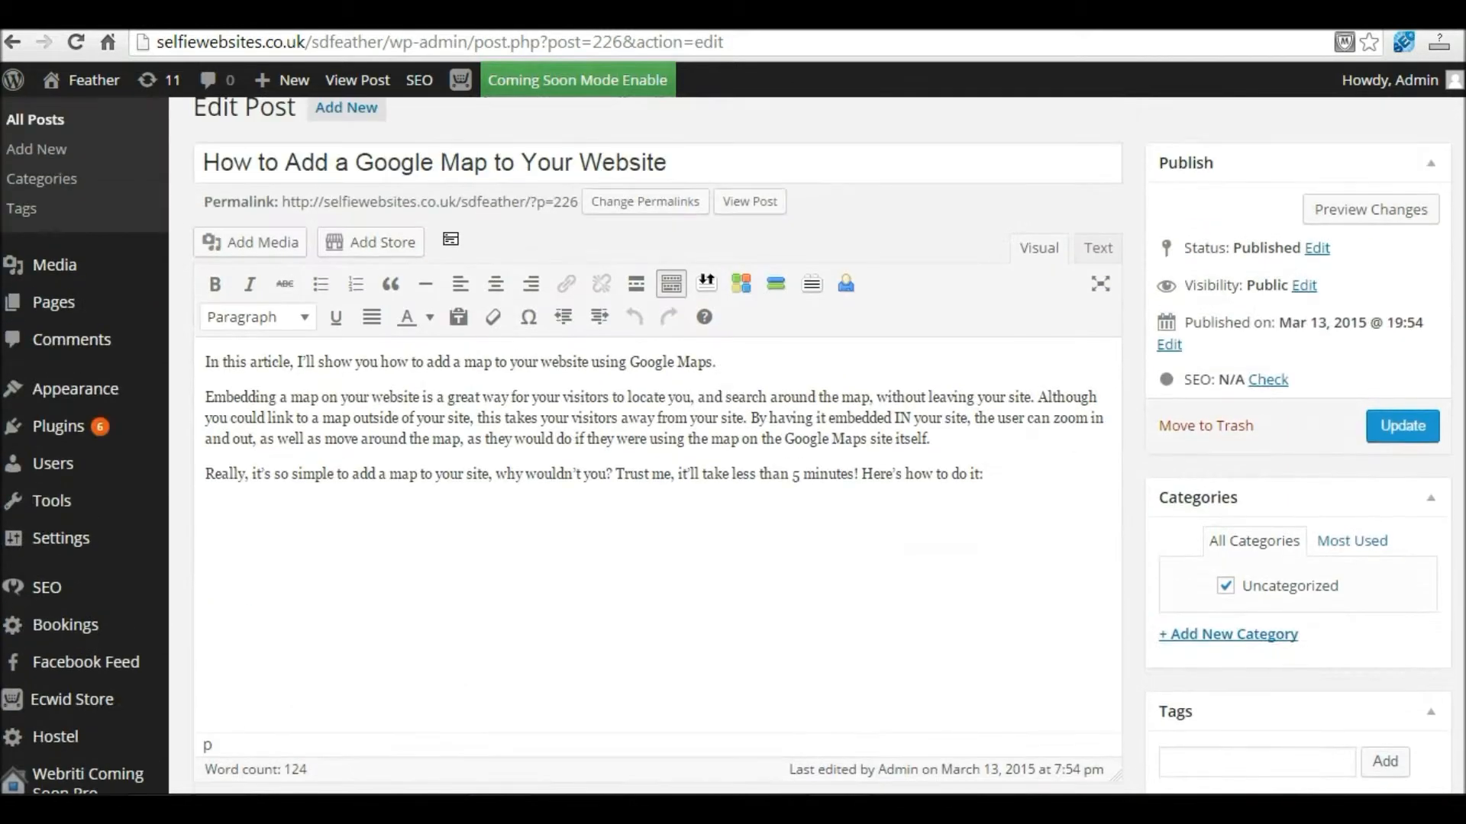
{"action": "left_click", "coordinate": [1394, 442]}
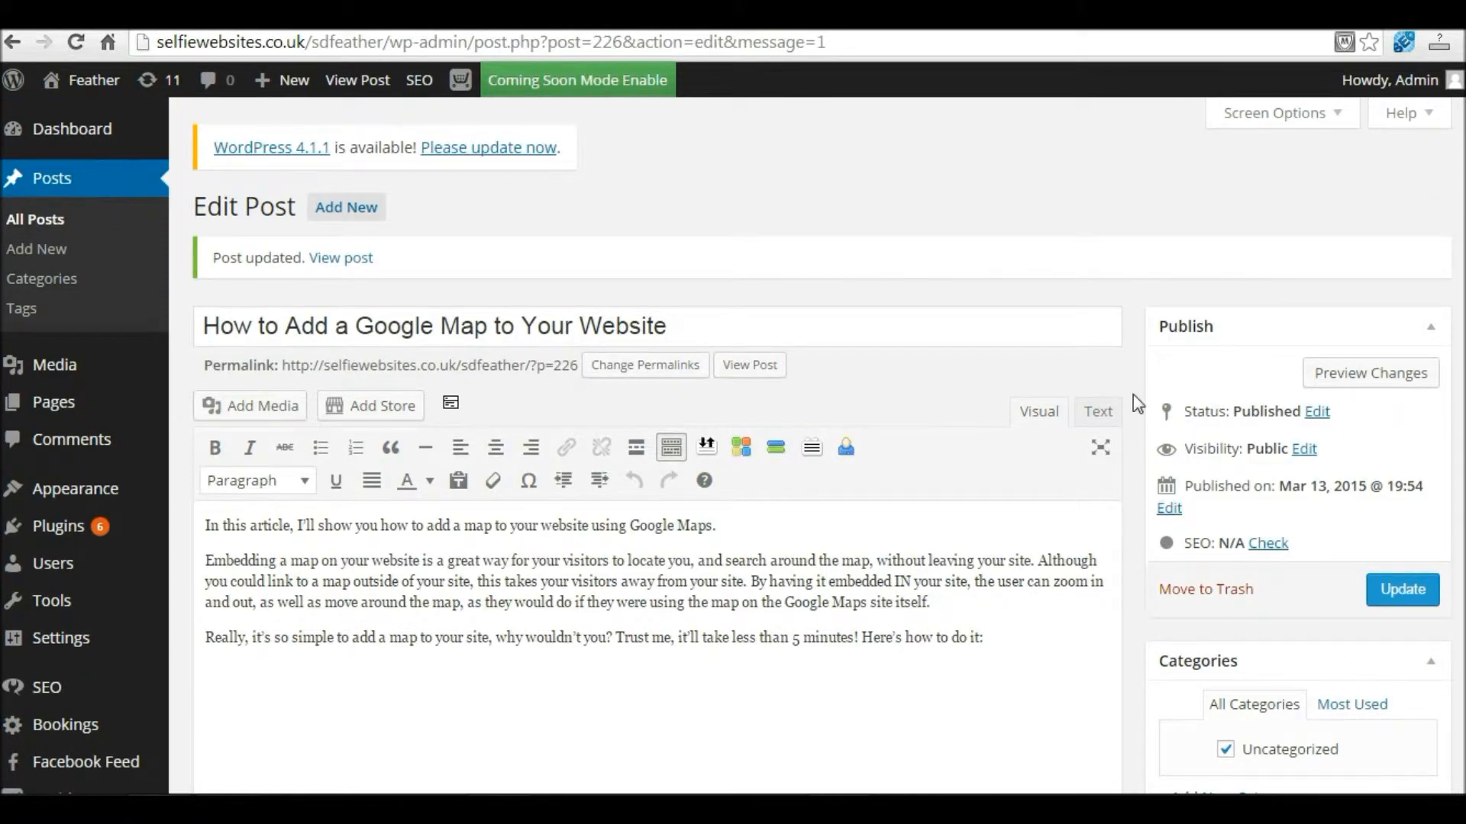
View the updated post on the site and examine its featured image, author and date line, and comment form
{"action": "left_click", "coordinate": [374, 90]}
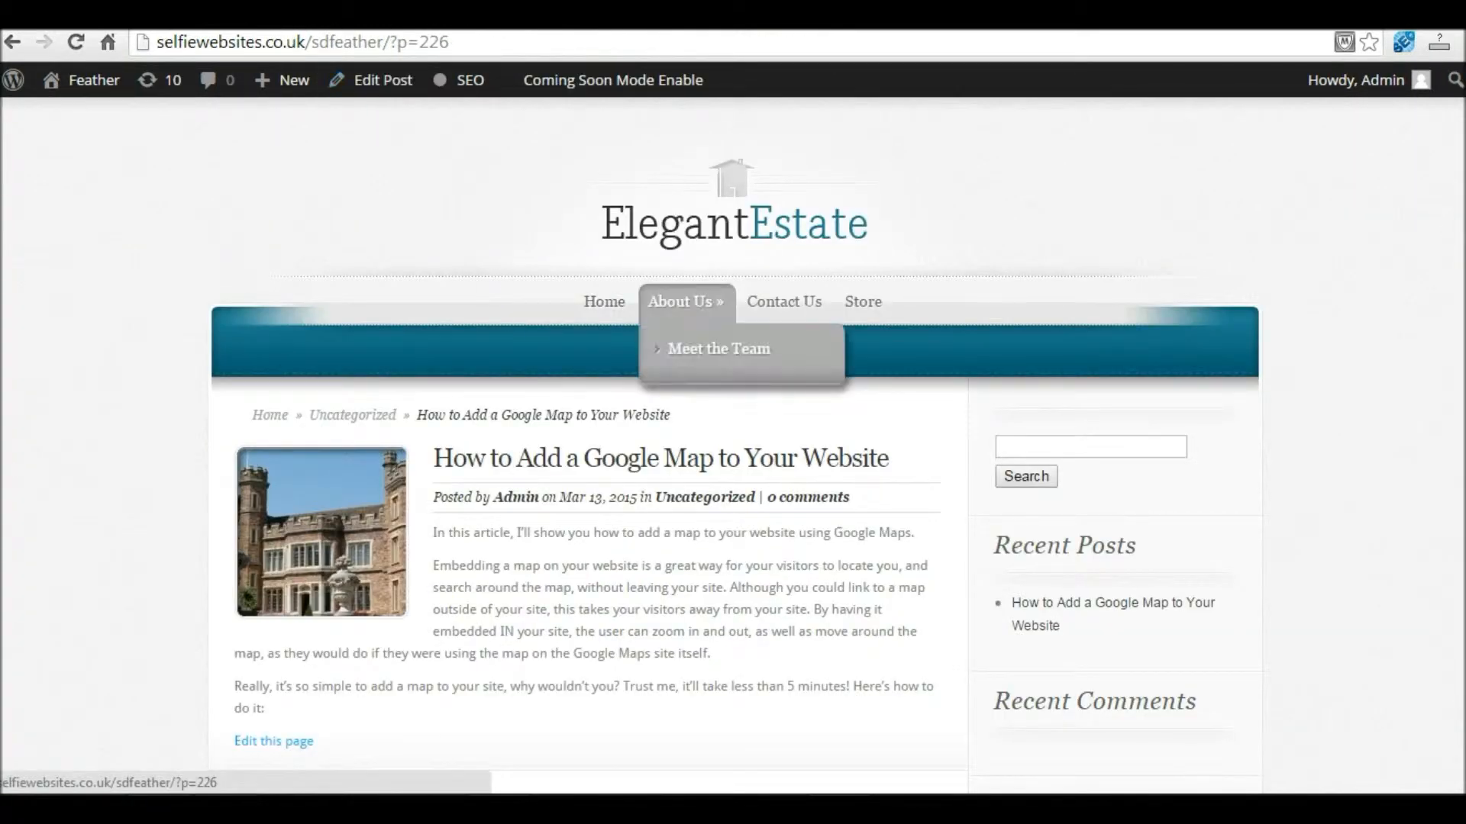
{"action": "scroll", "coordinate": [733, 443], "scroll_direction": "down", "scroll_amount": 2}
{"action": "scroll", "coordinate": [660, 480], "scroll_direction": "down", "scroll_amount": 1}
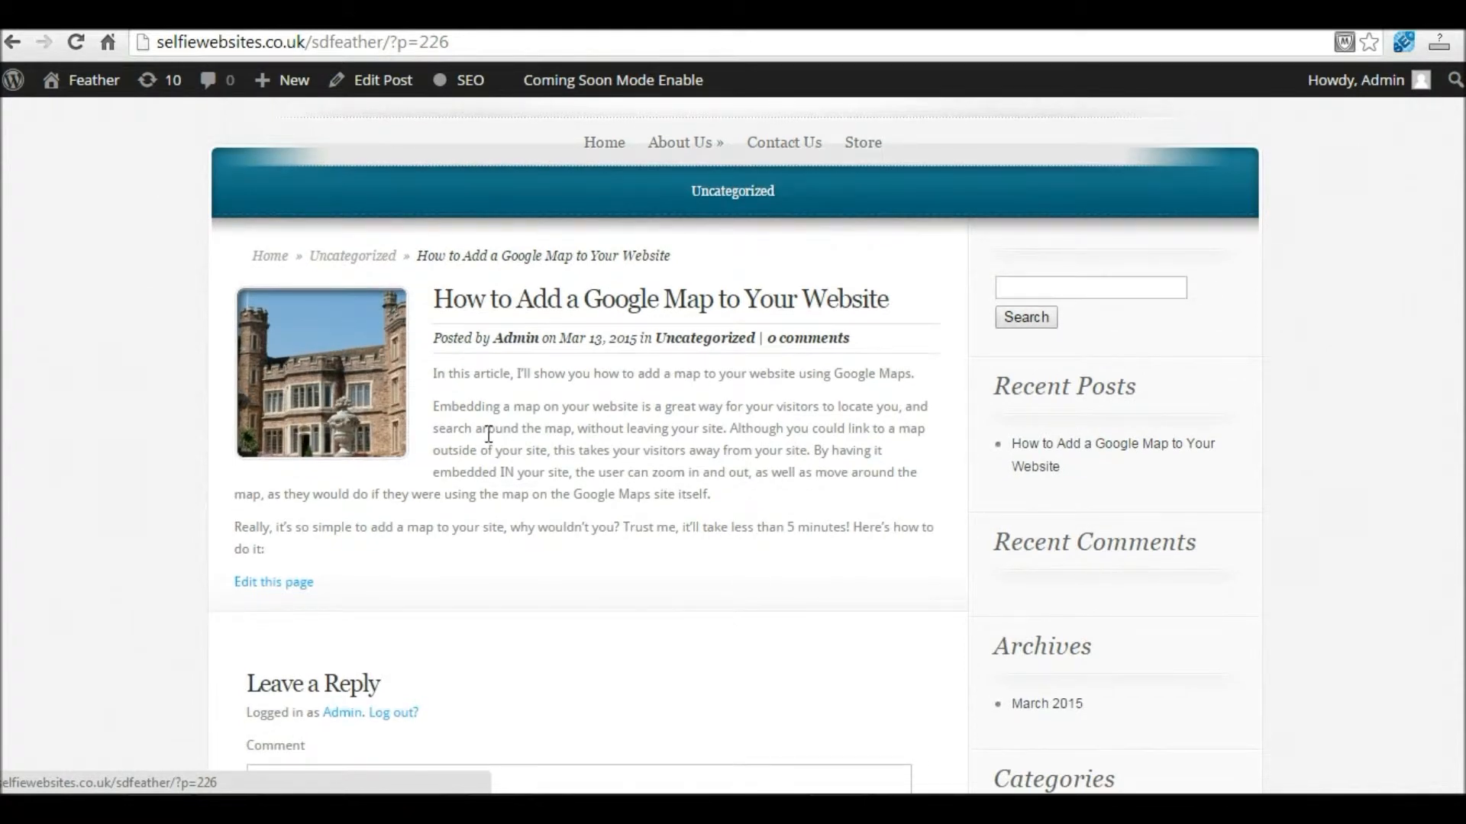
{"action": "left_click_drag", "start_coordinate": [433, 338], "coordinate": [532, 343]}
{"action": "left_click", "coordinate": [555, 337]}
{"action": "scroll", "coordinate": [539, 424], "scroll_direction": "down", "scroll_amount": 3}
{"action": "left_click", "coordinate": [320, 555]}
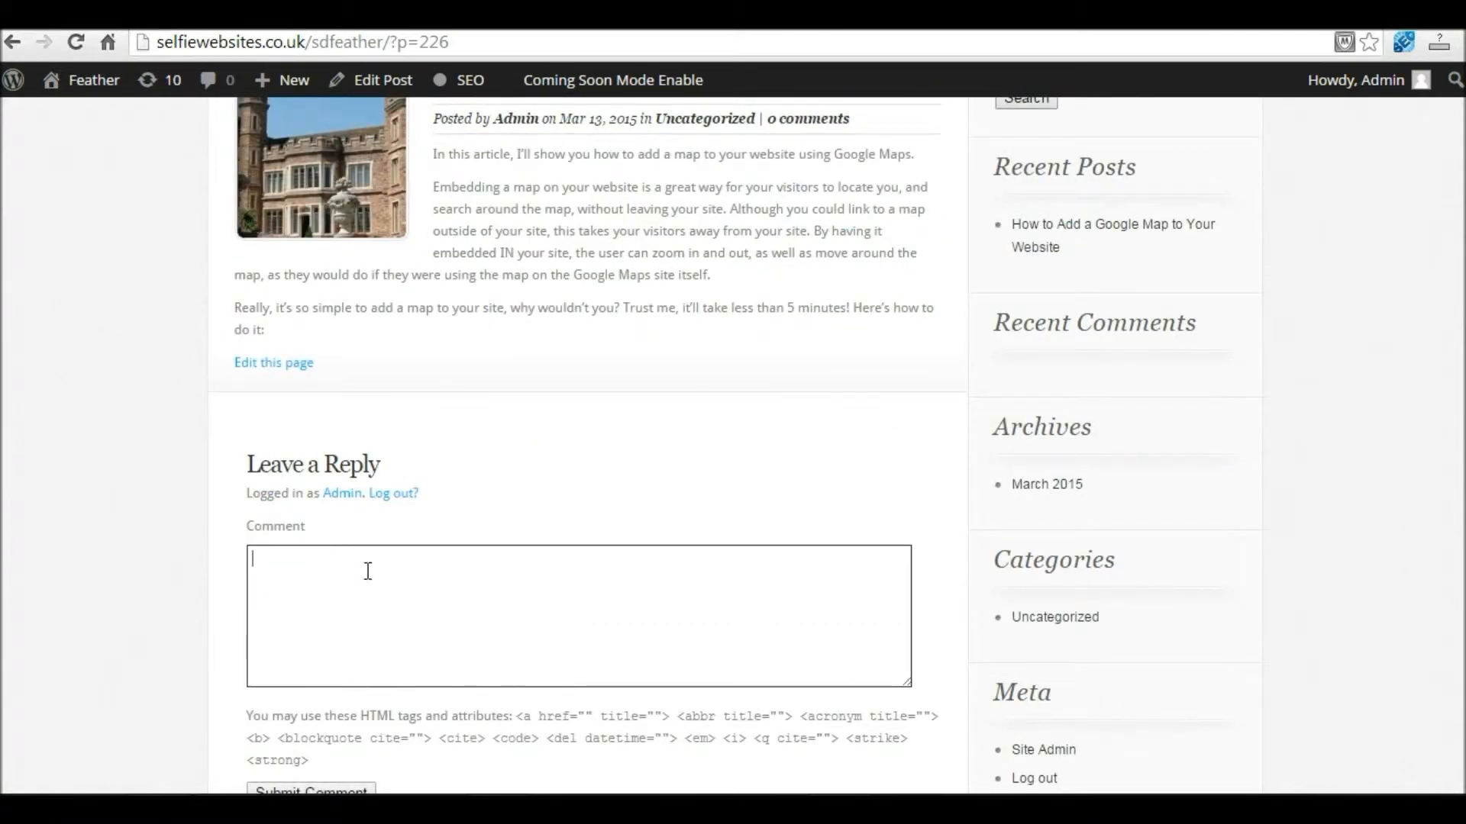
{"action": "scroll", "coordinate": [397, 561], "scroll_direction": "up", "scroll_amount": 3}
{"action": "scroll", "coordinate": [401, 569], "scroll_direction": "up", "scroll_amount": 2}
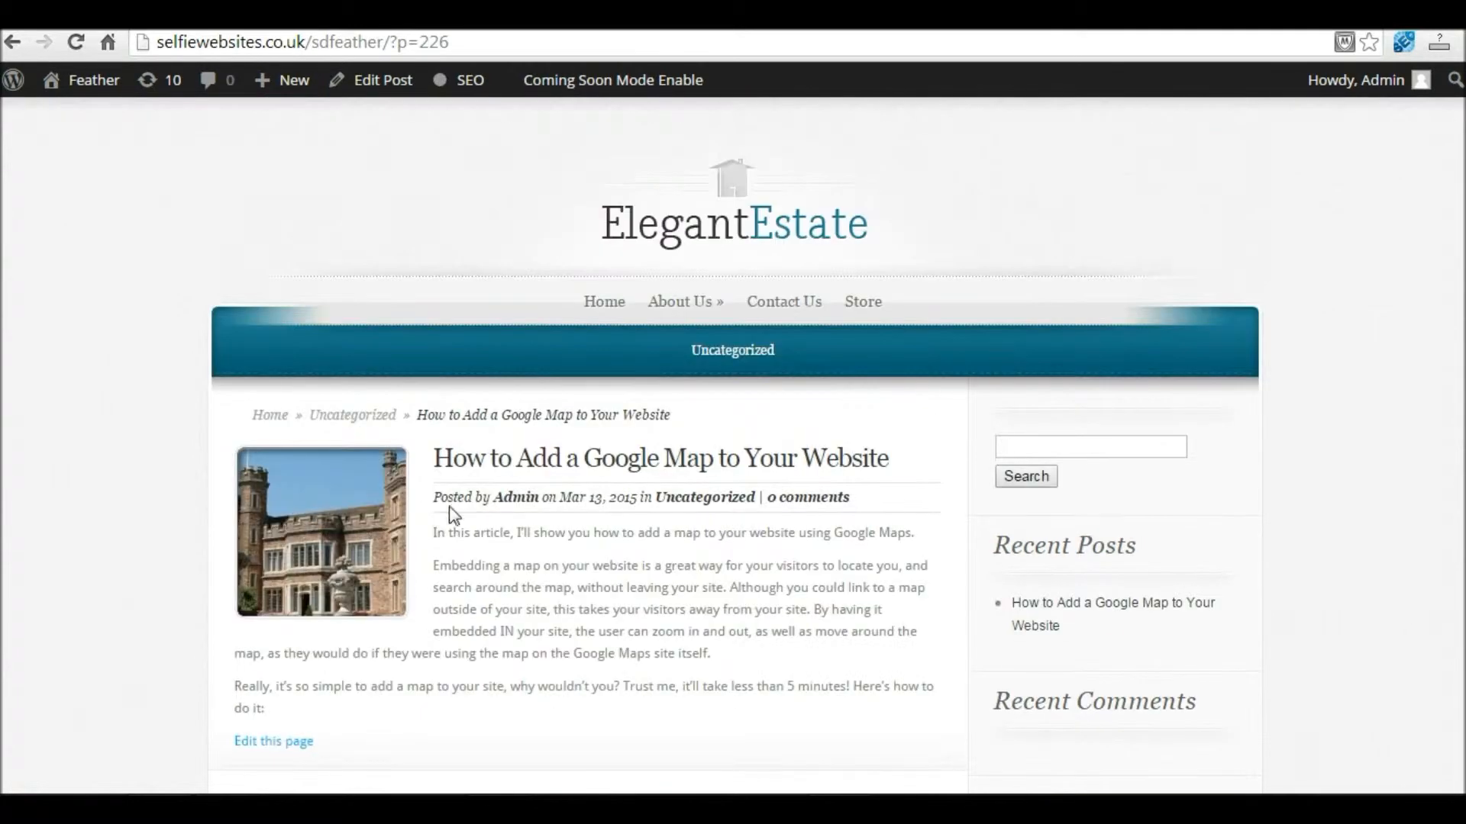
Go to the site's home page, look at the Google map post's excerpt and open its full listing
{"action": "left_click", "coordinate": [607, 306]}
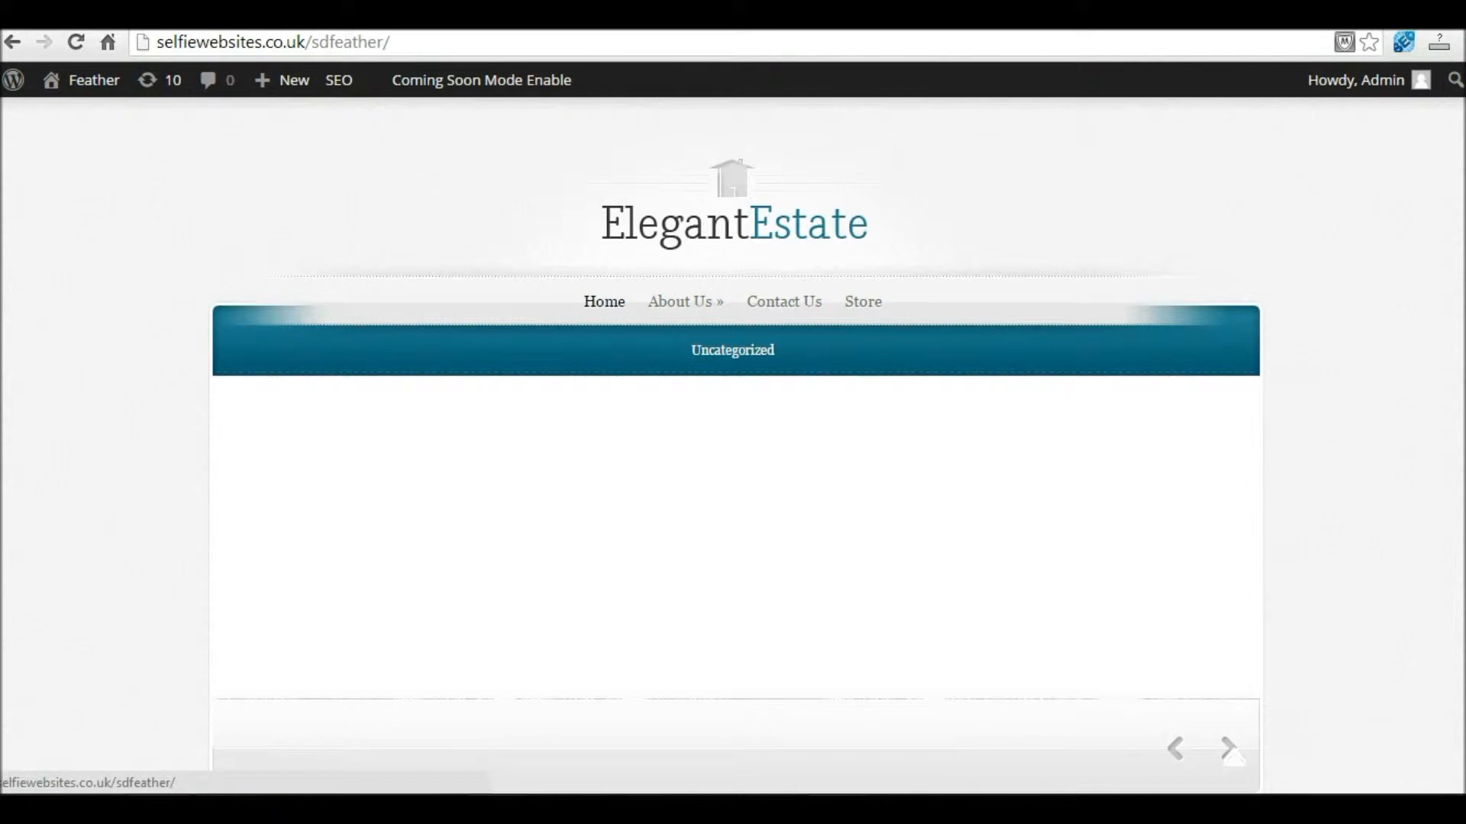
{"action": "scroll", "coordinate": [733, 442], "scroll_direction": "down", "scroll_amount": 8}
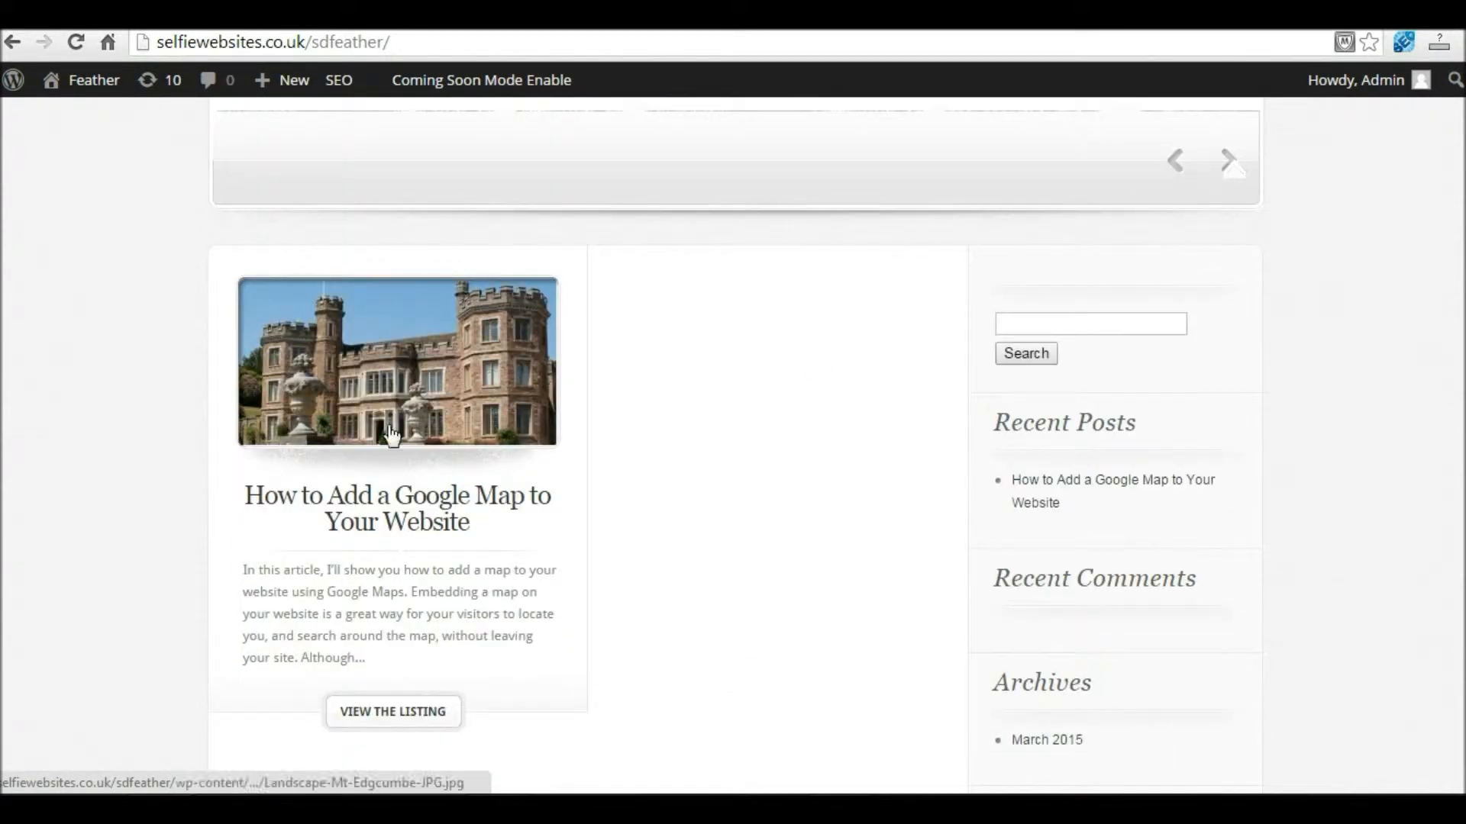
{"action": "scroll", "coordinate": [557, 568], "scroll_direction": "down", "scroll_amount": 2}
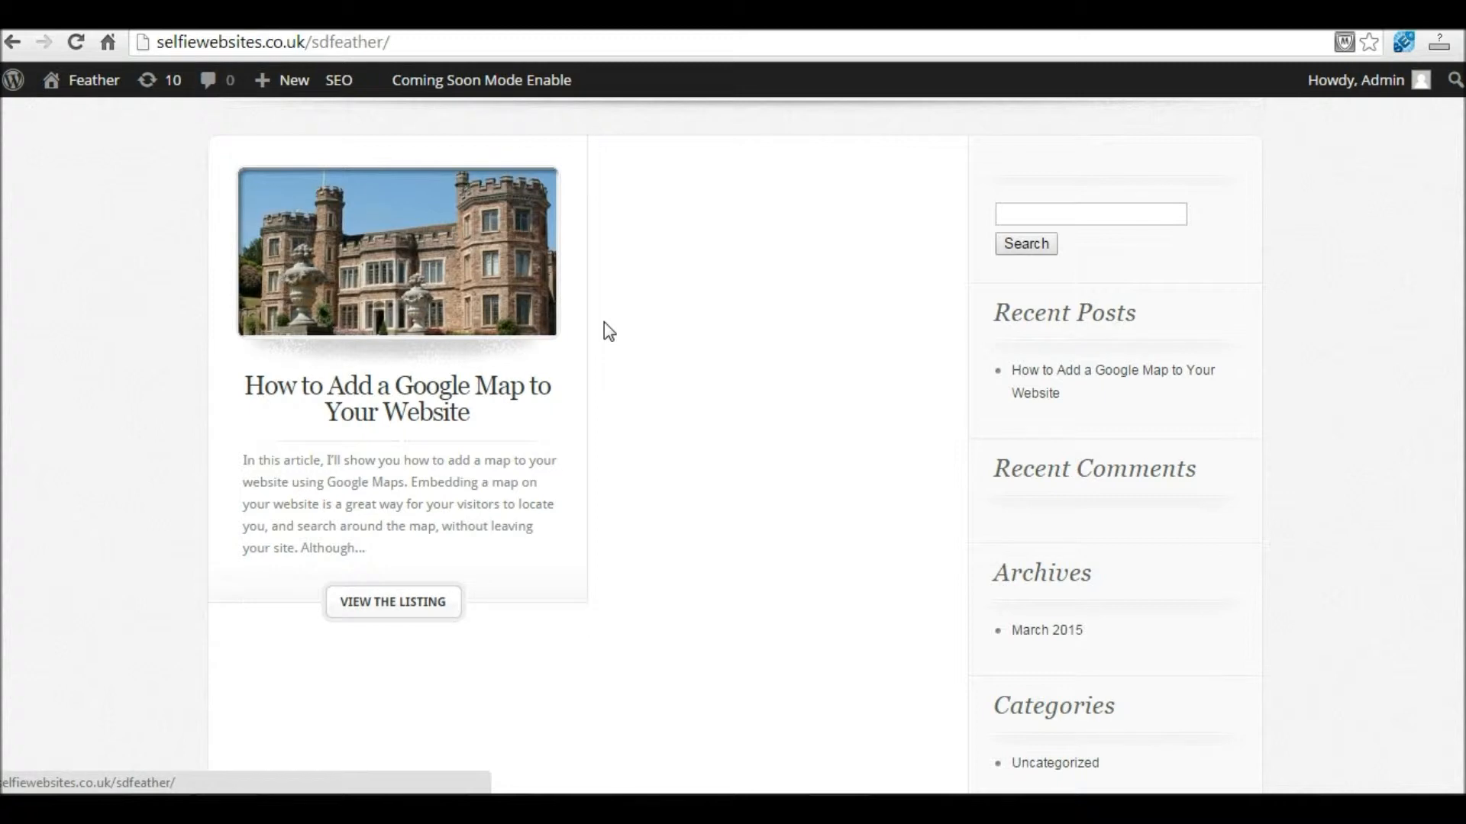
{"action": "left_click", "coordinate": [383, 614]}
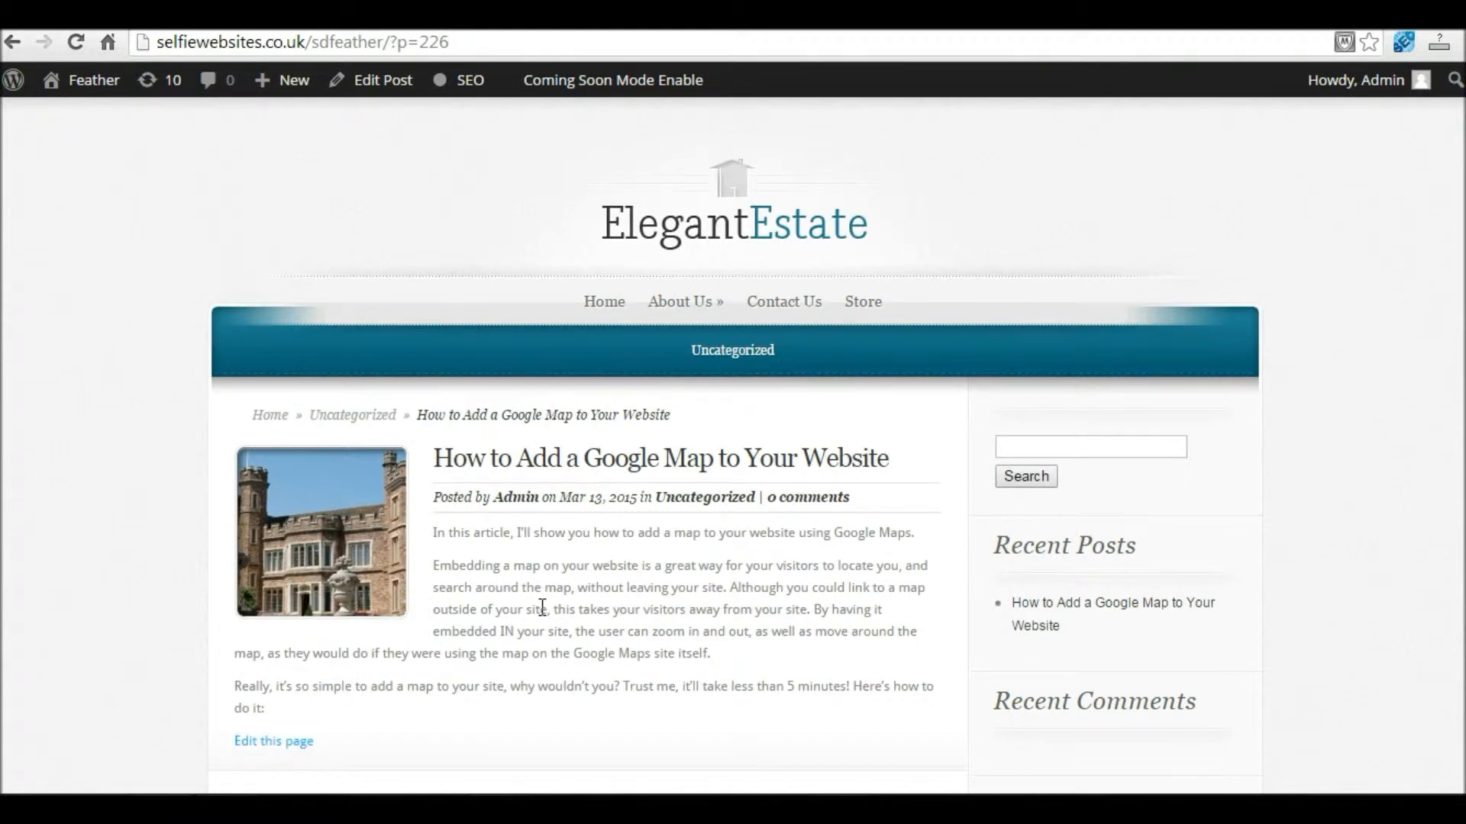
Open the Google map post for editing and add the new categories "HomePage Posts" and "Website Tips"
{"action": "left_click", "coordinate": [390, 86]}
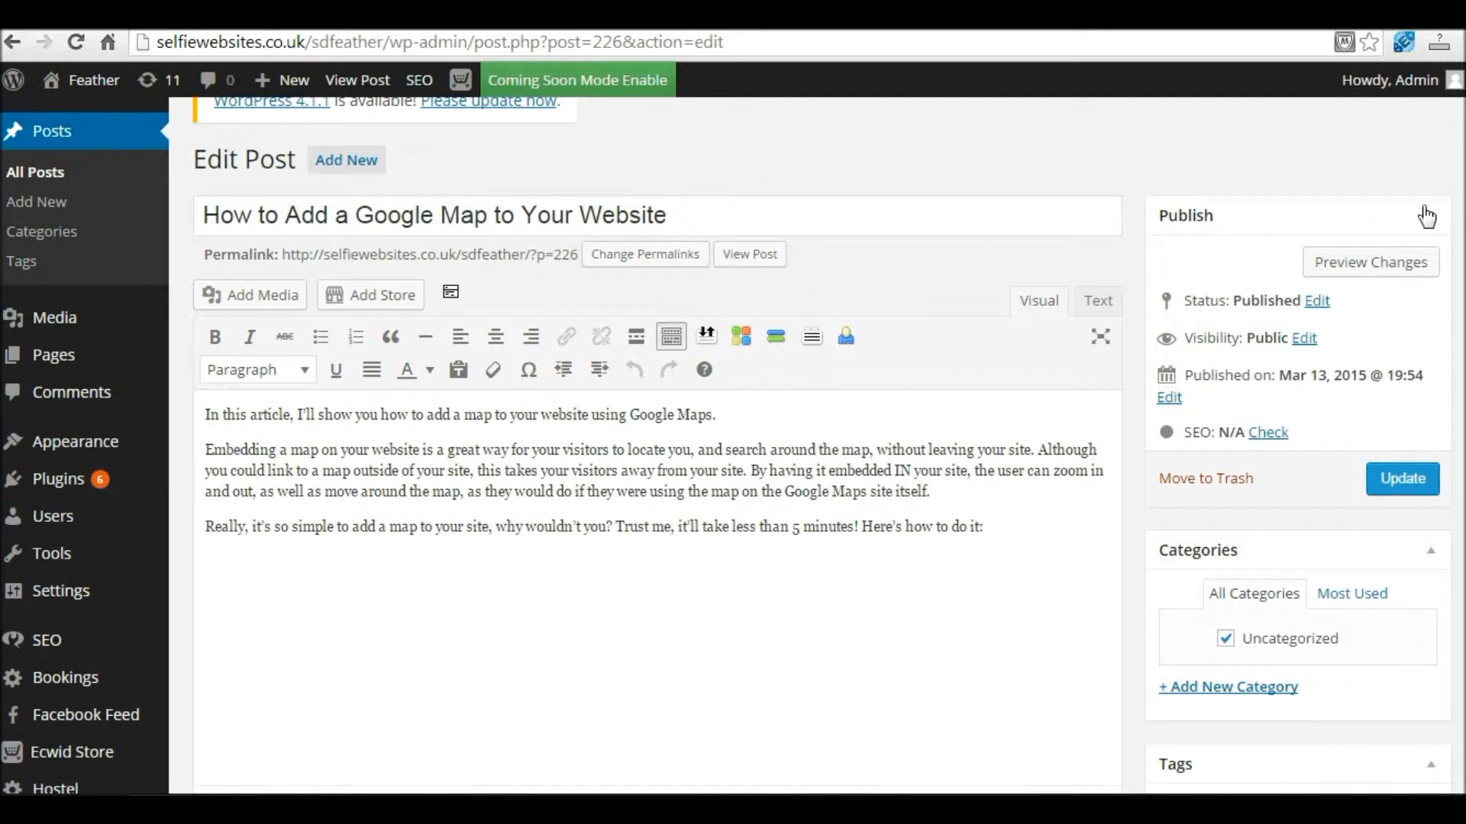
{"action": "scroll", "coordinate": [657, 443], "scroll_direction": "down", "scroll_amount": 1}
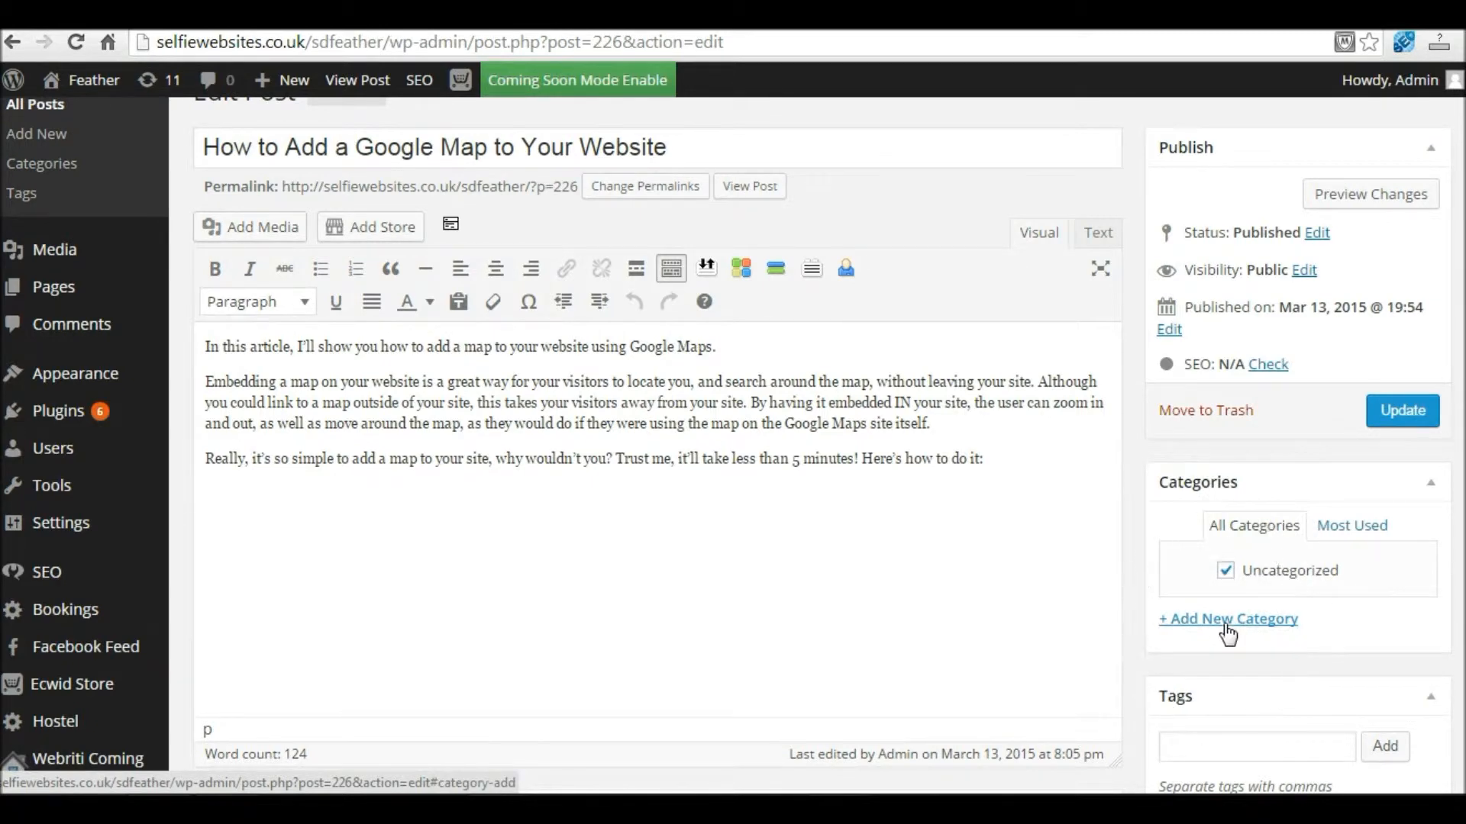
{"action": "scroll", "coordinate": [1228, 619], "scroll_direction": "up", "scroll_amount": 2}
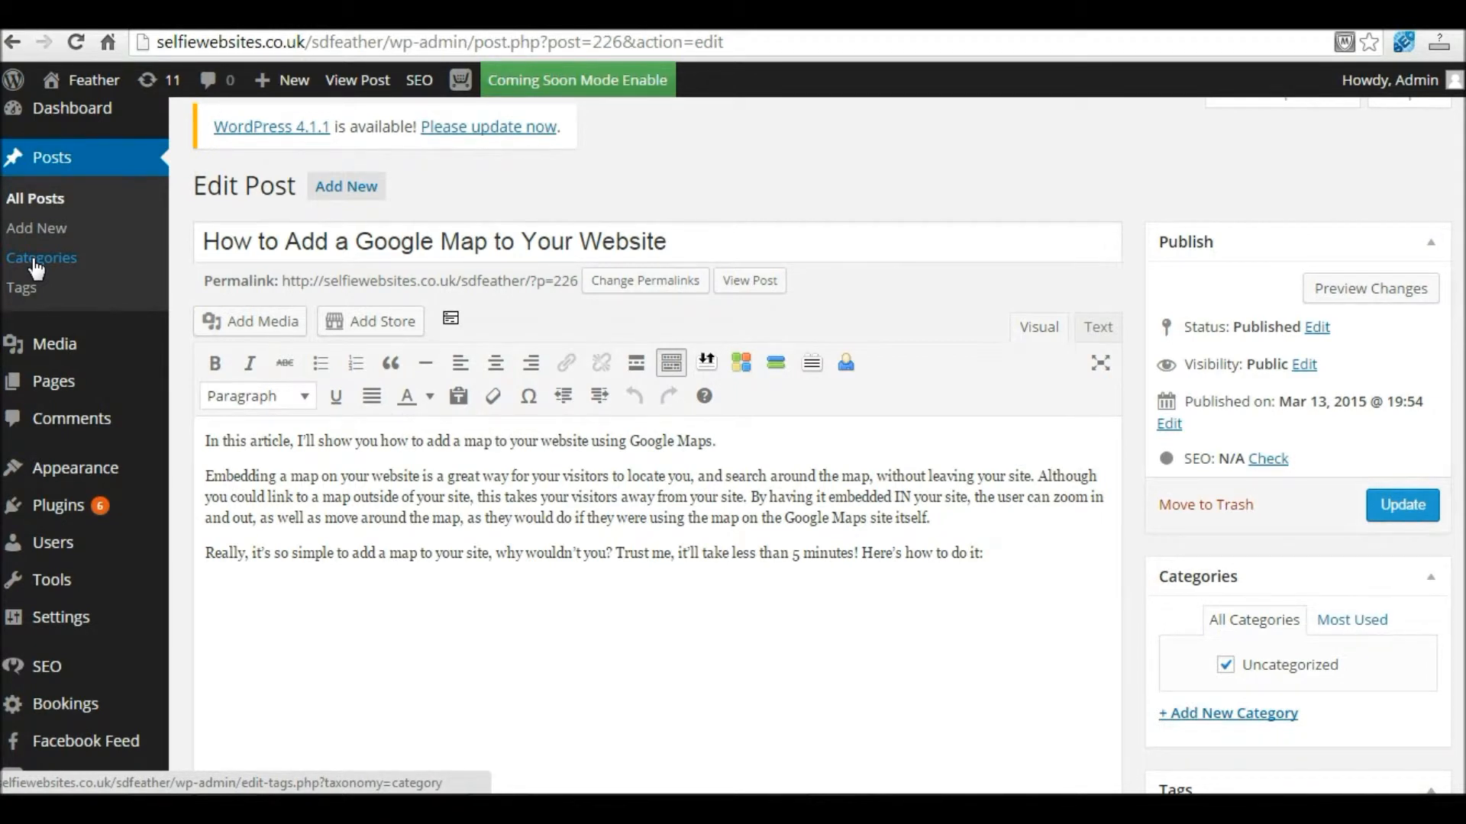
{"action": "scroll", "coordinate": [1341, 440], "scroll_direction": "down", "scroll_amount": 1}
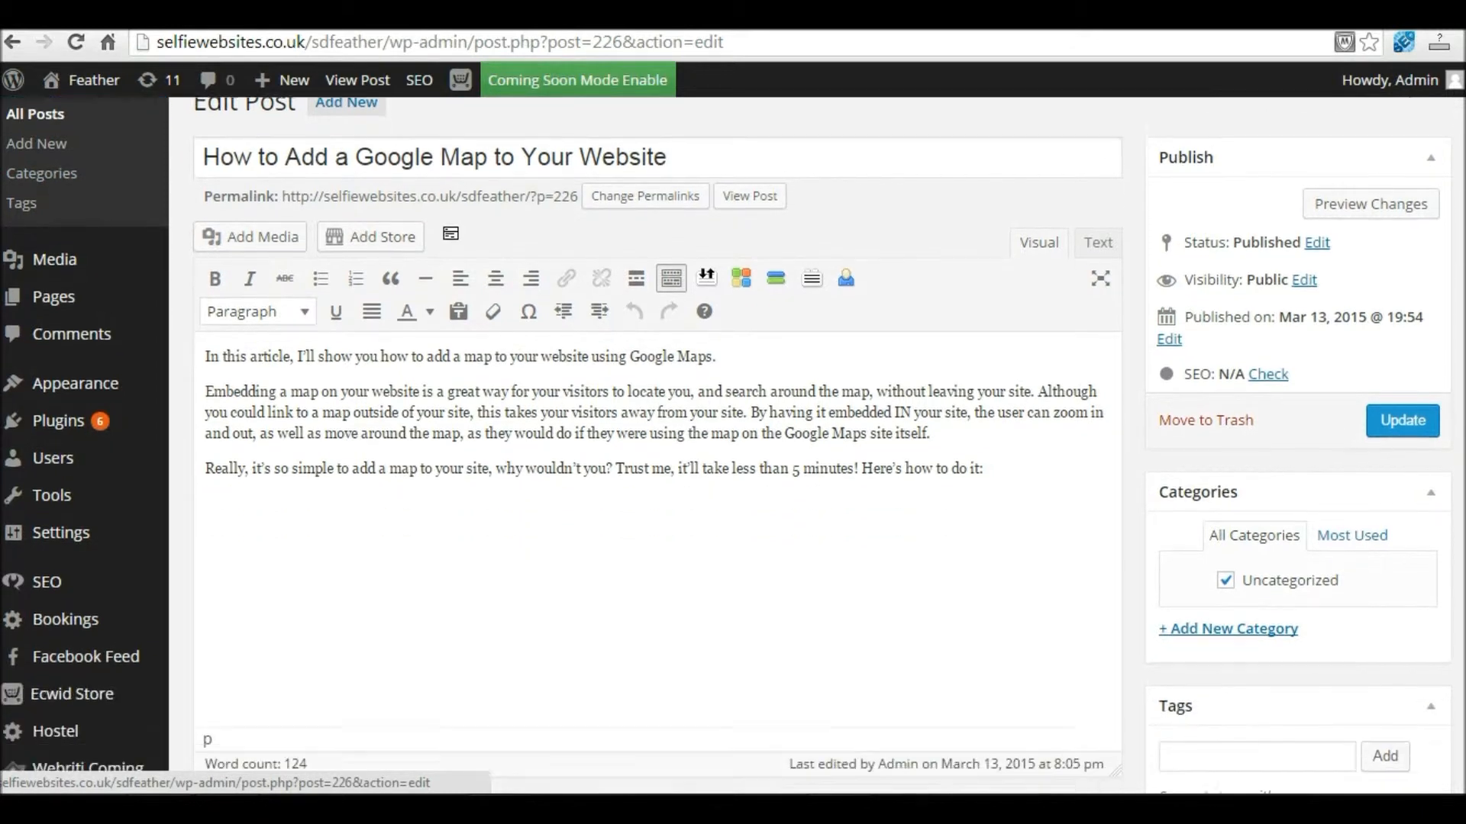
{"action": "left_click", "coordinate": [1243, 615]}
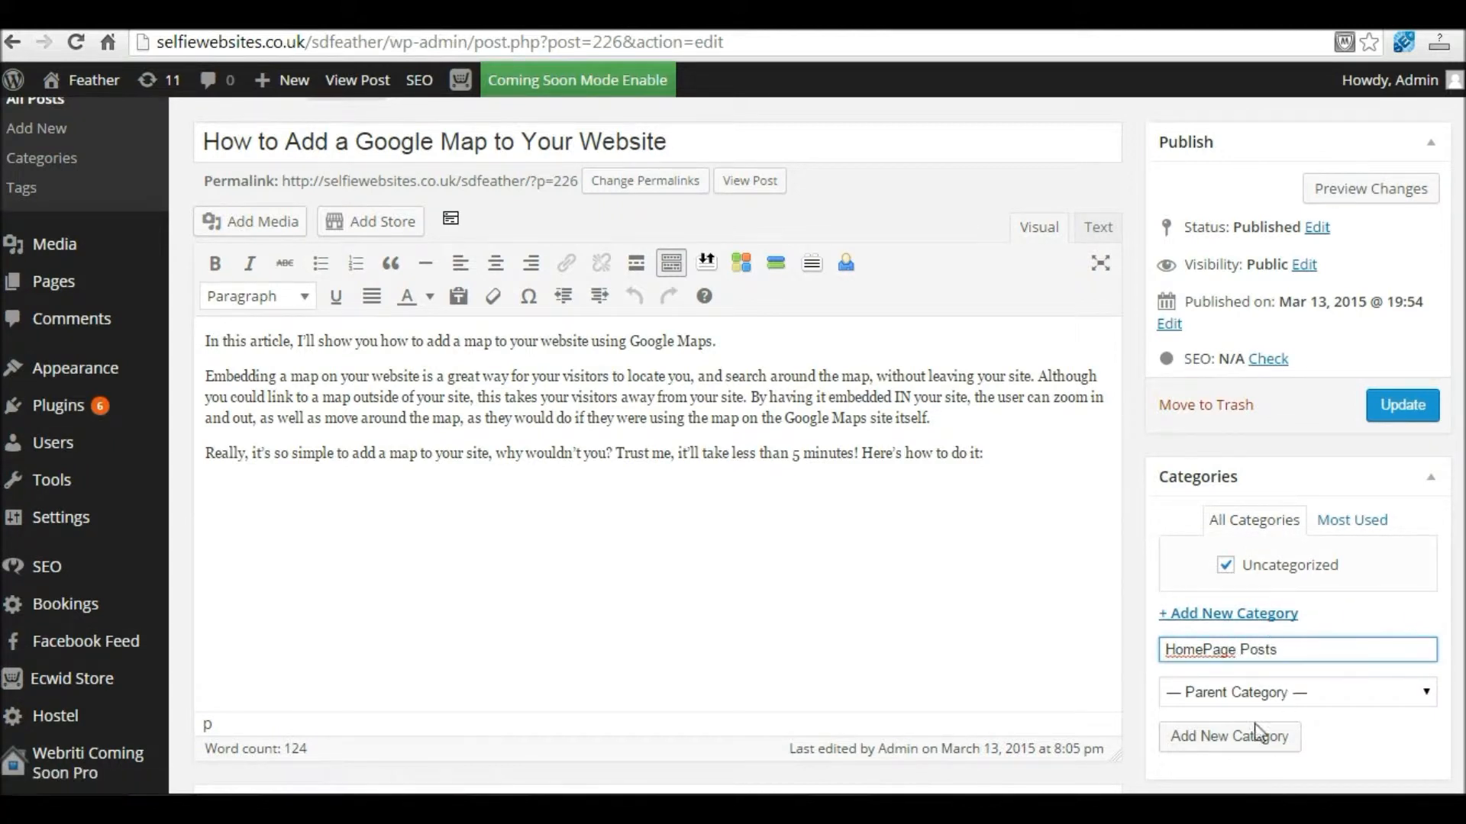
{"action": "left_click", "coordinate": [1235, 741]}
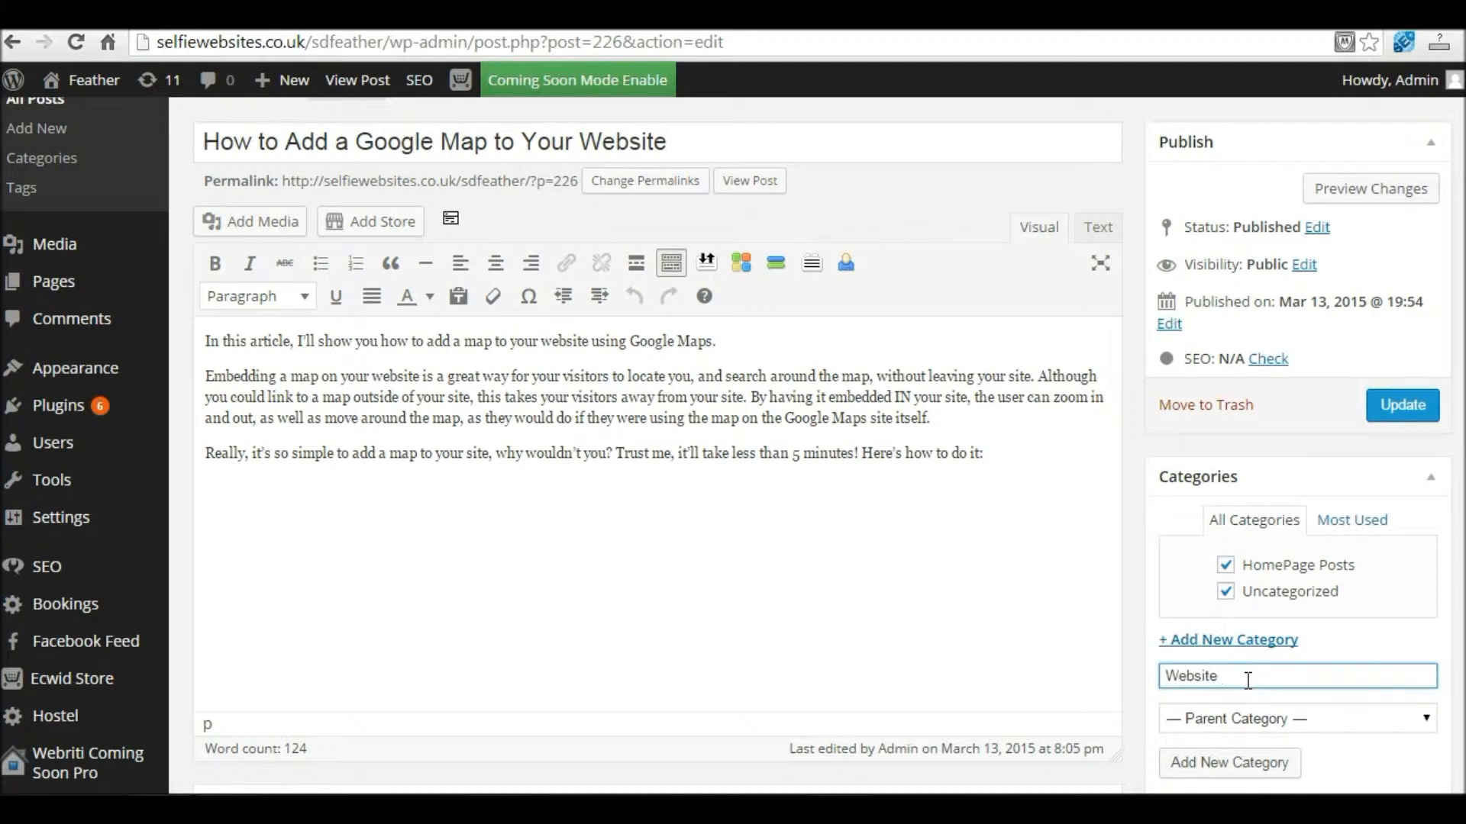
{"action": "left_click", "coordinate": [1214, 763]}
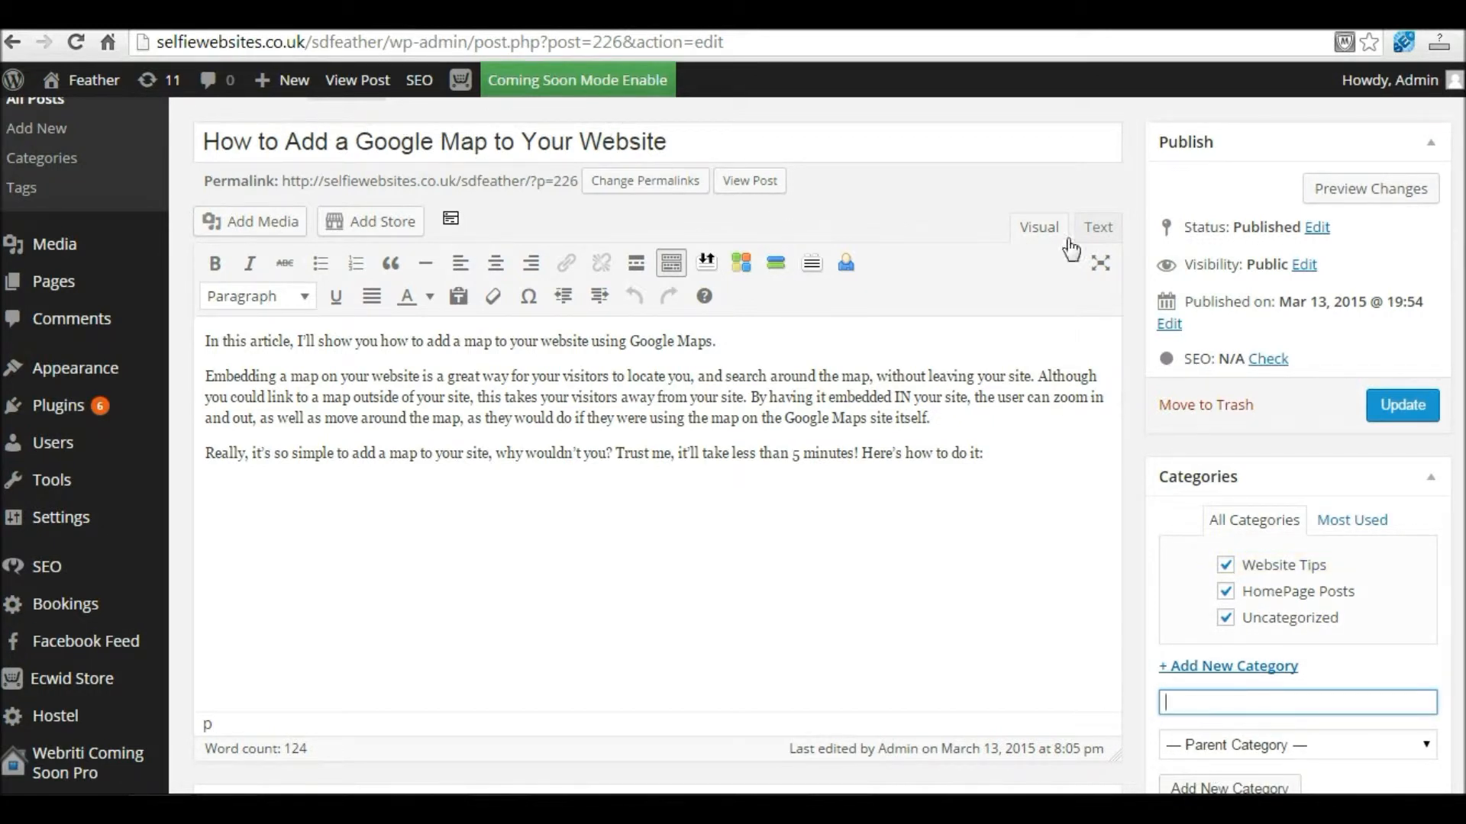
Assign the Google map post only to the HomePage Posts category, clearing Website Tips and Uncategorized, and update the post
{"action": "left_click", "coordinate": [1229, 568]}
{"action": "left_click", "coordinate": [1226, 569]}
{"action": "left_click", "coordinate": [1226, 592]}
{"action": "left_click", "coordinate": [1226, 619]}
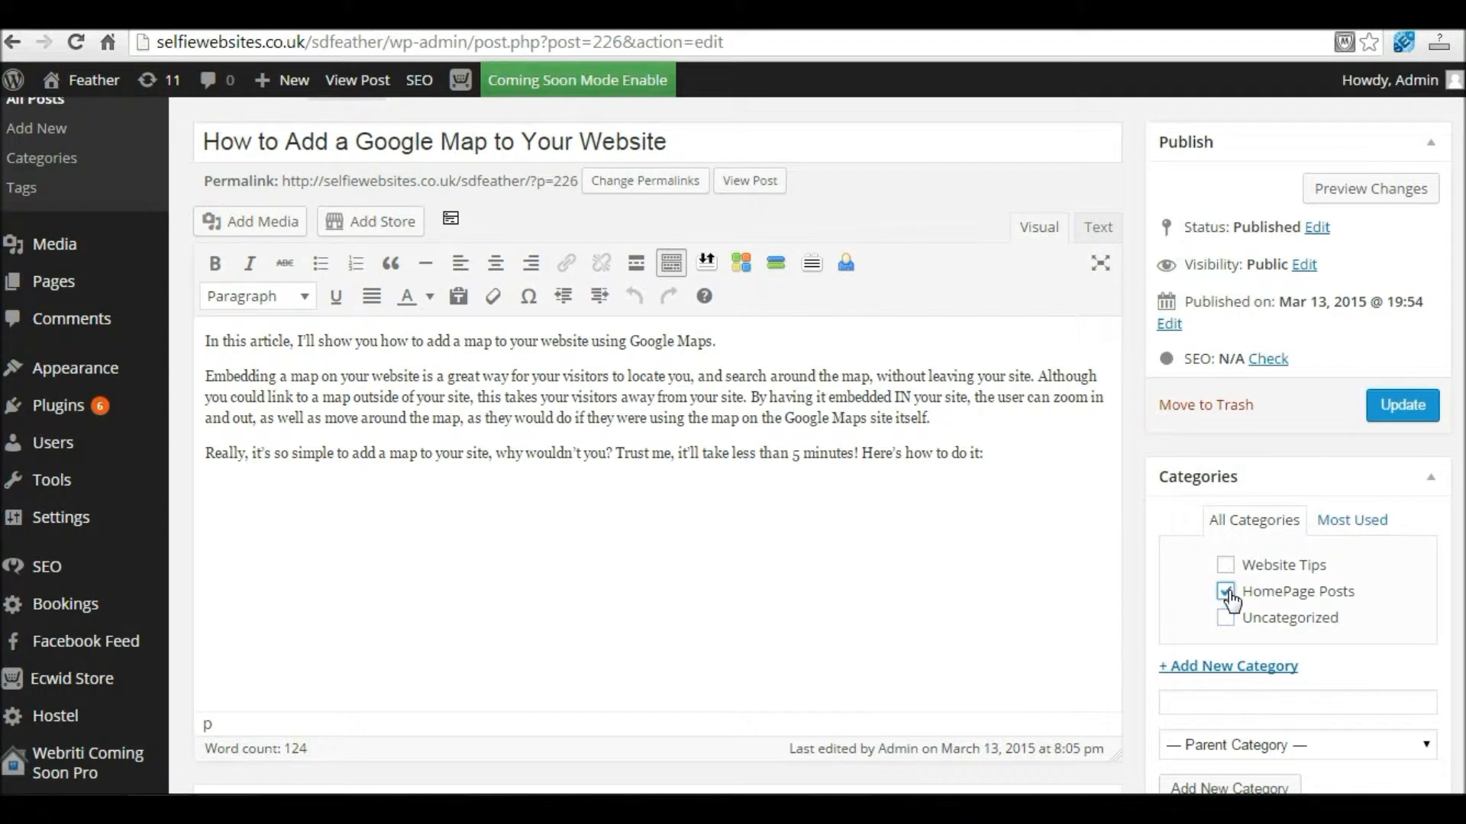
{"action": "left_click", "coordinate": [1403, 408]}
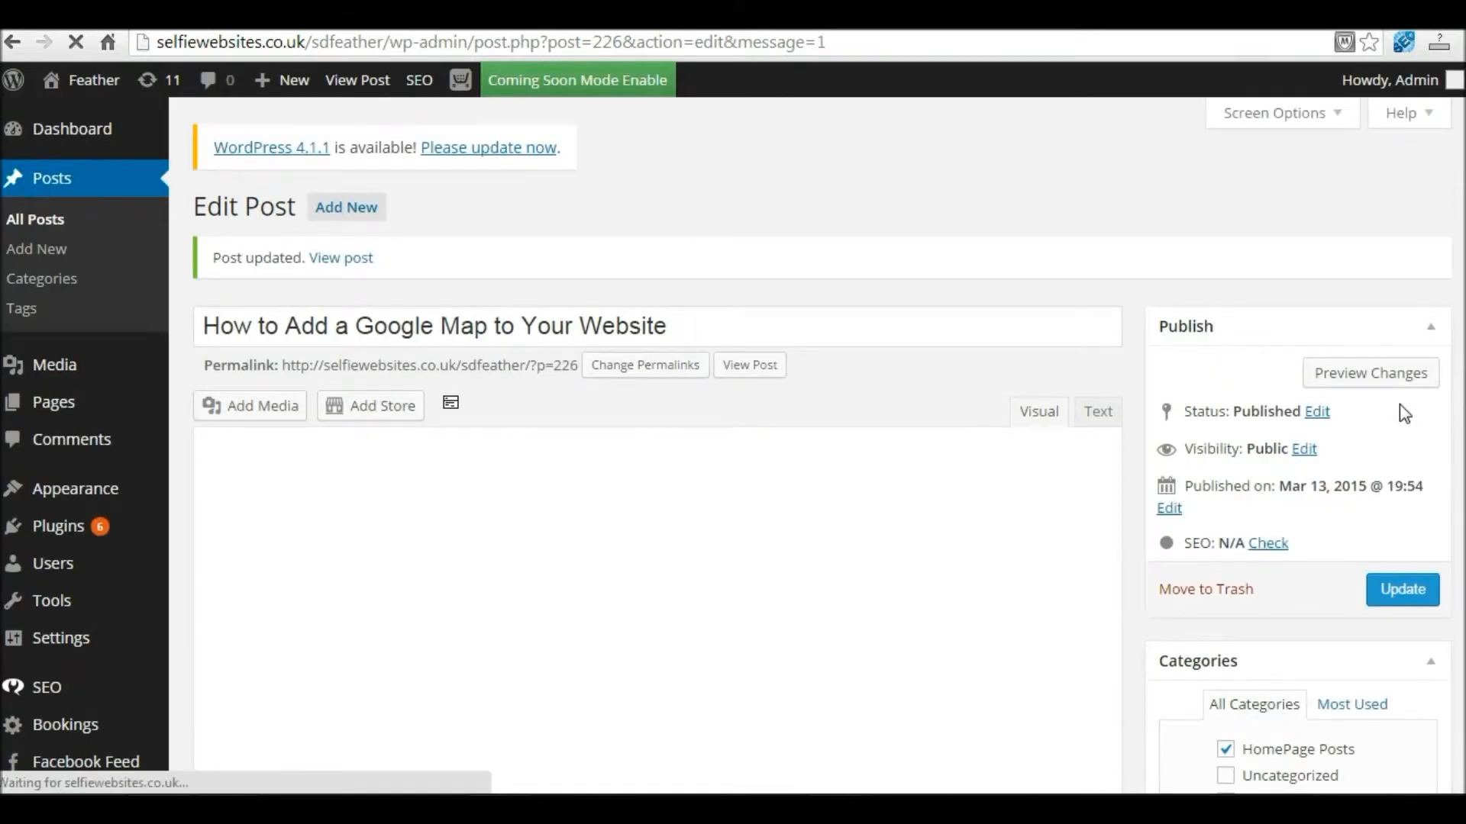
Edit the post "How to Add a YouTube Video to Your Website", replacing Uncategorized with HomePage Posts and Website Tips, and update it
{"action": "left_click", "coordinate": [22, 223]}
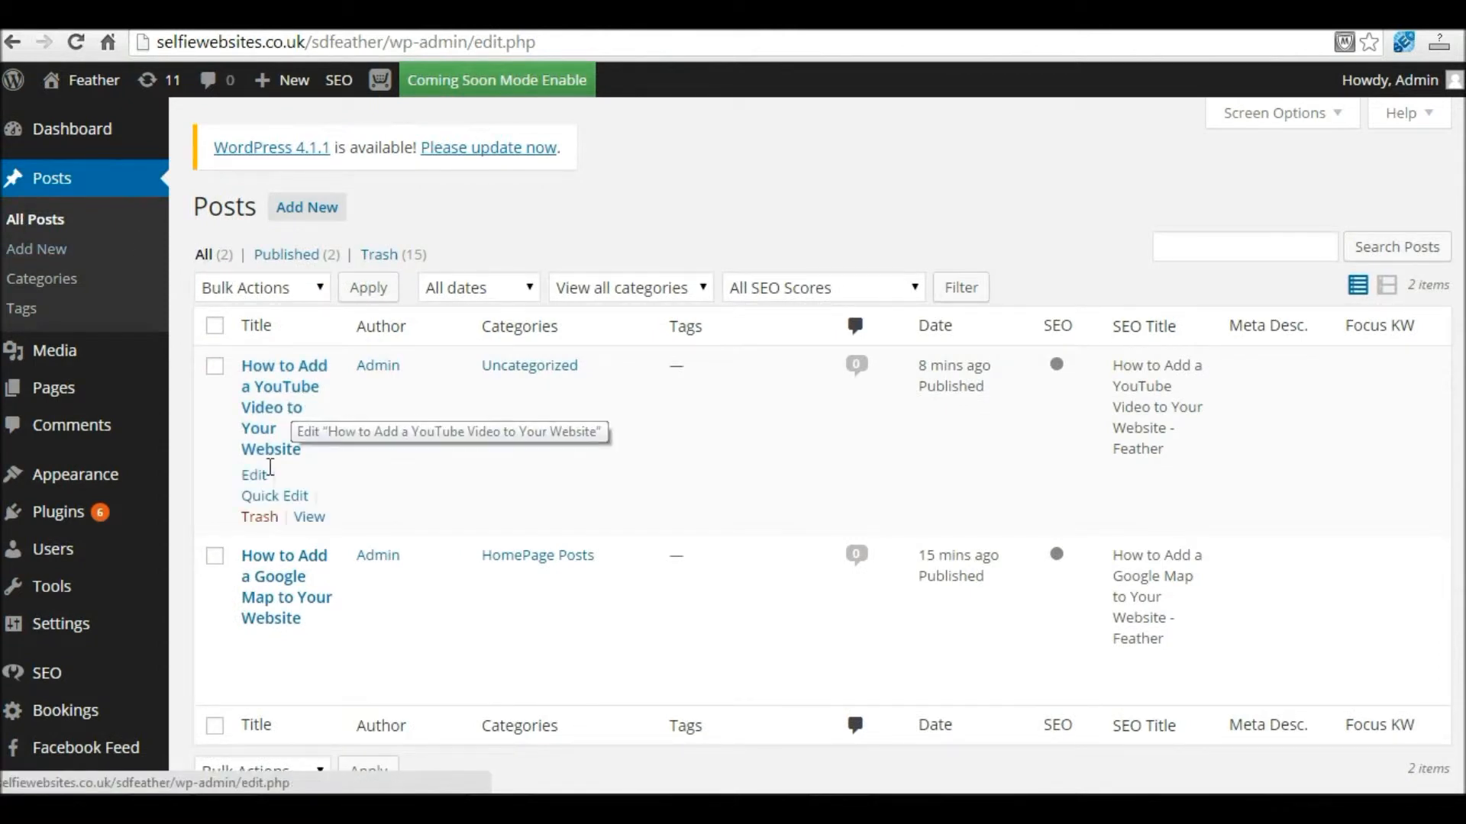
{"action": "left_click", "coordinate": [258, 476]}
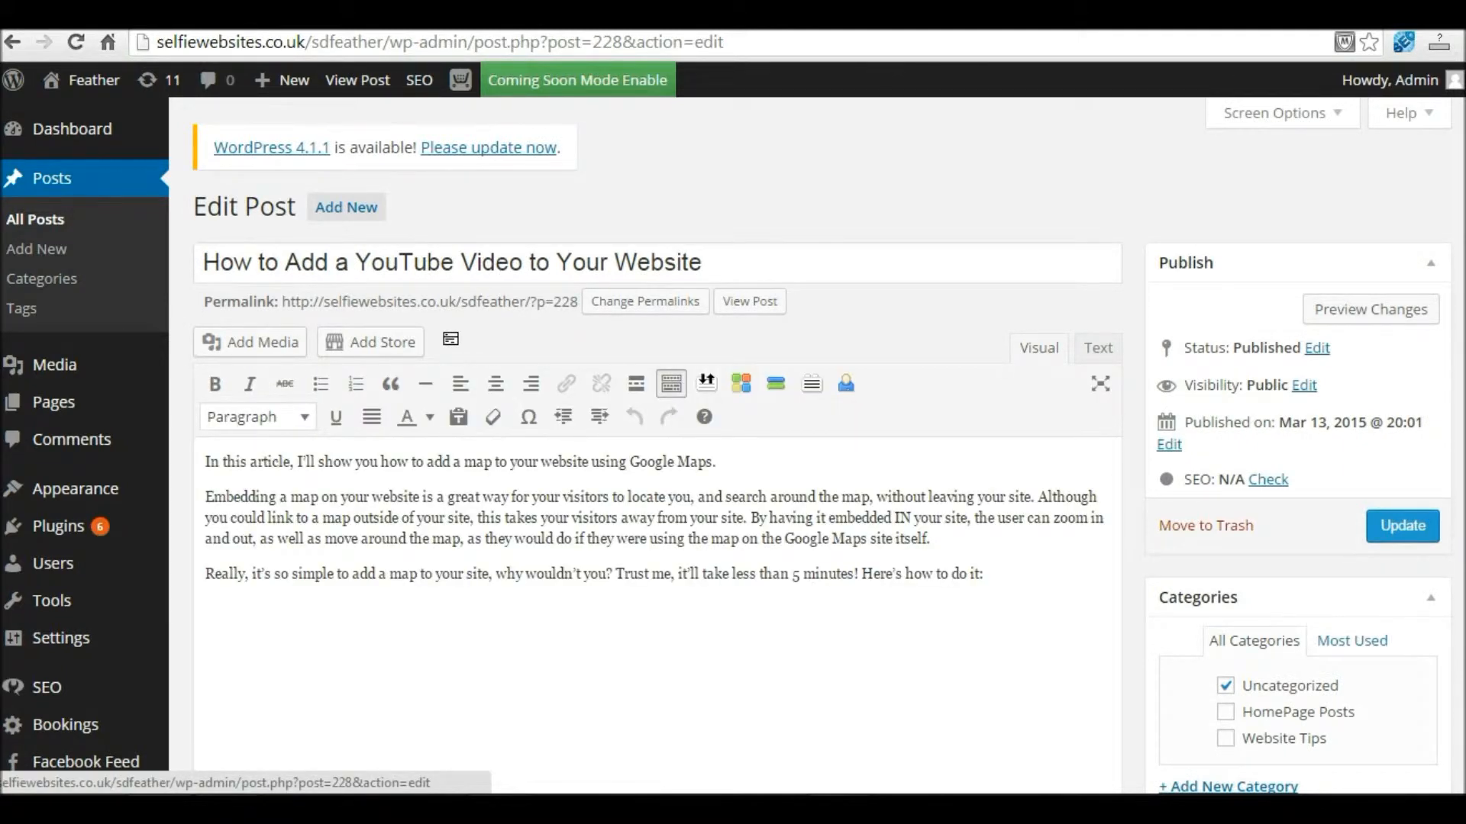
{"action": "scroll", "coordinate": [656, 458], "scroll_direction": "down", "scroll_amount": 2}
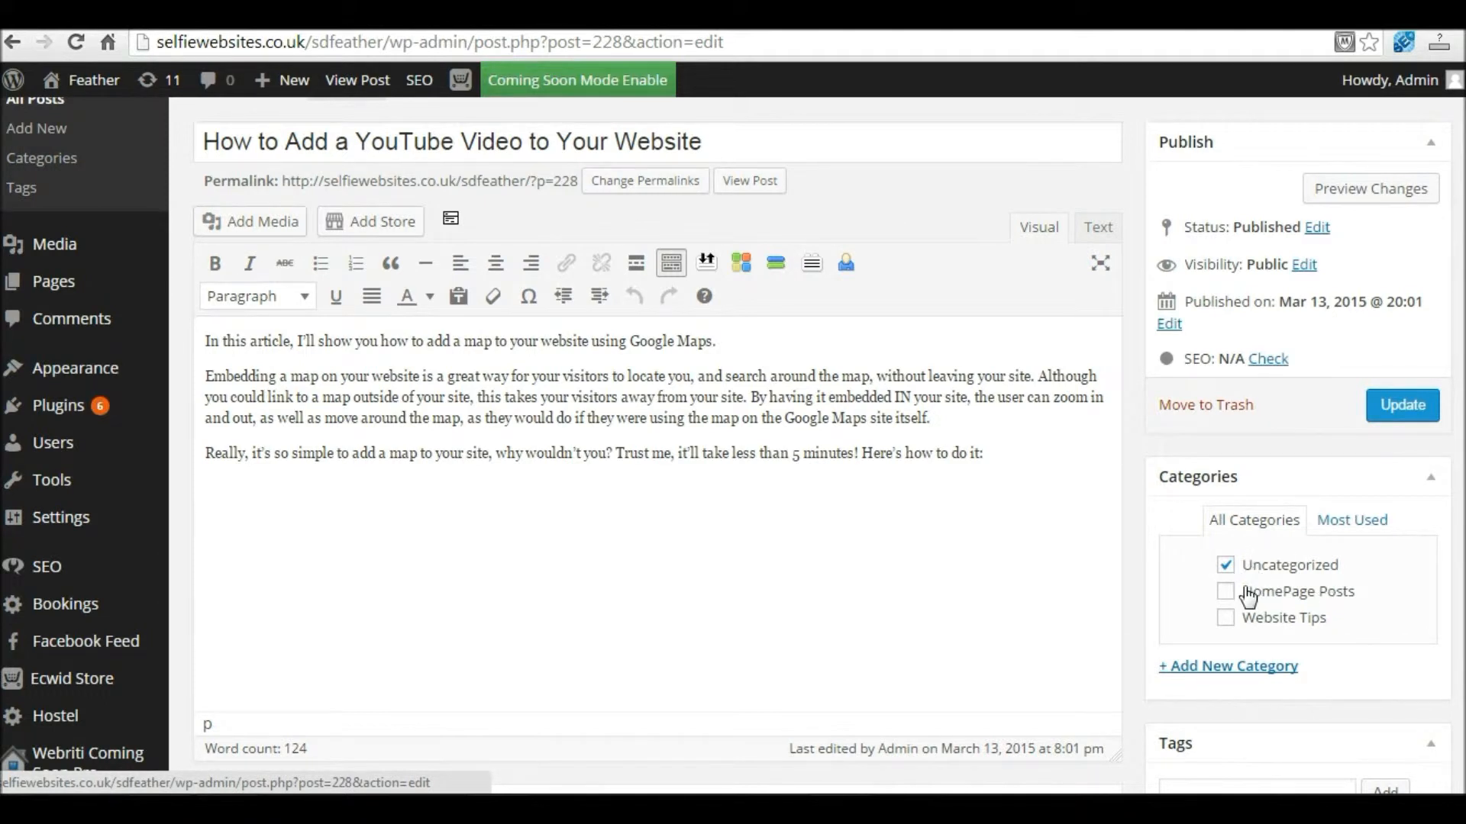
{"action": "left_click", "coordinate": [1229, 619]}
{"action": "left_click", "coordinate": [1226, 569]}
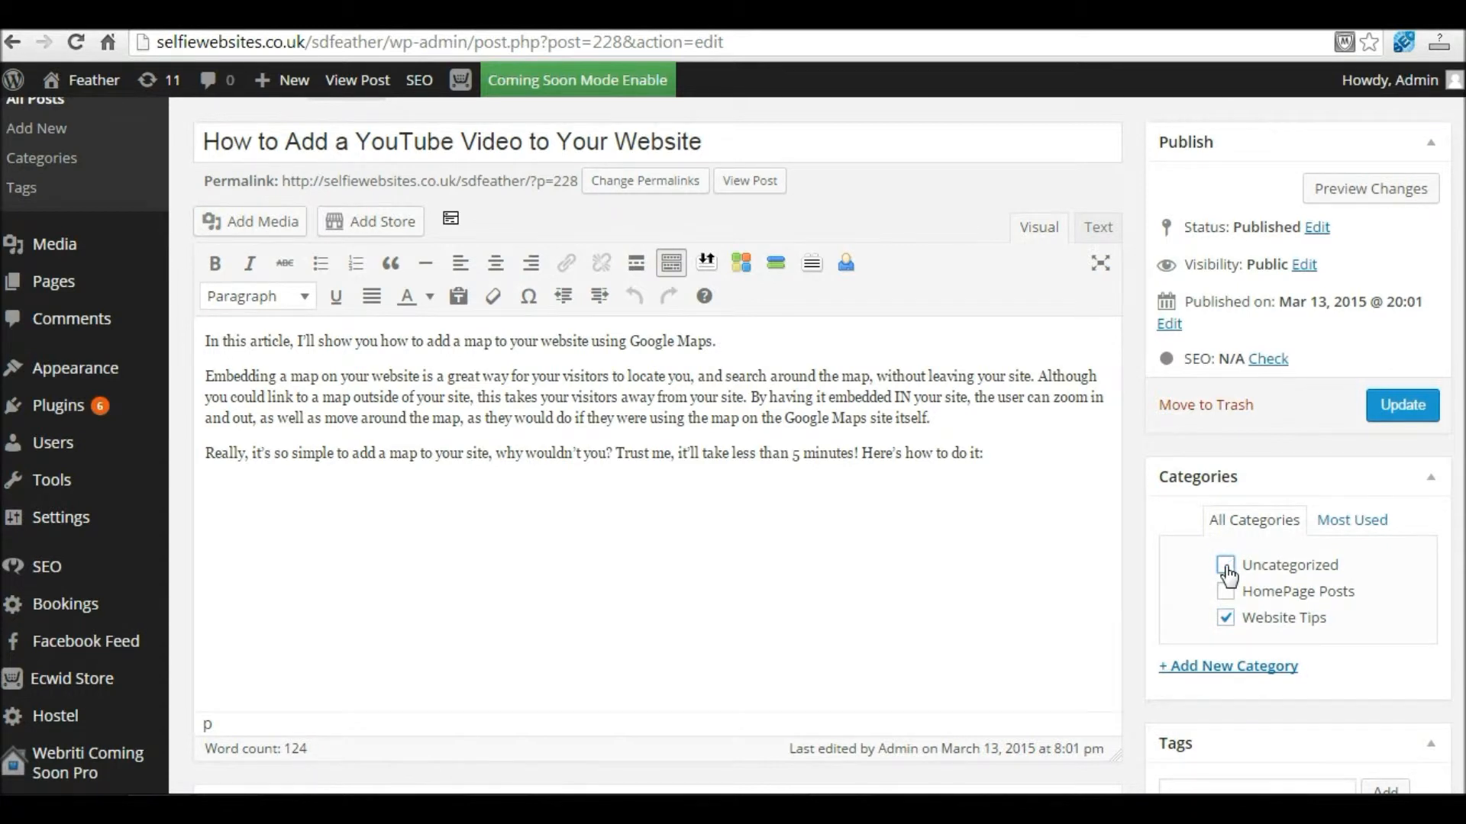
{"action": "left_click", "coordinate": [1227, 593]}
{"action": "left_click", "coordinate": [1403, 406]}
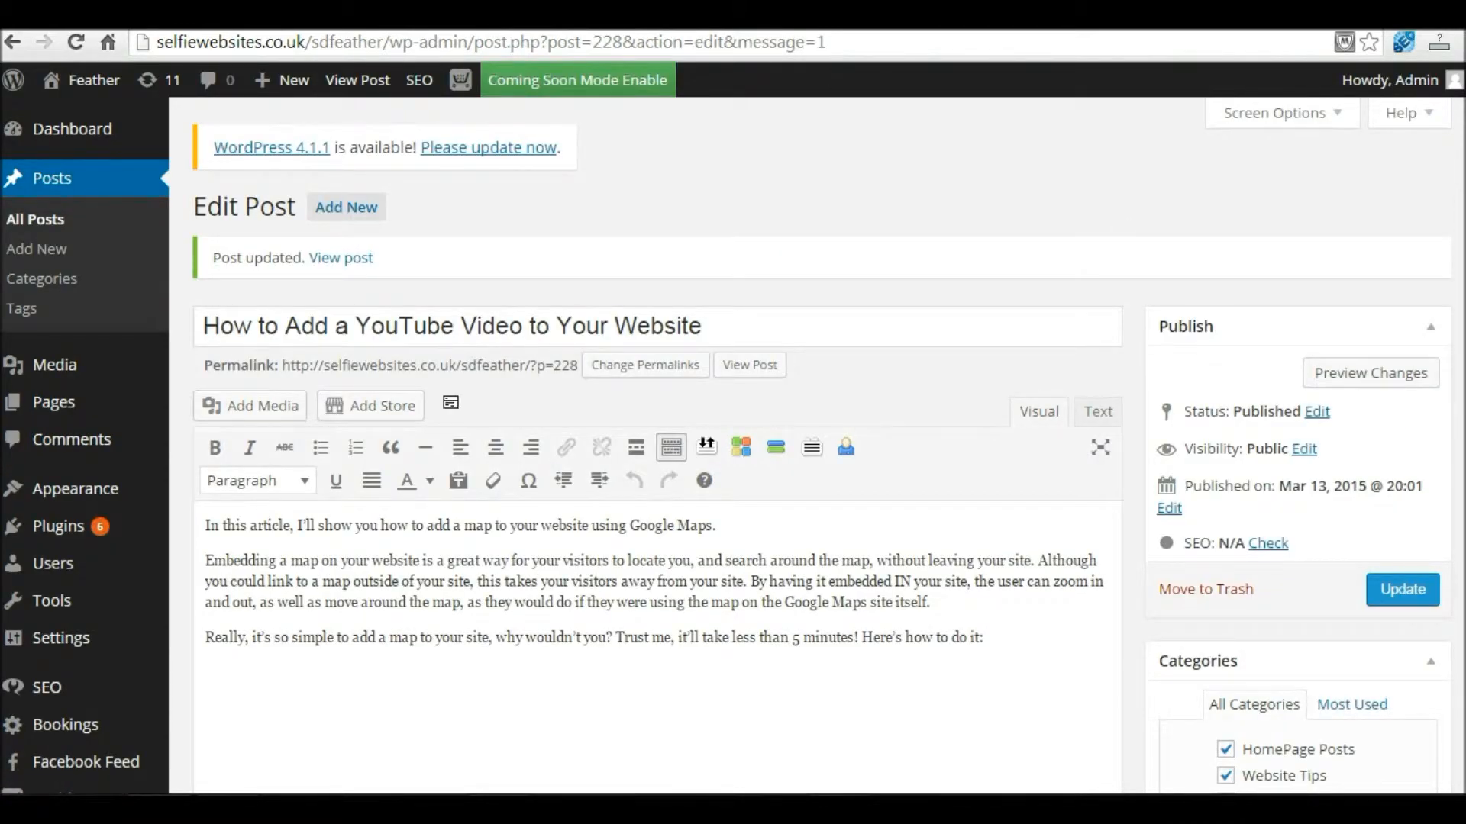
Visit the site's front page and examine the category navigation and the excerpts of both posts
{"action": "mouse_move", "coordinate": [77, 82]}
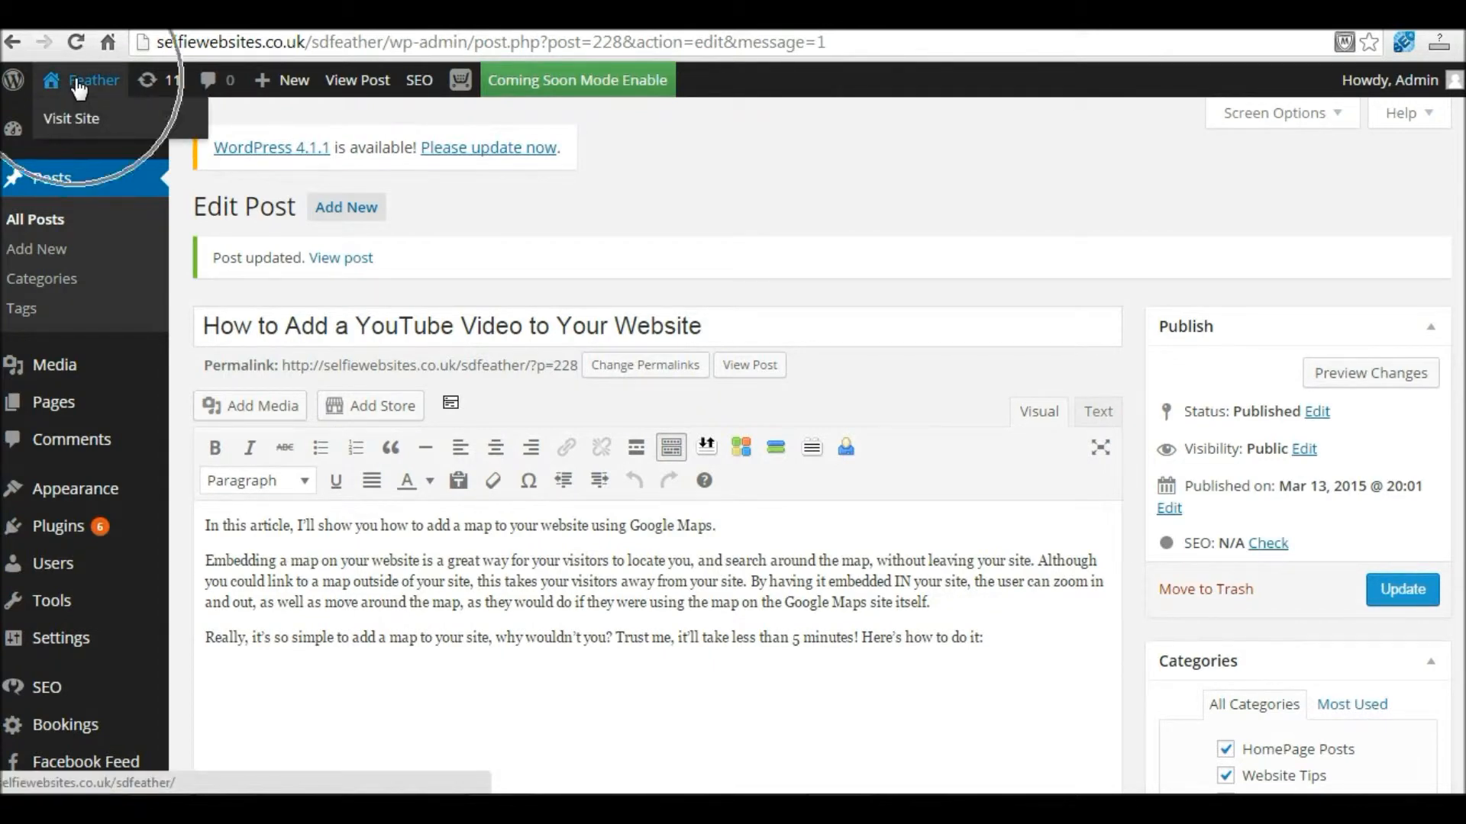
{"action": "left_click", "coordinate": [78, 81]}
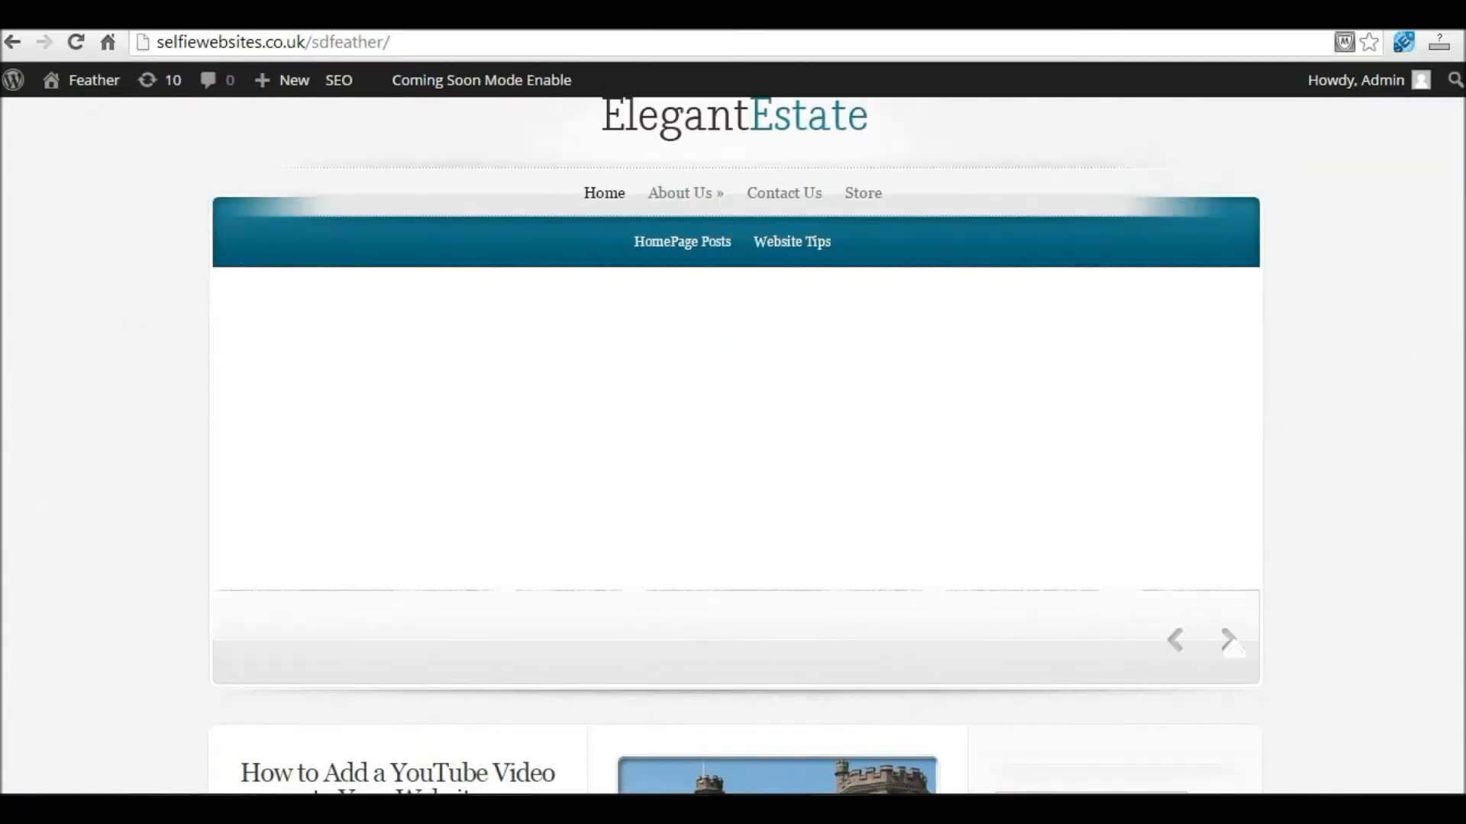
{"action": "scroll", "coordinate": [1456, 419], "scroll_direction": "down", "scroll_amount": 4}
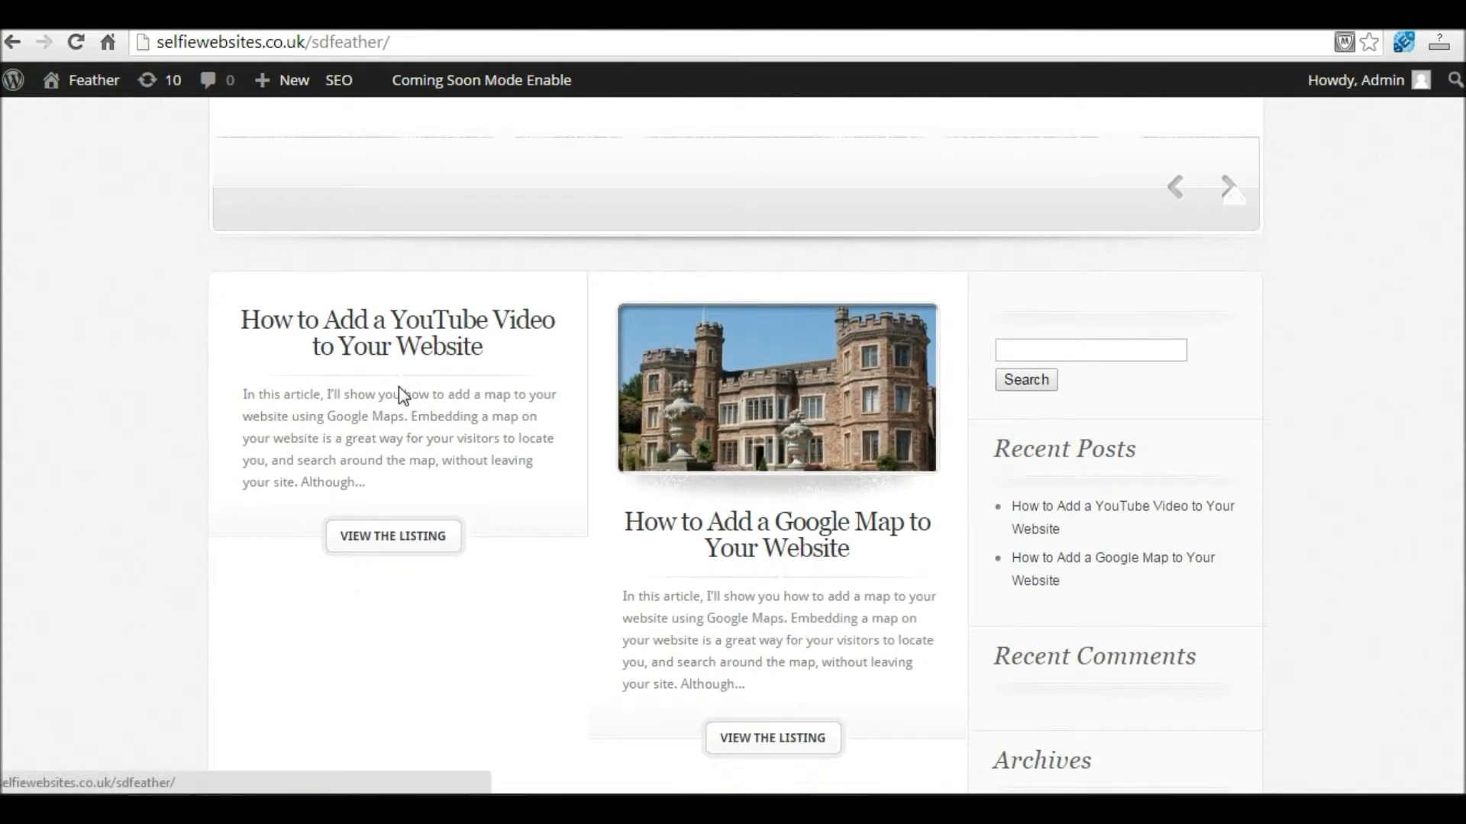
{"action": "key", "text": "ctrl"}
{"action": "key", "text": "ctrl"}
{"action": "key", "text": "ctrl"}
{"action": "key", "text": "ctrl"}
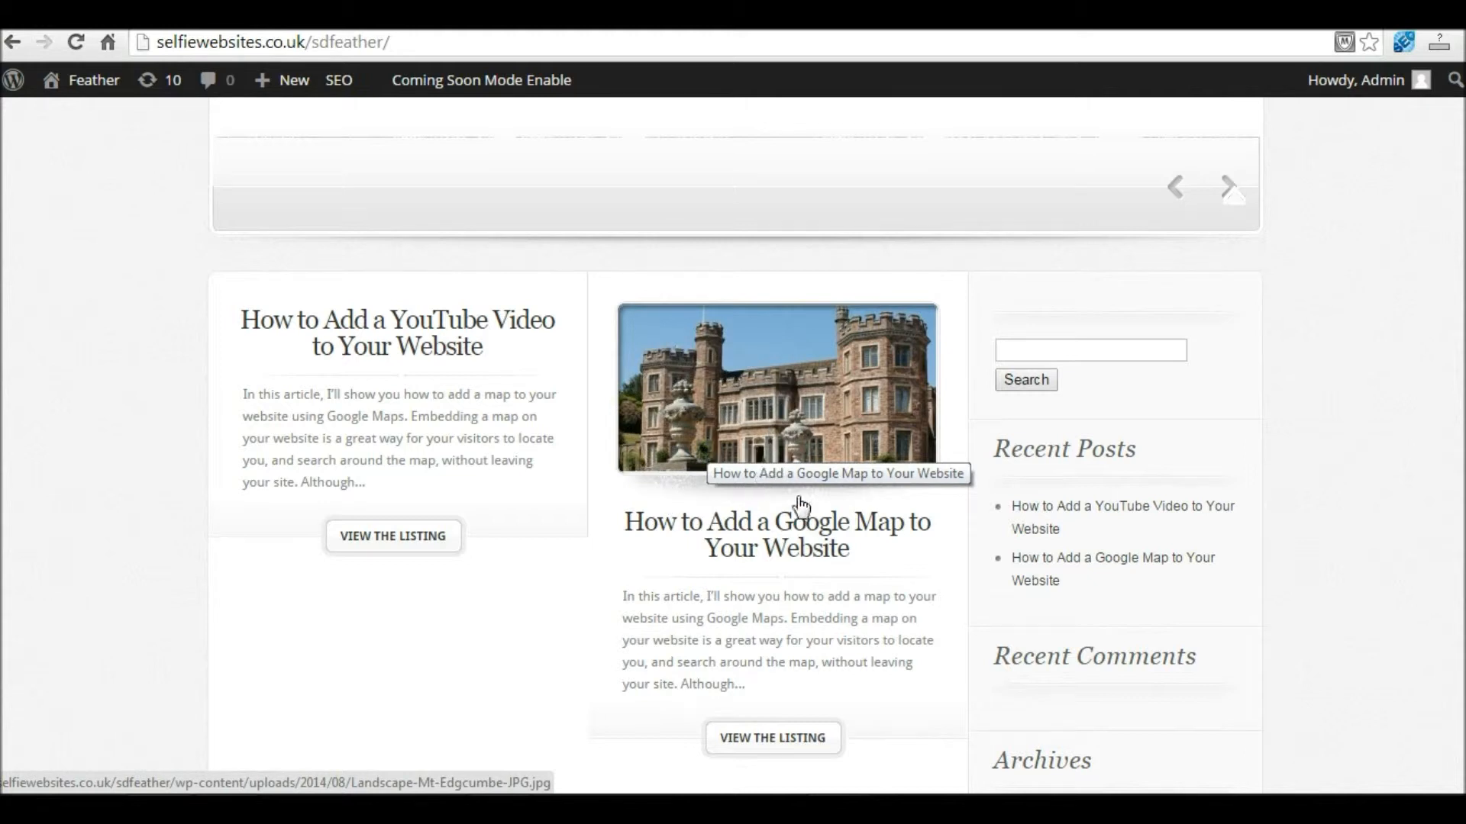
{"action": "key", "text": "ctrl"}
{"action": "key", "text": "ctrl"}
{"action": "key", "text": "ctrl"}
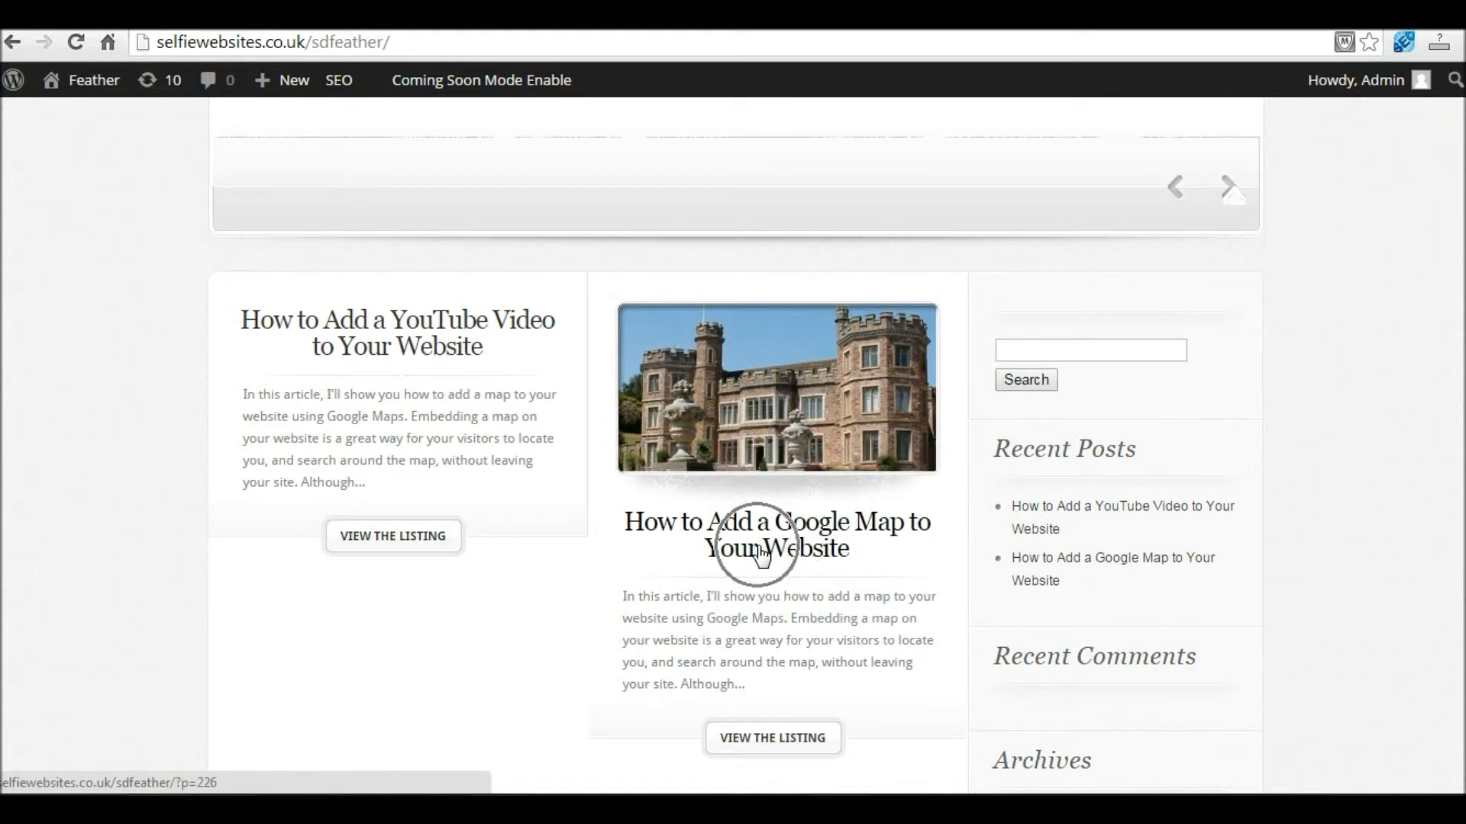
{"action": "key", "text": "ctrl"}
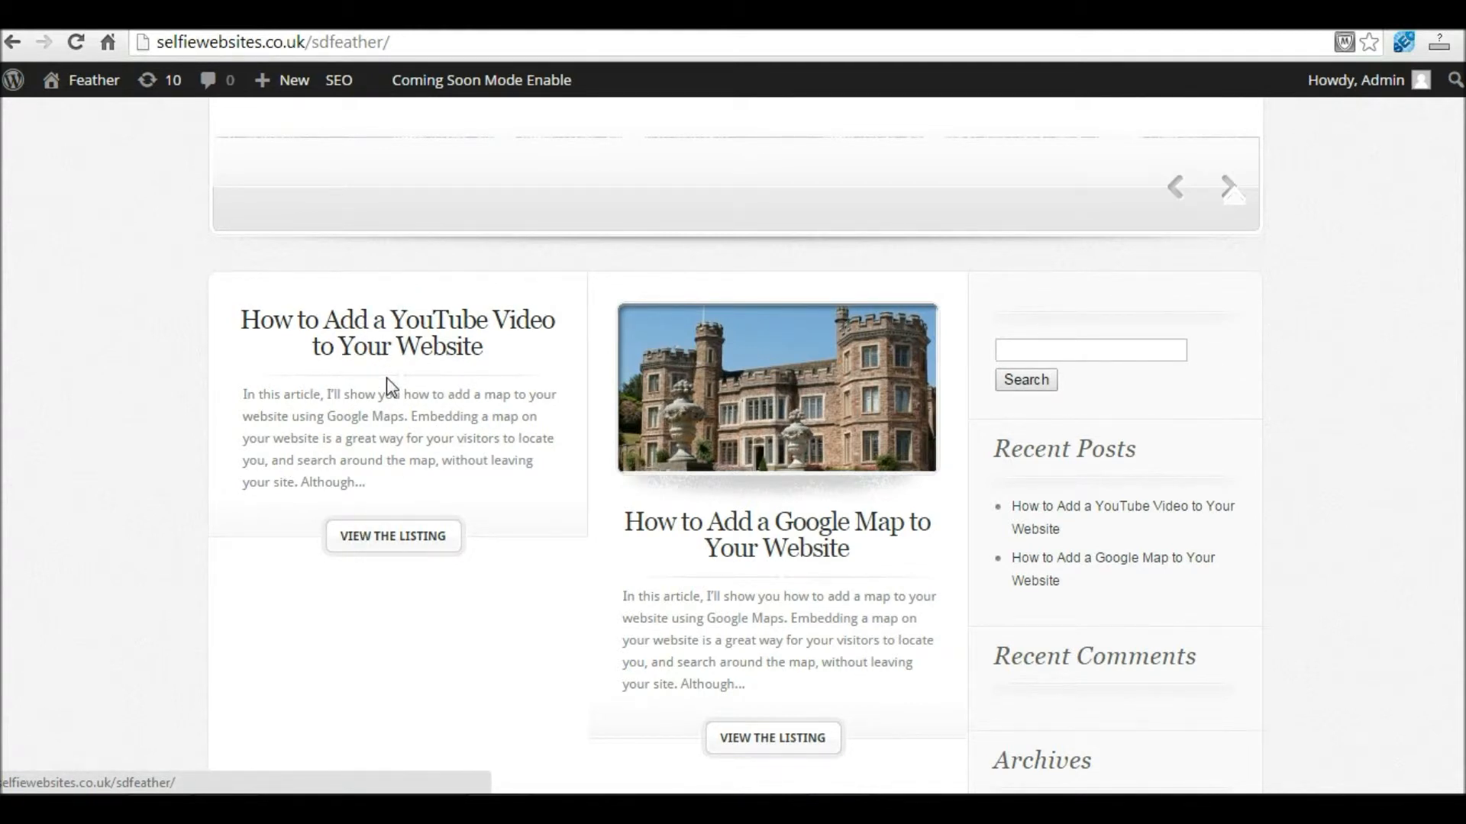
Open the YouTube video post for editing, remove it from HomePage Posts, update it and check the posts on the site's front page
{"action": "left_click", "coordinate": [393, 537]}
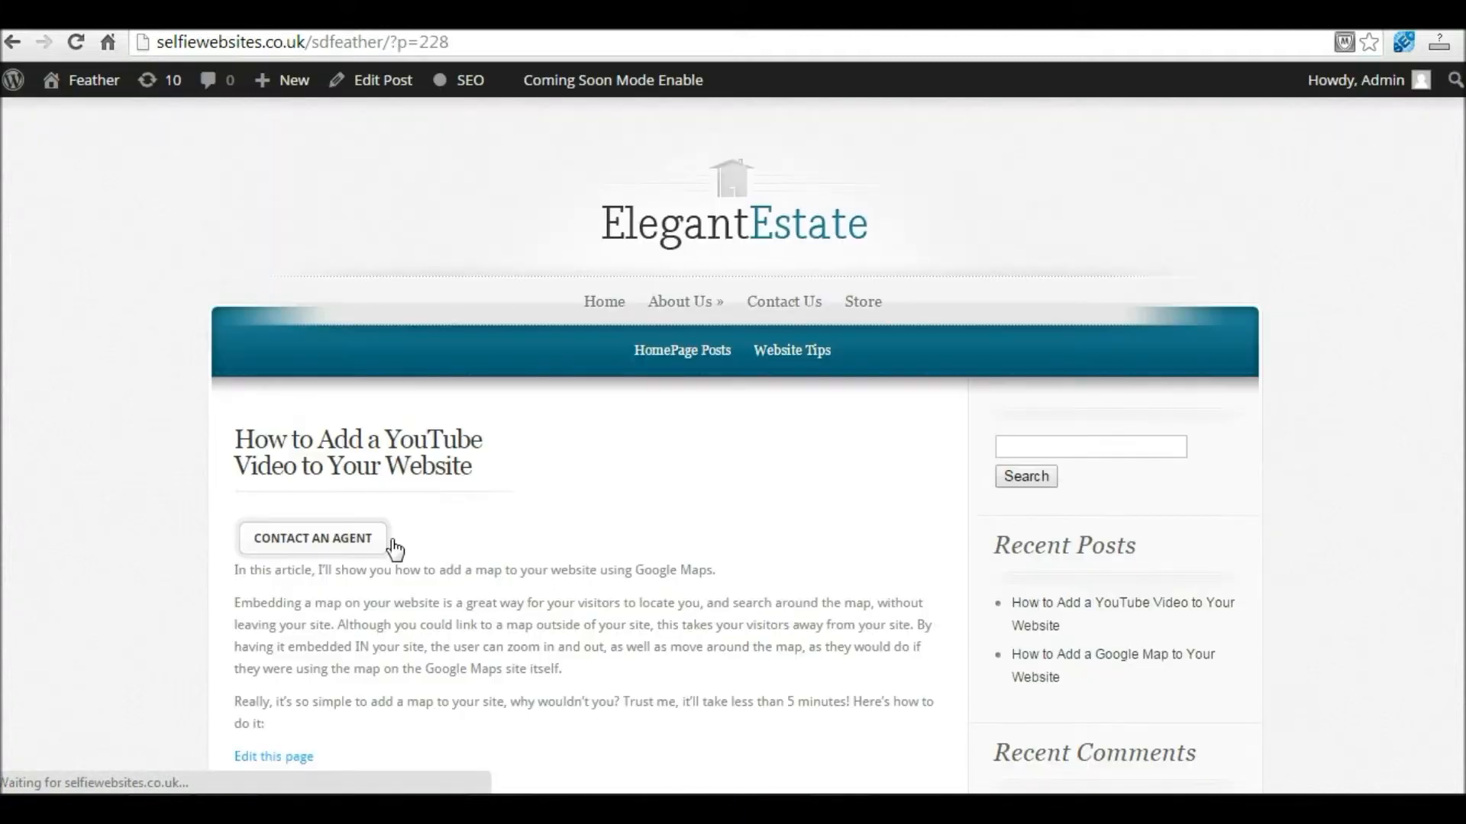
{"action": "left_click", "coordinate": [381, 82]}
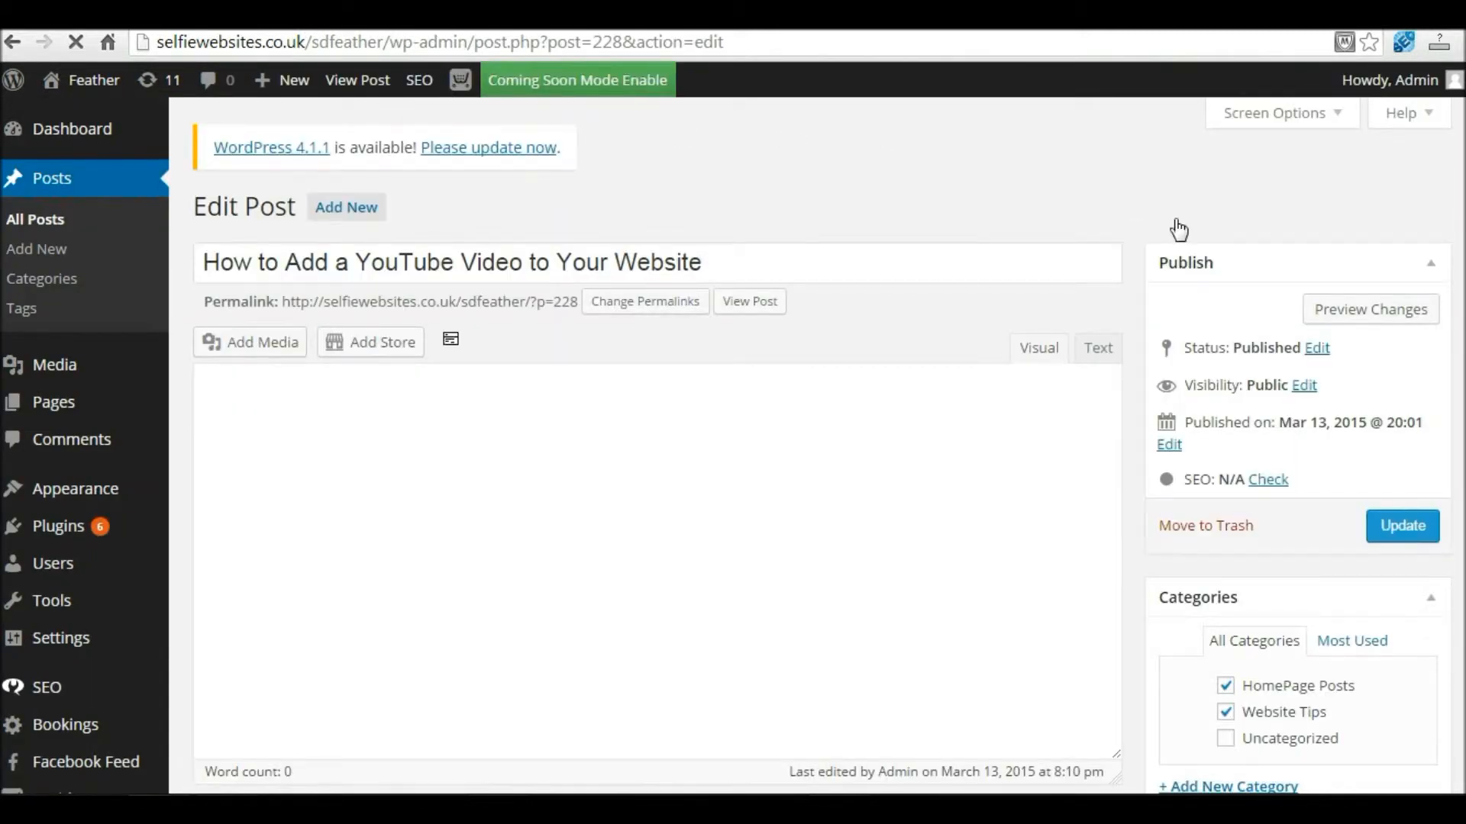
{"action": "left_click", "coordinate": [1226, 687]}
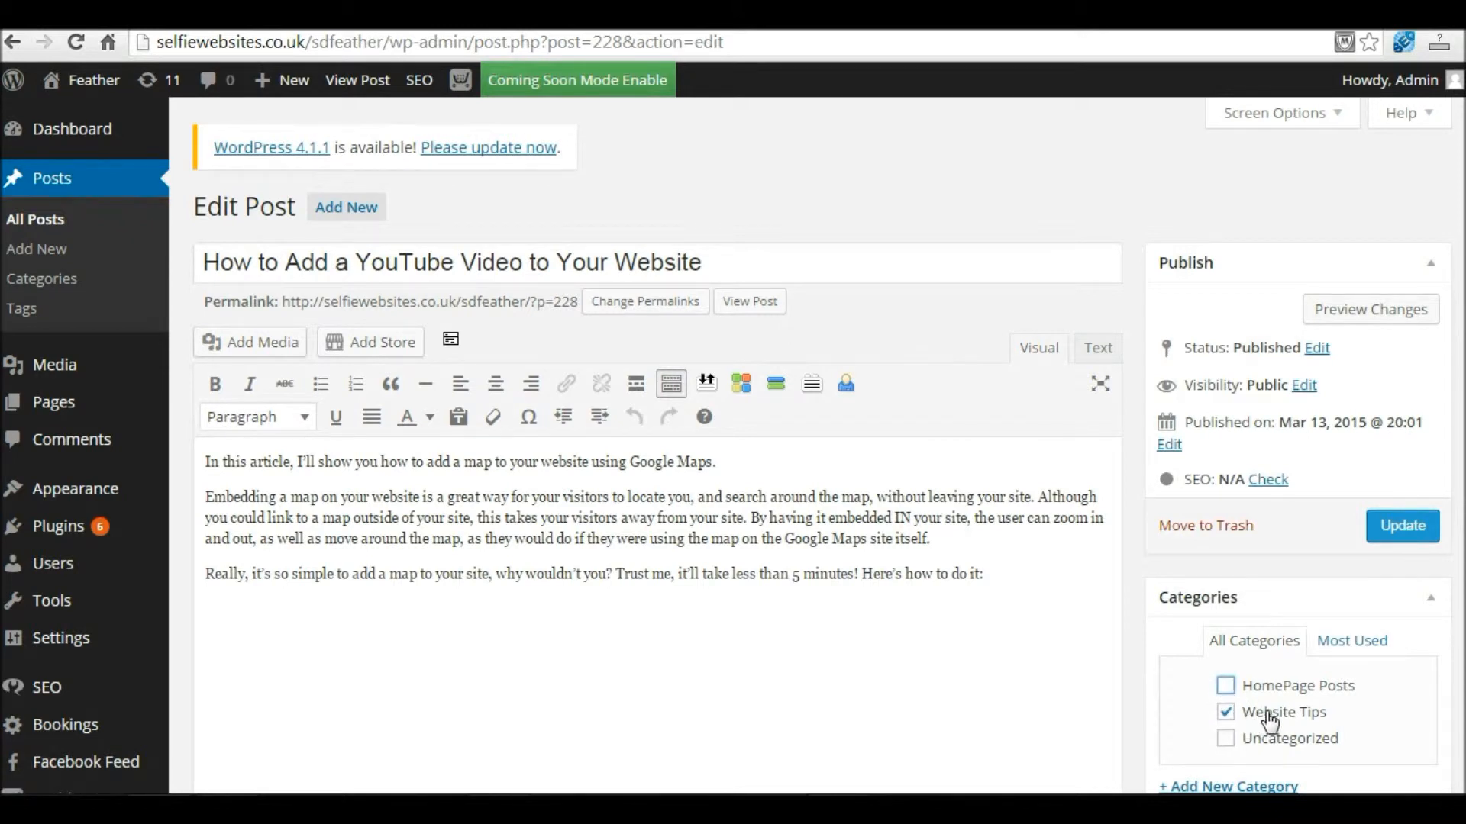
{"action": "left_click", "coordinate": [1417, 528]}
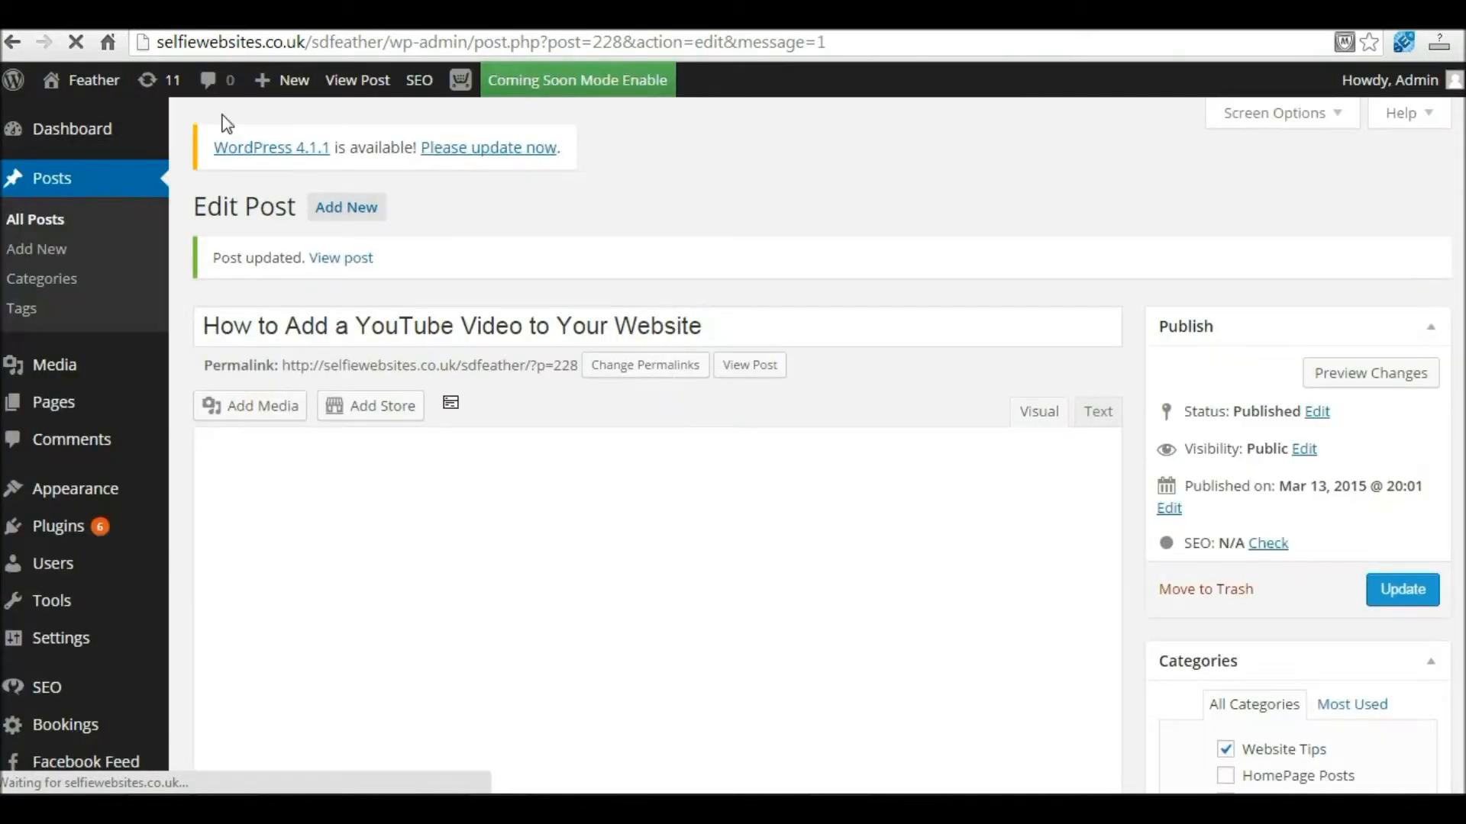
{"action": "left_click", "coordinate": [102, 82]}
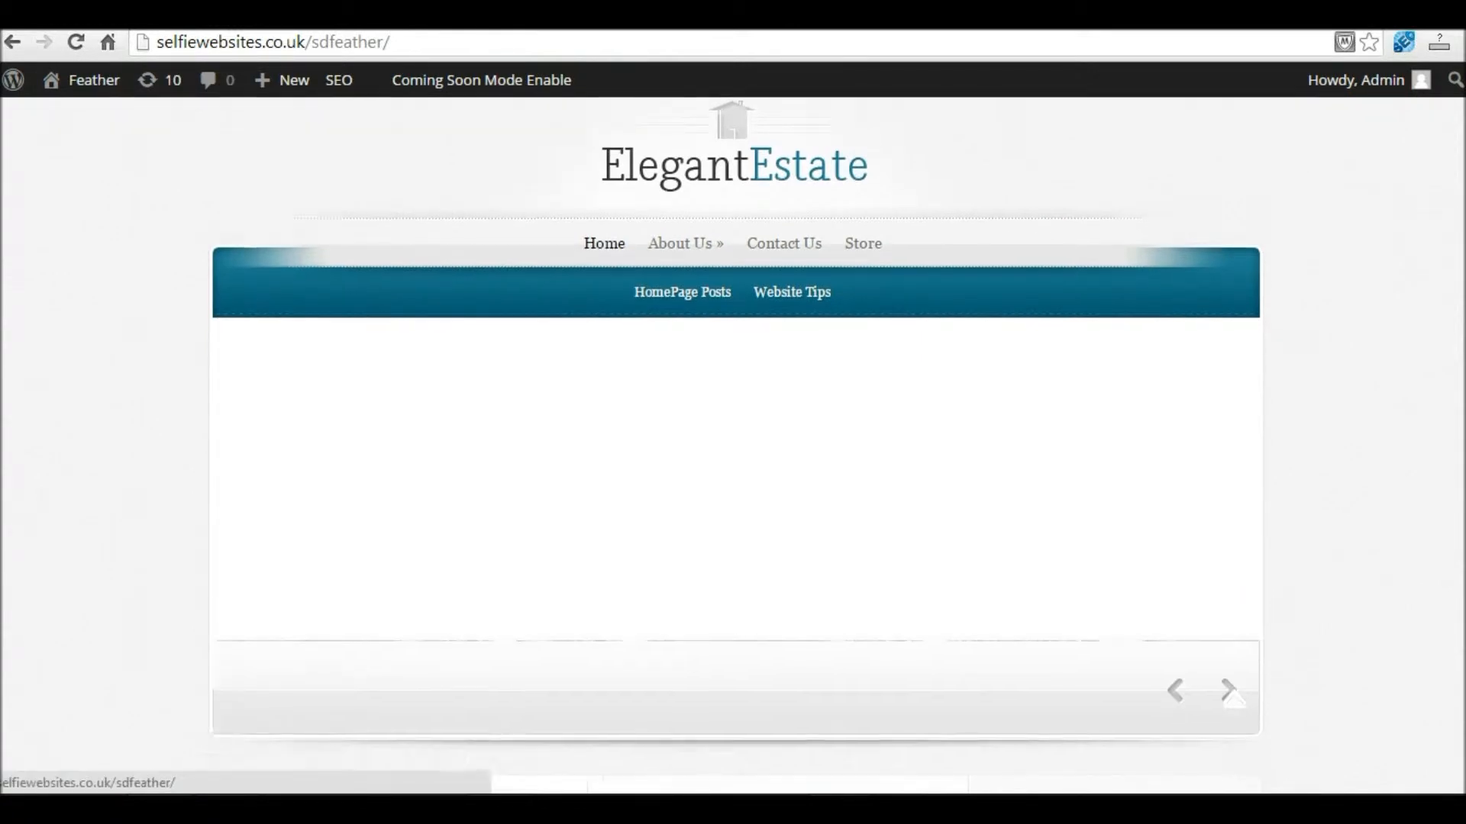
{"action": "scroll", "coordinate": [736, 445], "scroll_direction": "down", "scroll_amount": 6}
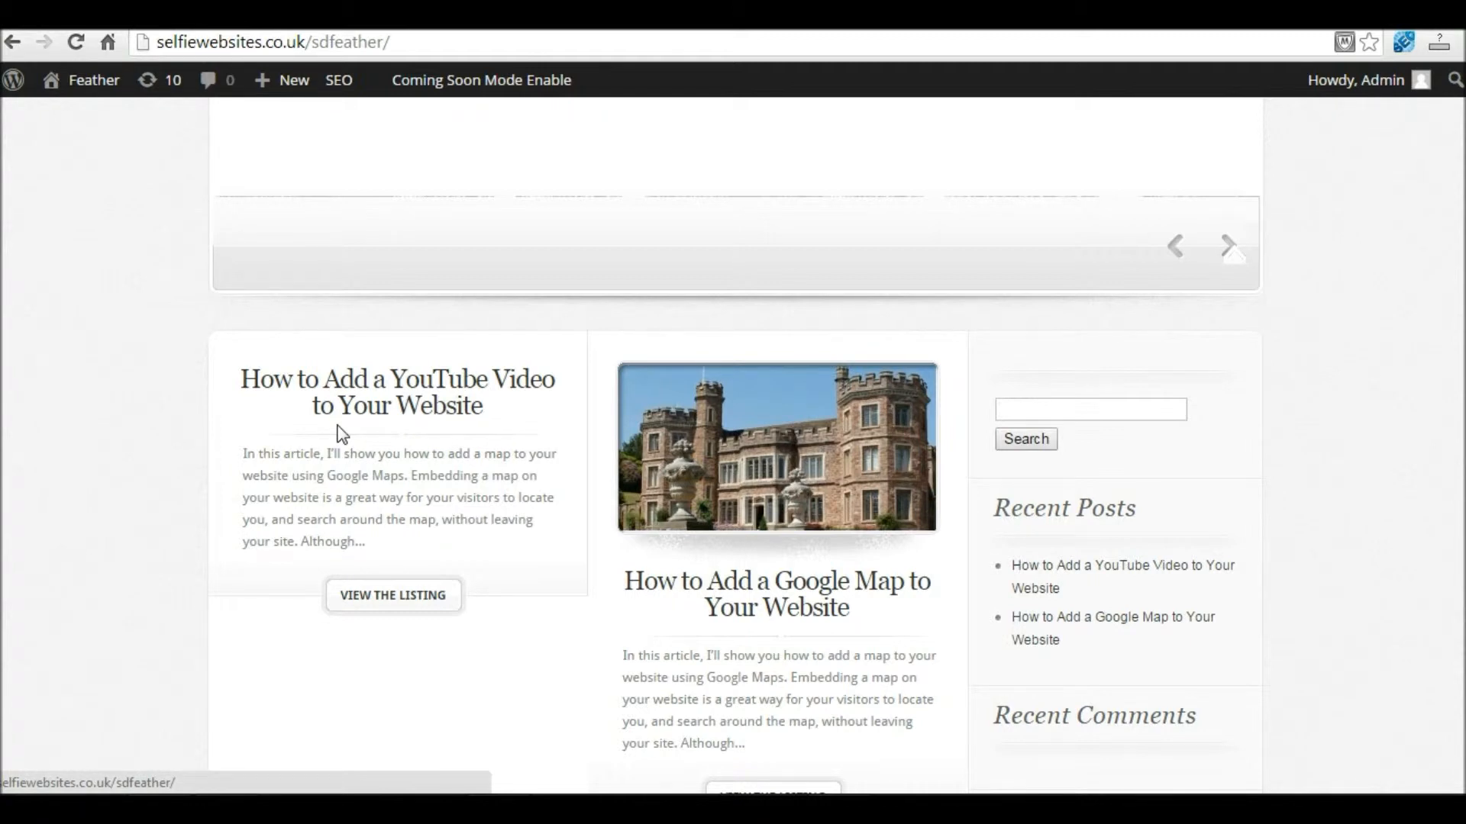
Return to the dashboard and open the homepage settings of the ElegantEstate theme options
{"action": "left_click", "coordinate": [91, 79]}
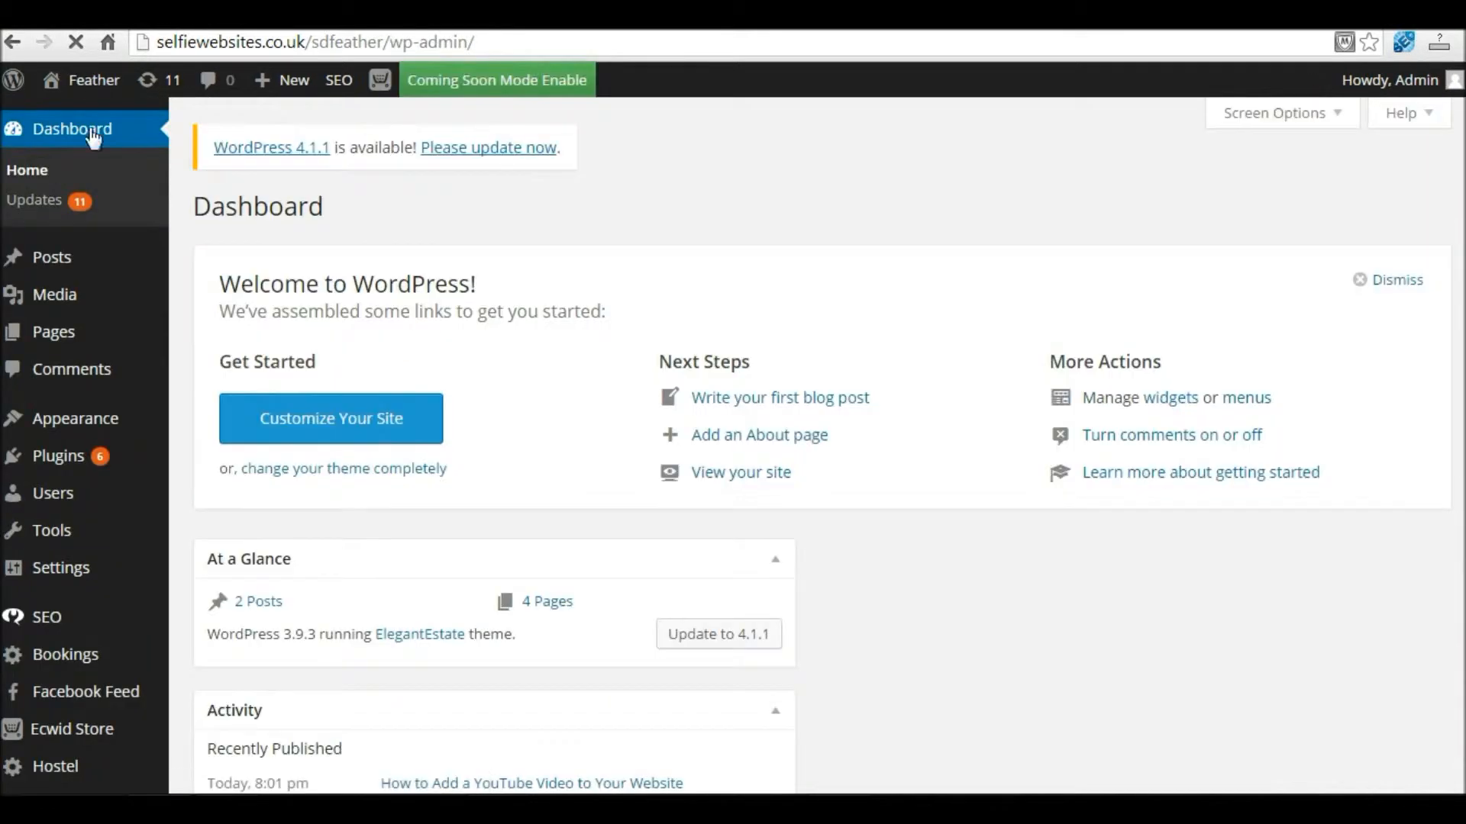
{"action": "mouse_move", "coordinate": [63, 429]}
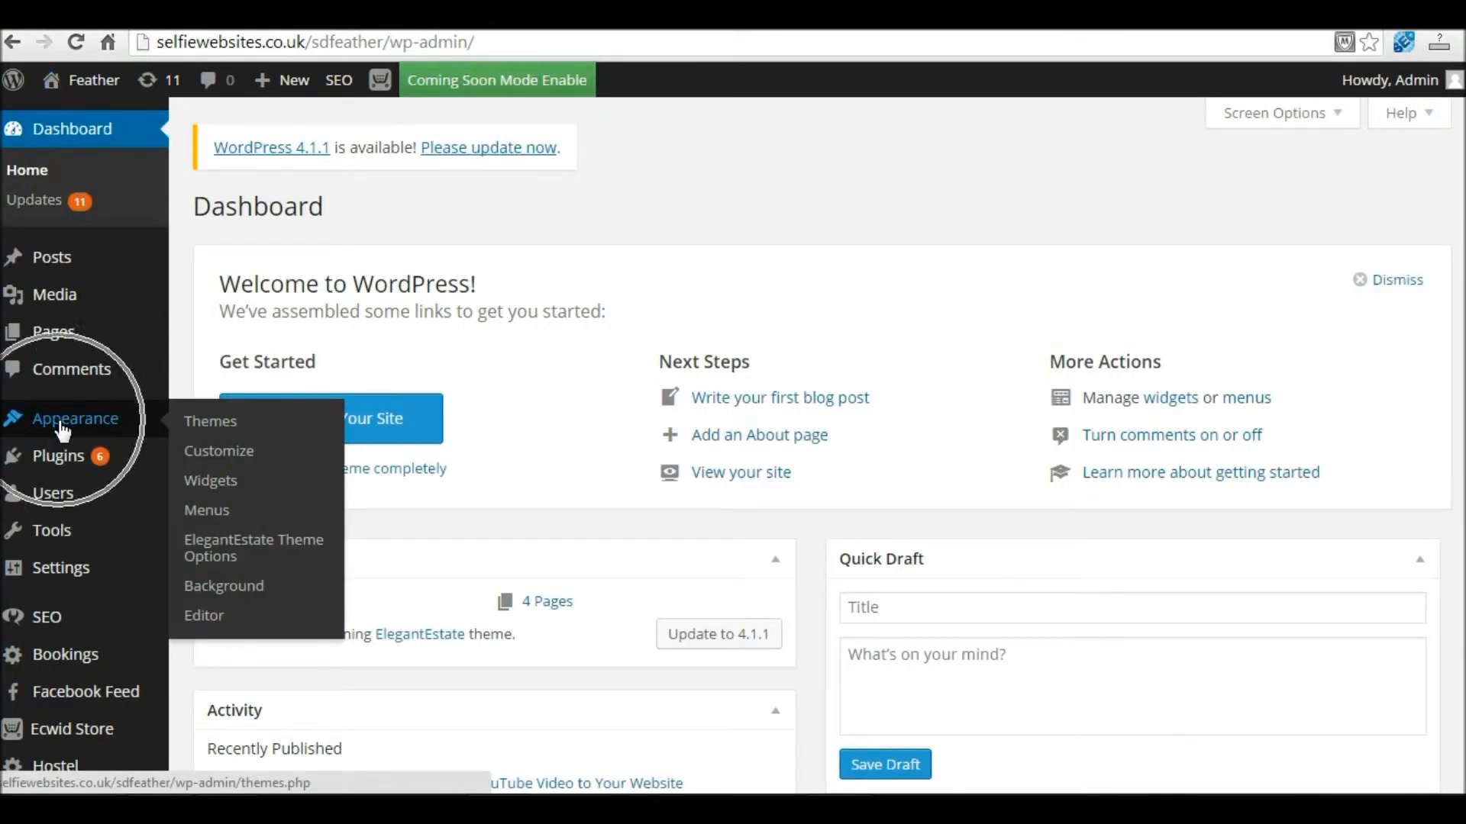
{"action": "left_click", "coordinate": [291, 553]}
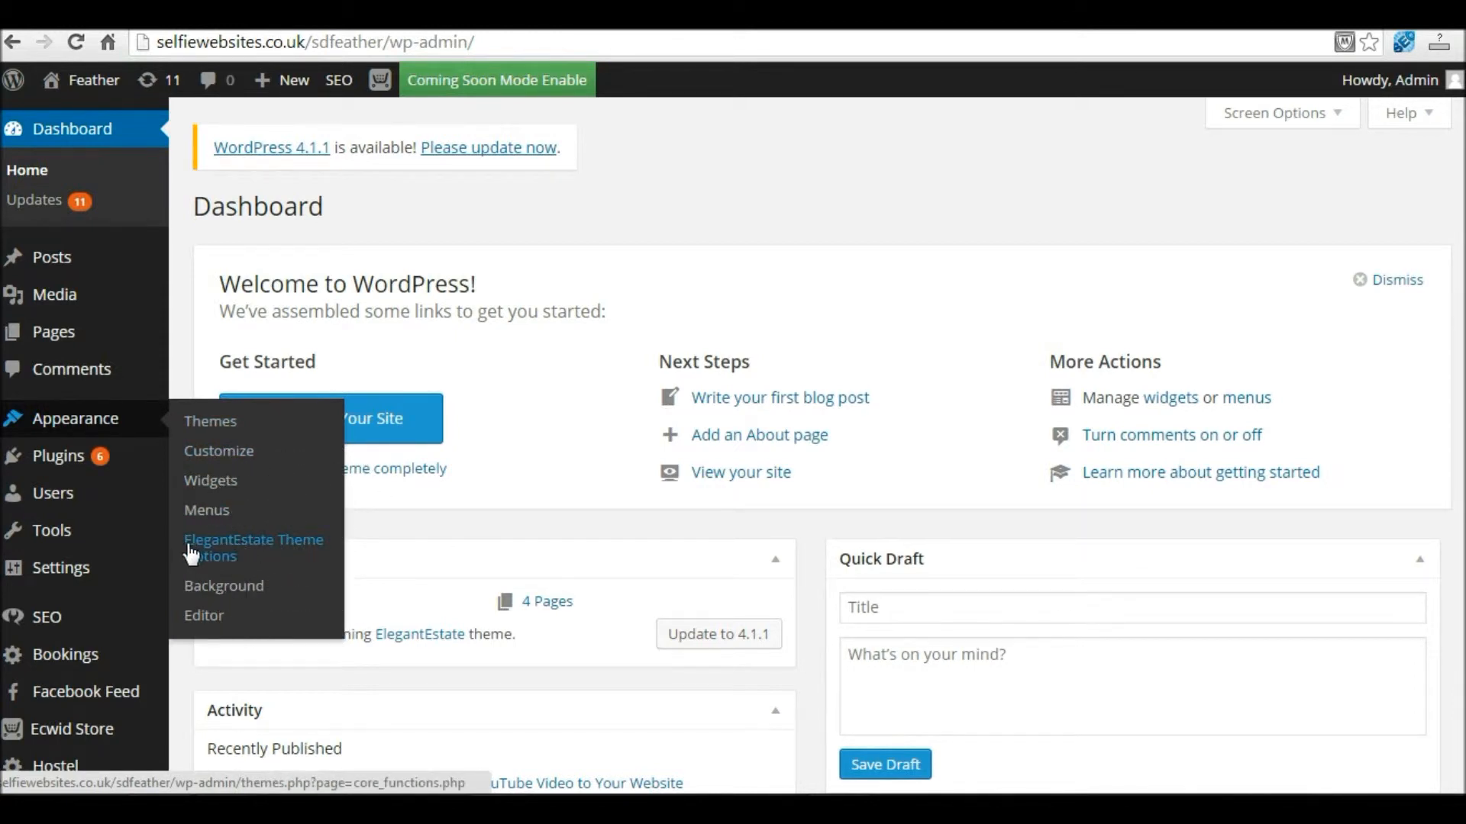
{"action": "left_click", "coordinate": [295, 540]}
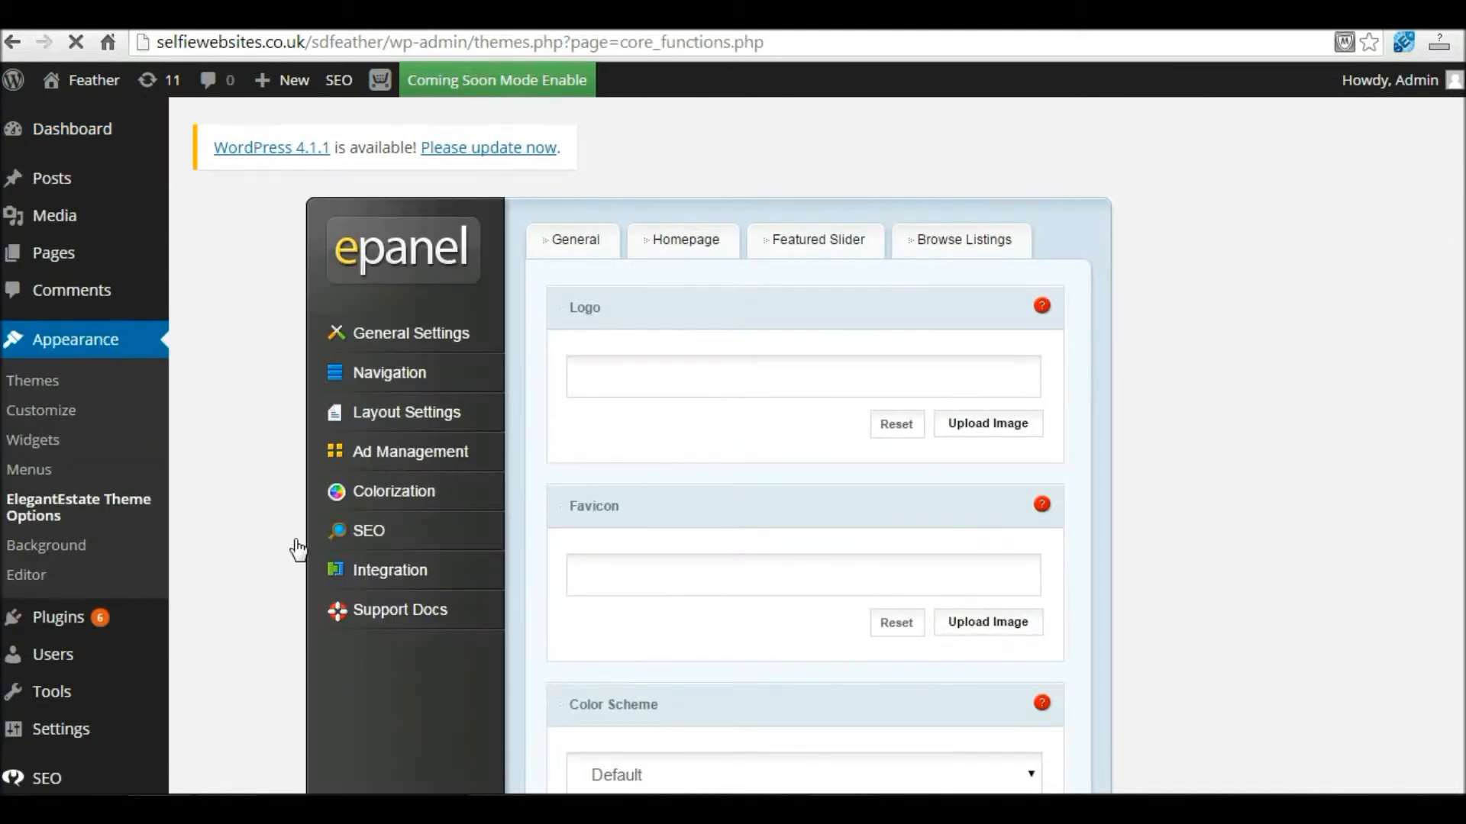
{"action": "key", "text": "ctrl"}
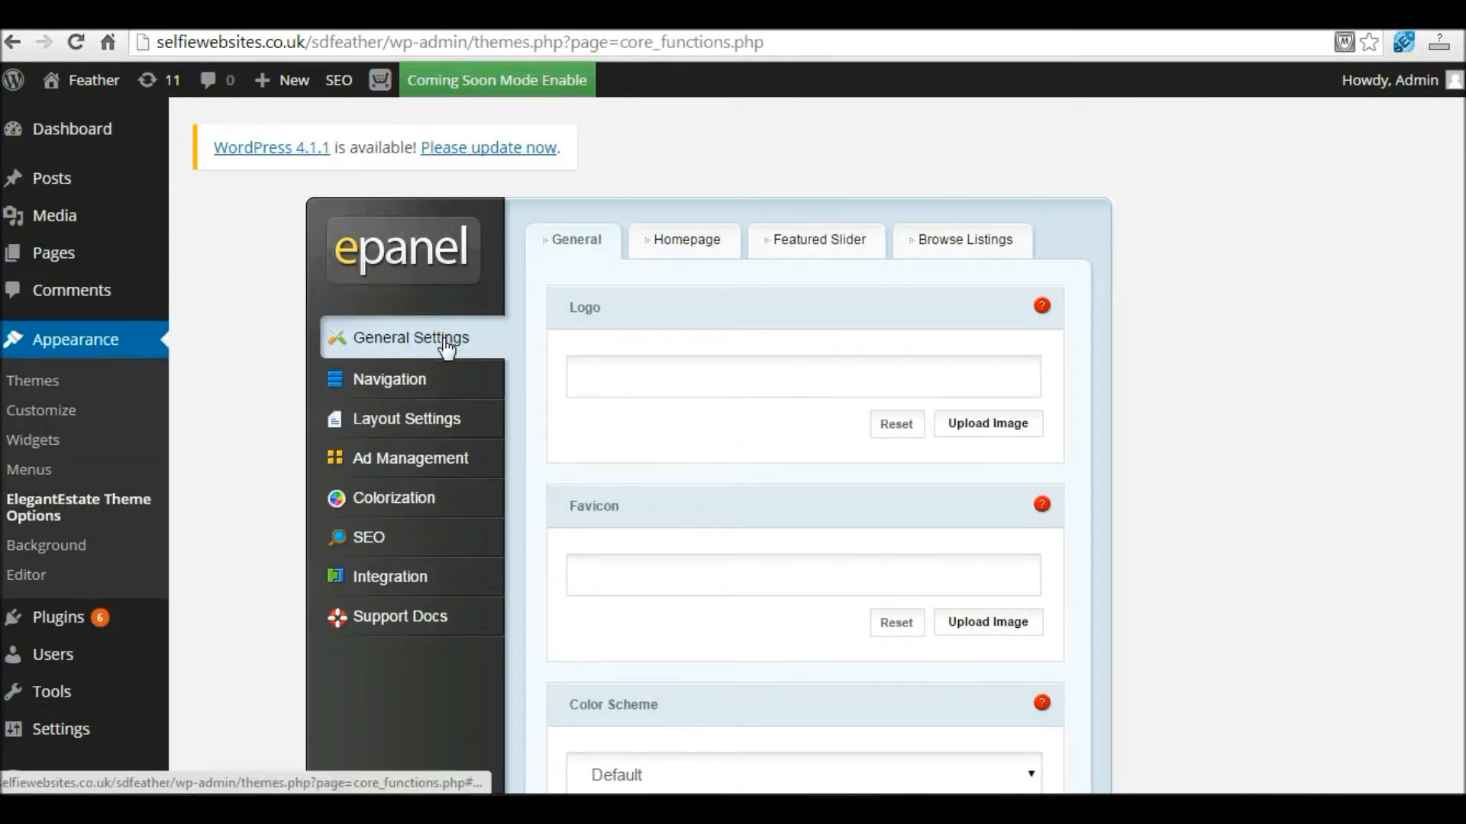
{"action": "key", "text": "ctrl"}
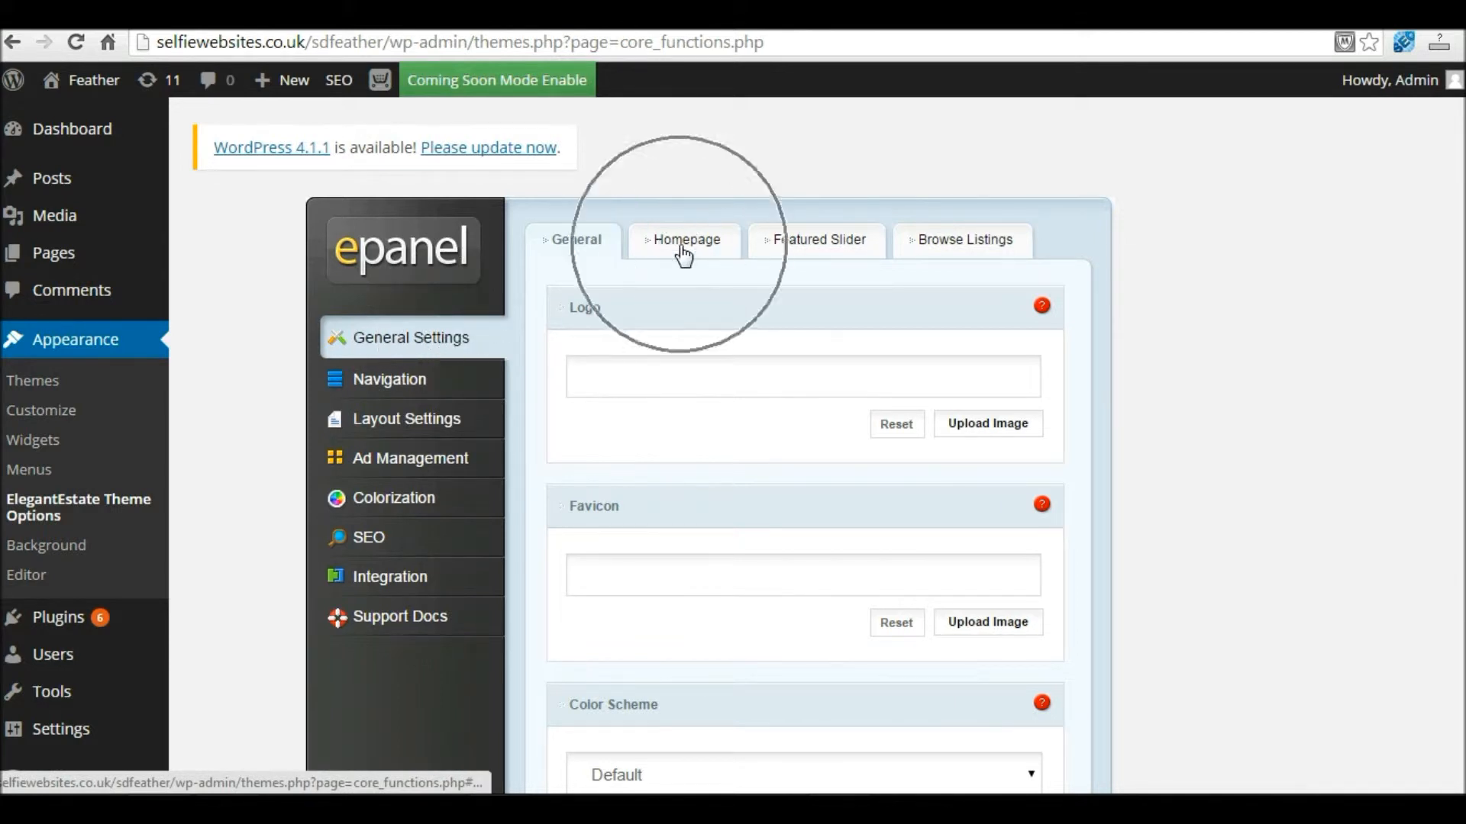
{"action": "left_click", "coordinate": [684, 256]}
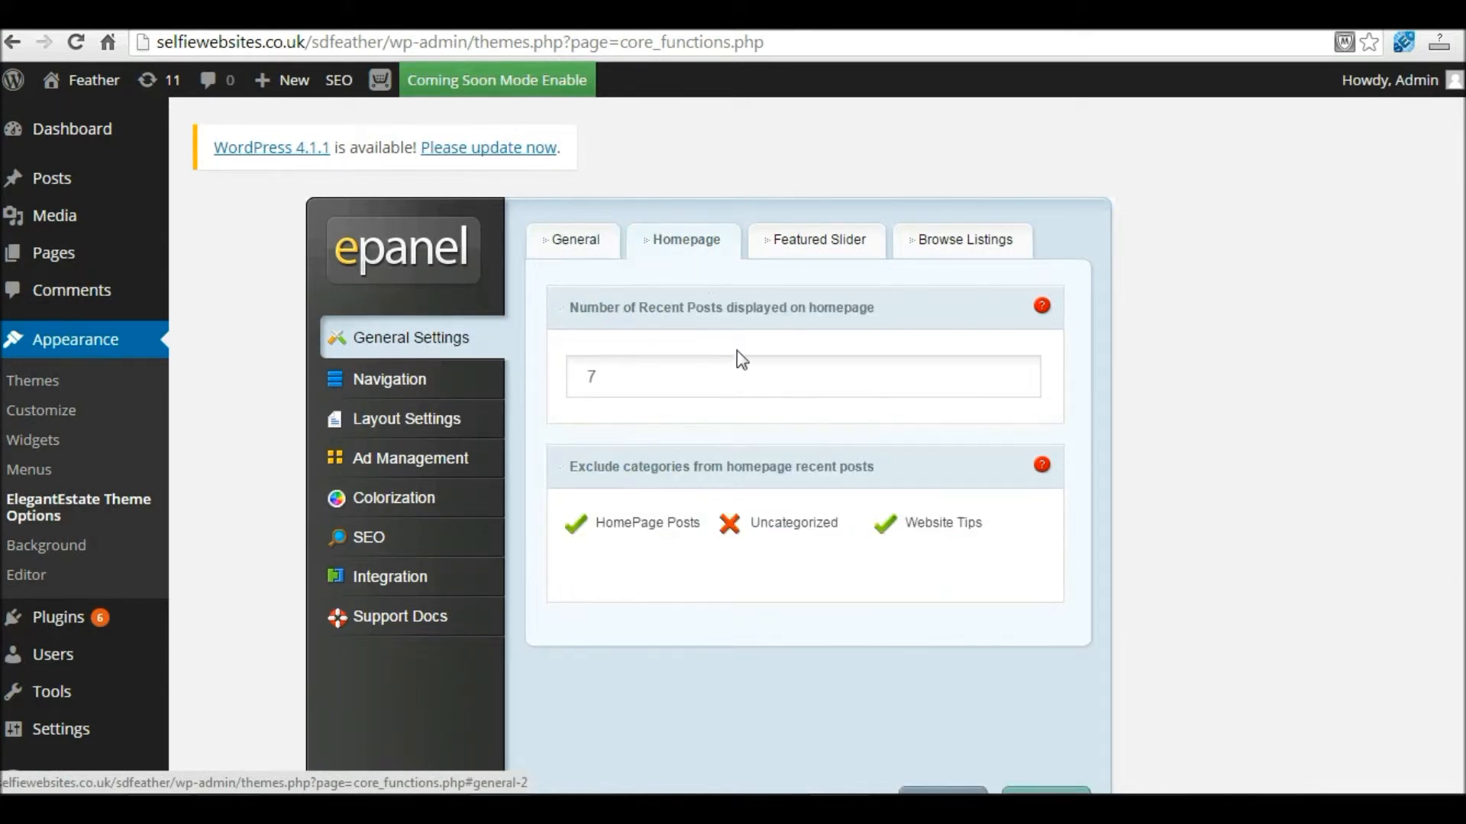
Exclude Website Tips from the homepage recent posts while keeping HomePage Posts included, save the options and check the site's front page
{"action": "key", "text": "ctrl"}
{"action": "key", "text": "ctrl"}
{"action": "left_click", "coordinate": [892, 522]}
{"action": "left_click", "coordinate": [577, 527]}
{"action": "left_click", "coordinate": [578, 528]}
{"action": "left_click", "coordinate": [892, 528]}
{"action": "scroll", "coordinate": [890, 534], "scroll_direction": "down", "scroll_amount": 2}
{"action": "left_click", "coordinate": [1036, 698]}
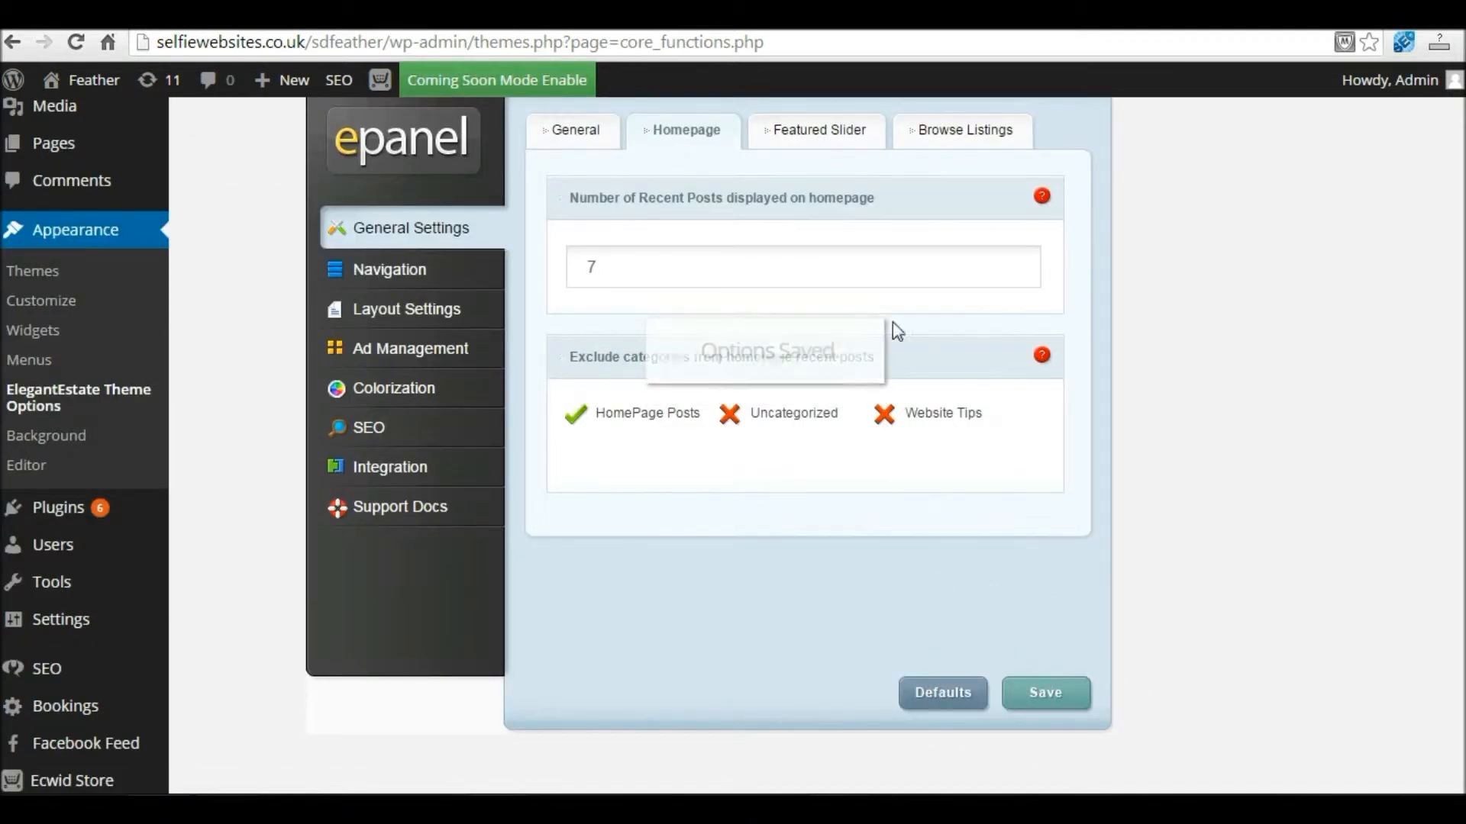
{"action": "left_click", "coordinate": [100, 87]}
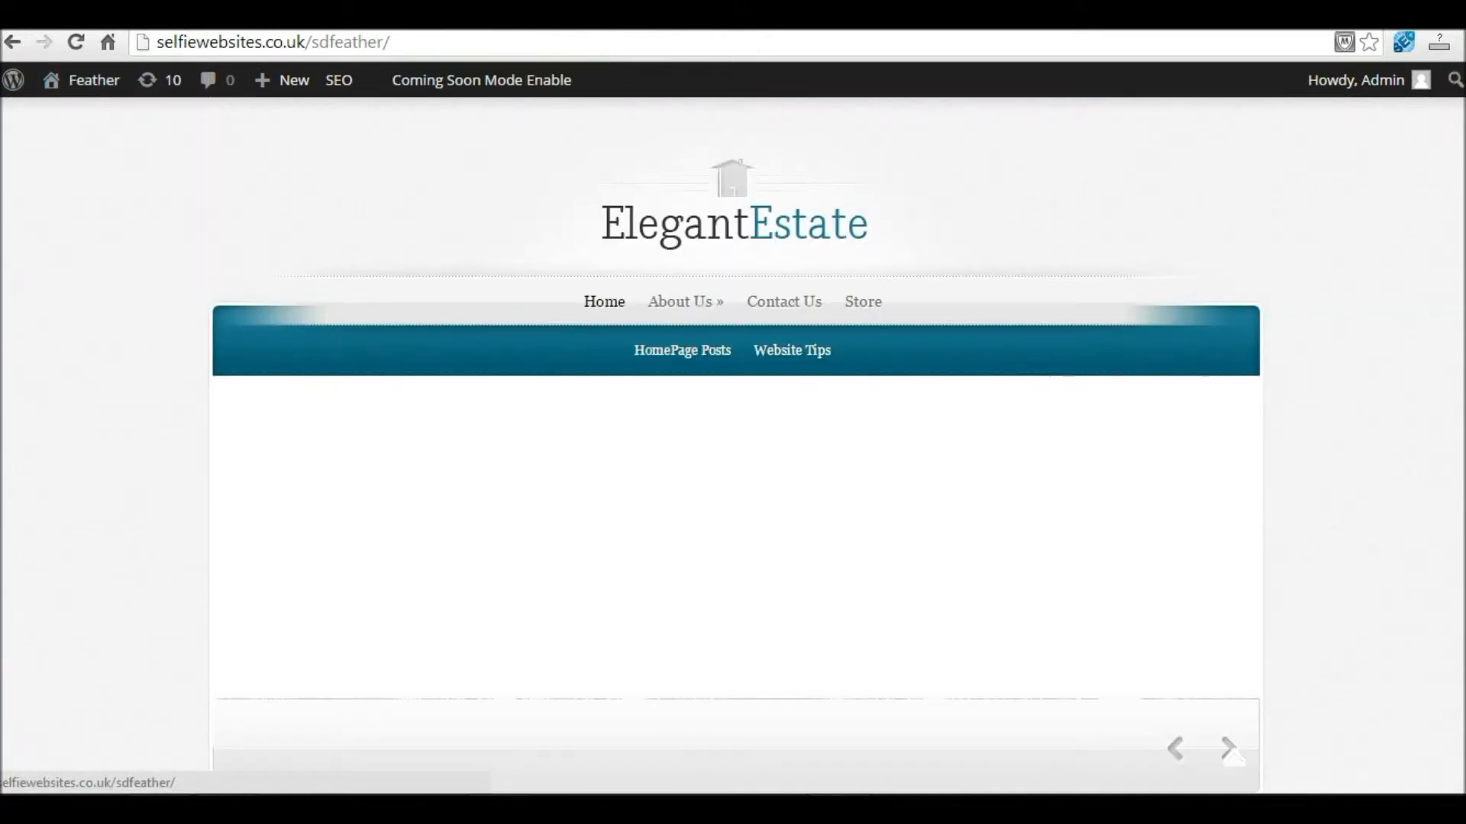
{"action": "scroll", "coordinate": [572, 405], "scroll_direction": "down", "scroll_amount": 7}
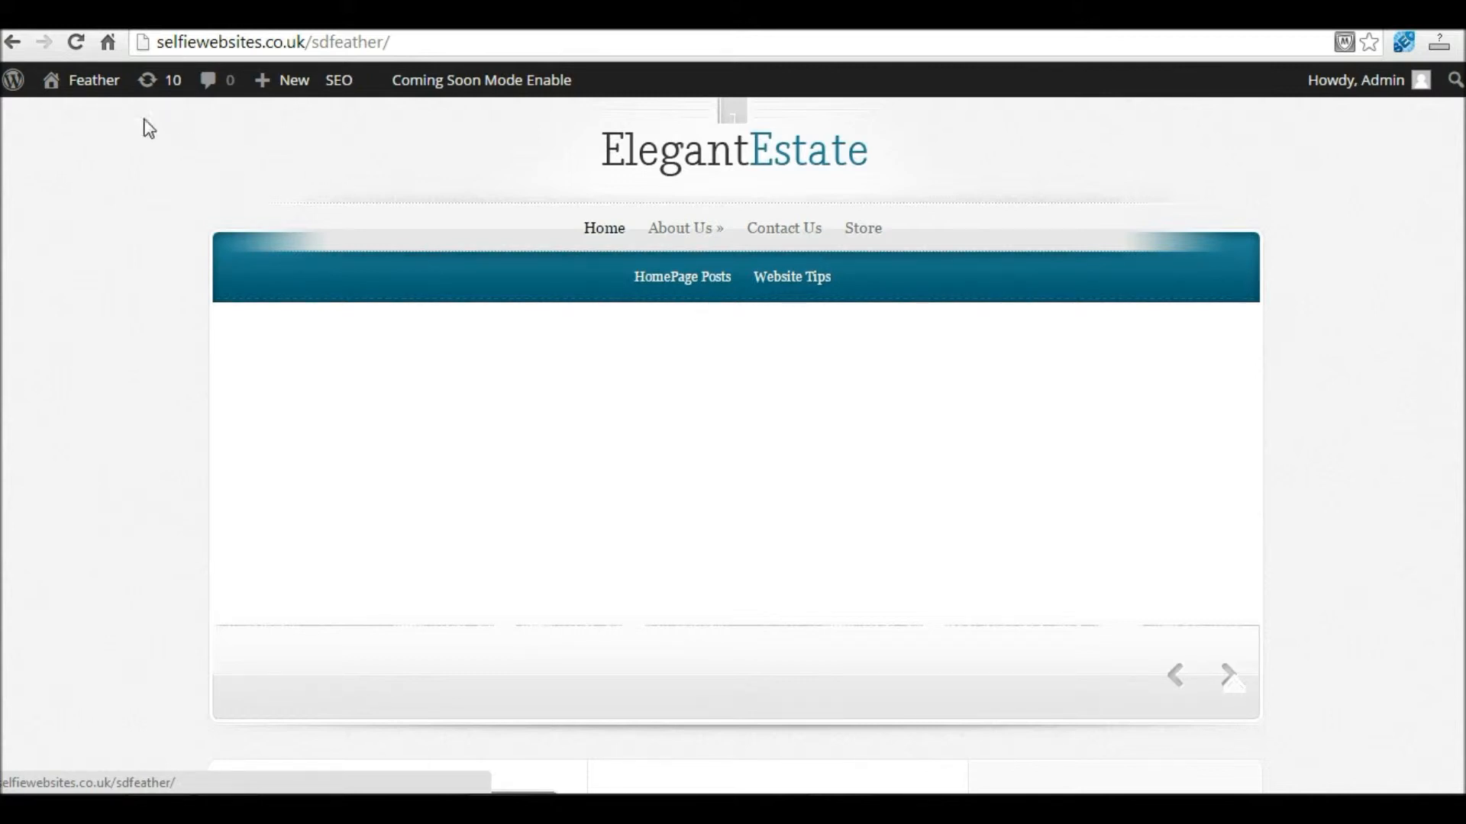
Go back to the dashboard's list of posts and open "How to Add a YouTube Video to Your Website" for editing
{"action": "left_click", "coordinate": [86, 92]}
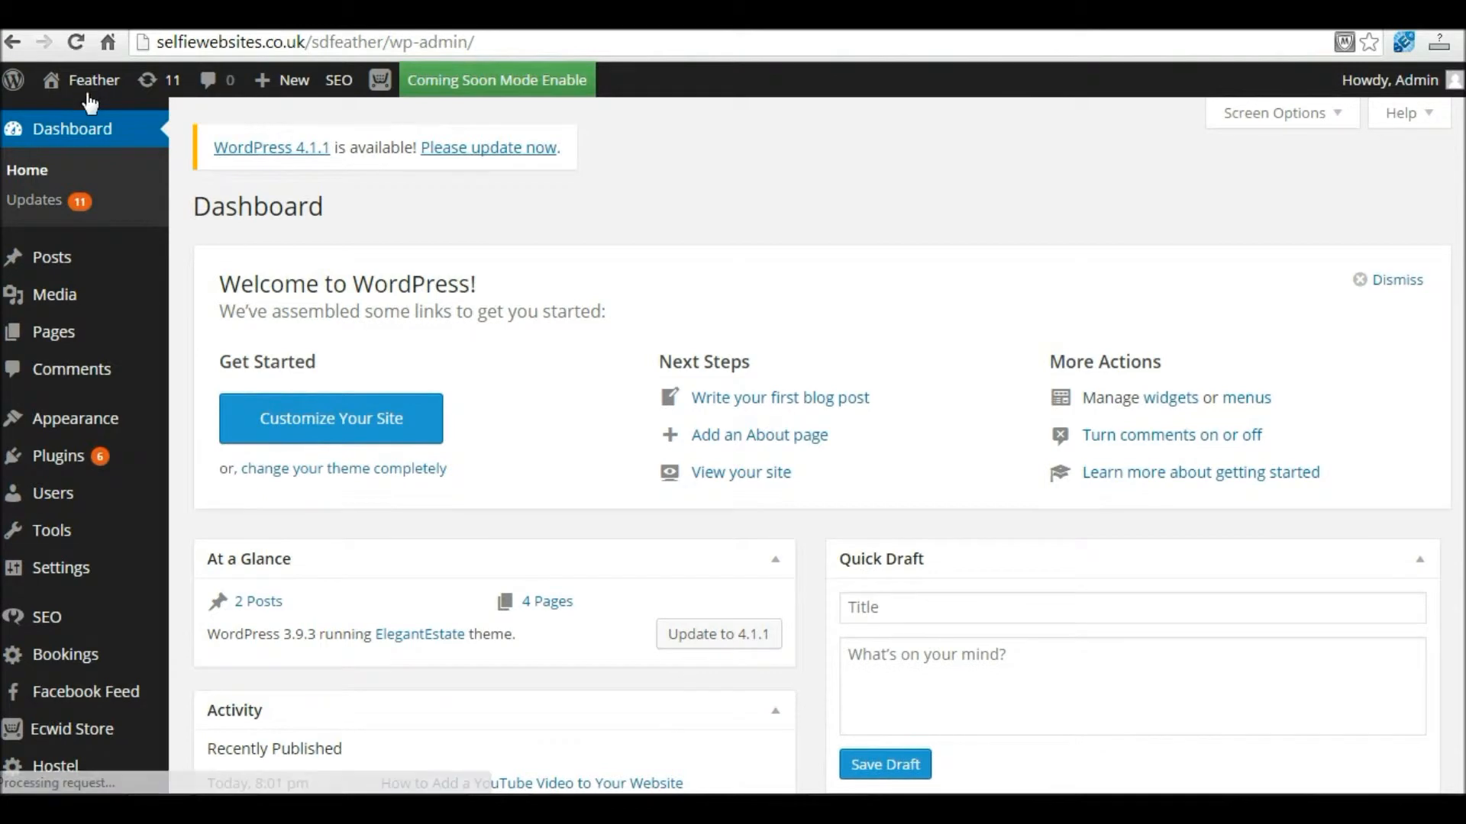
{"action": "mouse_move", "coordinate": [66, 263]}
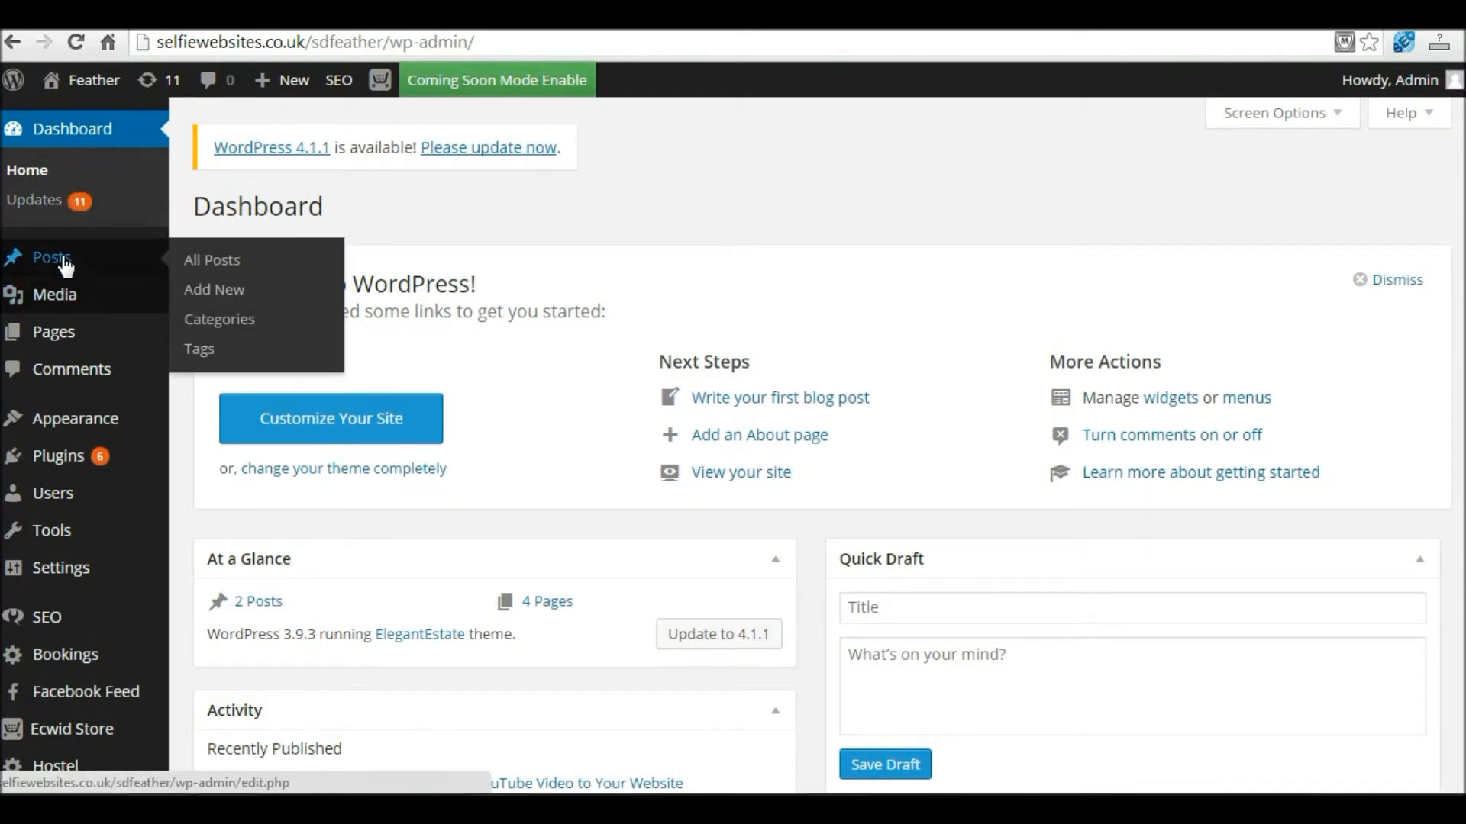
{"action": "left_click", "coordinate": [64, 261]}
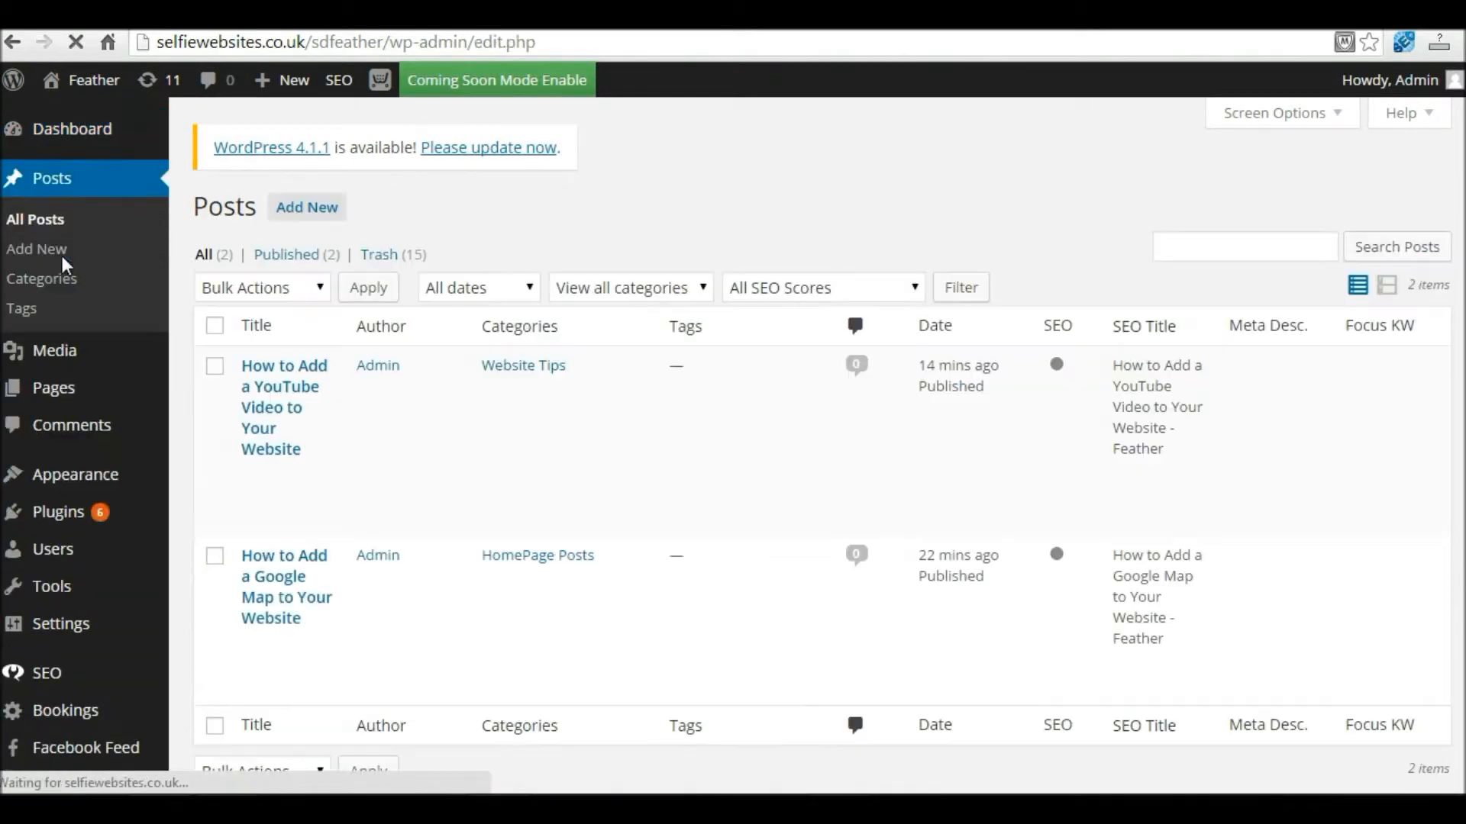
{"action": "mouse_move", "coordinate": [268, 383]}
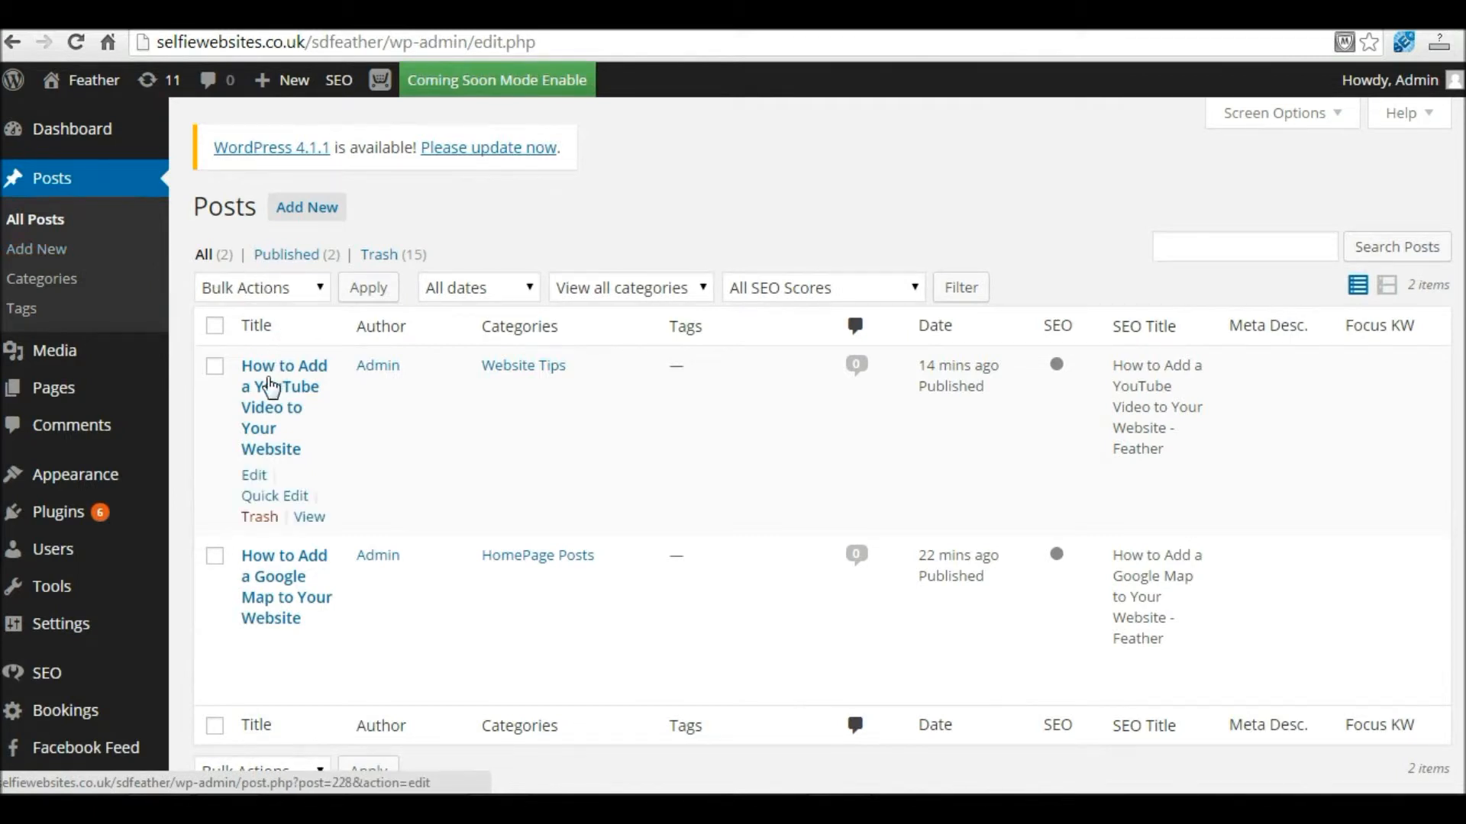
{"action": "left_click", "coordinate": [254, 475]}
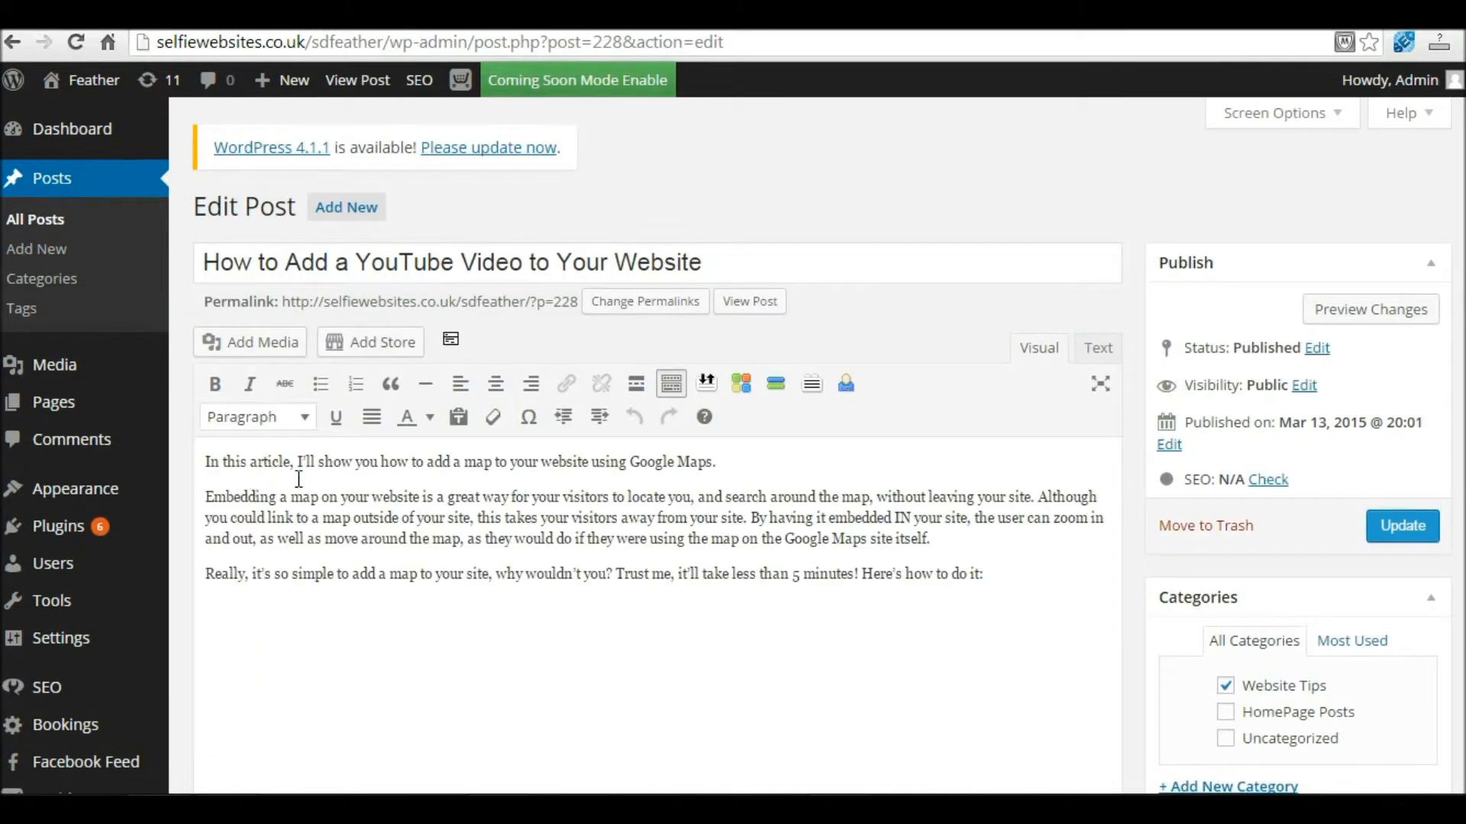
Add a new category named "Slider" to the YouTube video post alongside Website Tips and update the post
{"action": "scroll", "coordinate": [1243, 318], "scroll_direction": "down", "scroll_amount": 5}
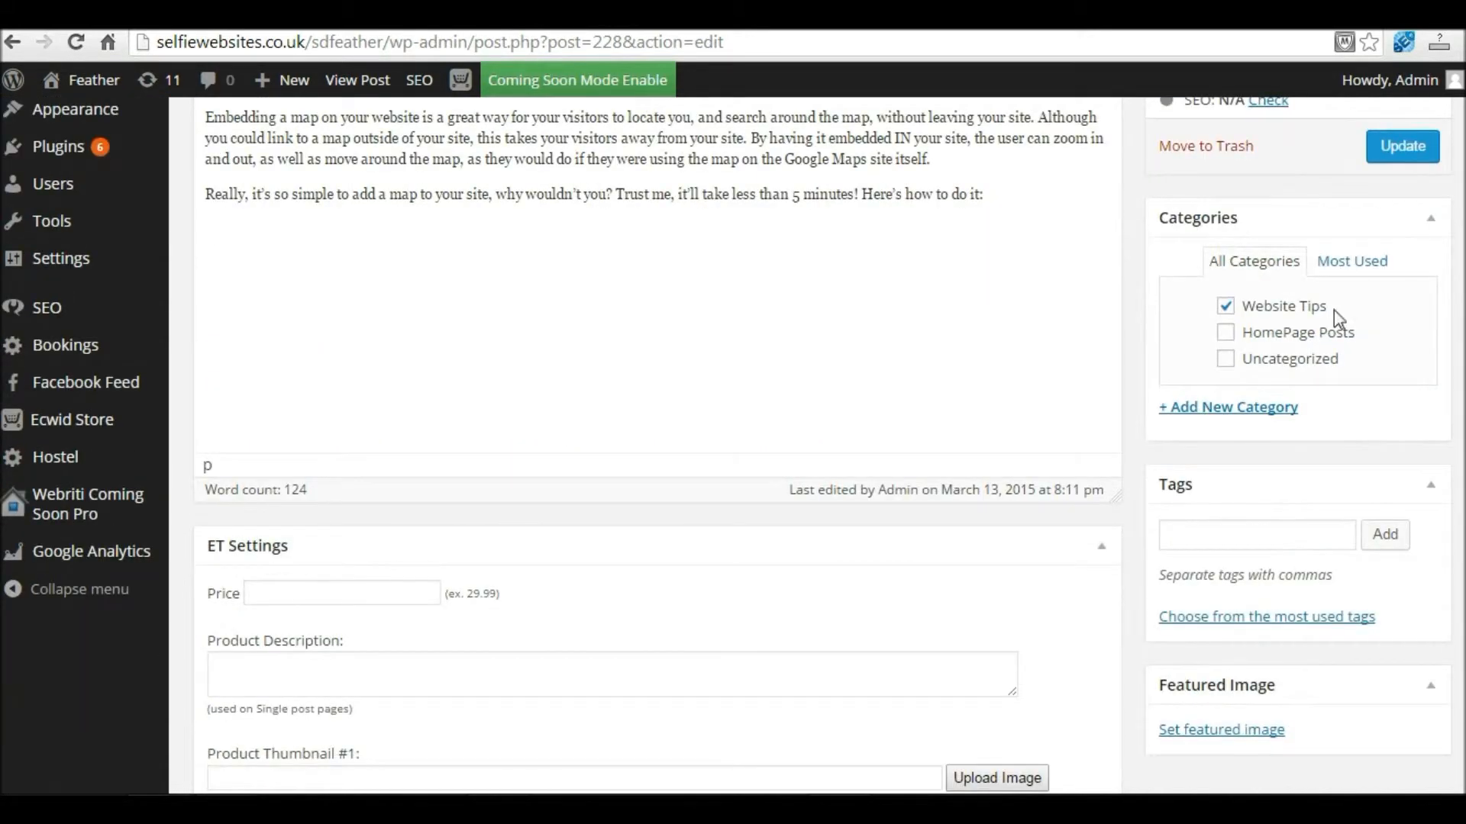
{"action": "left_click", "coordinate": [1223, 413]}
{"action": "type", "text": "S;lide"}
{"action": "key", "text": "BackSpace"}
{"action": "key", "text": "BackSpace"}
{"action": "key", "text": "BackSpace"}
{"action": "key", "text": "BackSpace"}
{"action": "key", "text": "BackSpace"}
{"action": "type", "text": "lider"}
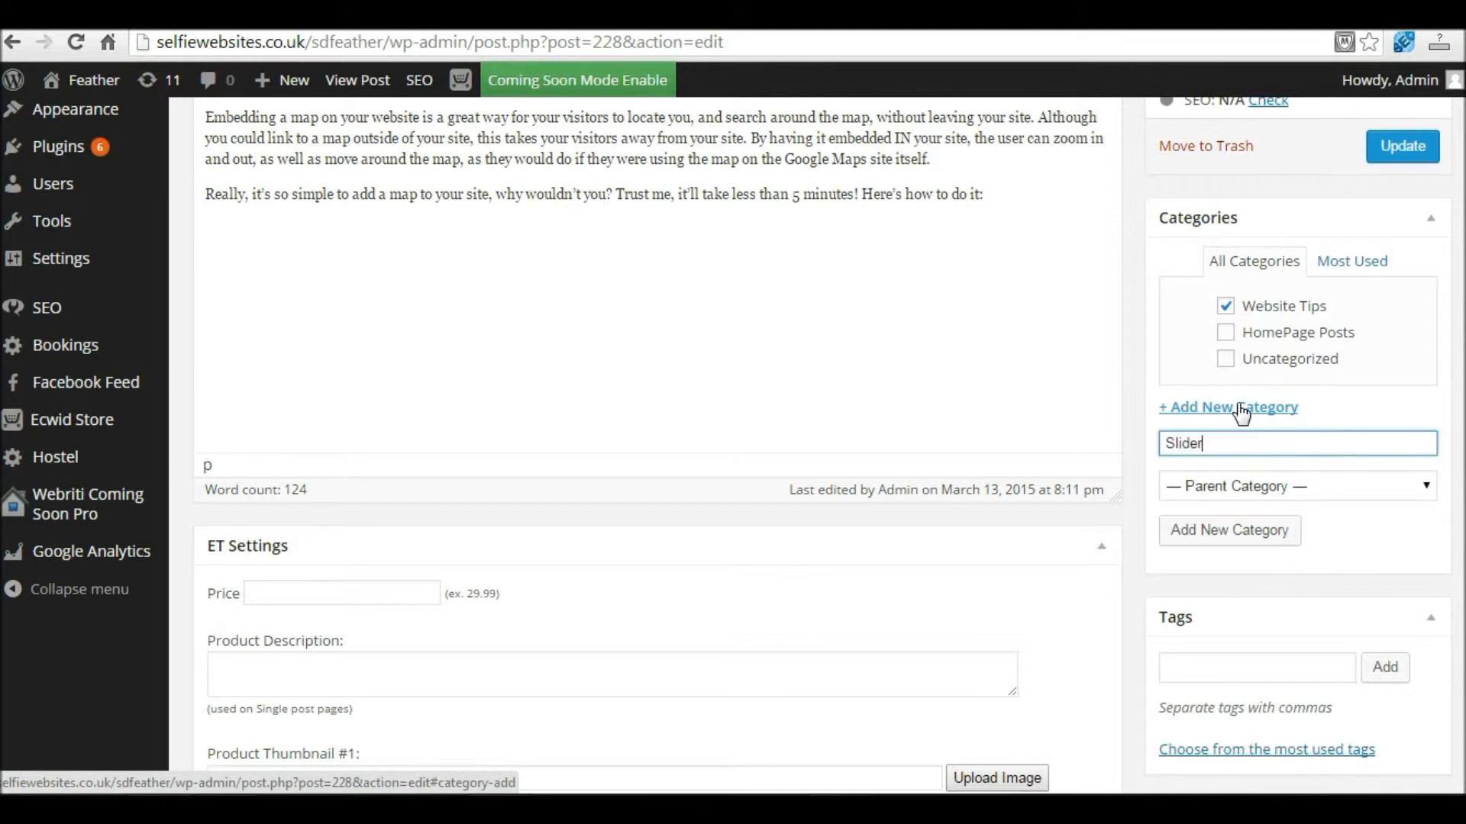
{"action": "left_click", "coordinate": [1226, 543]}
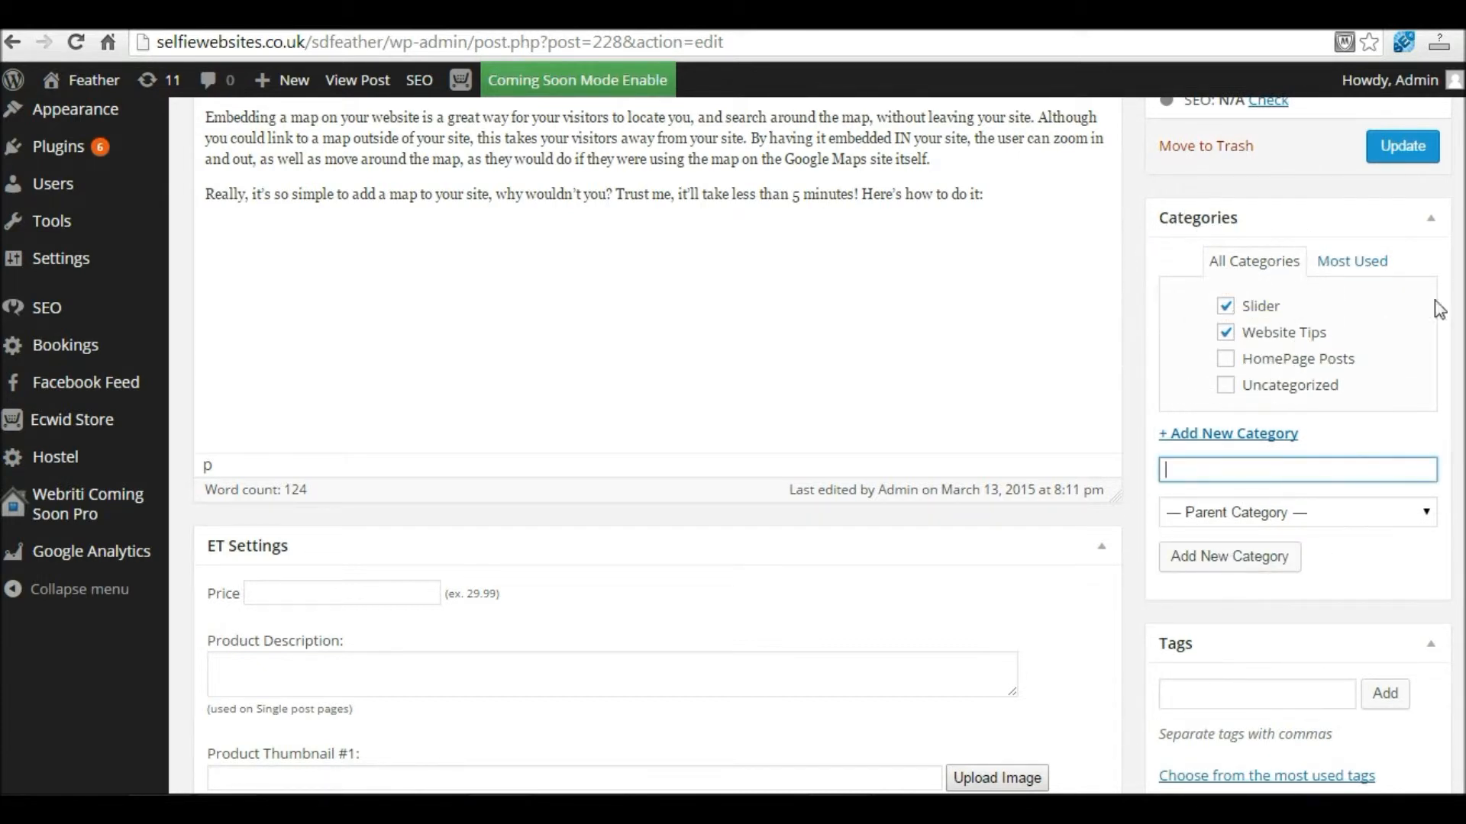
{"action": "scroll", "coordinate": [1380, 319], "scroll_direction": "up", "scroll_amount": 1}
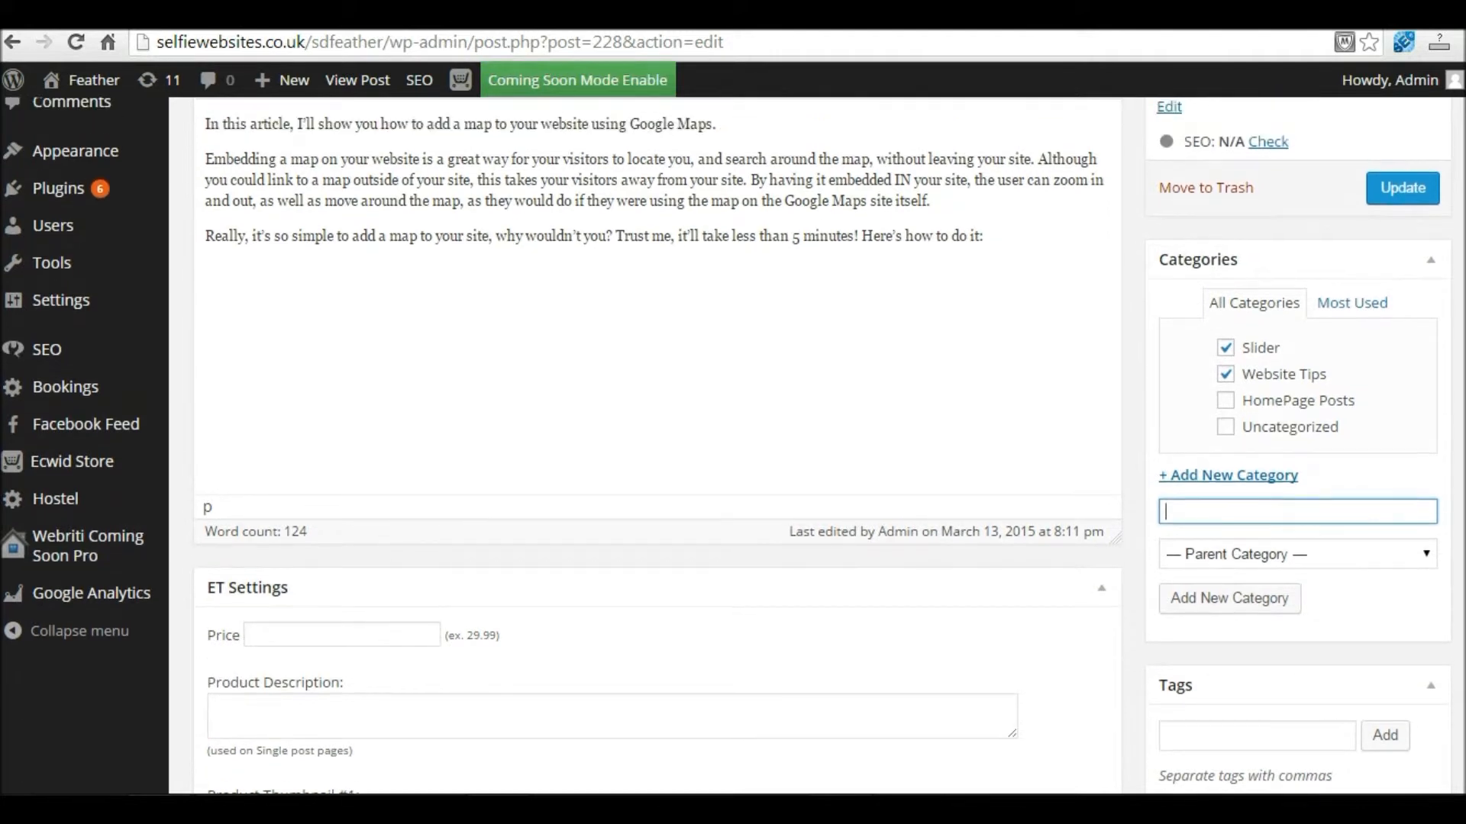
{"action": "left_click", "coordinate": [1403, 190]}
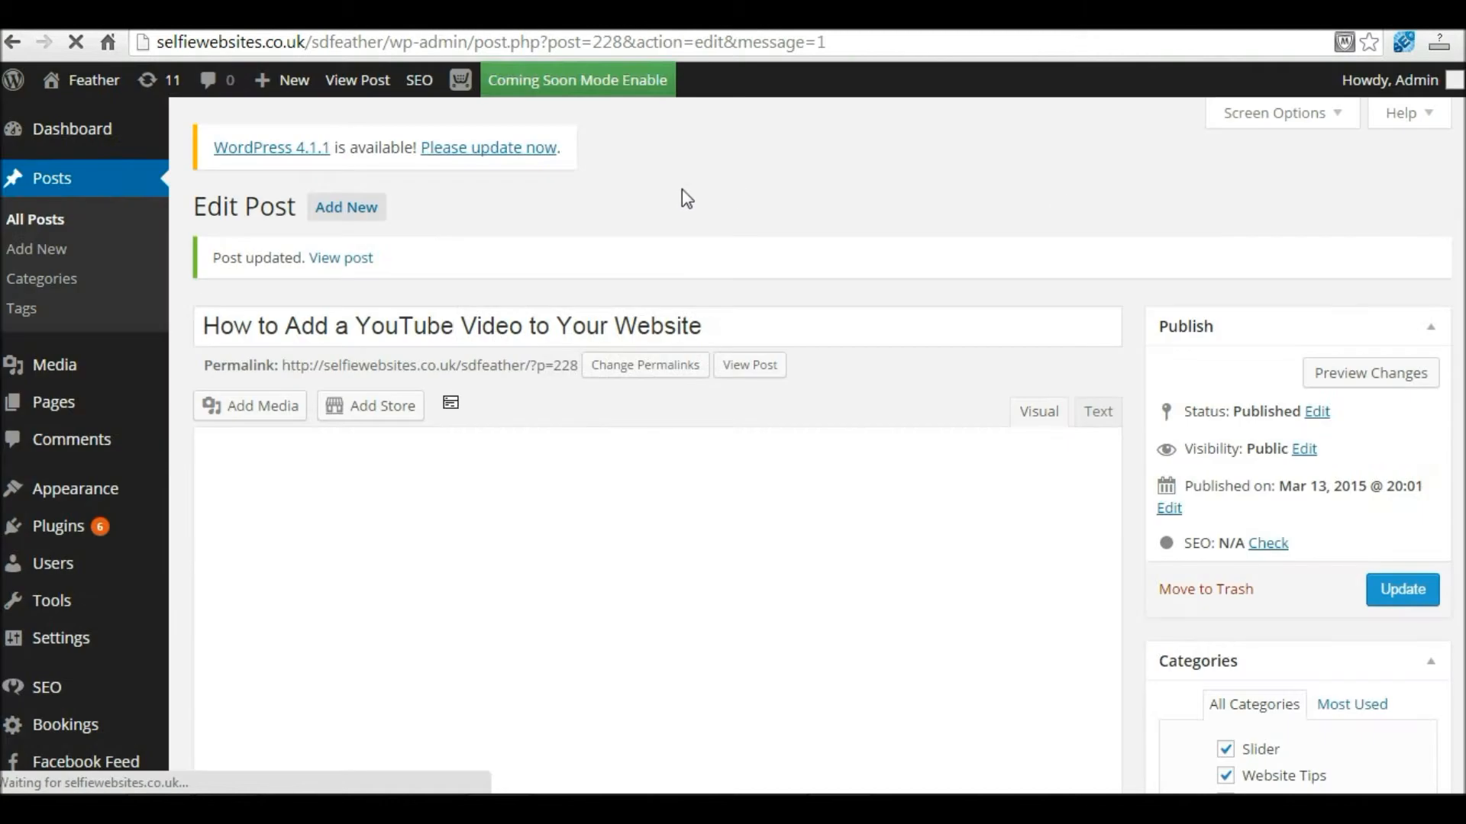
Edit the post "How to Add a Google Map to Your Website", assign it to the Slider category as well, and update it
{"action": "left_click", "coordinate": [50, 223]}
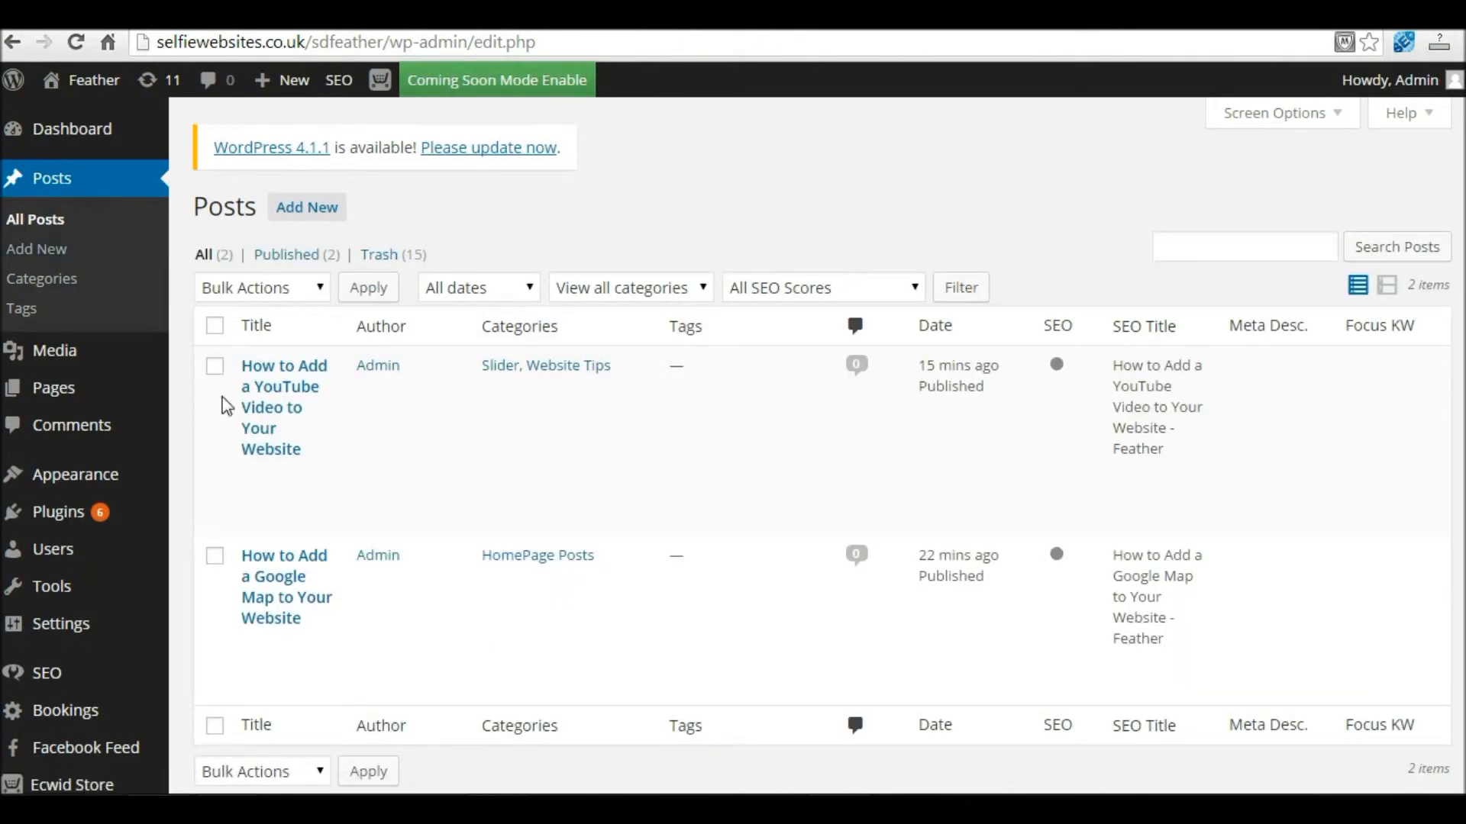
{"action": "left_click", "coordinate": [255, 646]}
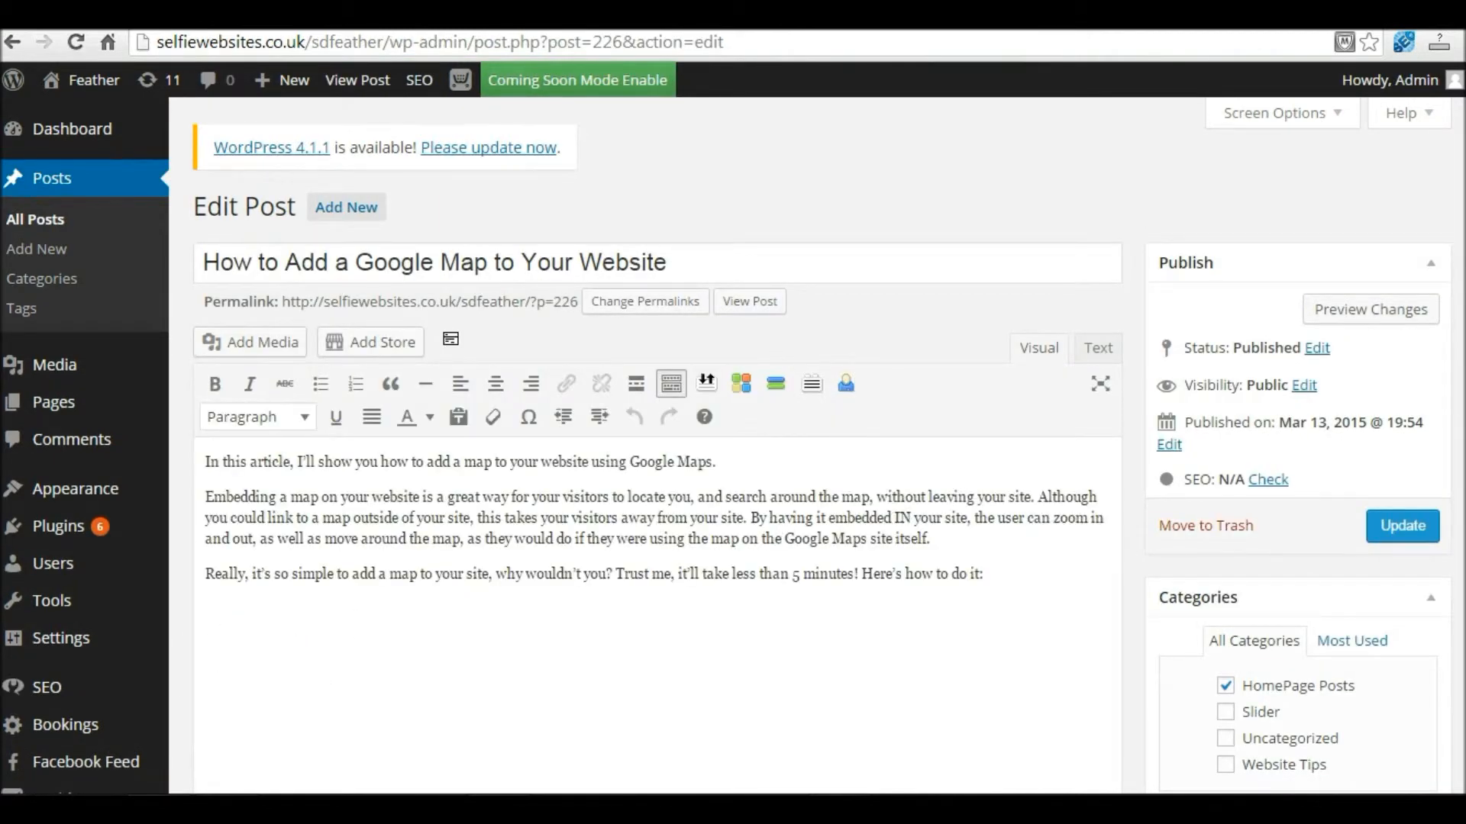
{"action": "scroll", "coordinate": [733, 443], "scroll_direction": "down", "scroll_amount": 3}
{"action": "left_click", "coordinate": [1225, 485]}
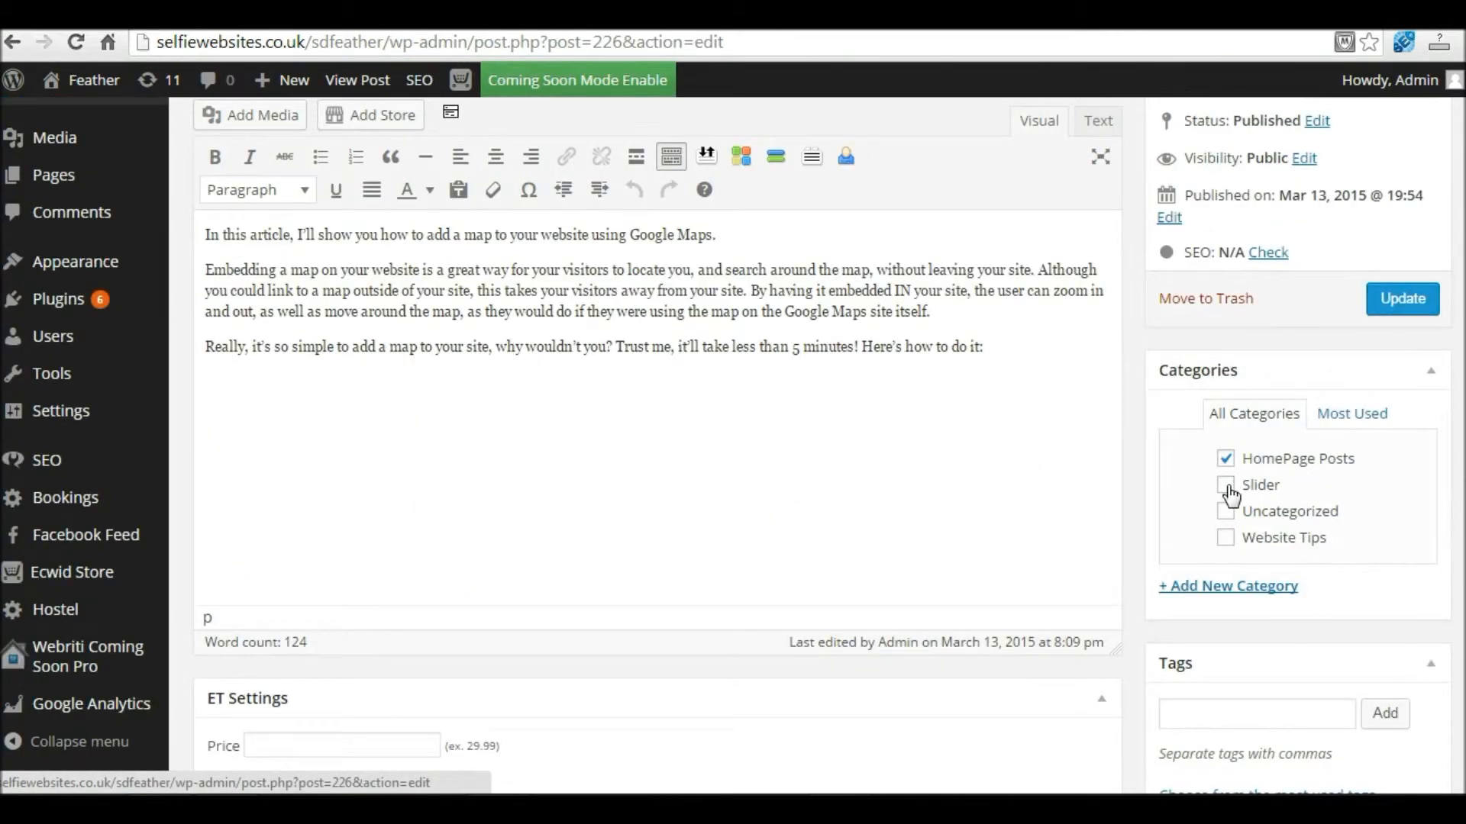
{"action": "left_click", "coordinate": [1400, 304]}
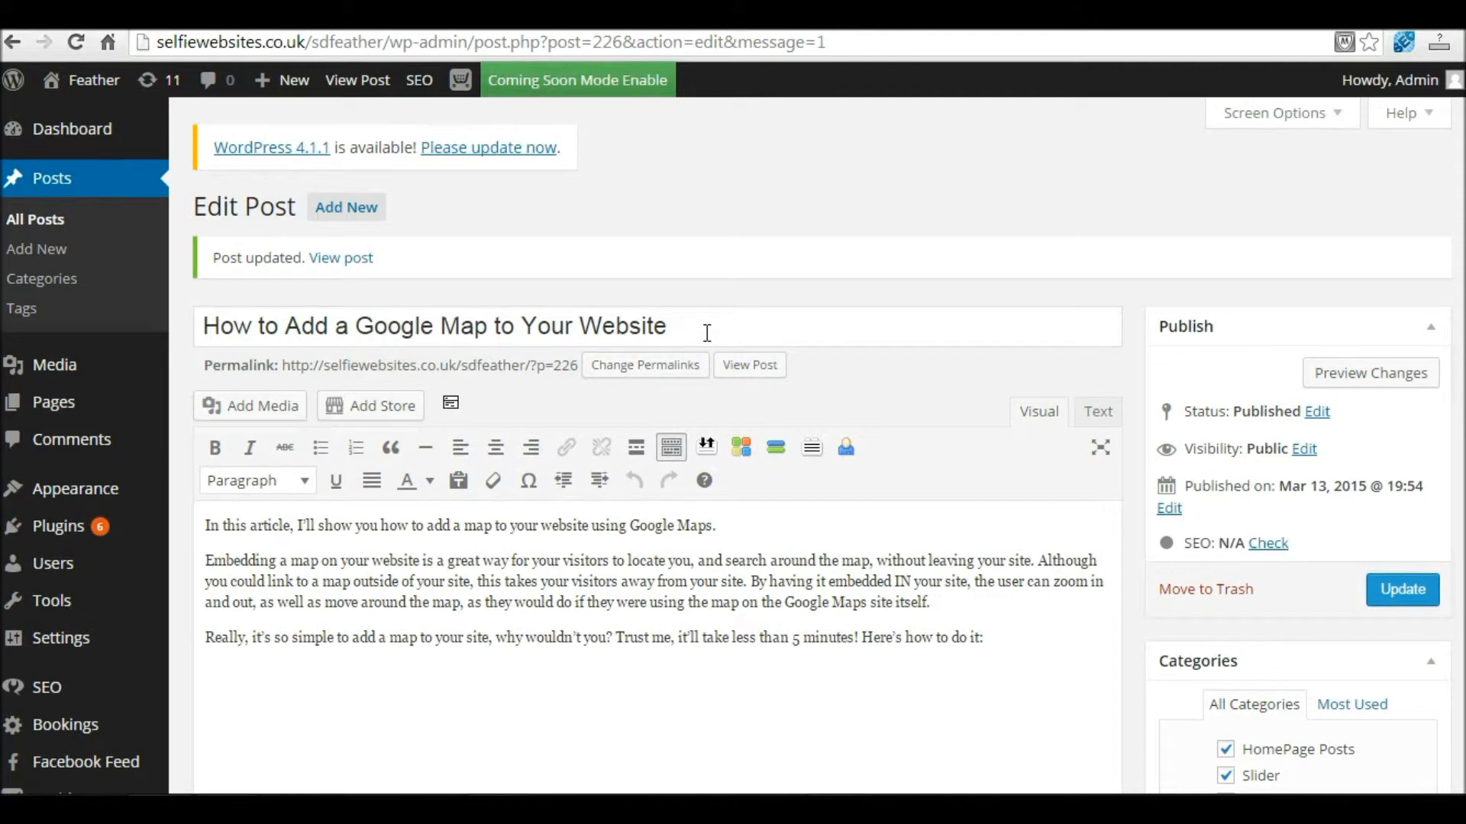
Open the Featured Slider settings in the ElegantEstate theme options and disable the use of pages in the slider
{"action": "left_click", "coordinate": [78, 495]}
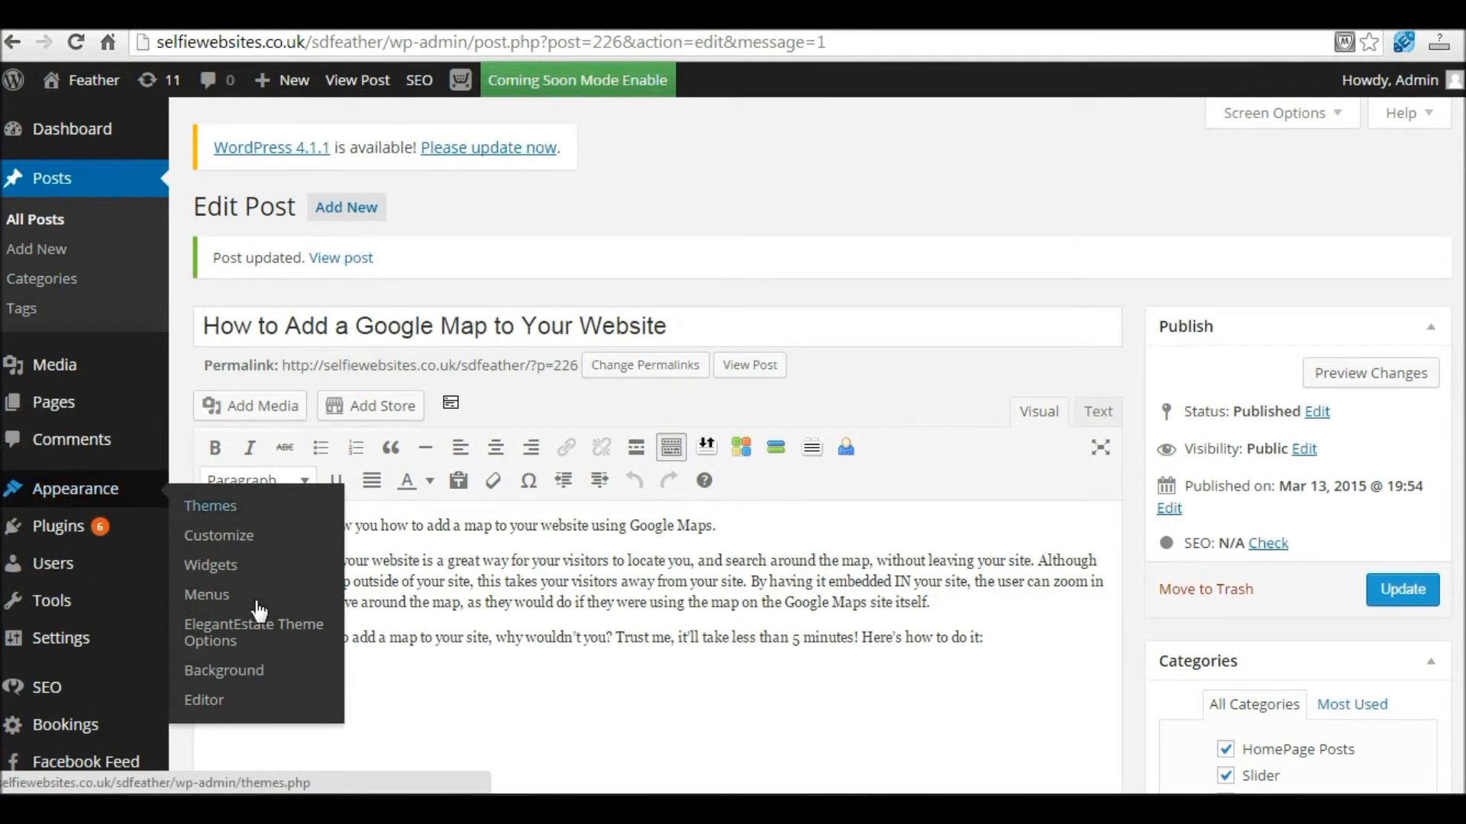
{"action": "left_click", "coordinate": [267, 624]}
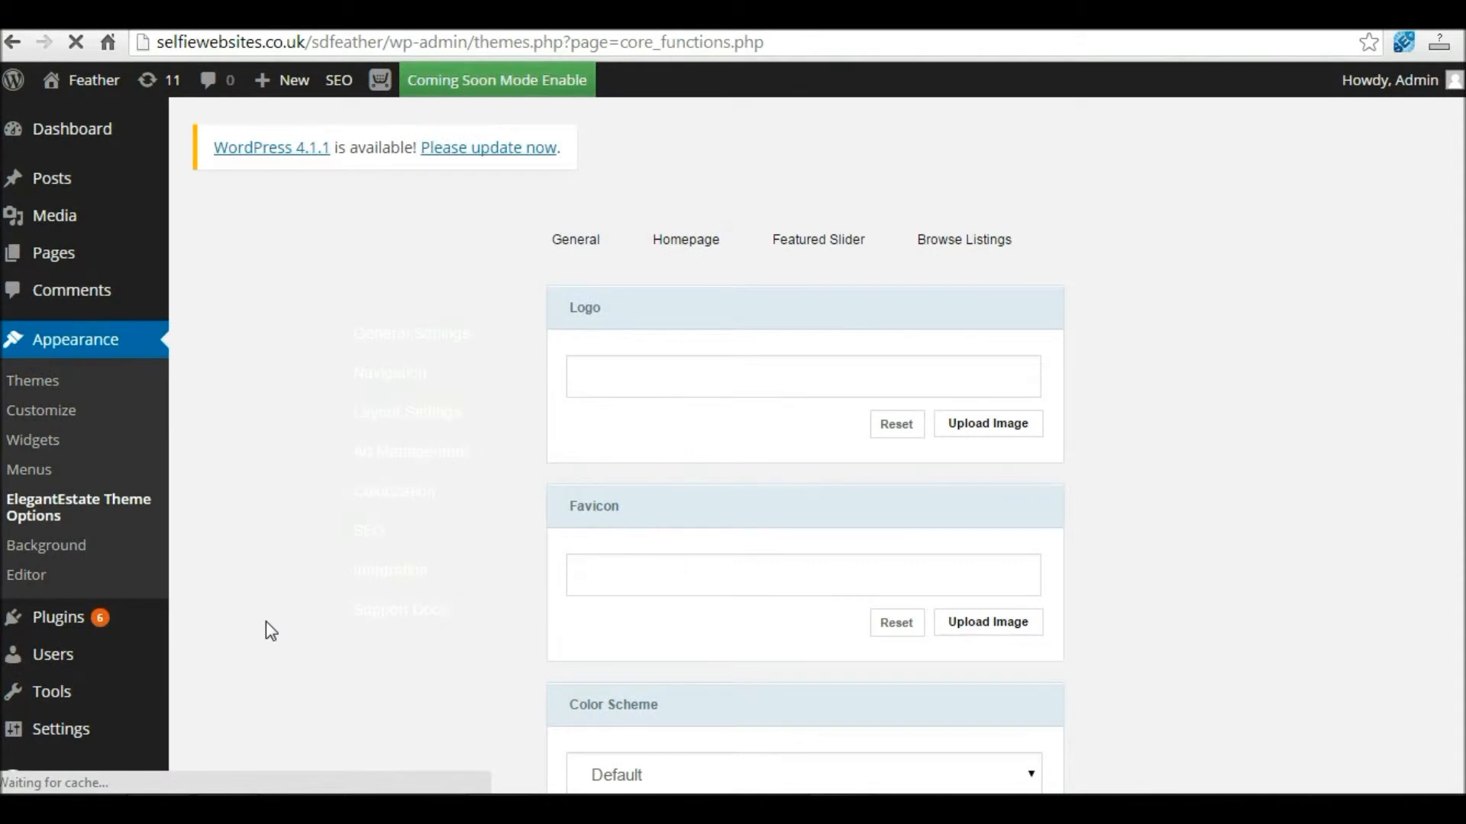
{"action": "left_click", "coordinate": [425, 333]}
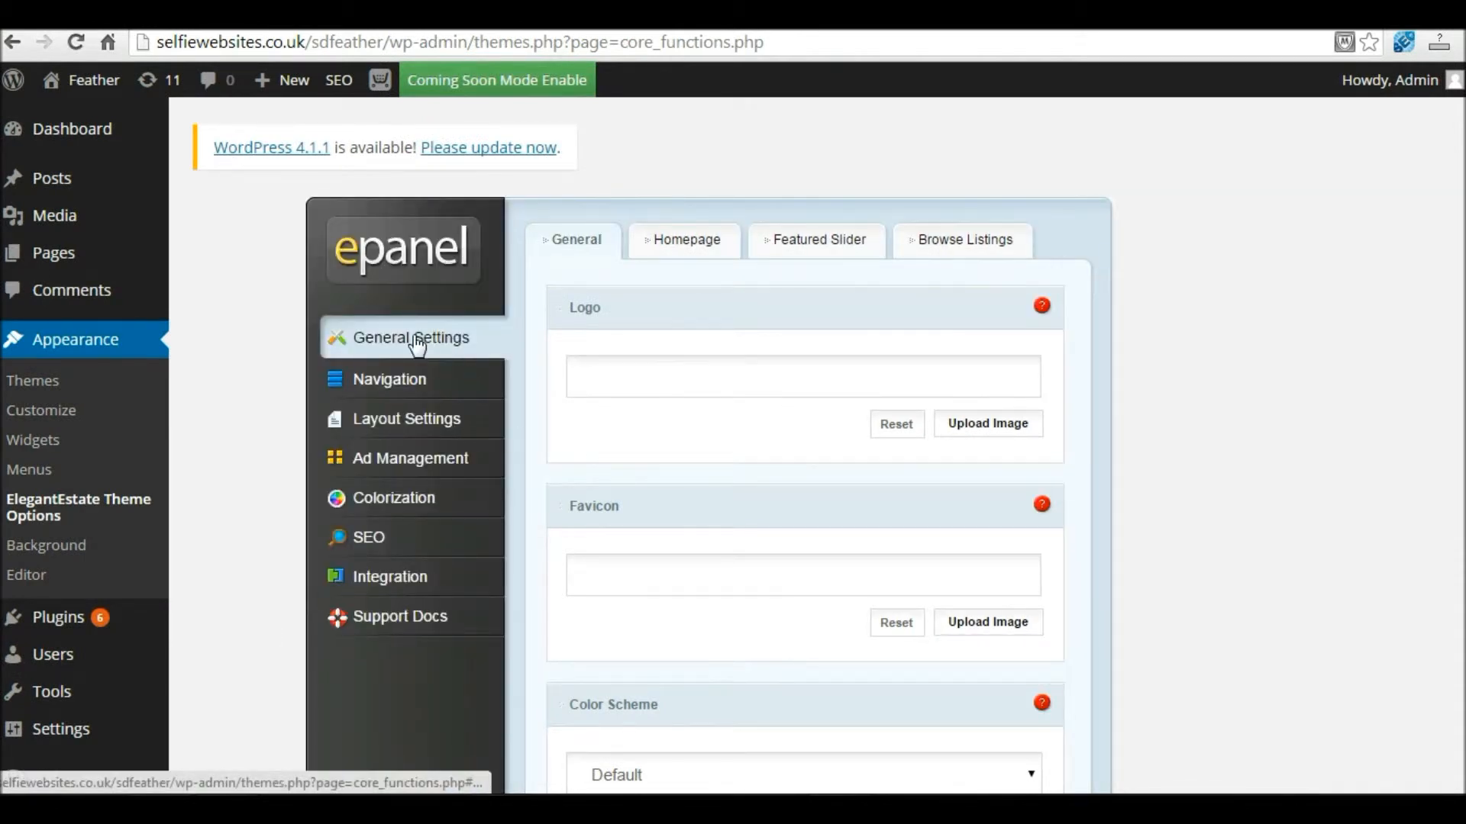
{"action": "left_click", "coordinate": [816, 248]}
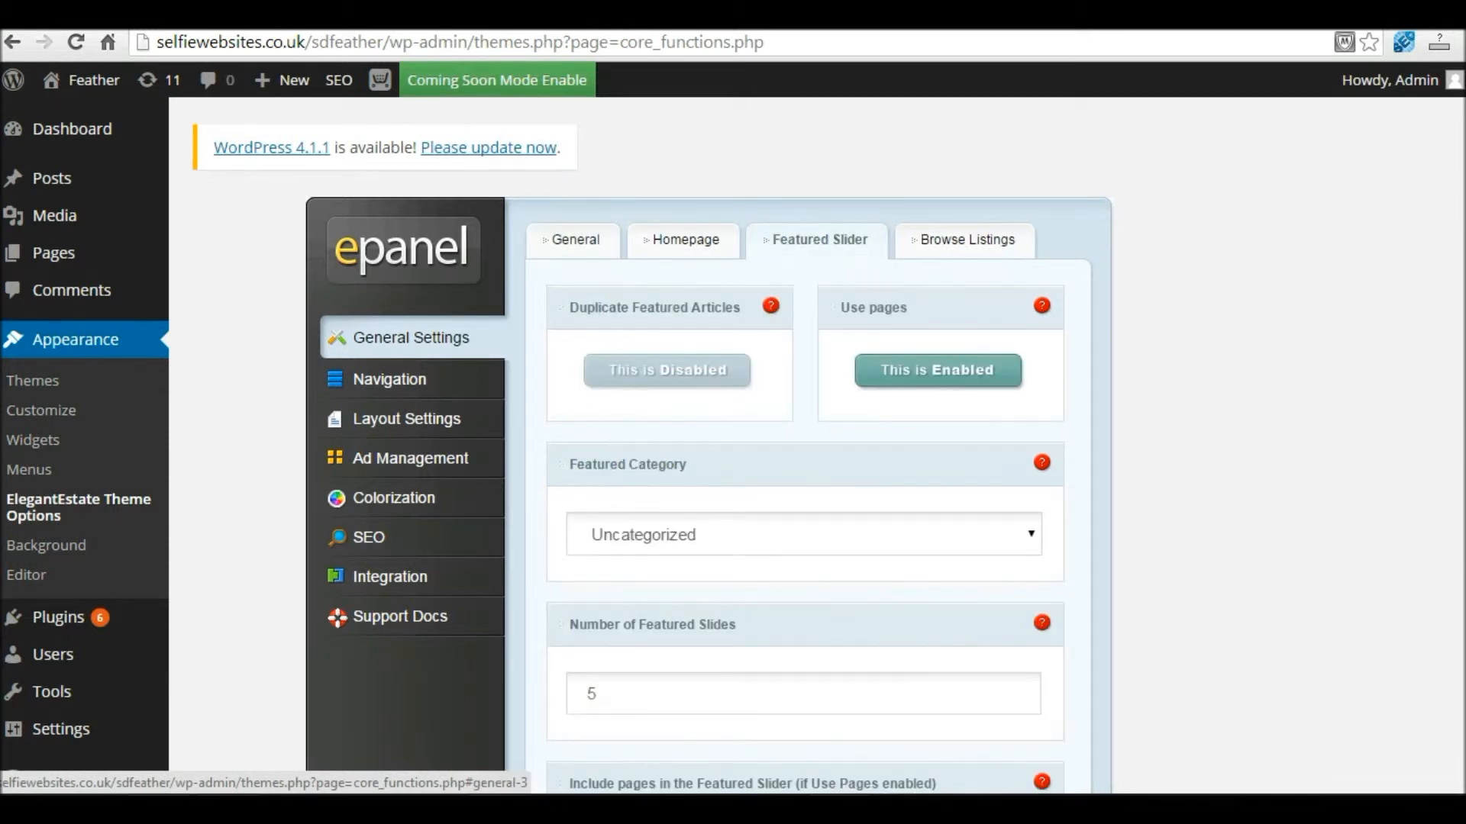
{"action": "scroll", "coordinate": [1120, 271], "scroll_direction": "down", "scroll_amount": 1}
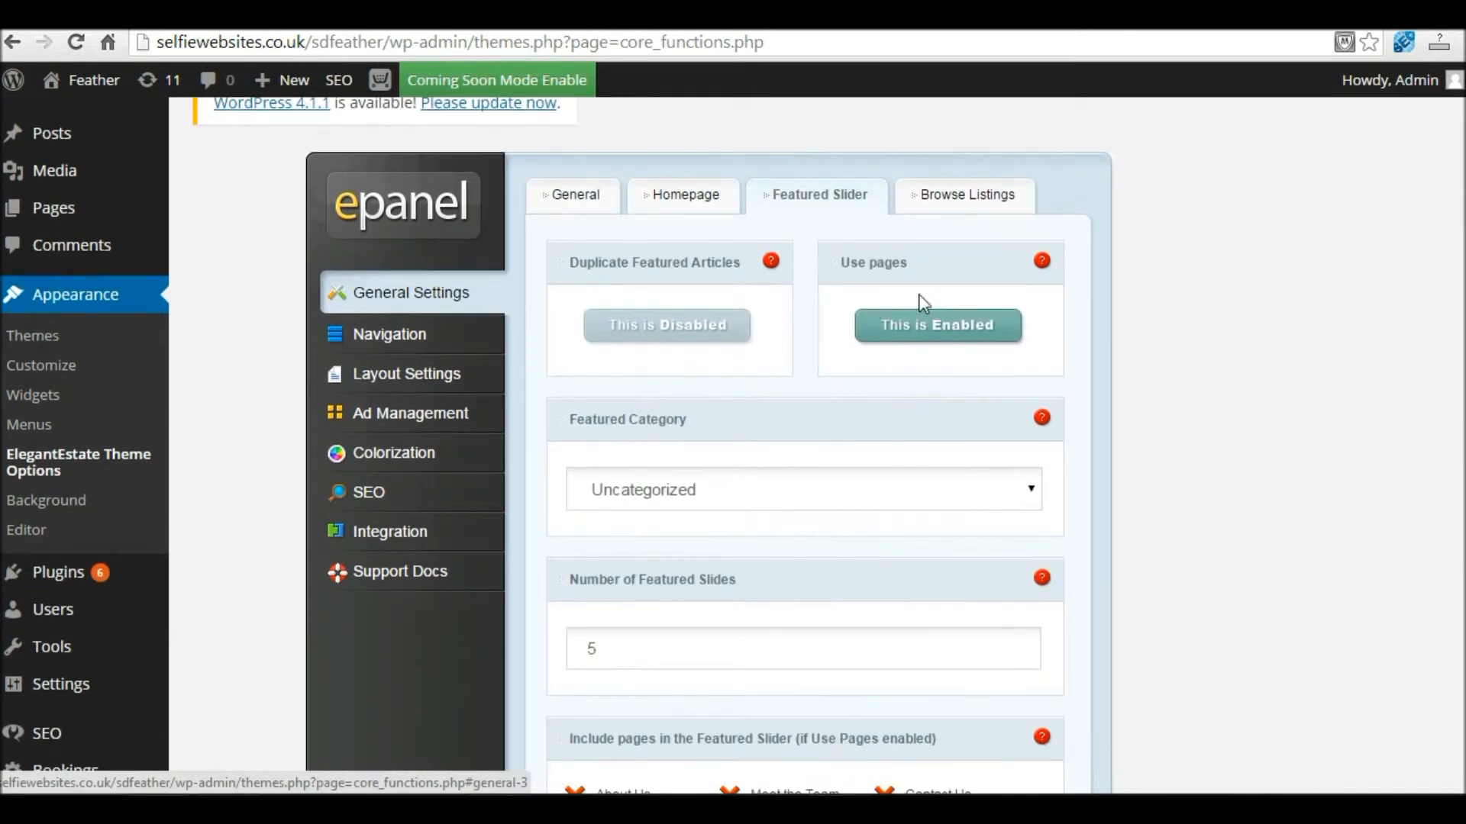
{"action": "left_click", "coordinate": [945, 326]}
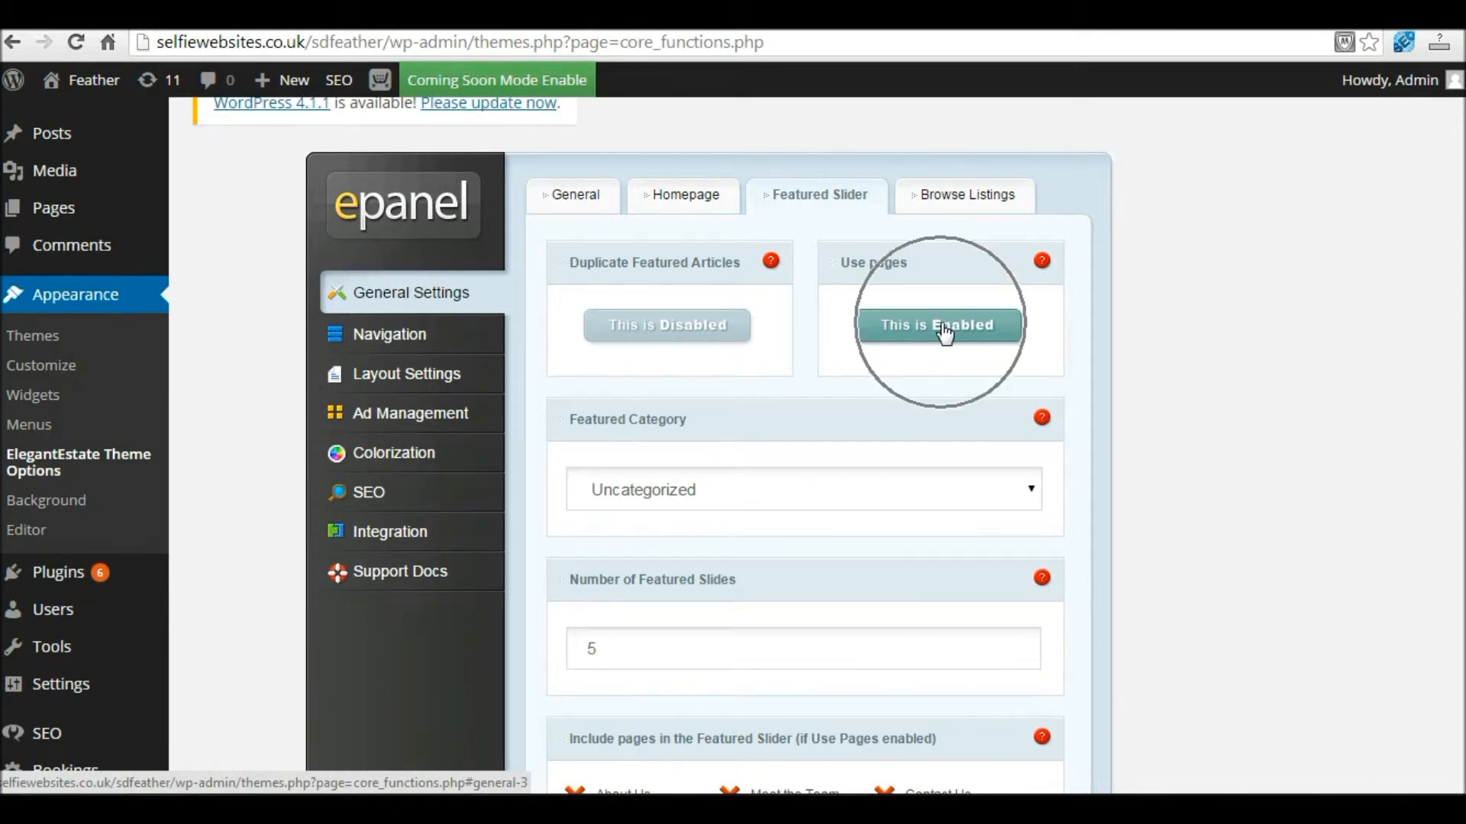
{"action": "left_click", "coordinate": [876, 262]}
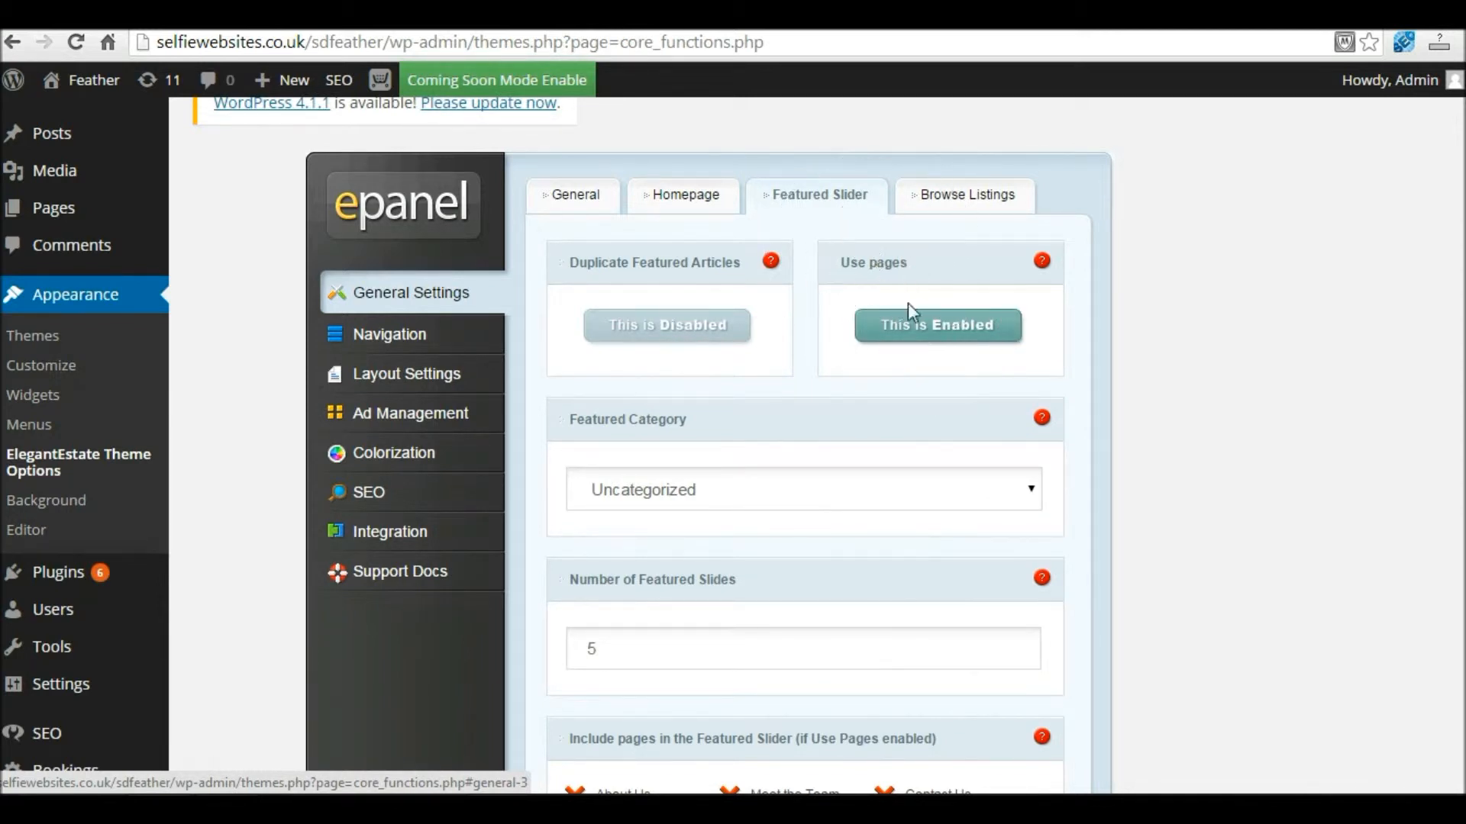
{"action": "left_click", "coordinate": [962, 336]}
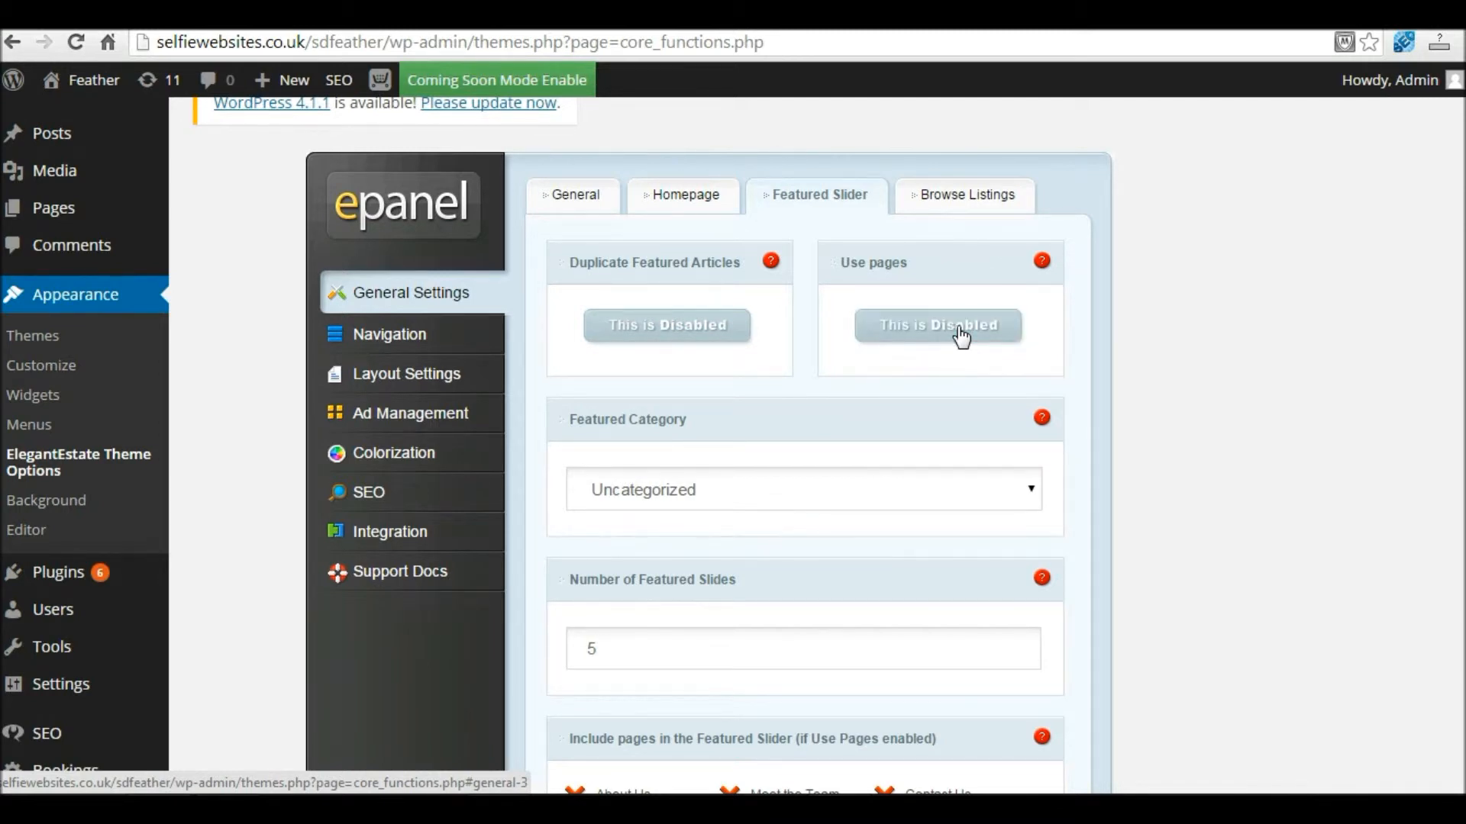
Set the slider's Featured Category to Slider and review the Number of Featured Slides setting
{"action": "scroll", "coordinate": [954, 340], "scroll_direction": "down", "scroll_amount": 1}
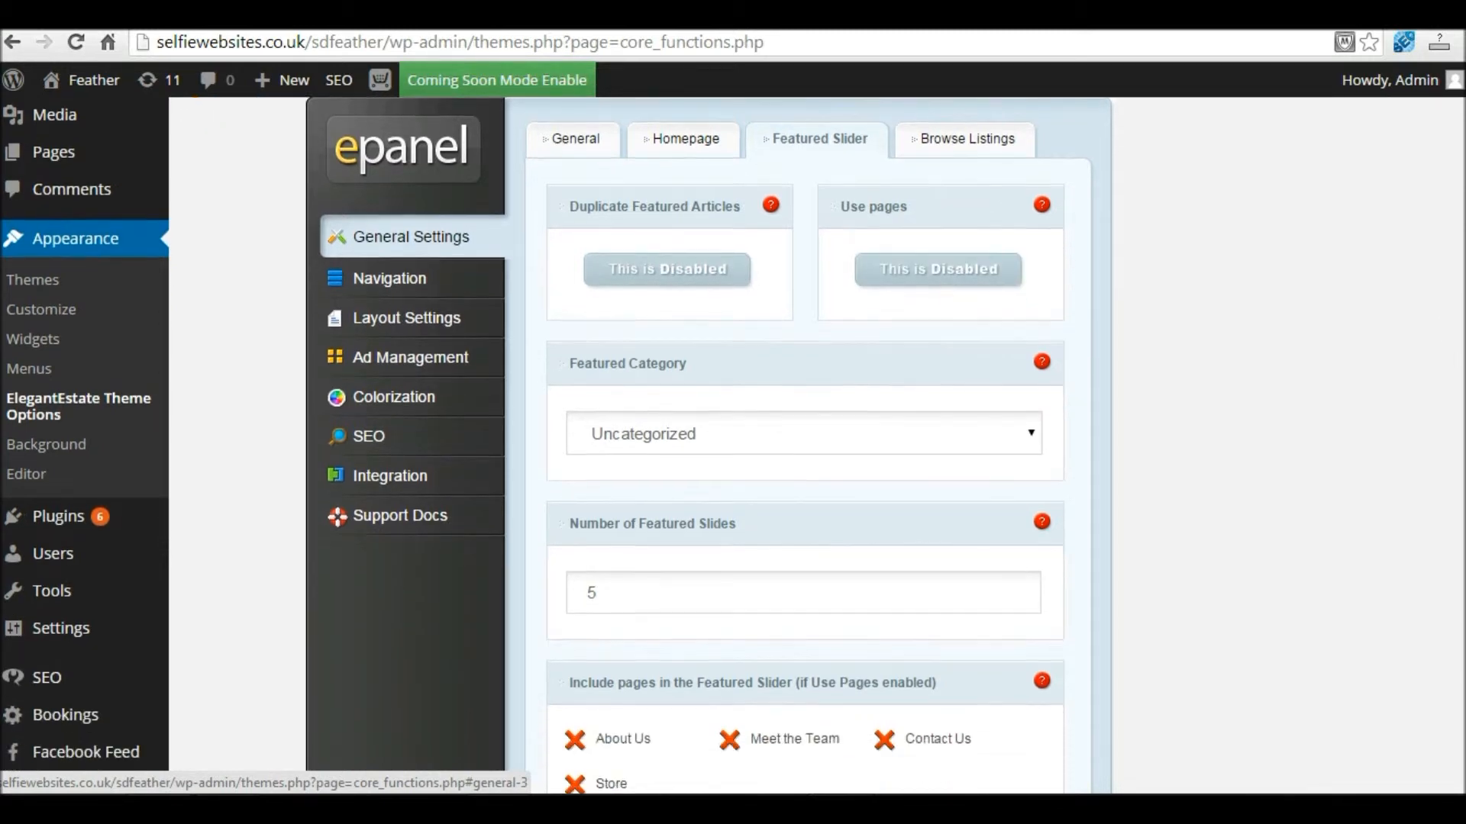
{"action": "left_click", "coordinate": [648, 364]}
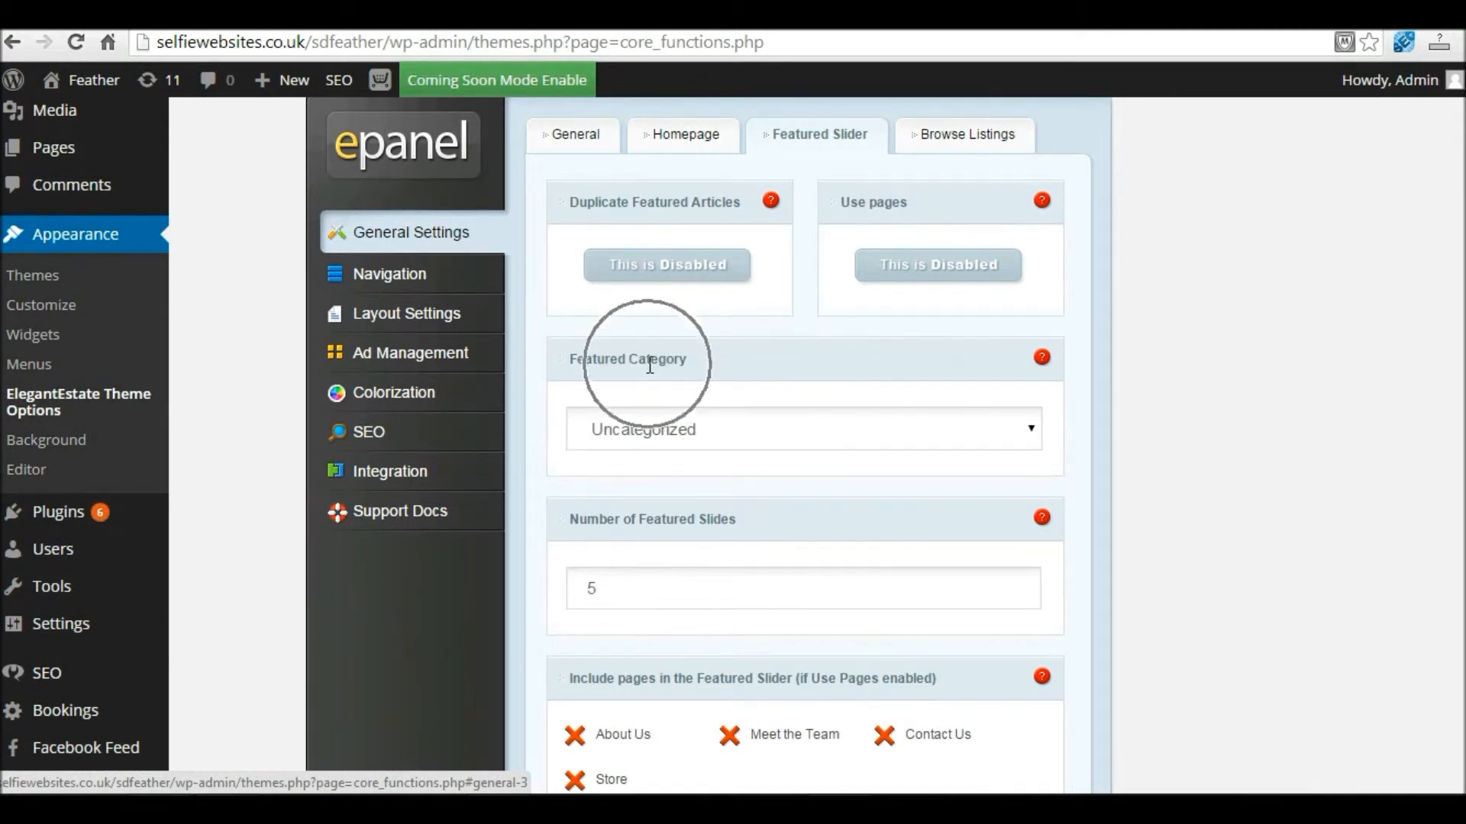
{"action": "left_click", "coordinate": [650, 441]}
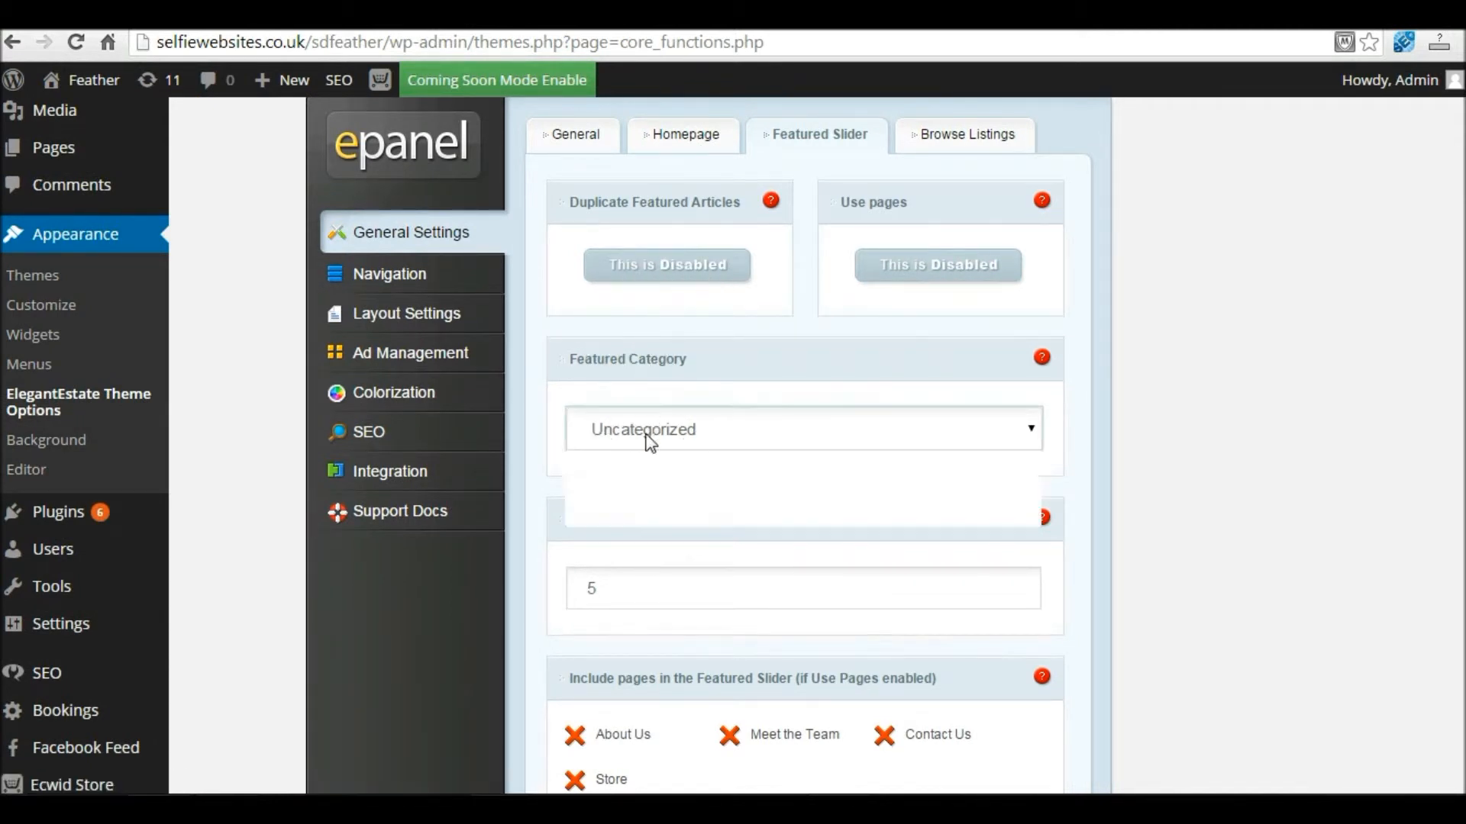
{"action": "left_click", "coordinate": [625, 481]}
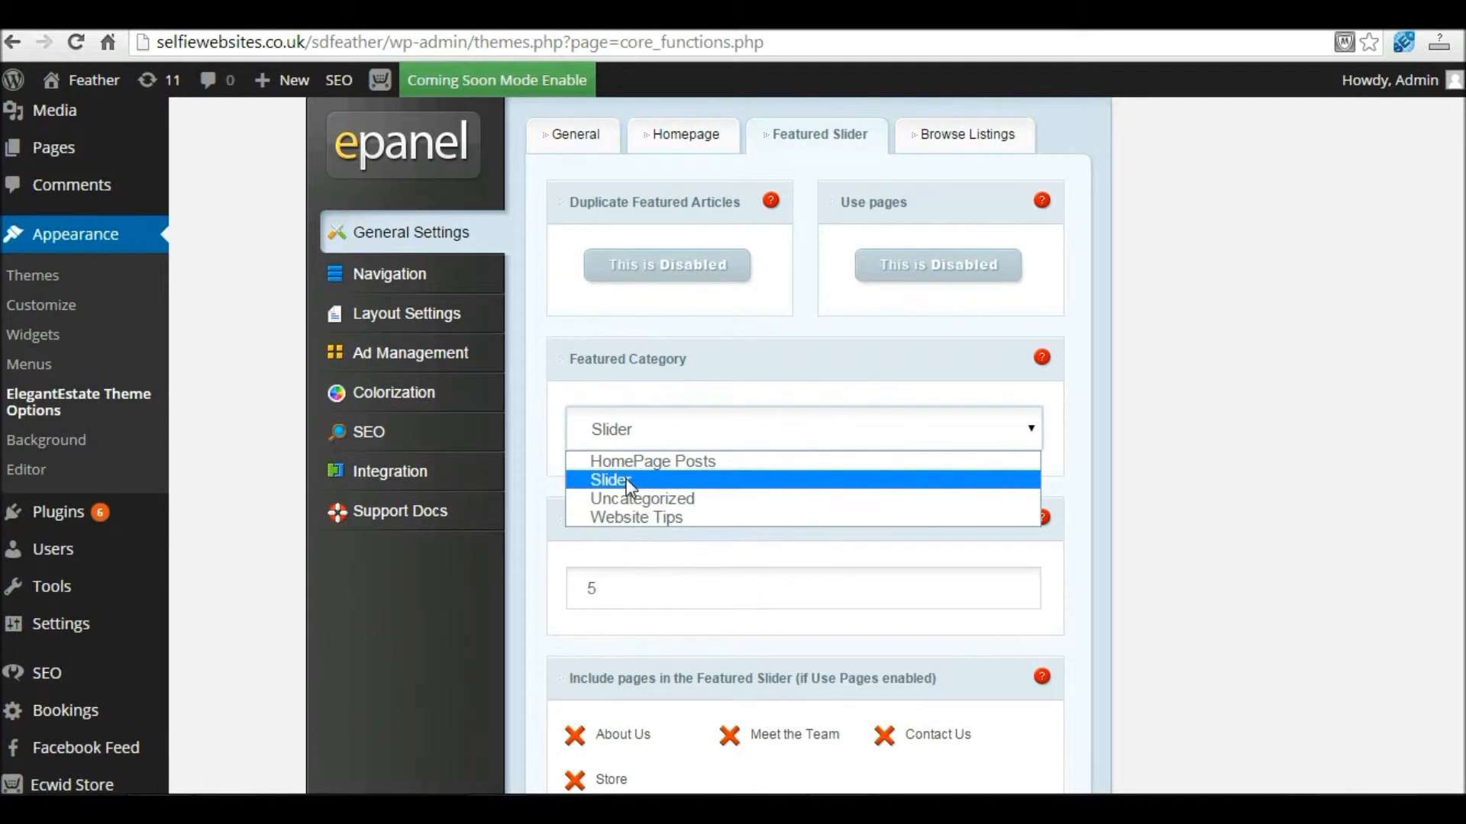
{"action": "left_click", "coordinate": [627, 482]}
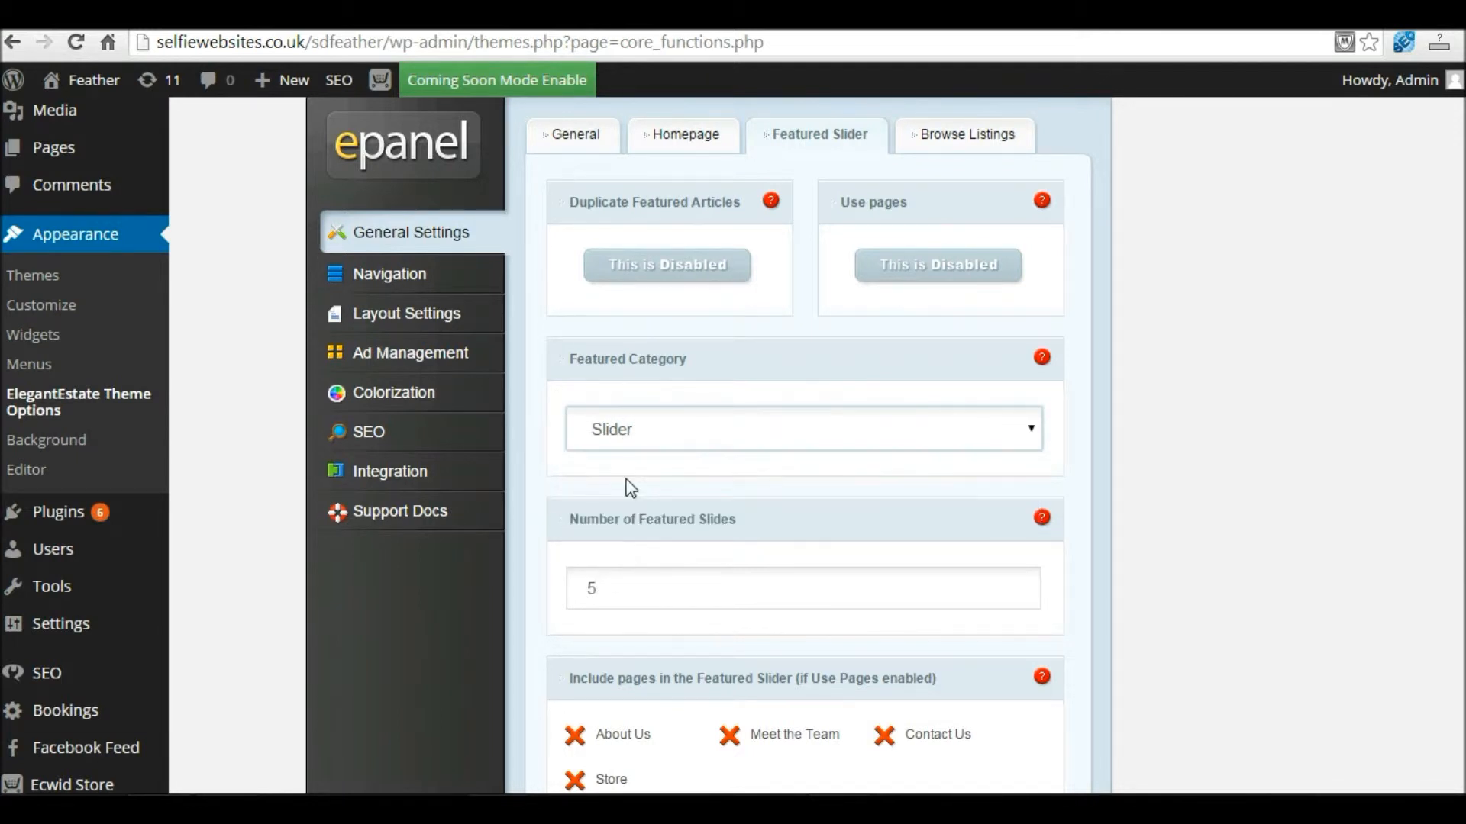
{"action": "left_click_drag", "start_coordinate": [594, 590], "coordinate": [577, 594]}
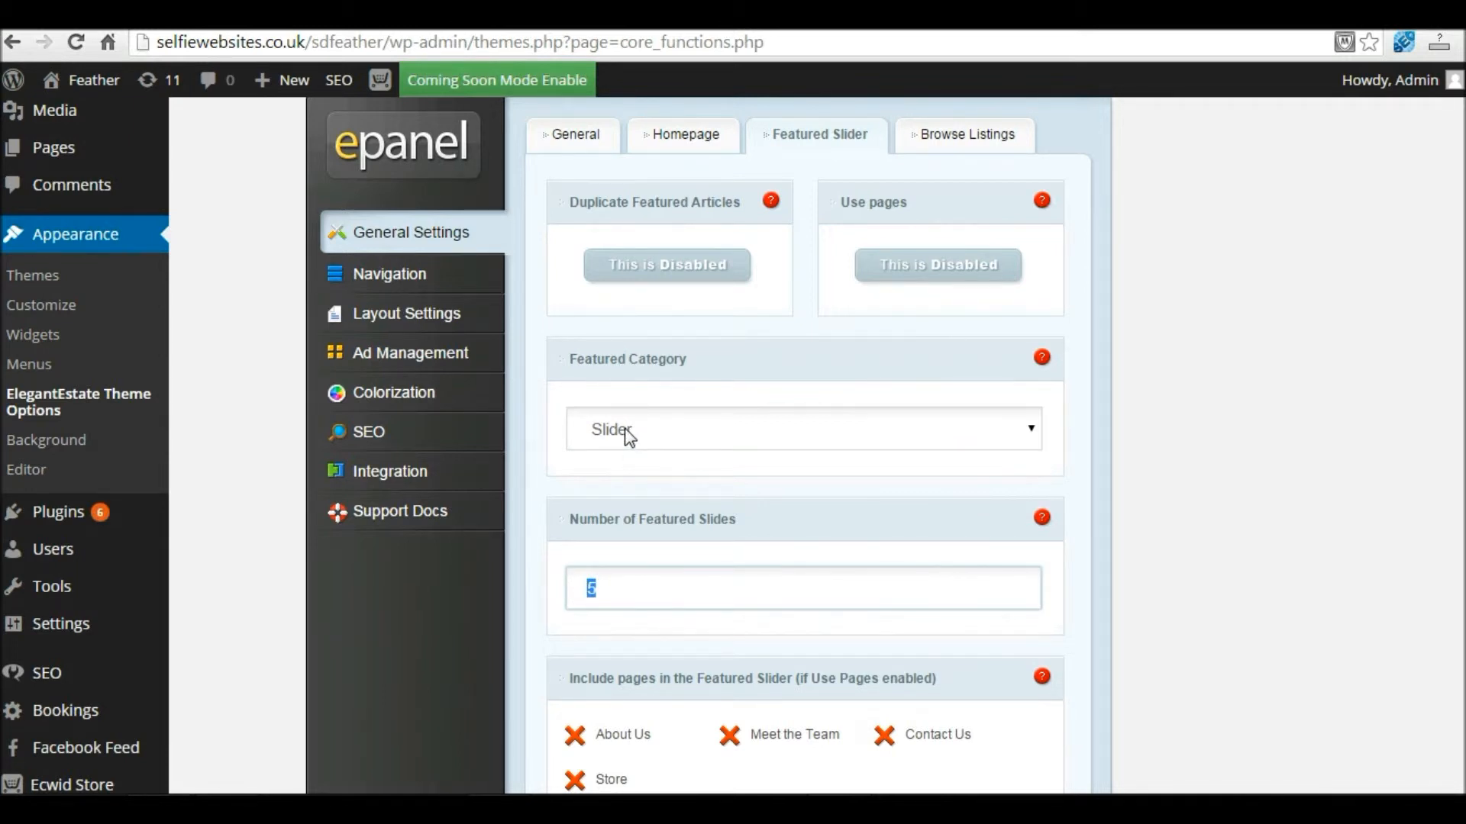
{"action": "left_click_drag", "start_coordinate": [625, 590], "coordinate": [583, 592]}
{"action": "scroll", "coordinate": [878, 451], "scroll_direction": "down", "scroll_amount": 2}
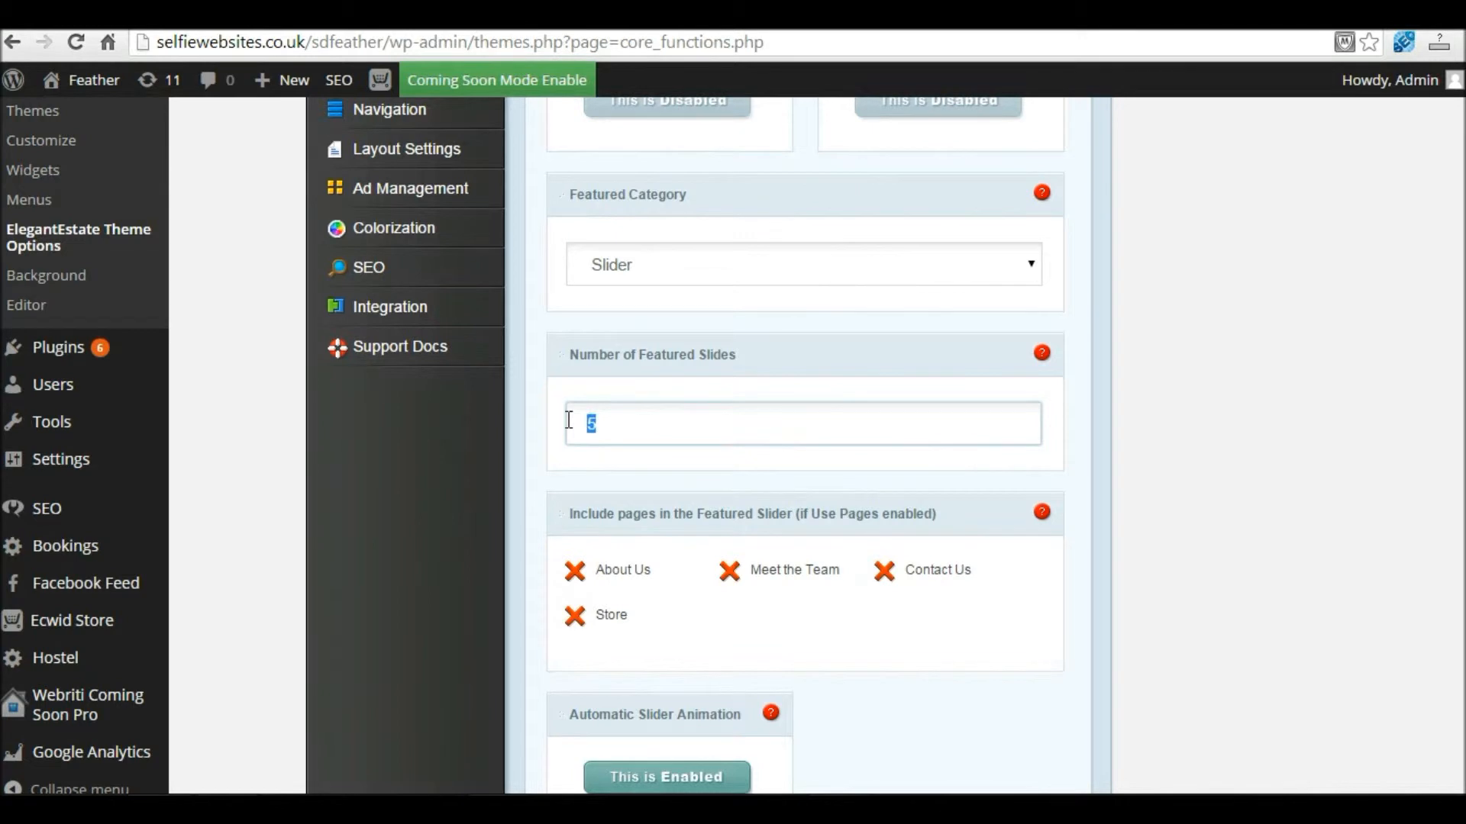
{"action": "left_click", "coordinate": [619, 425]}
Set the Automatic Animation Speed of the featured slider to 4000 ms with Automatic Slider Animation enabled
{"action": "scroll", "coordinate": [1446, 494], "scroll_direction": "down", "scroll_amount": 4}
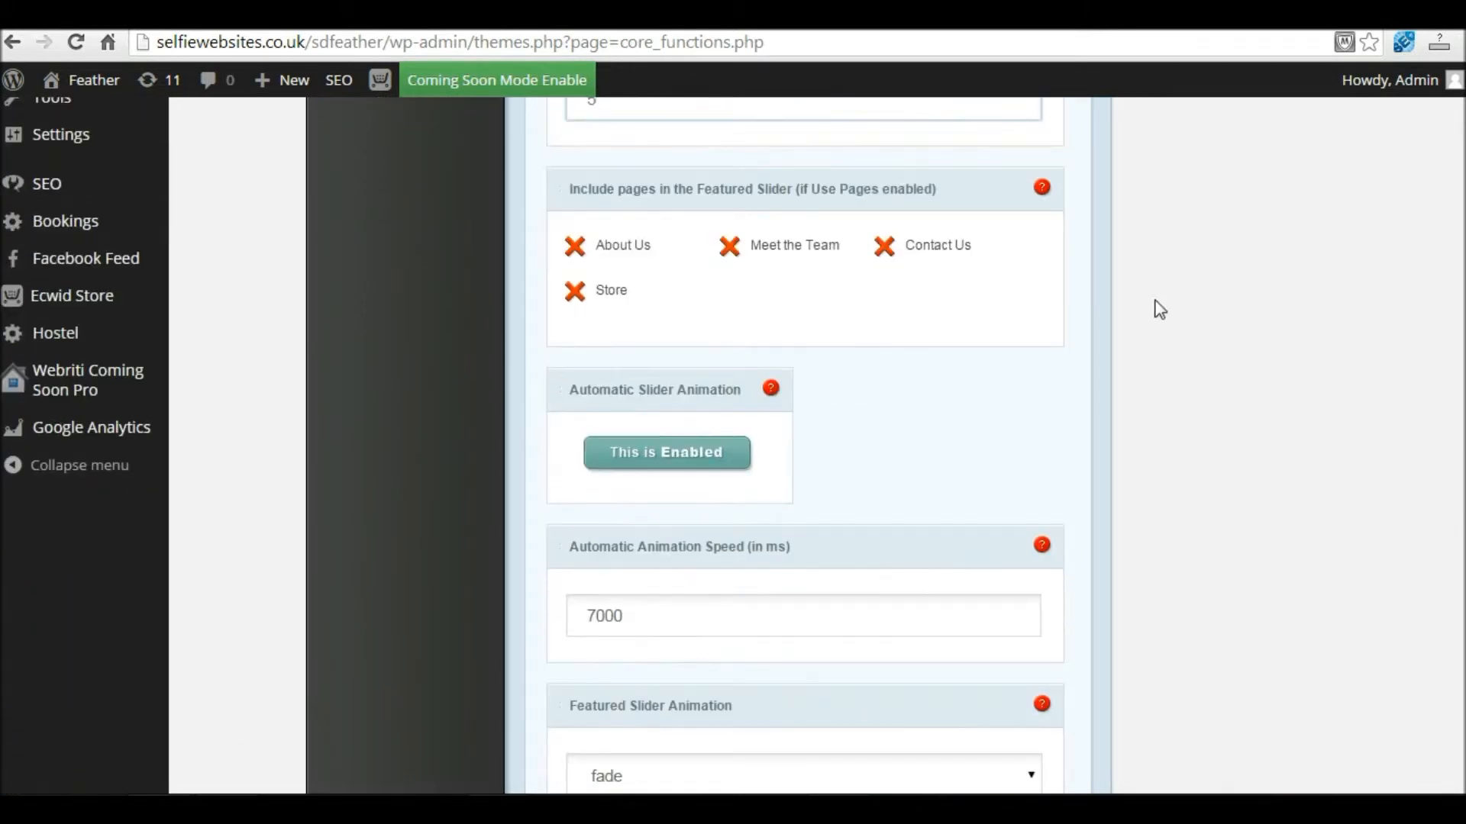
{"action": "left_click", "coordinate": [657, 460]}
{"action": "left_click", "coordinate": [656, 458]}
{"action": "left_click", "coordinate": [656, 460]}
{"action": "left_click", "coordinate": [630, 617]}
{"action": "left_click_drag", "start_coordinate": [630, 614], "coordinate": [566, 613]}
{"action": "left_click", "coordinate": [473, 613]}
{"action": "left_click", "coordinate": [737, 624]}
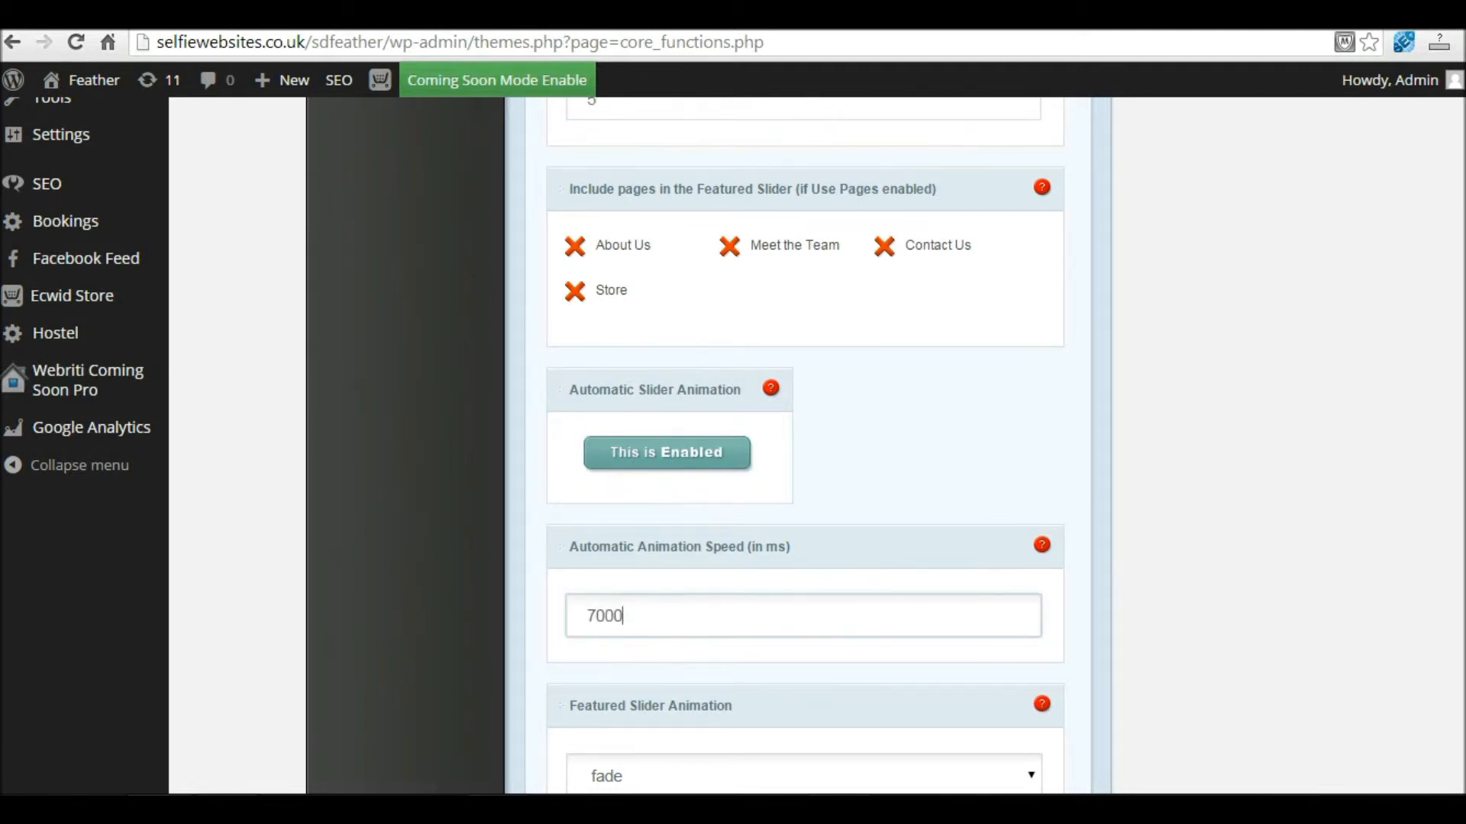
{"action": "scroll", "coordinate": [897, 464], "scroll_direction": "down", "scroll_amount": 2}
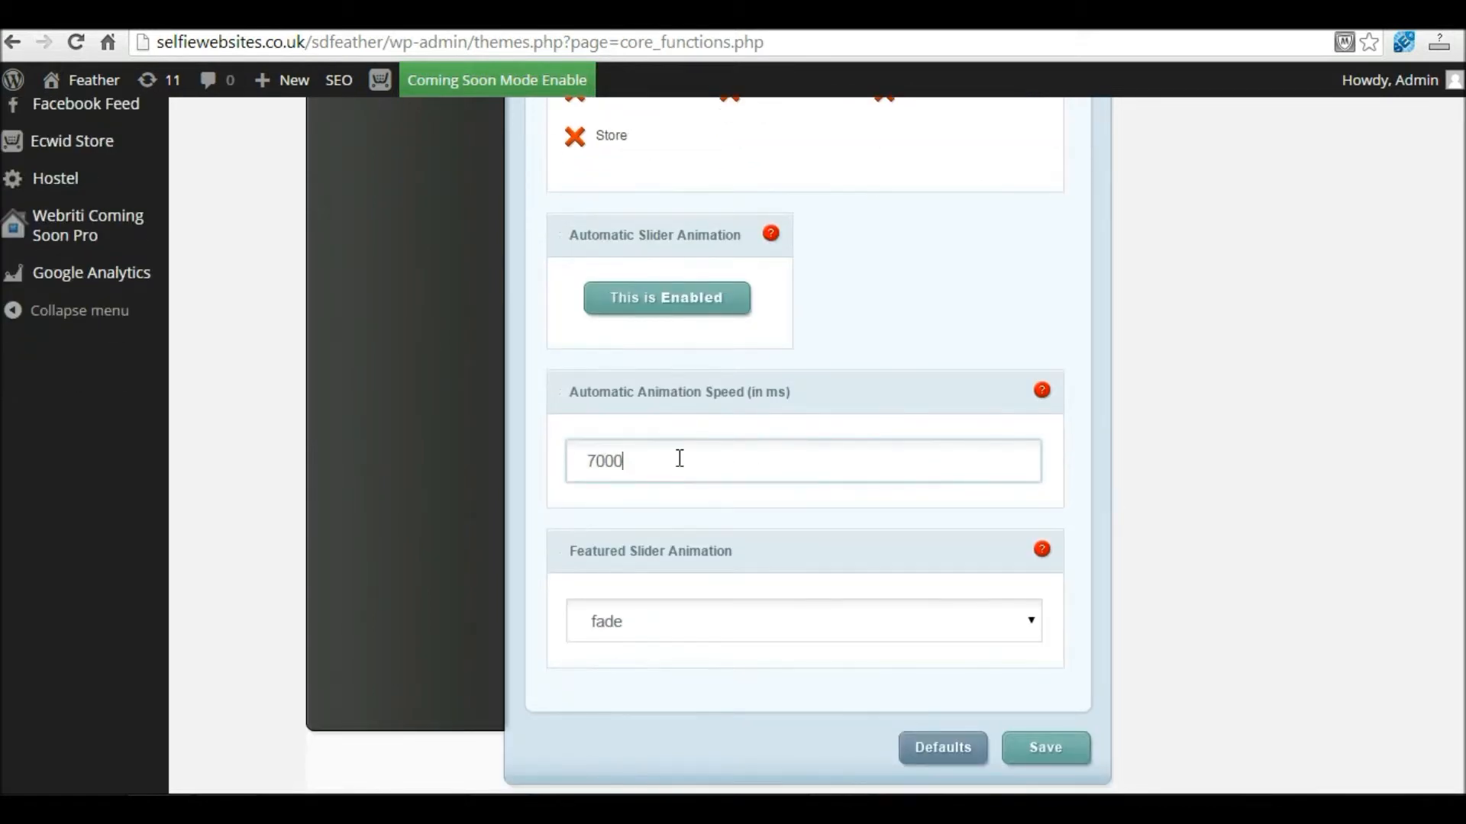
{"action": "left_click_drag", "start_coordinate": [644, 458], "coordinate": [566, 458]}
{"action": "left_click", "coordinate": [679, 458]}
{"action": "key", "text": "BackSpace"}
Choose fade as the Featured Slider Animation and save the theme options
{"action": "left_click", "coordinate": [648, 636]}
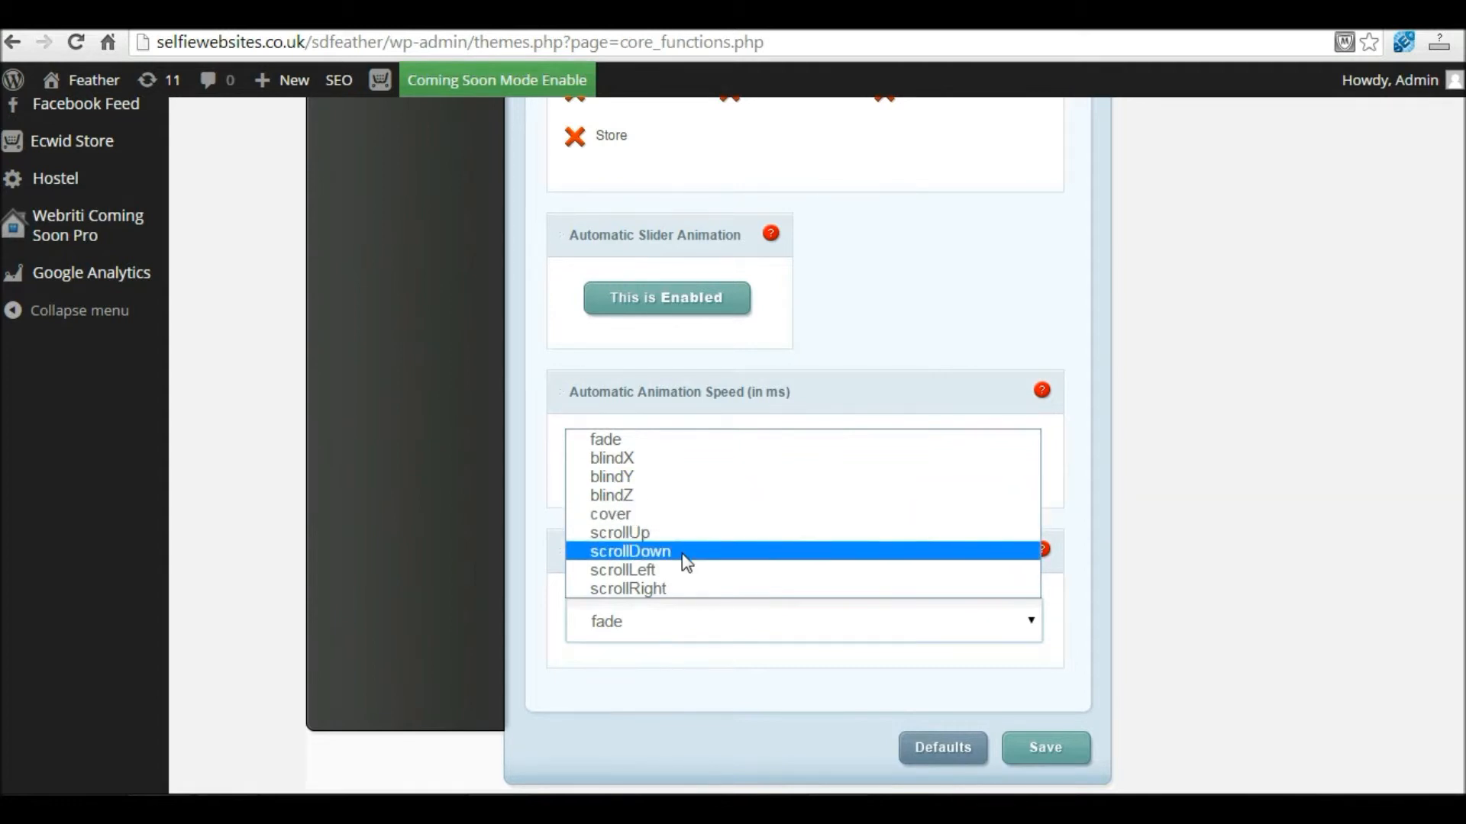
{"action": "left_click", "coordinate": [613, 439]}
{"action": "left_click", "coordinate": [1037, 752]}
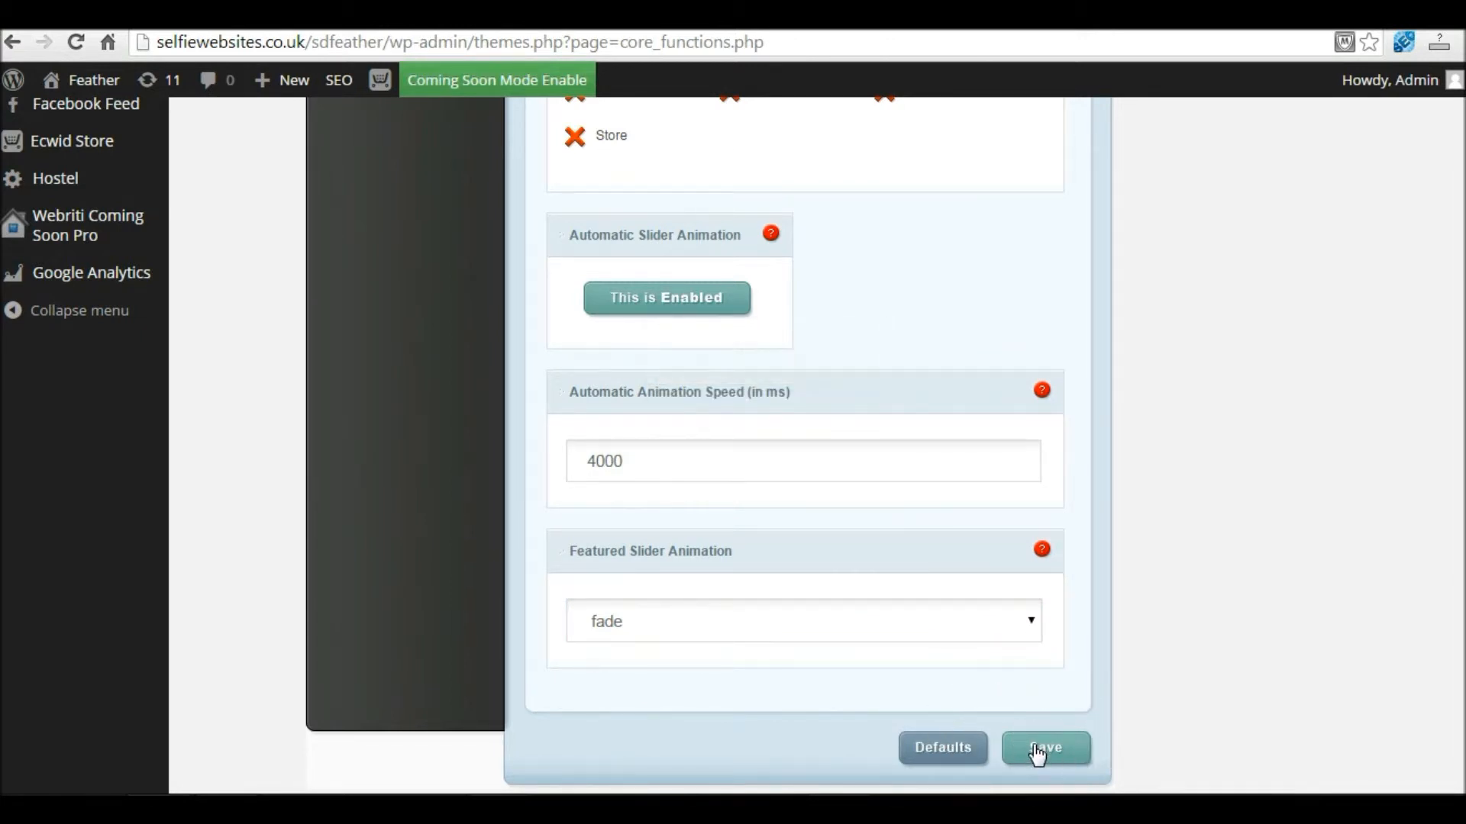
Visit the site's front page and check the posts and images shown in the featured slider
{"action": "mouse_move", "coordinate": [70, 84]}
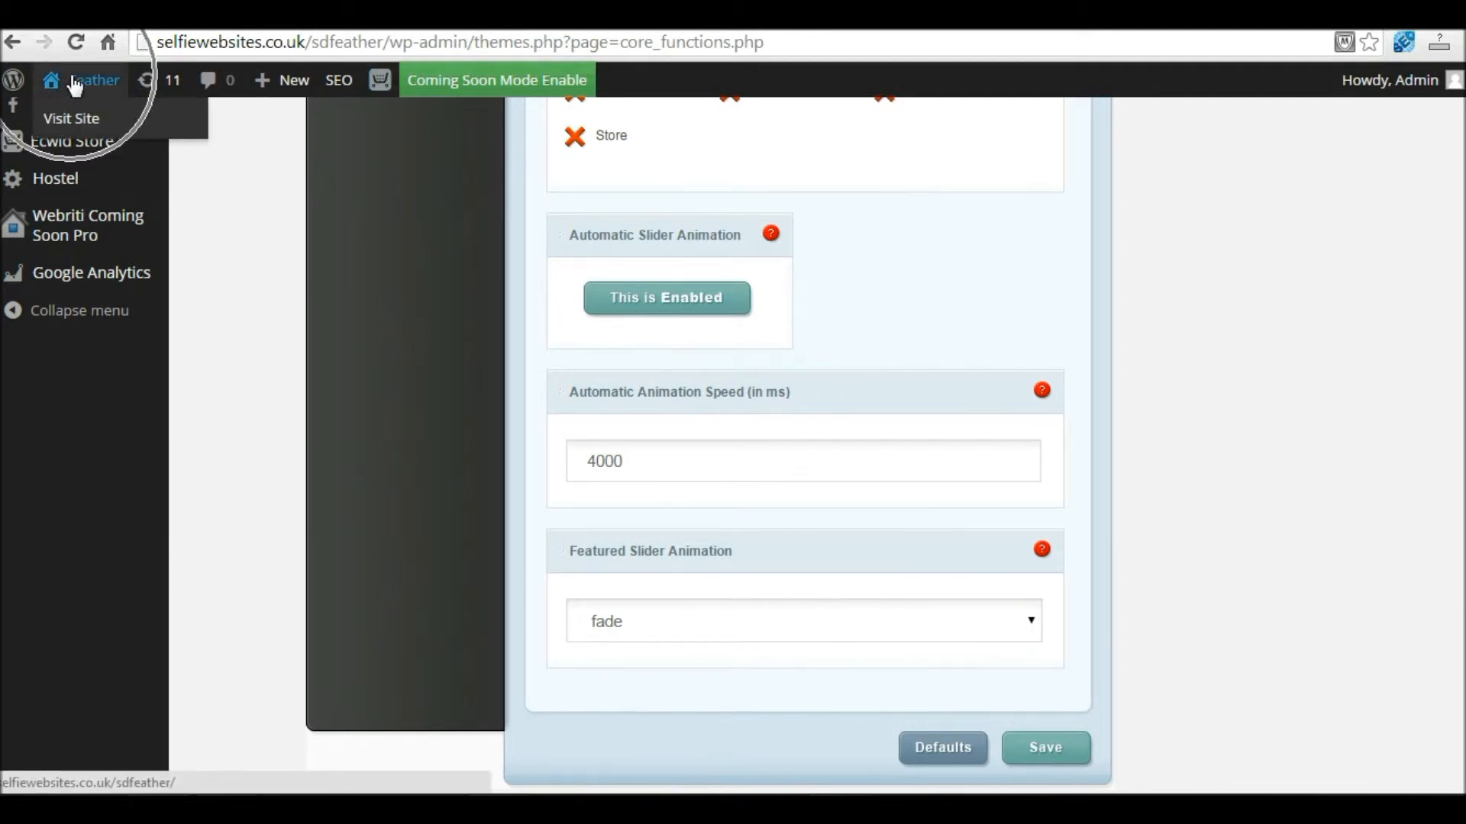
{"action": "left_click", "coordinate": [84, 90]}
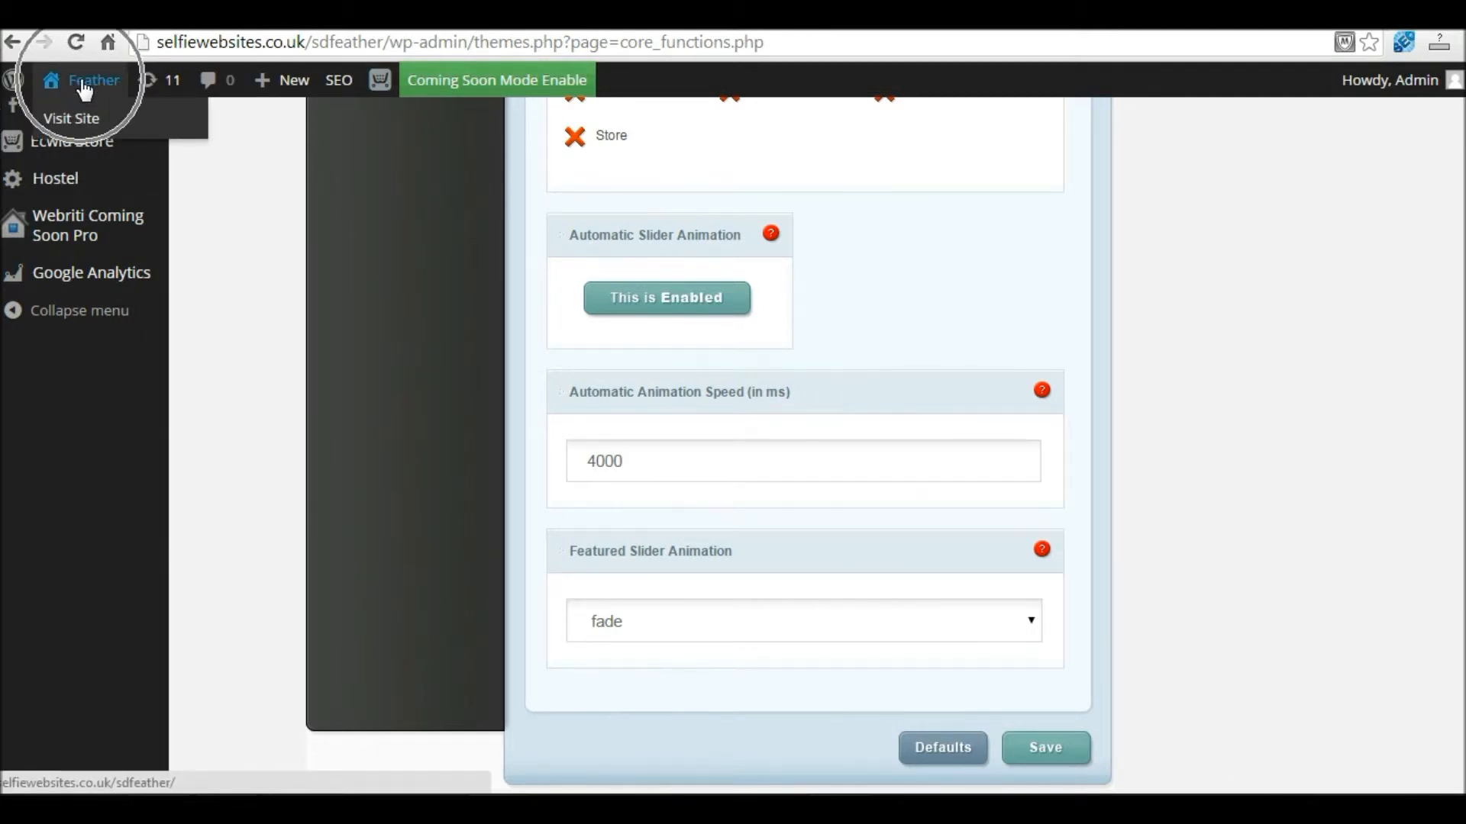
{"action": "left_click", "coordinate": [82, 84]}
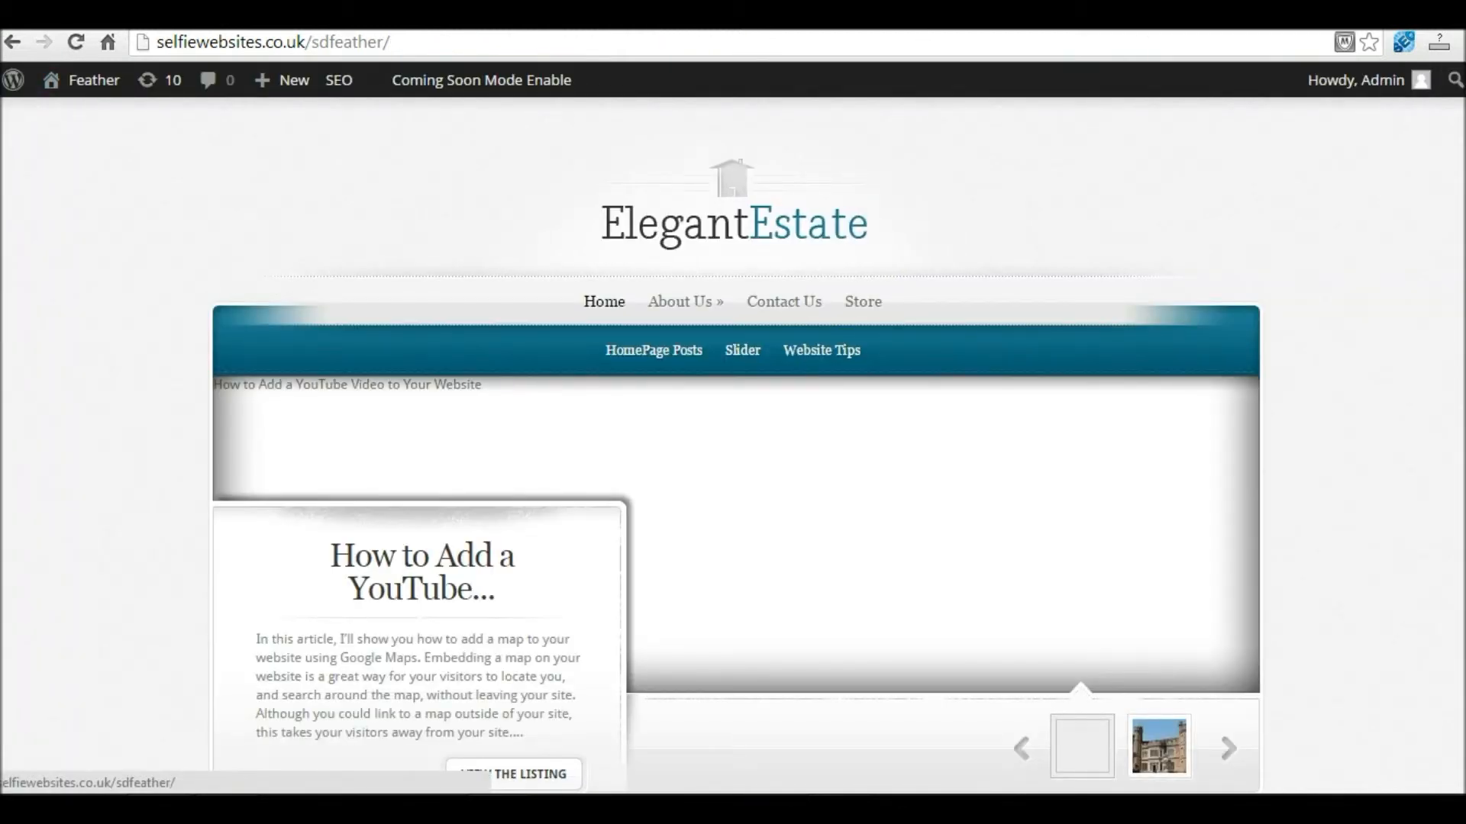
{"action": "scroll", "coordinate": [733, 445], "scroll_direction": "down", "scroll_amount": 3}
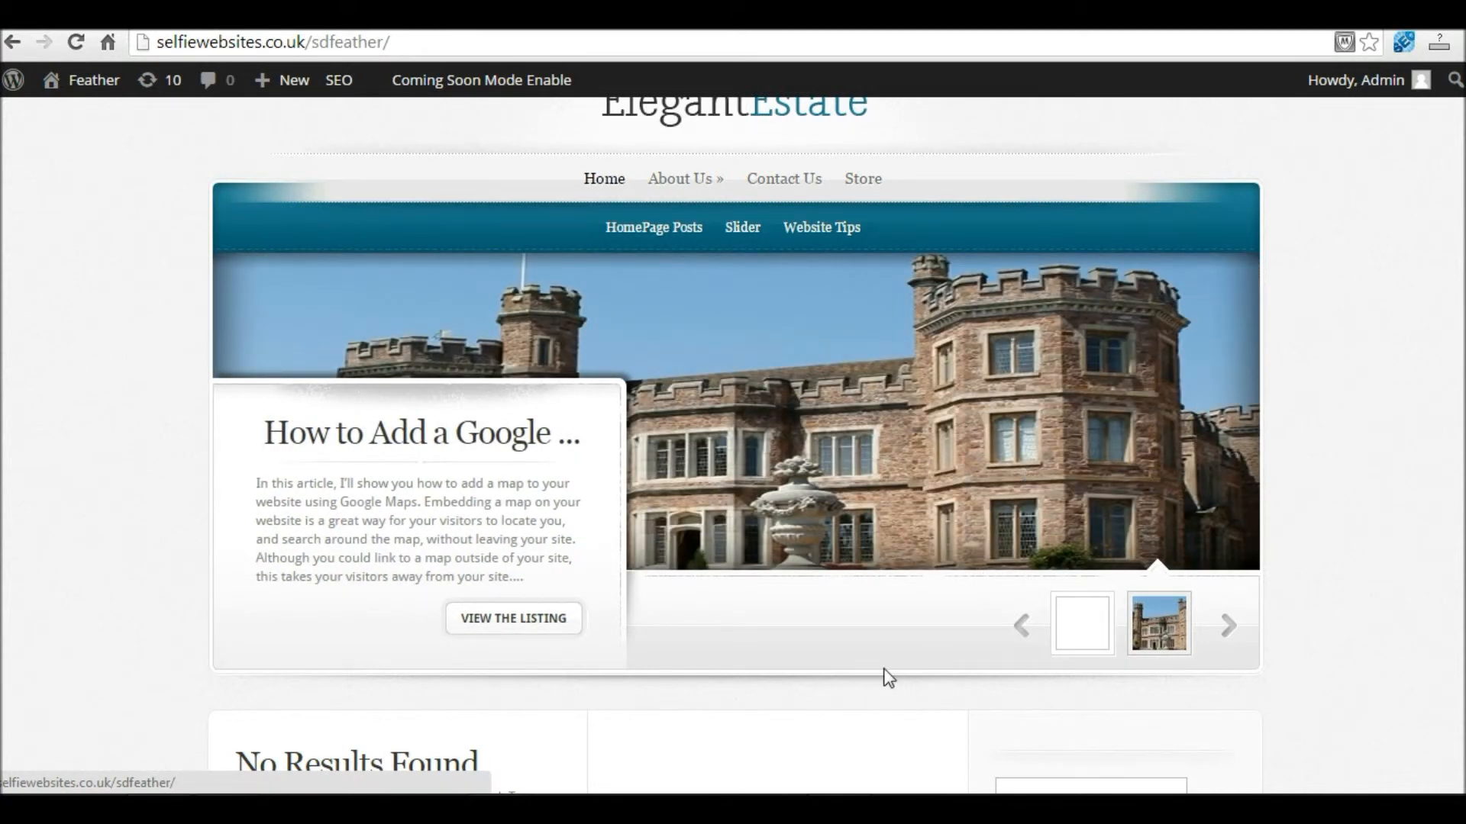
Open the YouTube video post from the slider for editing and set the Ferris wheel picture from the media library as its featured image
{"action": "left_click", "coordinate": [540, 651]}
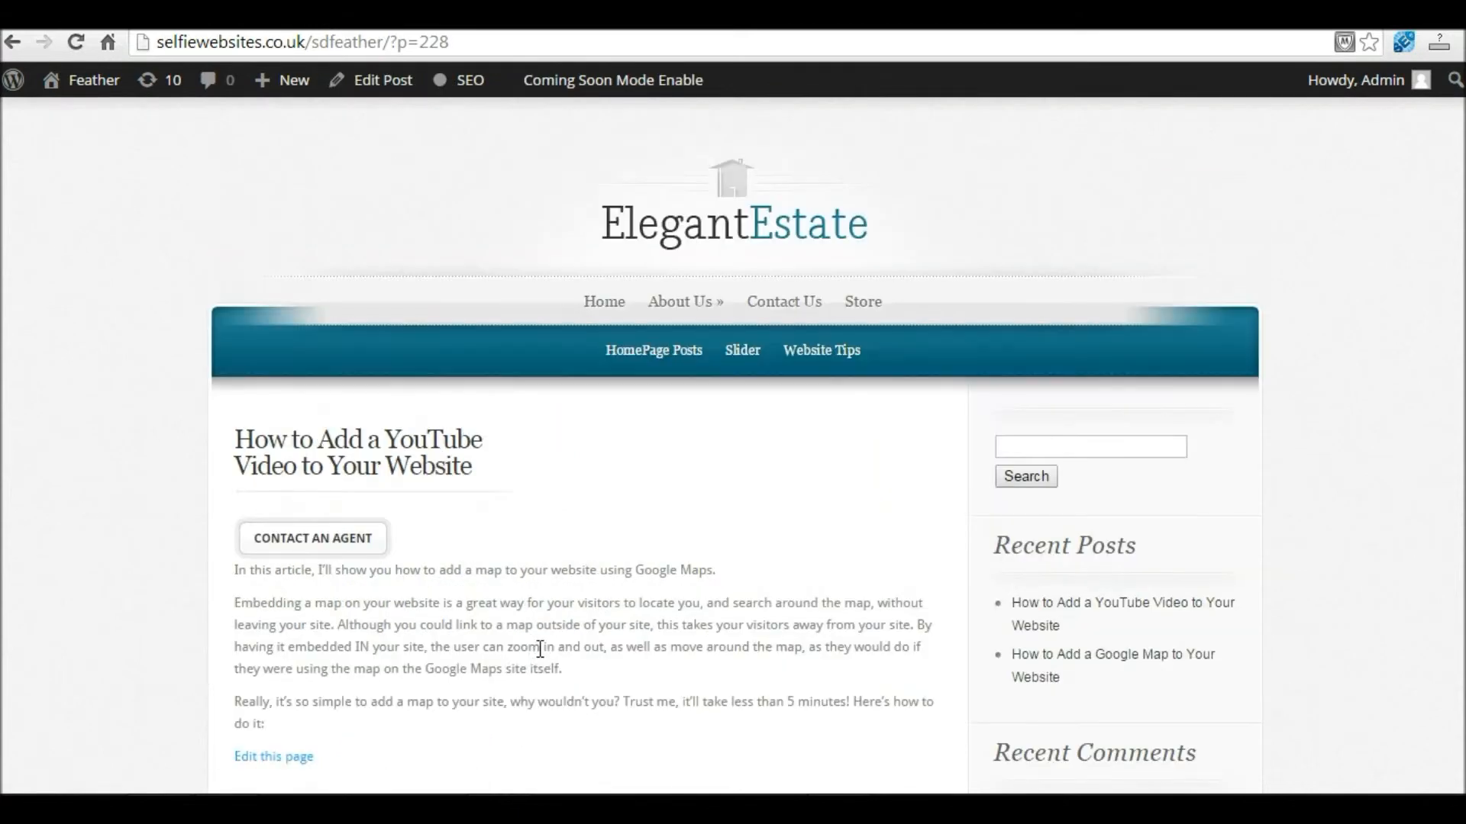
{"action": "left_click", "coordinate": [384, 85]}
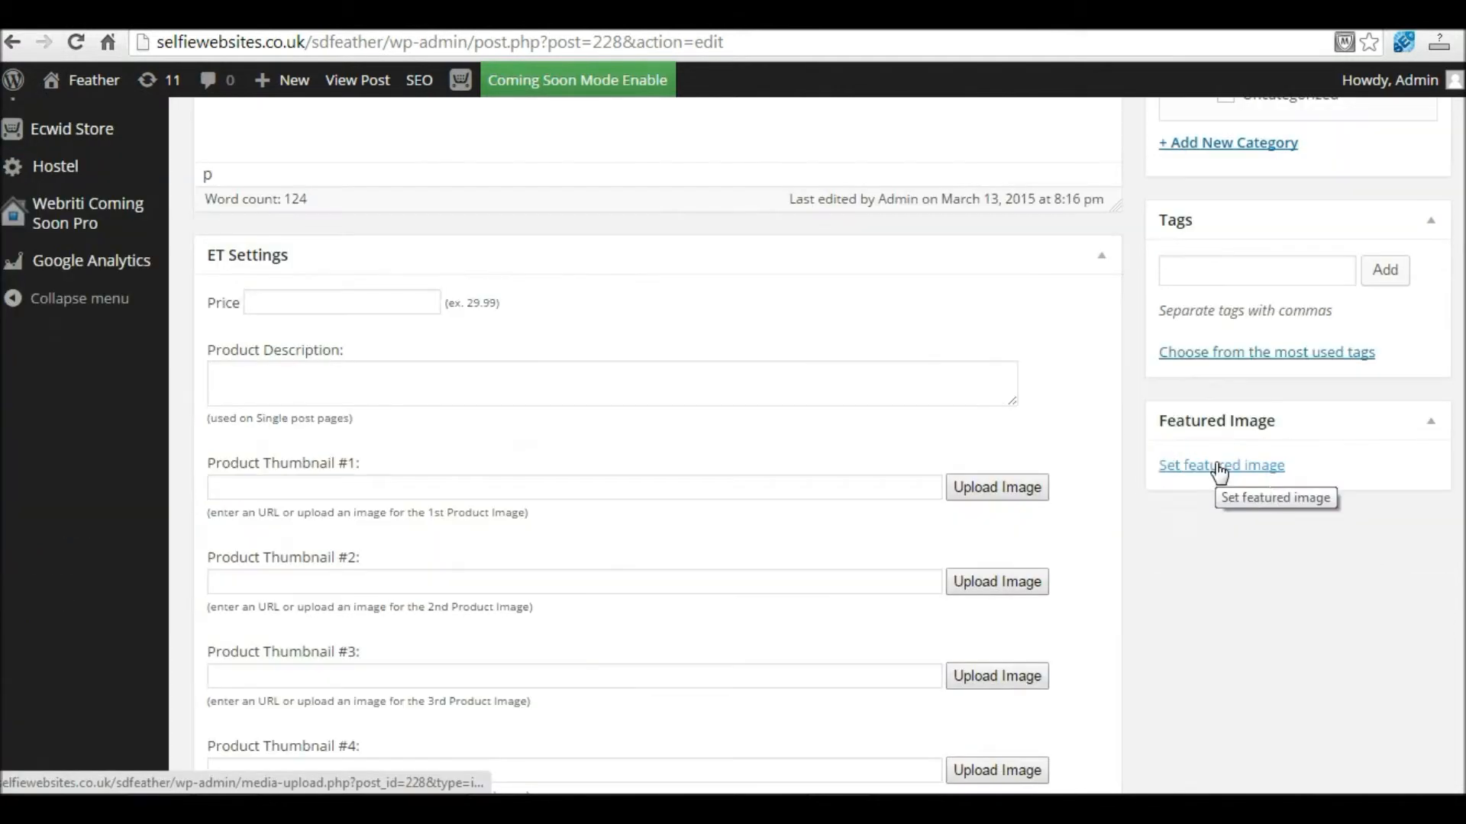
{"action": "left_click", "coordinate": [1218, 464]}
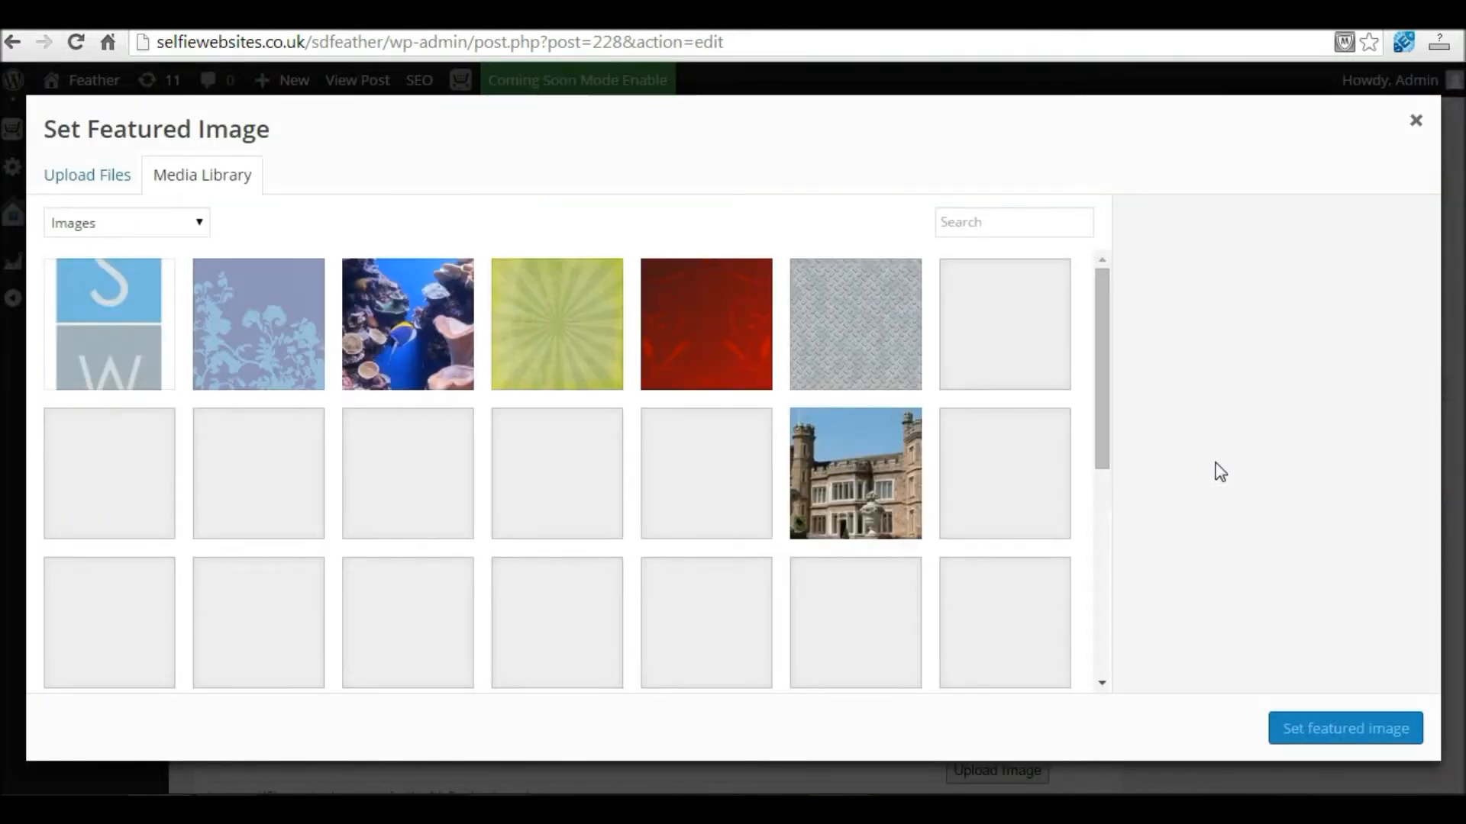
{"action": "left_click", "coordinate": [99, 181]}
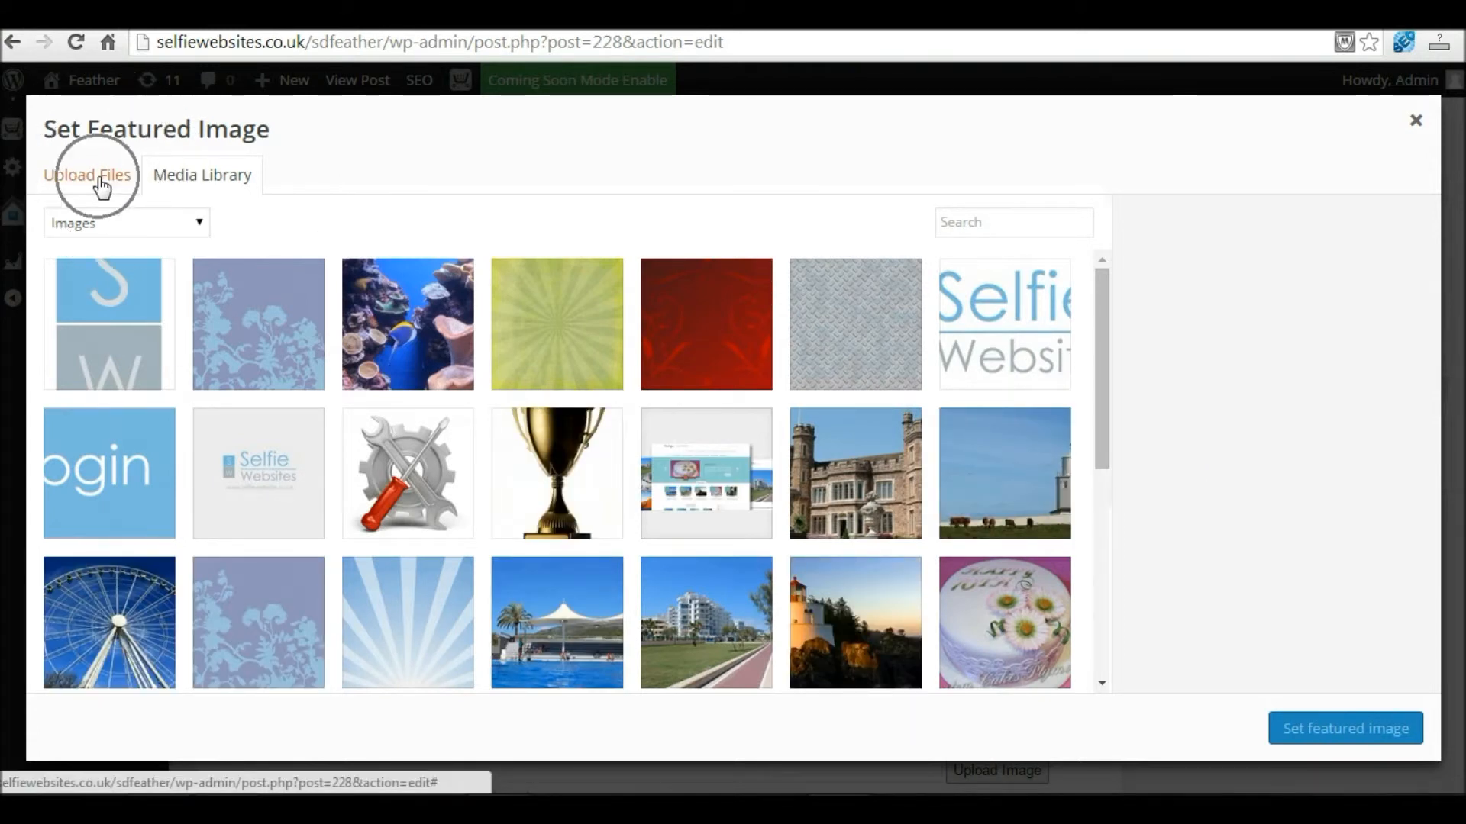
{"action": "left_click", "coordinate": [187, 183]}
{"action": "left_click", "coordinate": [187, 183]}
{"action": "left_click", "coordinate": [188, 184]}
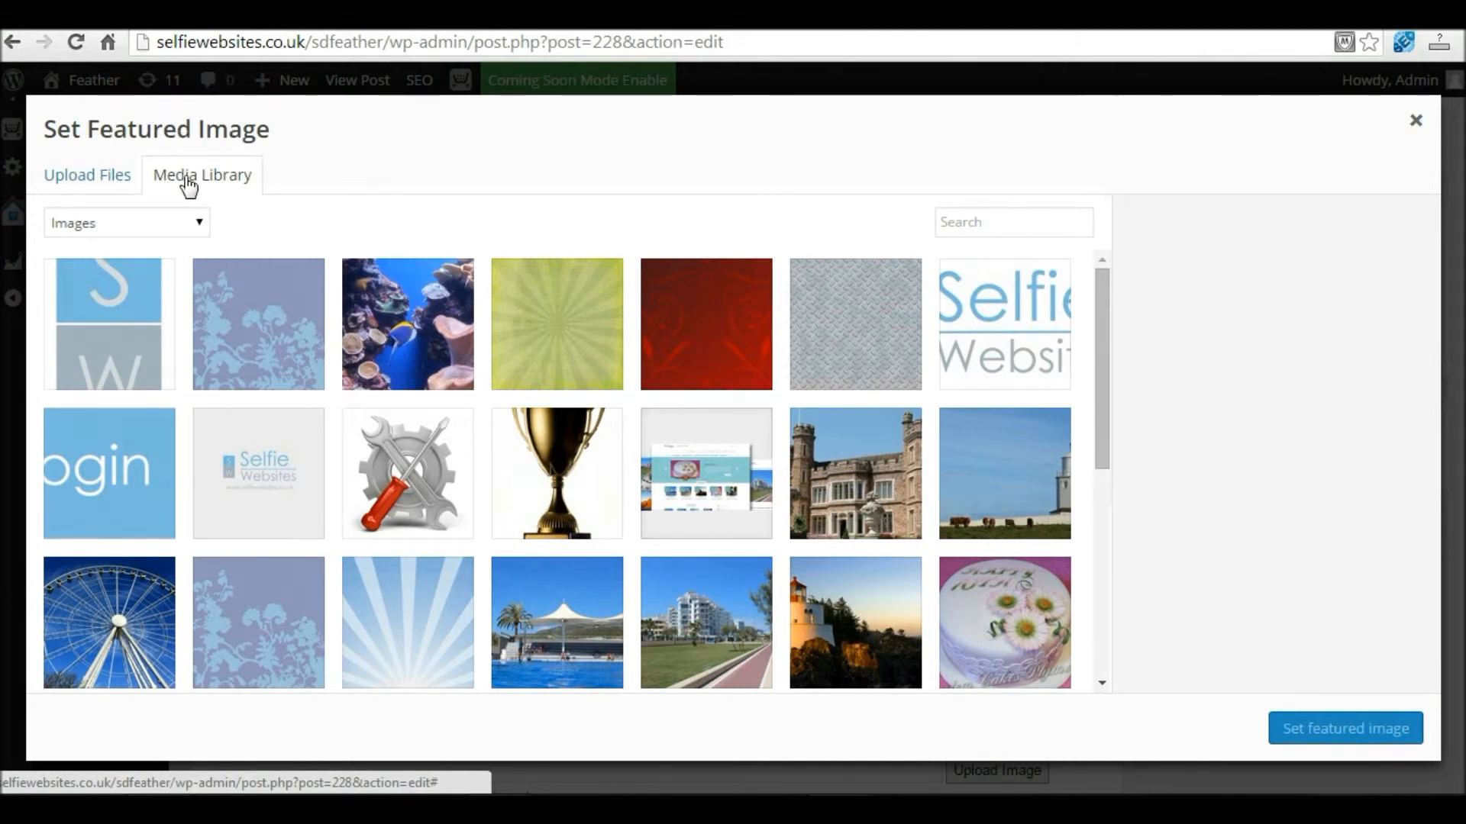
{"action": "left_click", "coordinate": [109, 592]}
{"action": "left_click", "coordinate": [109, 592]}
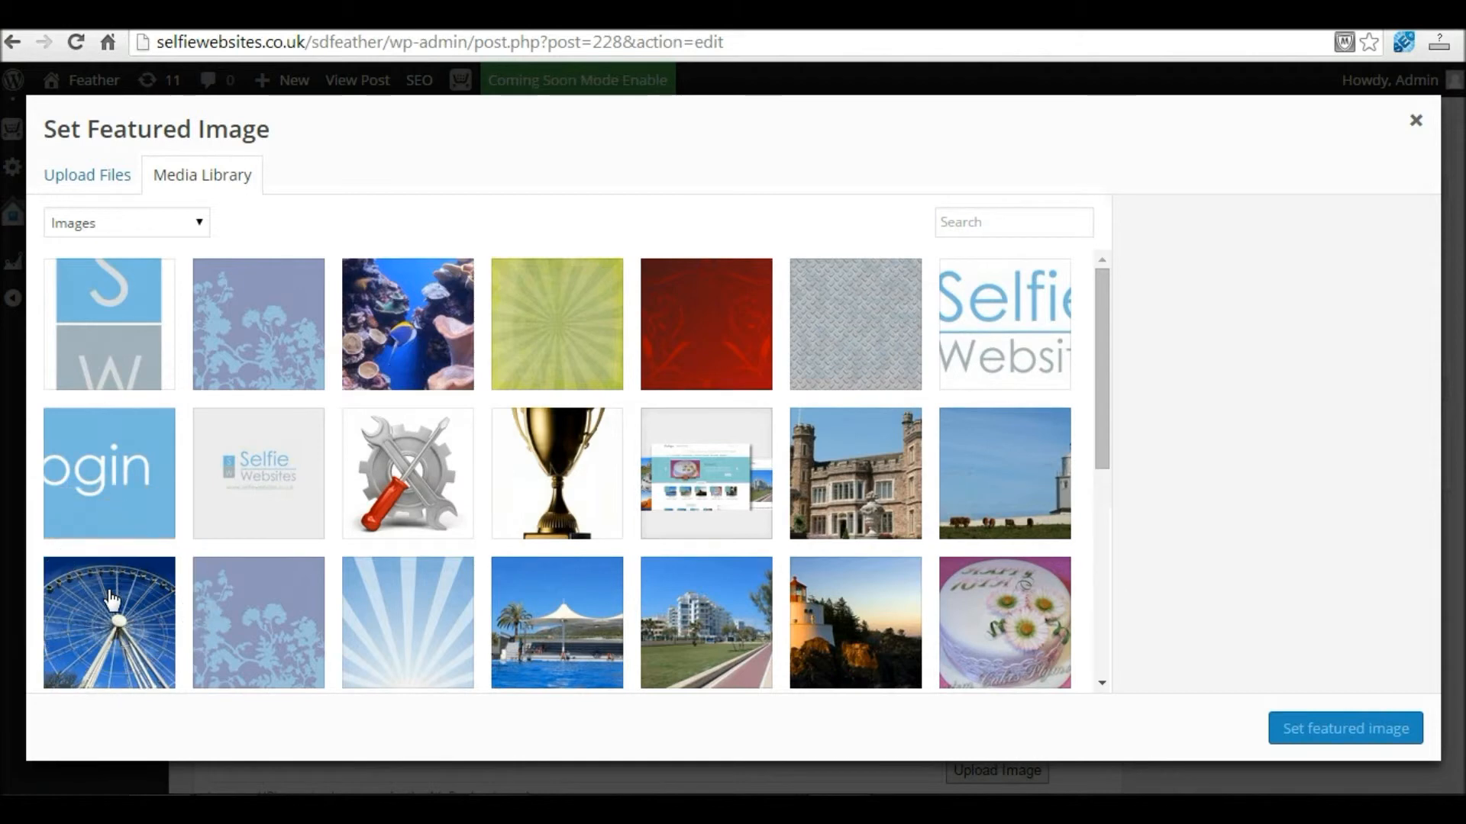
{"action": "left_click", "coordinate": [1336, 733]}
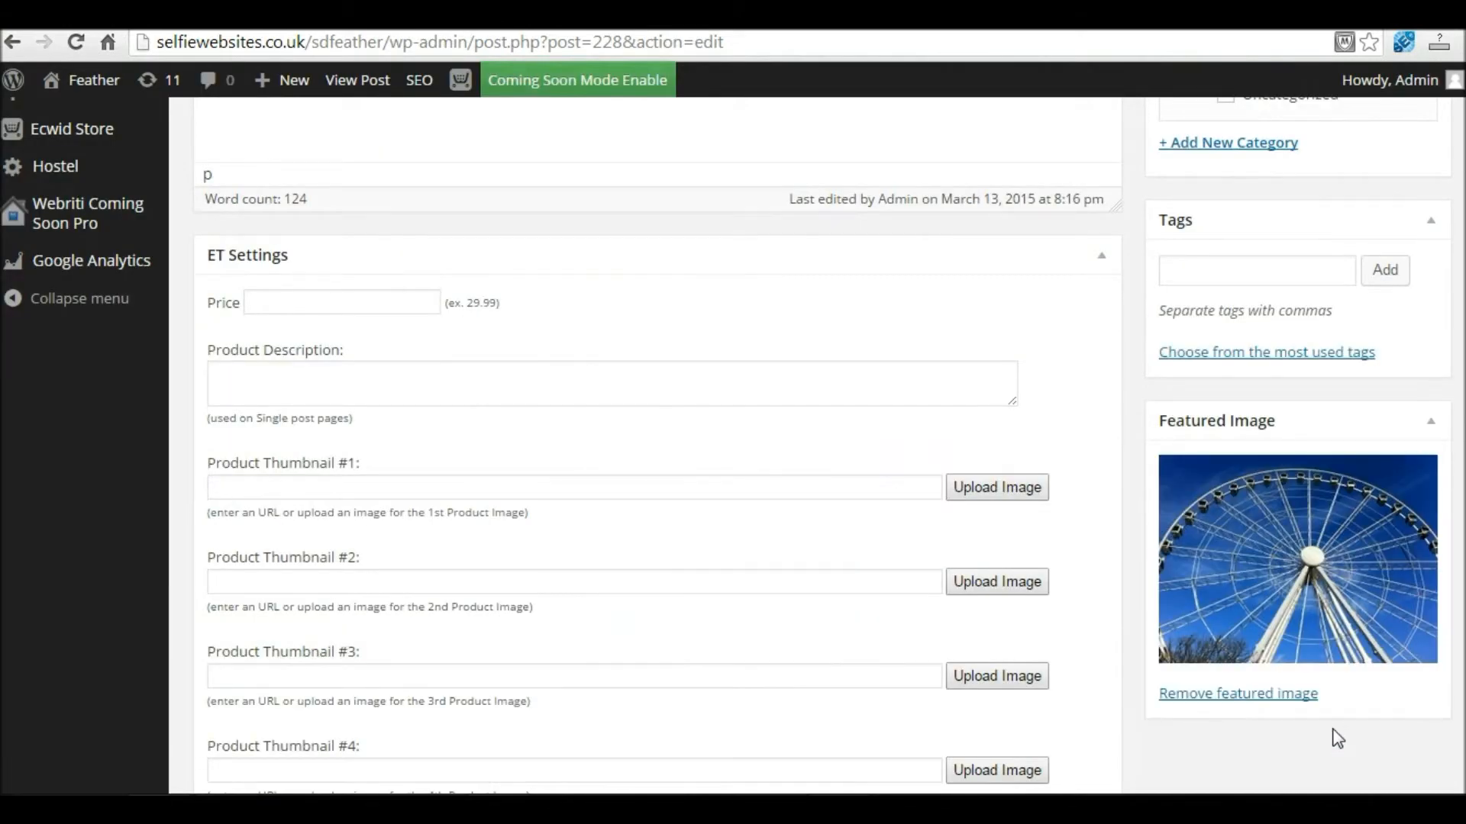
Update the YouTube video post and check its slide on the site's front page
{"action": "scroll", "coordinate": [1427, 572], "scroll_direction": "up", "scroll_amount": 5}
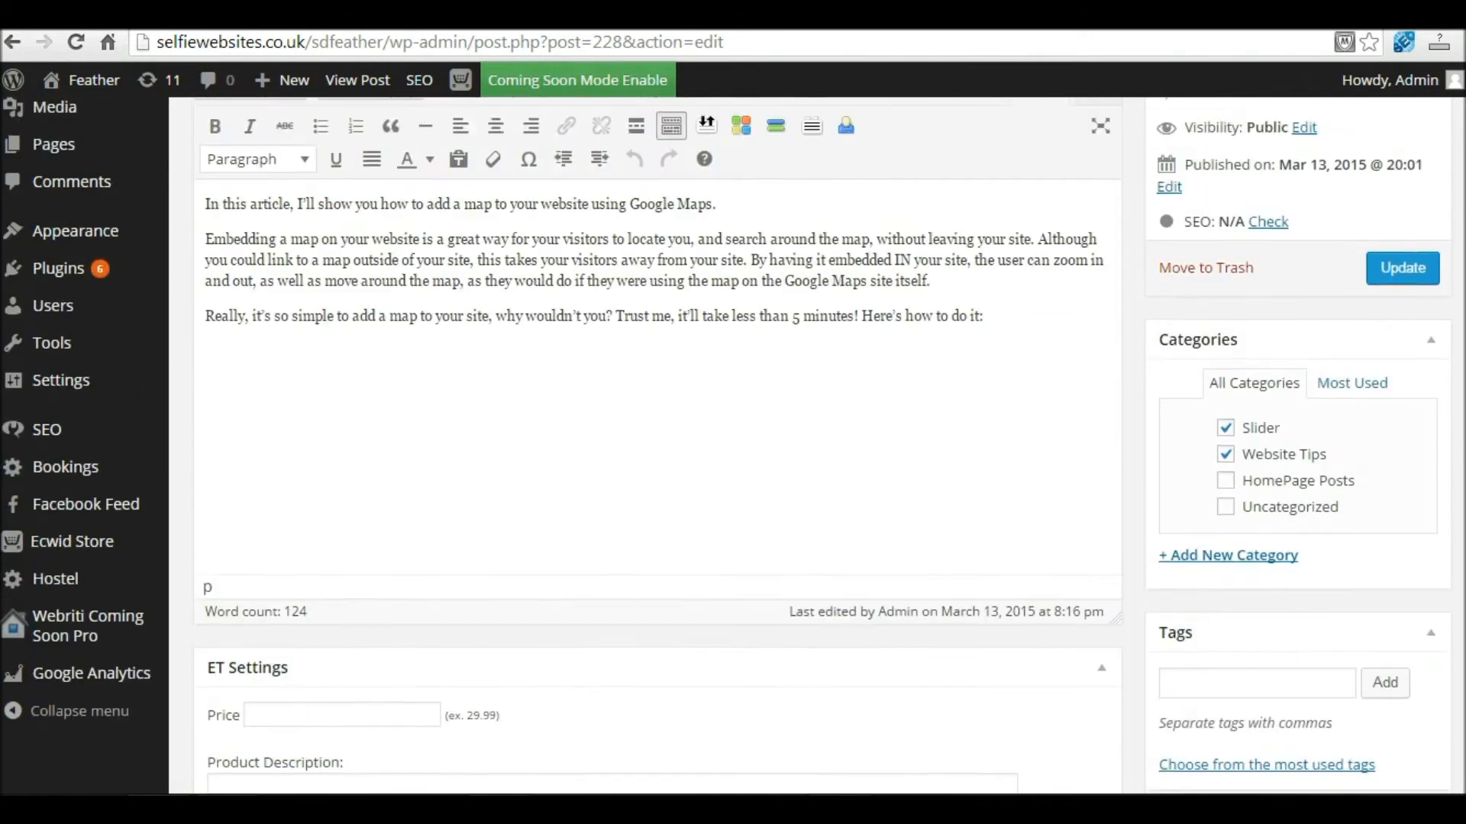
{"action": "scroll", "coordinate": [1416, 355], "scroll_direction": "up", "scroll_amount": 1}
{"action": "left_click", "coordinate": [1410, 359]}
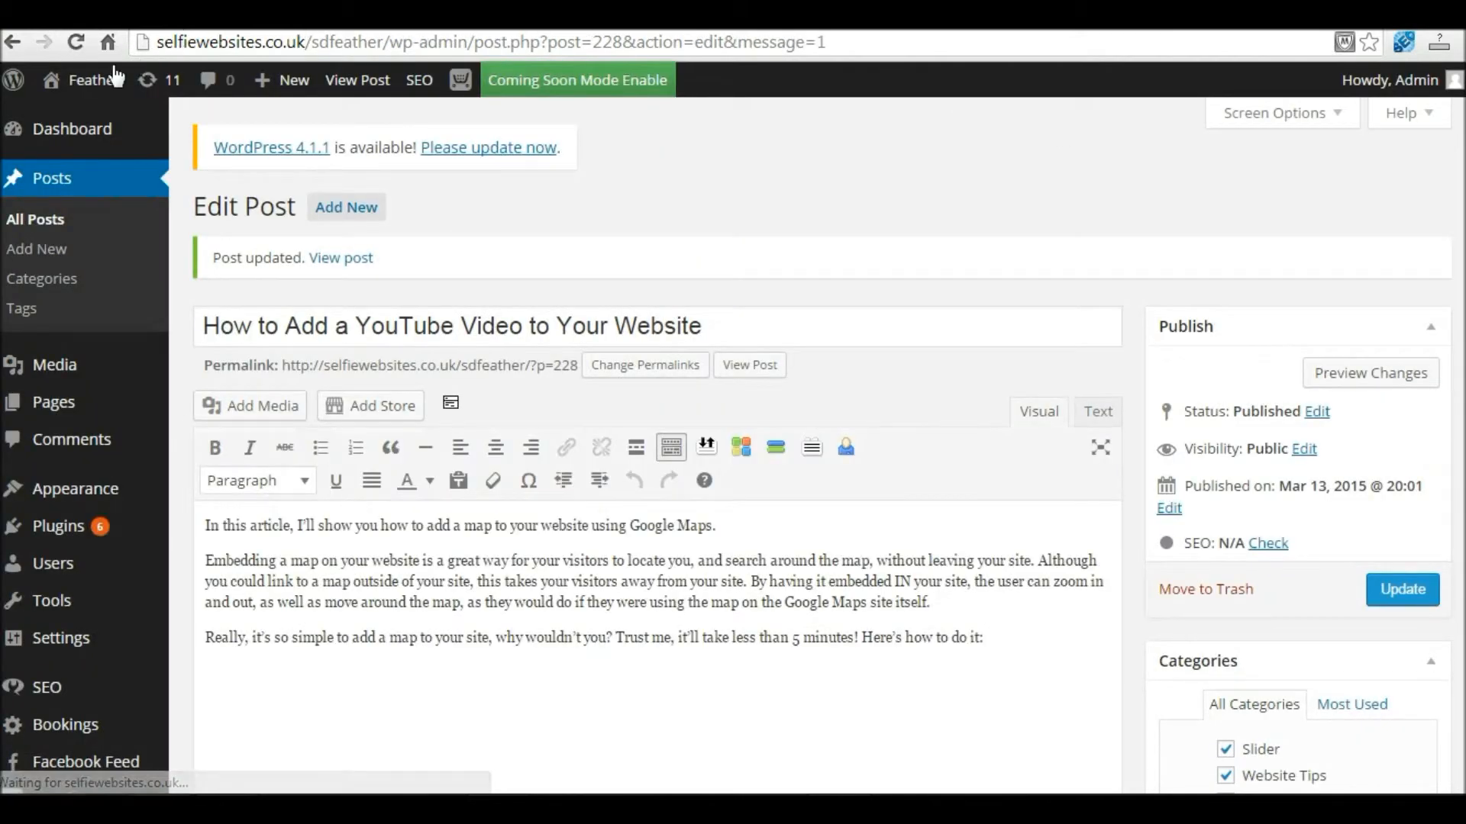
{"action": "left_click", "coordinate": [89, 74]}
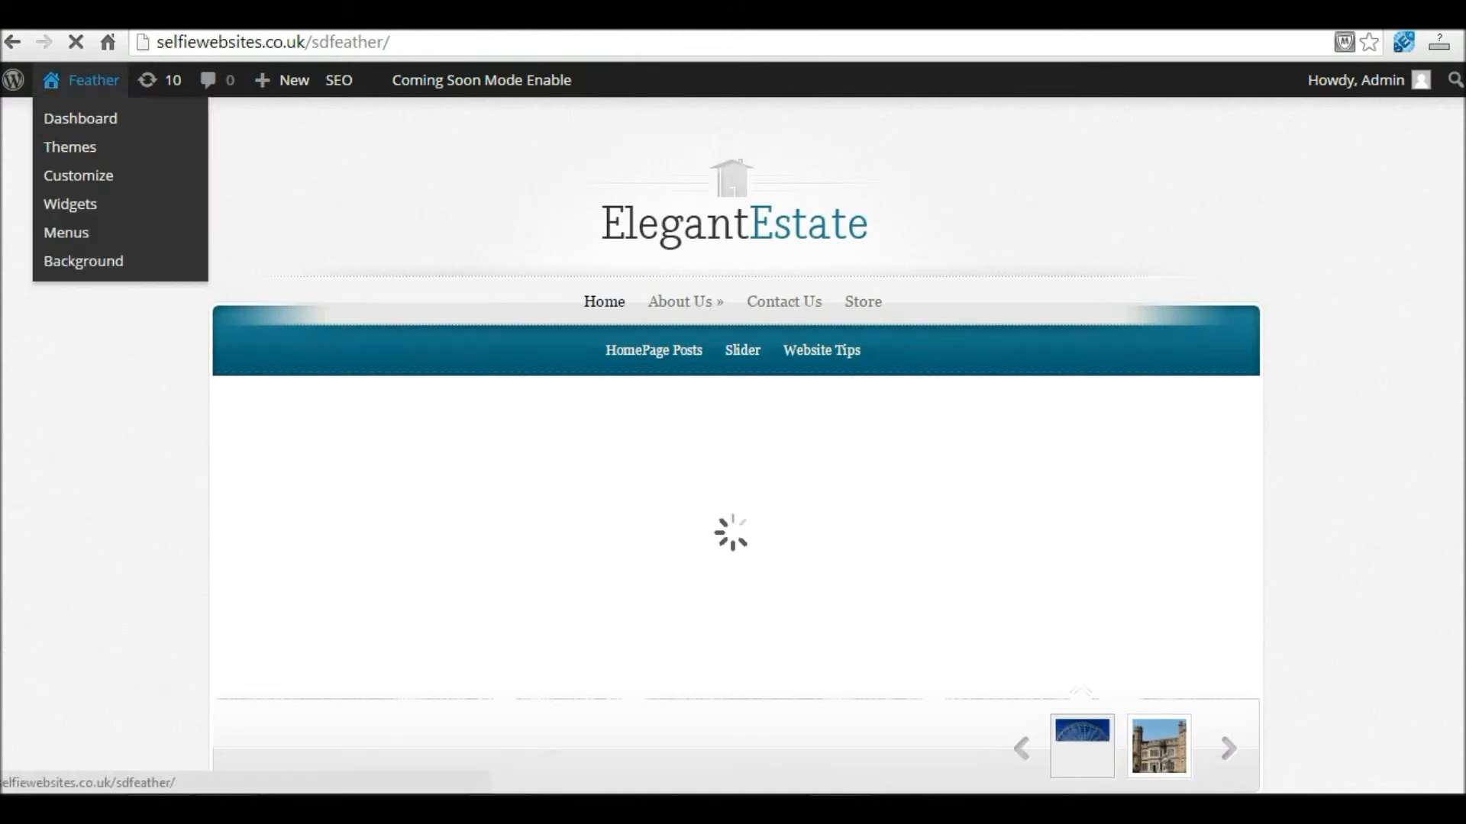
{"action": "scroll", "coordinate": [732, 443], "scroll_direction": "down", "scroll_amount": 2}
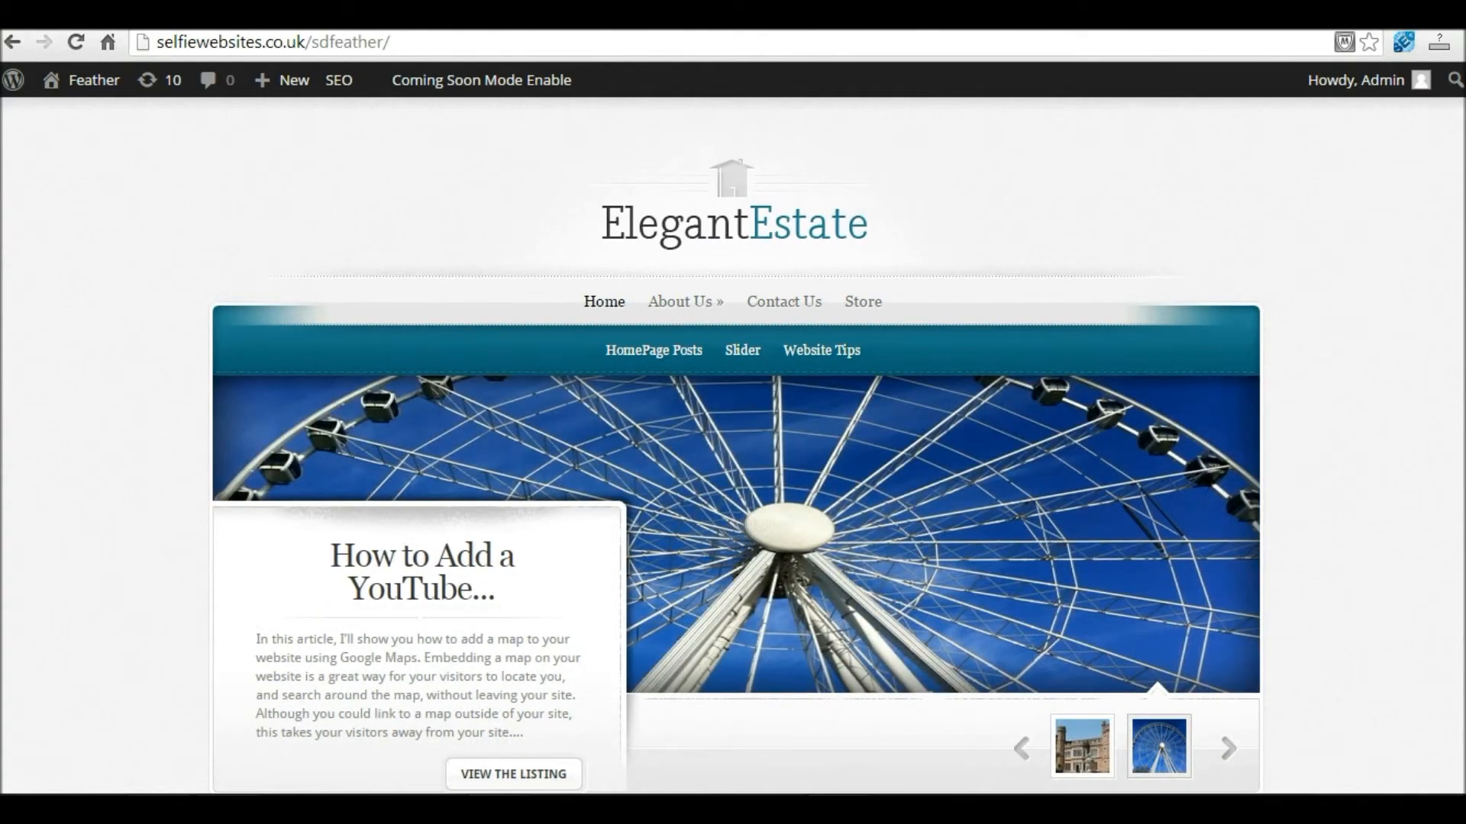
Switch between the two featured slider thumbnails on the front page to check the order of the posts
{"action": "scroll", "coordinate": [733, 443], "scroll_direction": "down", "scroll_amount": 2}
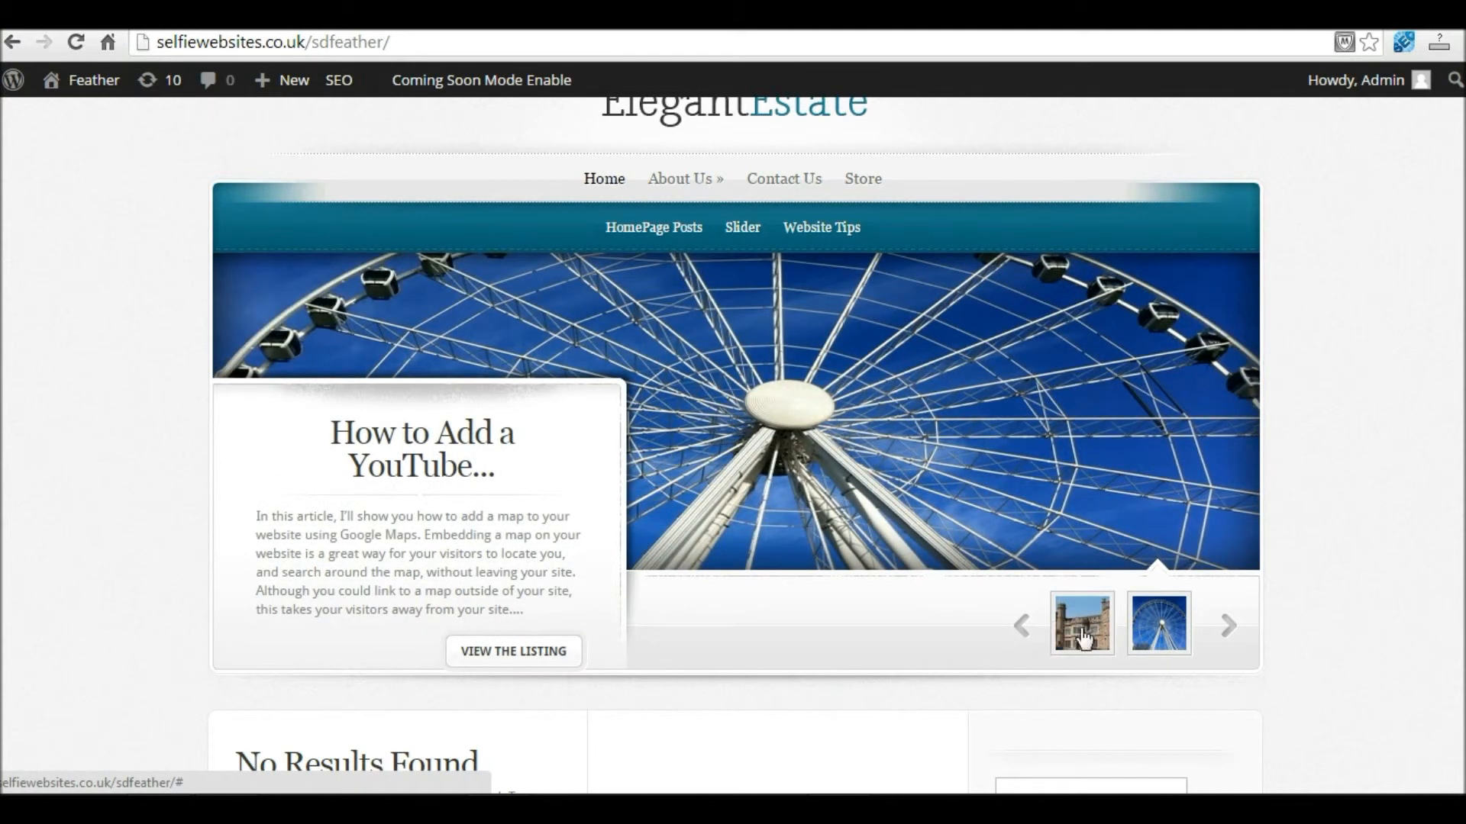
{"action": "left_click", "coordinate": [1068, 623]}
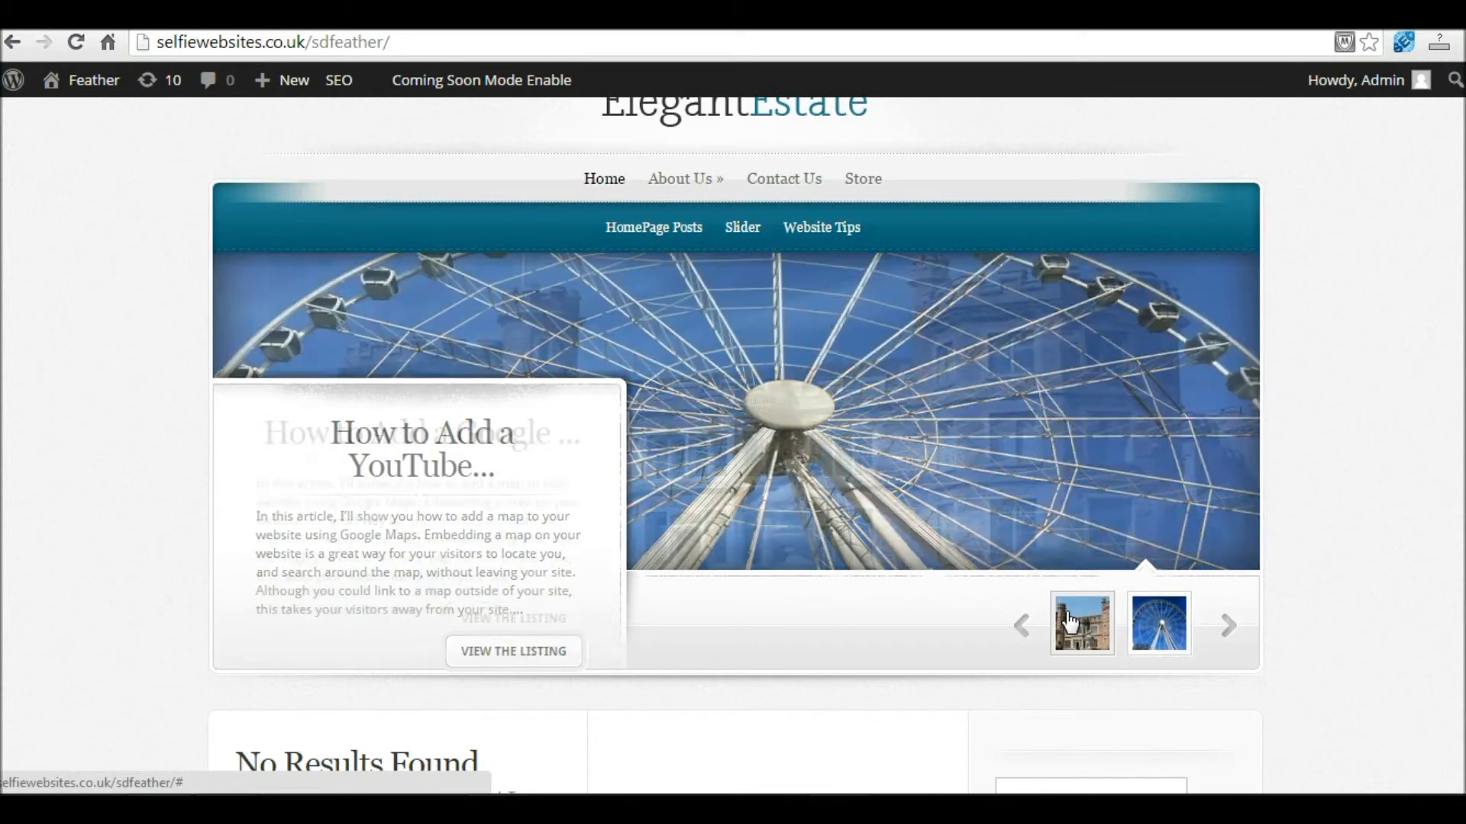
{"action": "left_click", "coordinate": [1163, 634]}
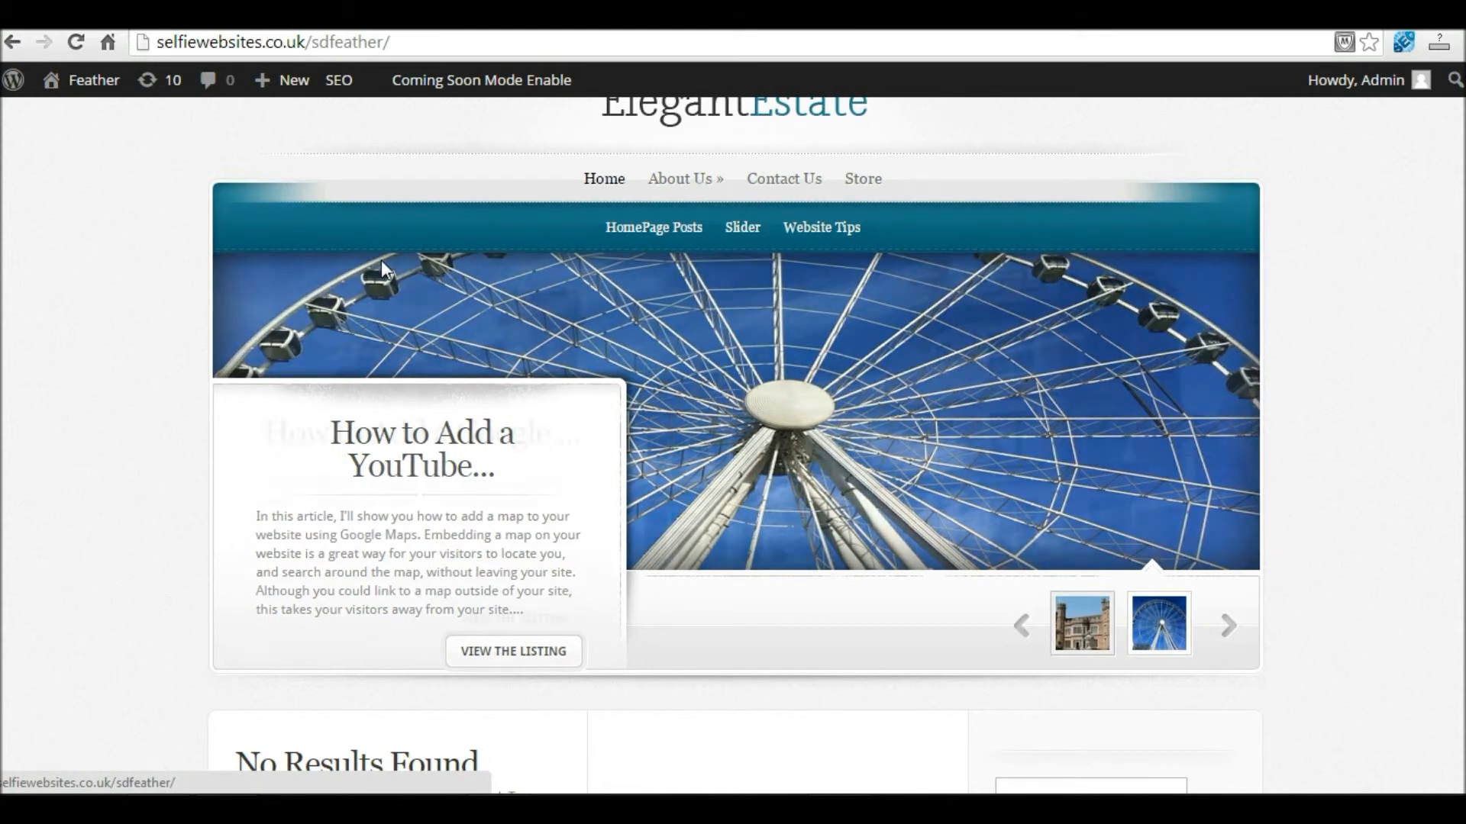
Open the post "How to Add a Google Map to Your Website" for editing and check its featured image and publish date
{"action": "left_click", "coordinate": [94, 80]}
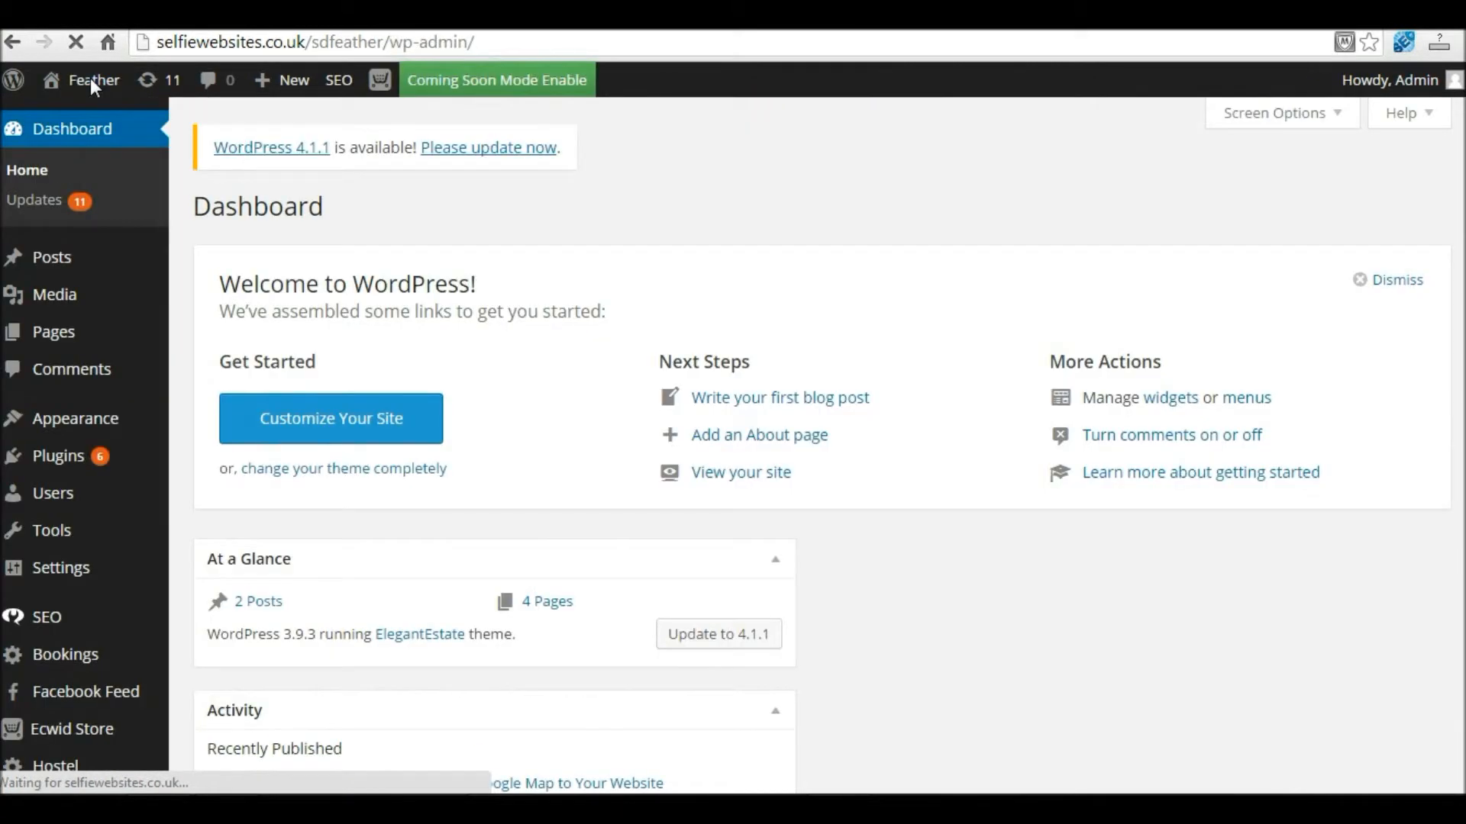
{"action": "left_click", "coordinate": [57, 258]}
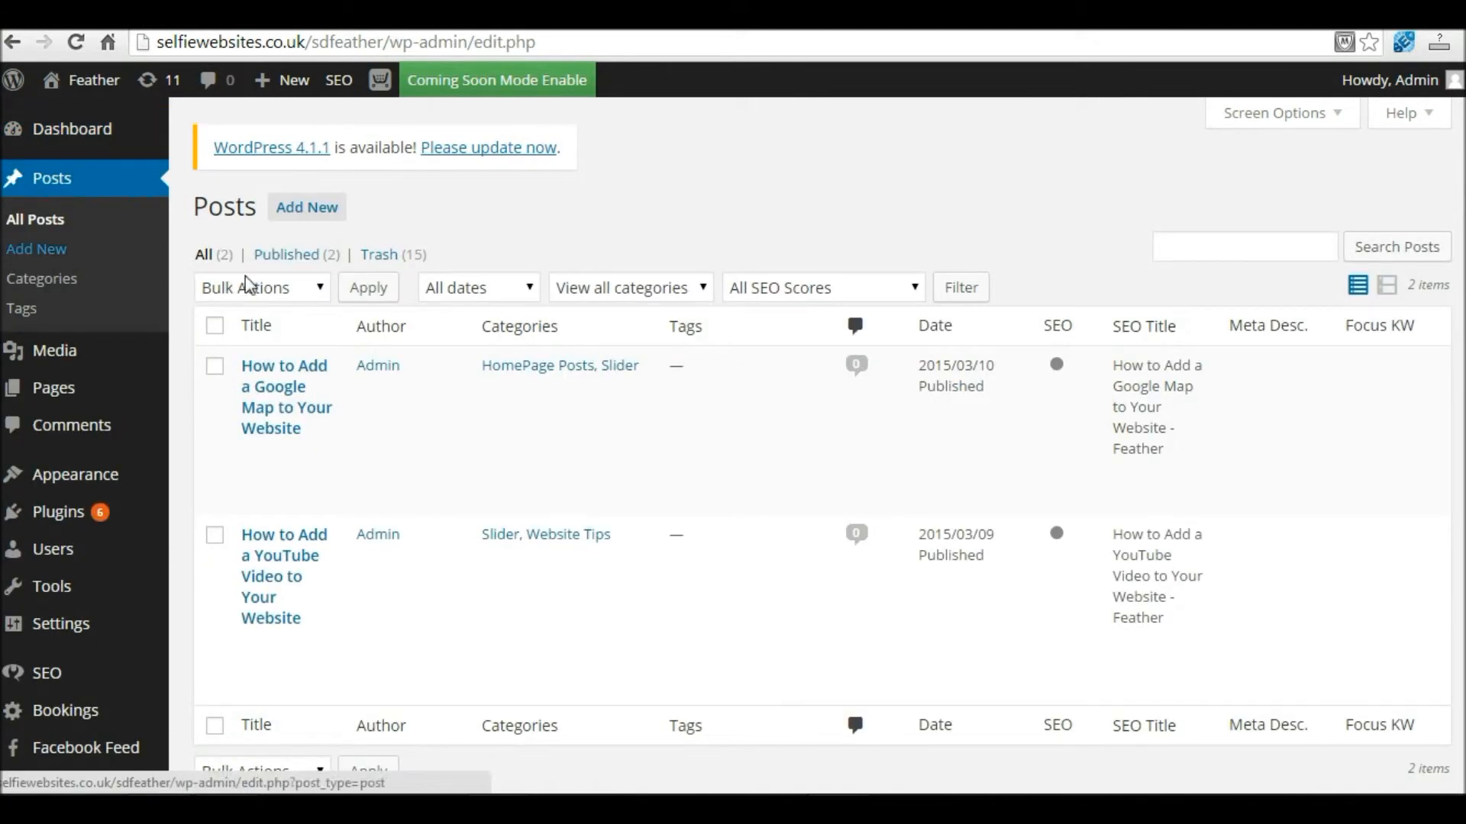
{"action": "left_click", "coordinate": [254, 458]}
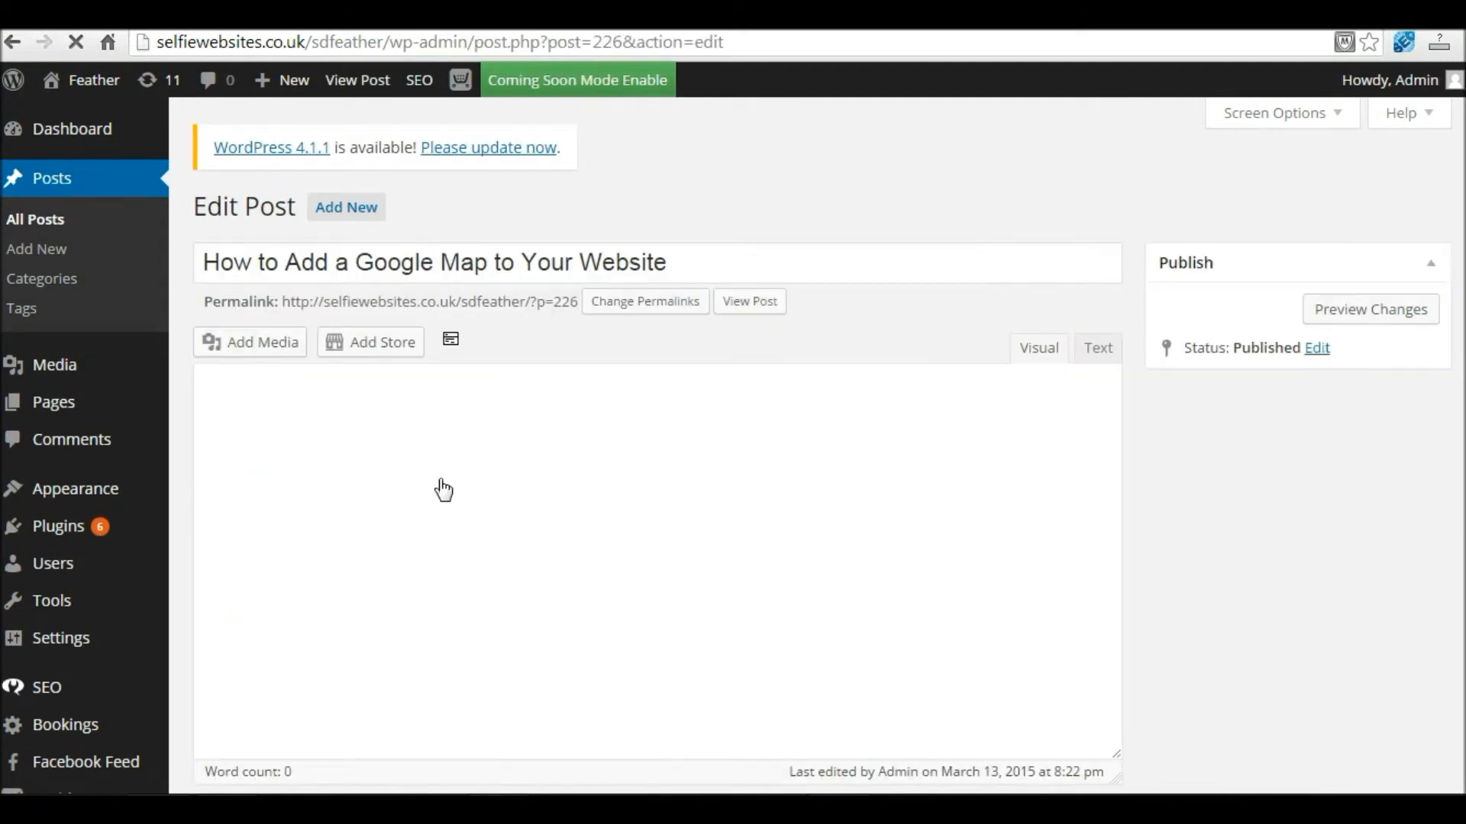
{"action": "scroll", "coordinate": [1261, 449], "scroll_direction": "down", "scroll_amount": 8}
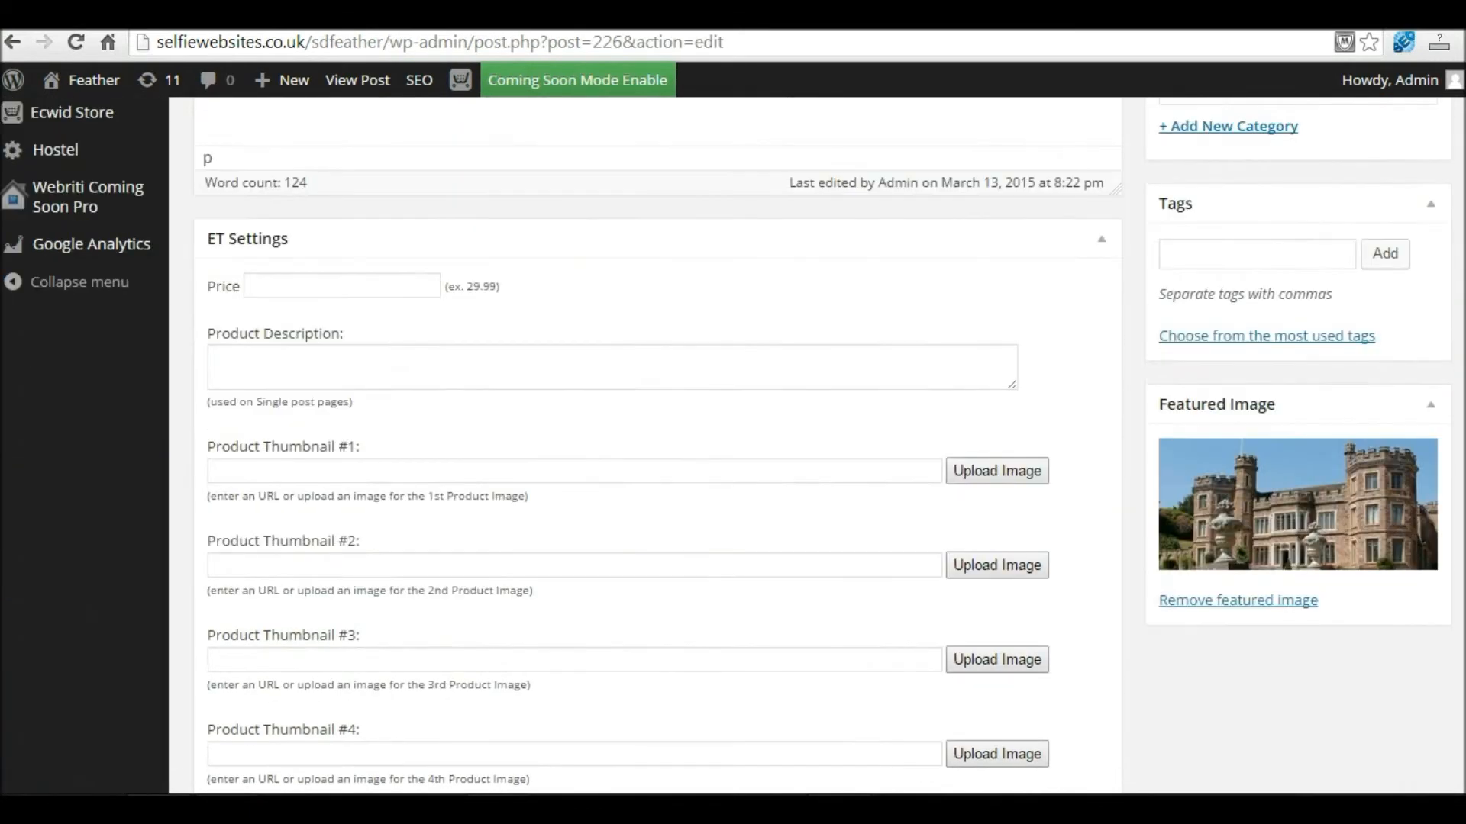
{"action": "scroll", "coordinate": [1261, 449], "scroll_direction": "up", "scroll_amount": 7}
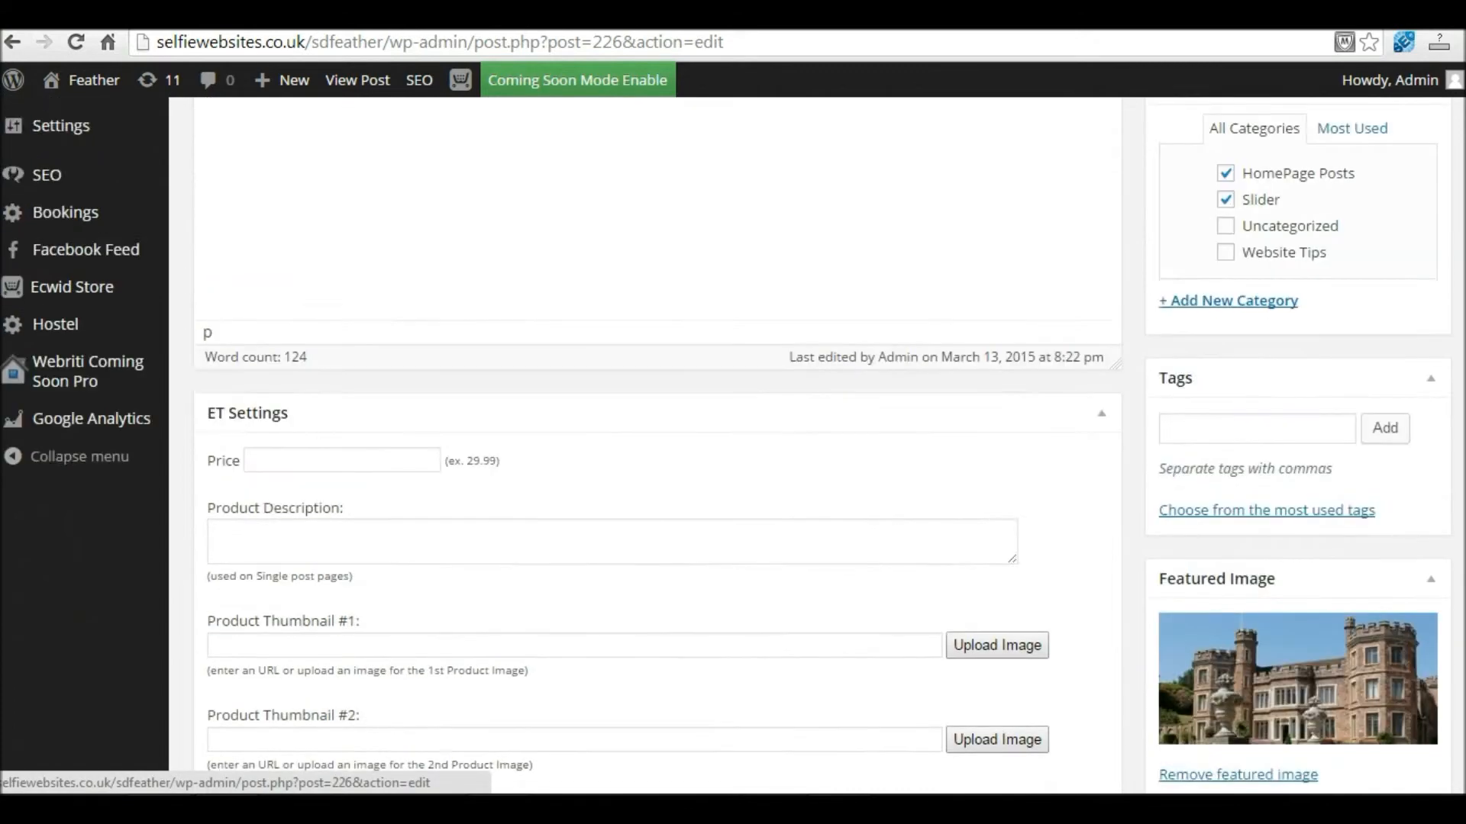
{"action": "scroll", "coordinate": [1261, 449], "scroll_direction": "up", "scroll_amount": 2}
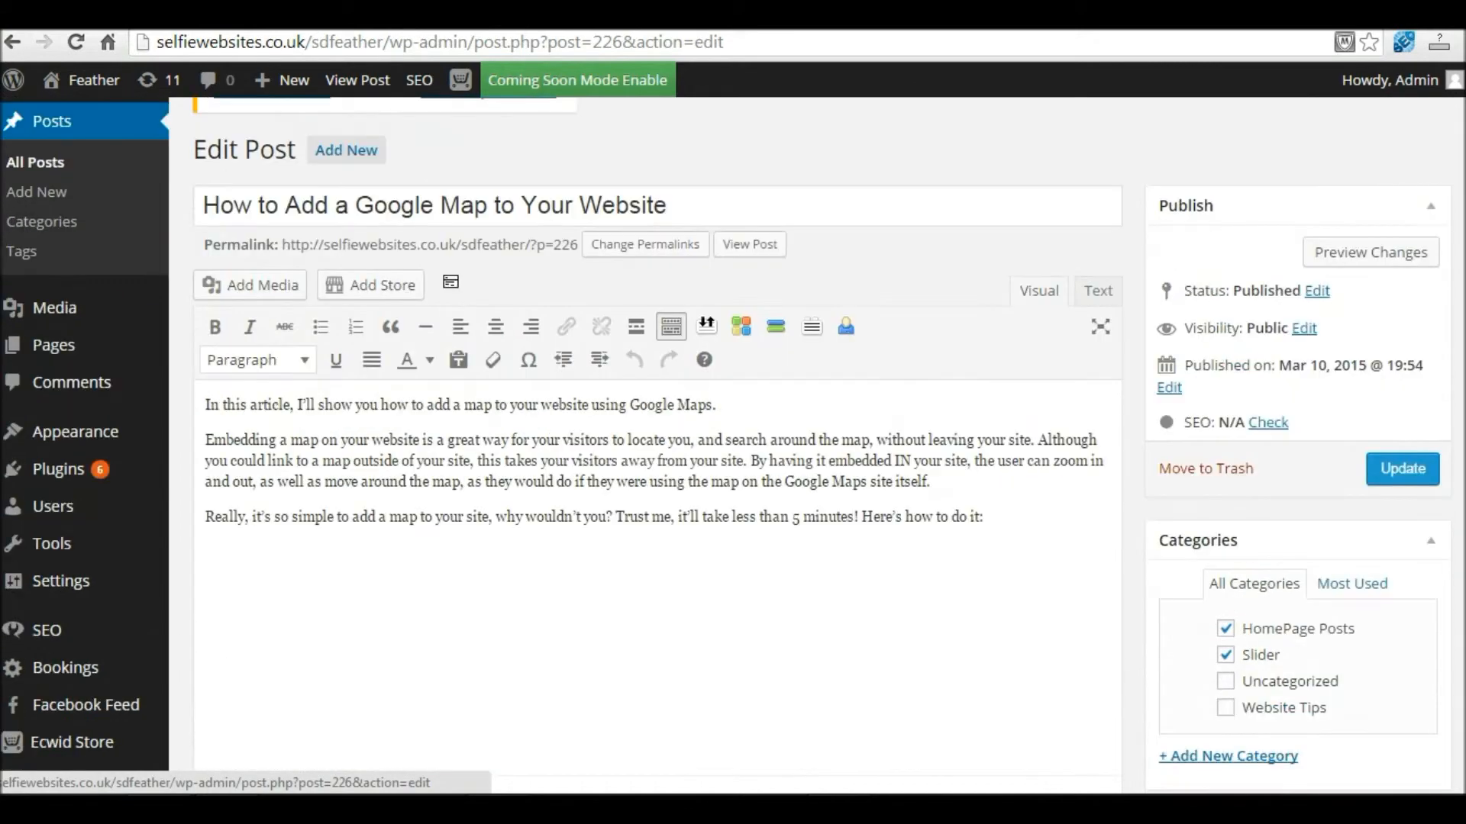
{"action": "left_click_drag", "start_coordinate": [1202, 365], "coordinate": [1430, 366]}
{"action": "left_click", "coordinate": [1257, 366]}
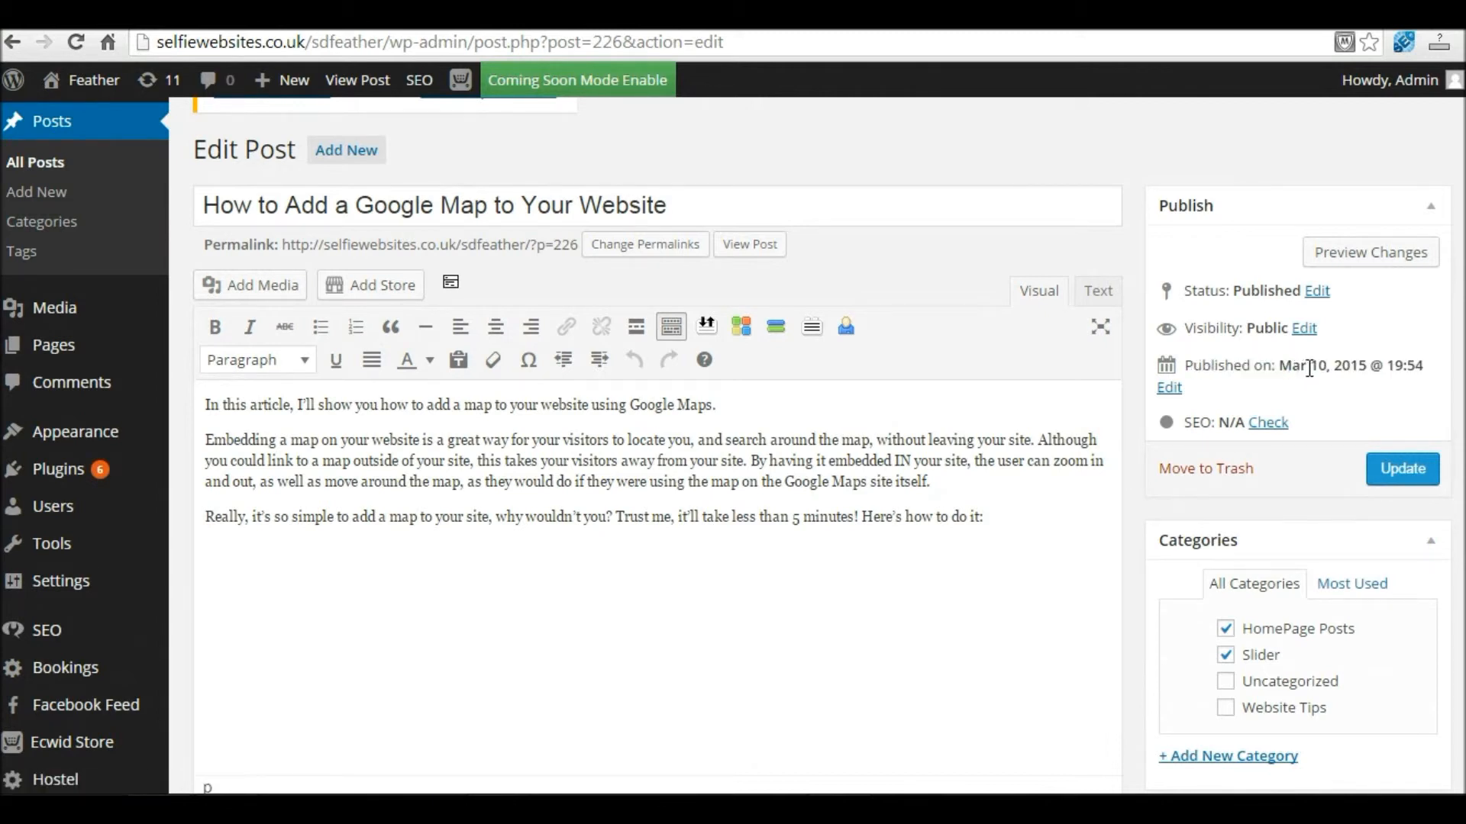
{"action": "left_click_drag", "start_coordinate": [1280, 365], "coordinate": [1368, 367]}
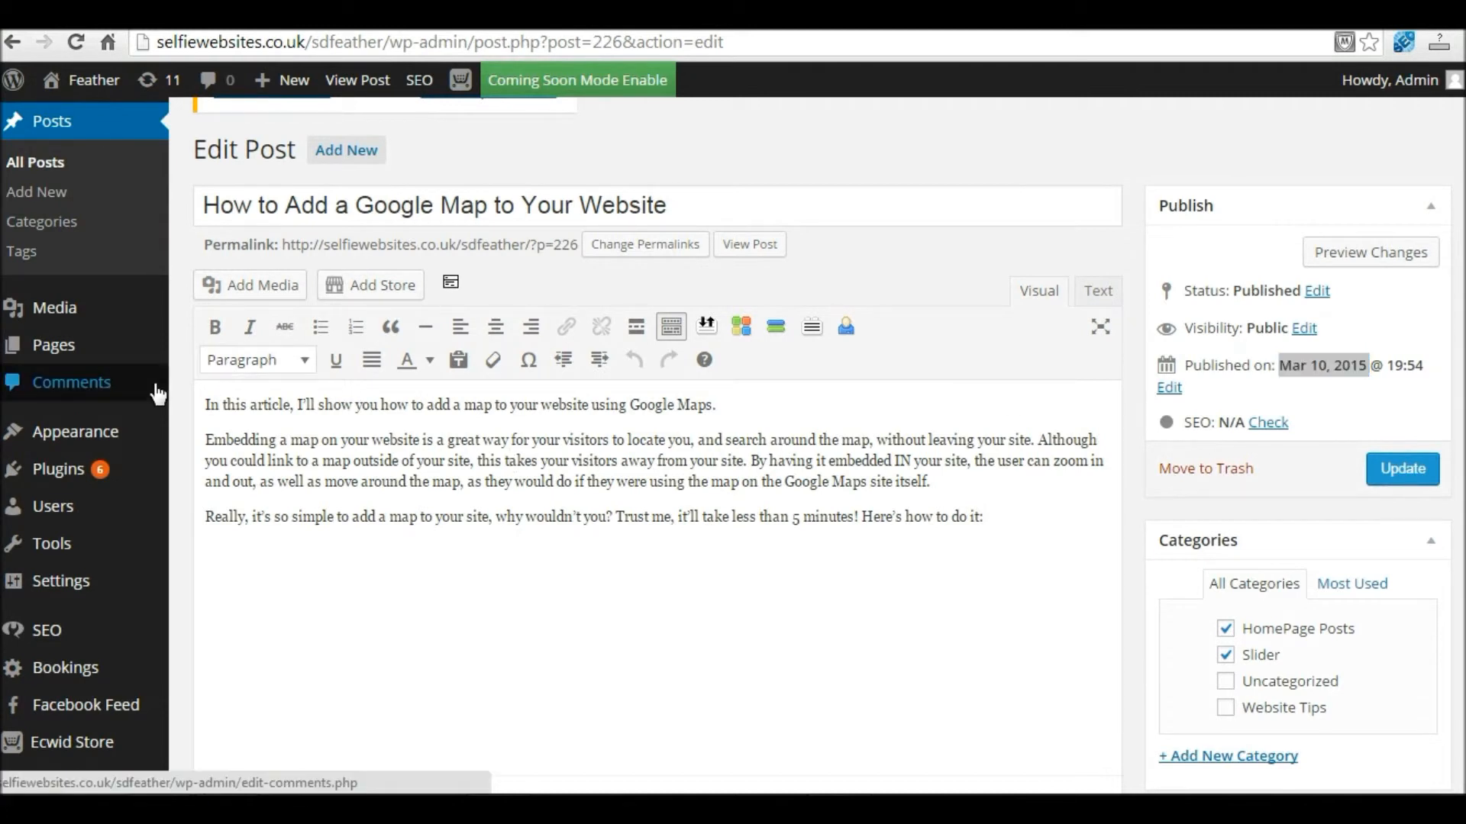
Open the post "How to Add a YouTube Video to Your Website" for editing and check its publish date and featured image
{"action": "left_click", "coordinate": [38, 130]}
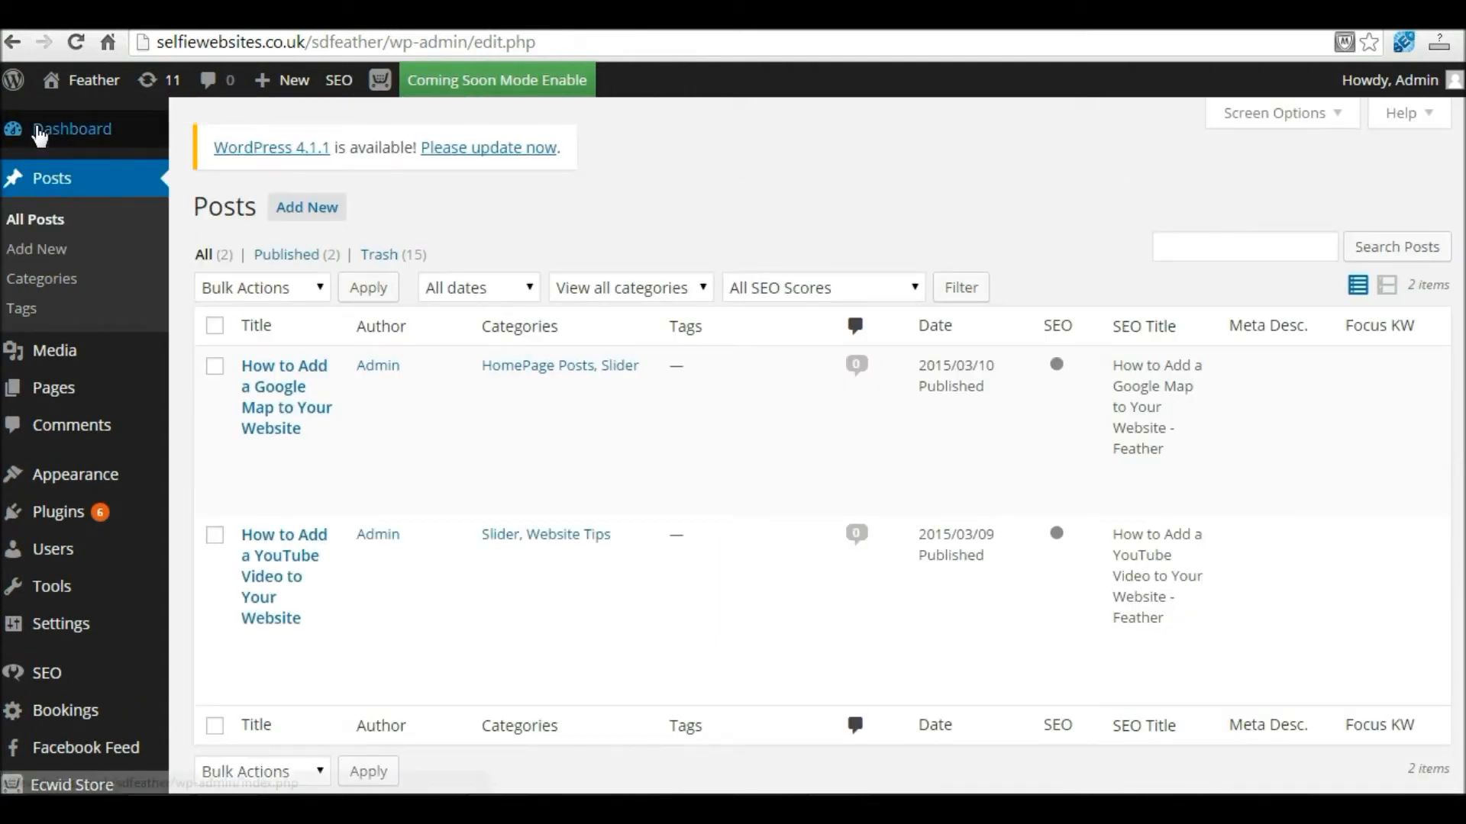
{"action": "mouse_move", "coordinate": [278, 599]}
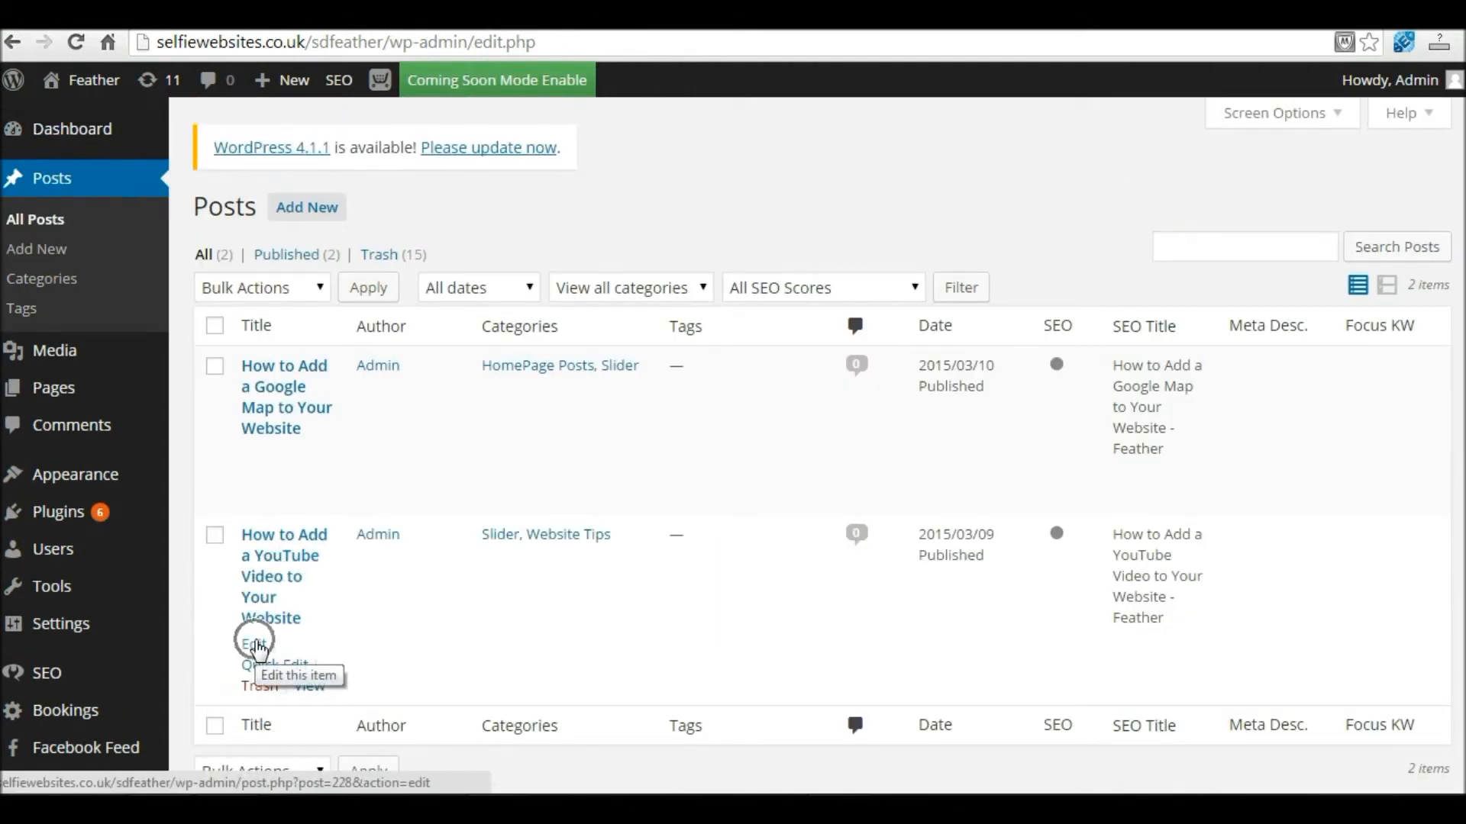
{"action": "left_click", "coordinate": [260, 648]}
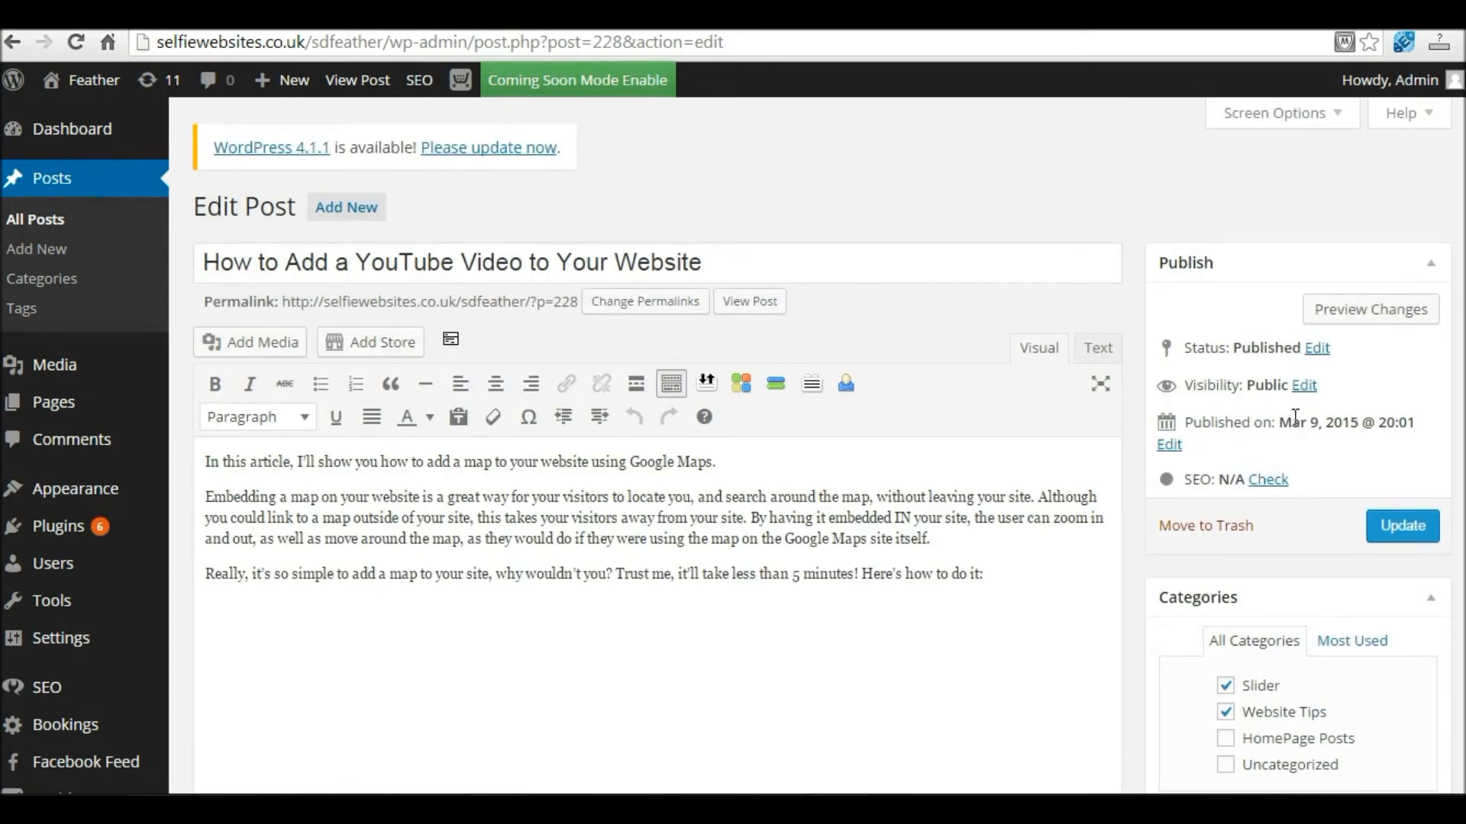
{"action": "left_click_drag", "start_coordinate": [1286, 422], "coordinate": [1324, 422]}
{"action": "scroll", "coordinate": [733, 443], "scroll_direction": "down", "scroll_amount": 8}
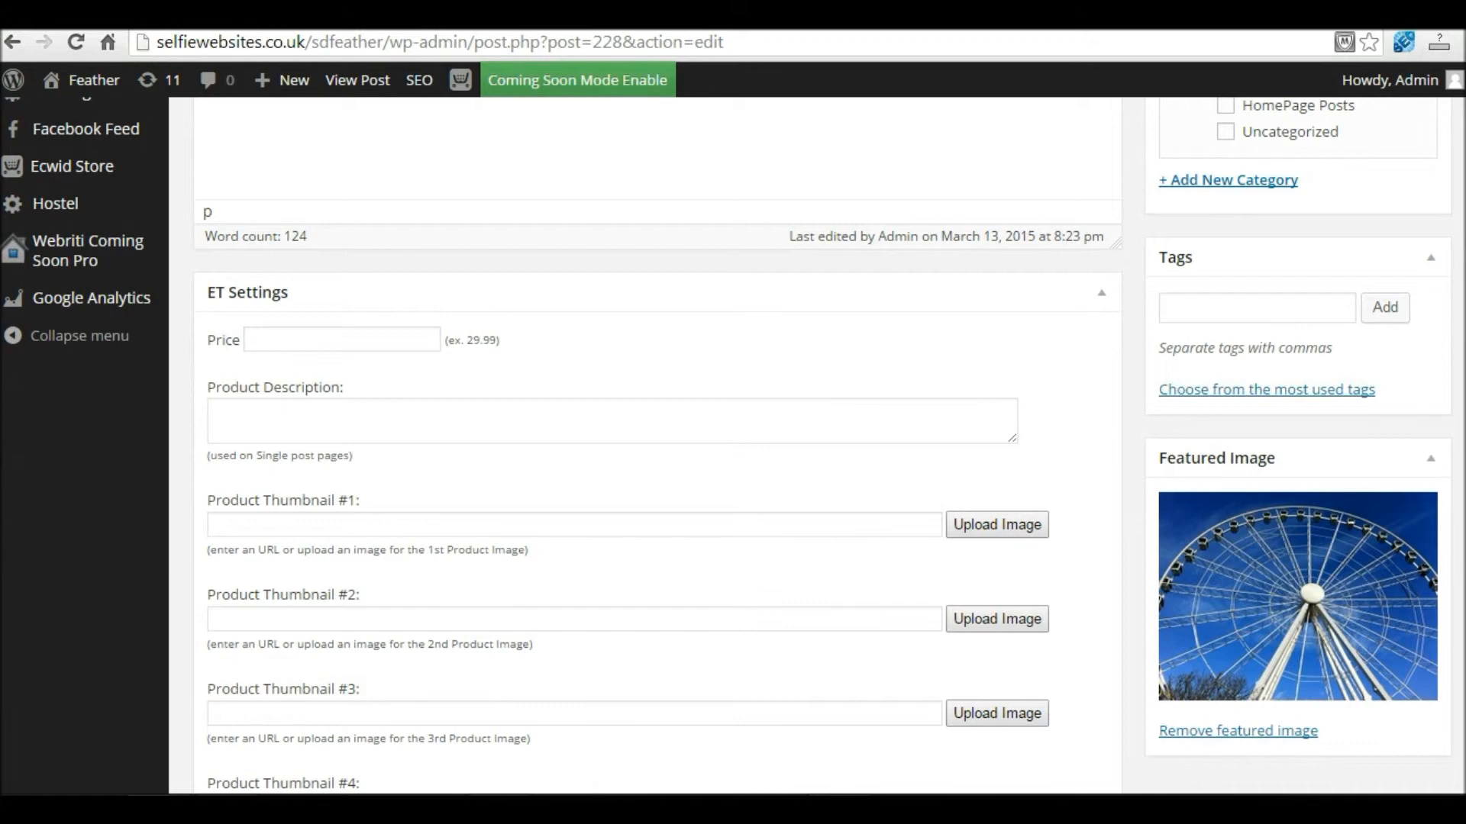
{"action": "scroll", "coordinate": [1315, 473], "scroll_direction": "up", "scroll_amount": 8}
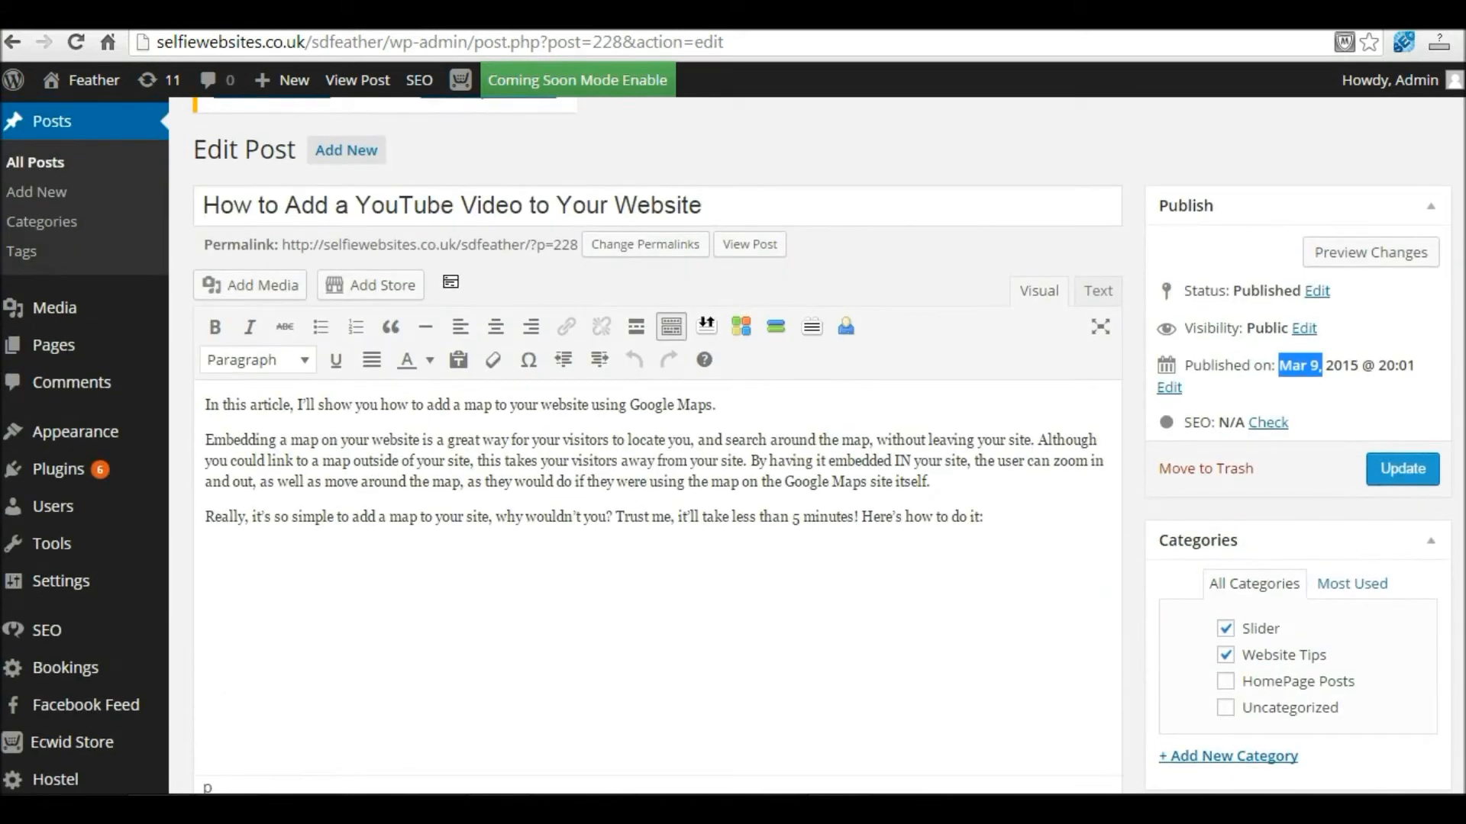
{"action": "left_click", "coordinate": [1264, 364]}
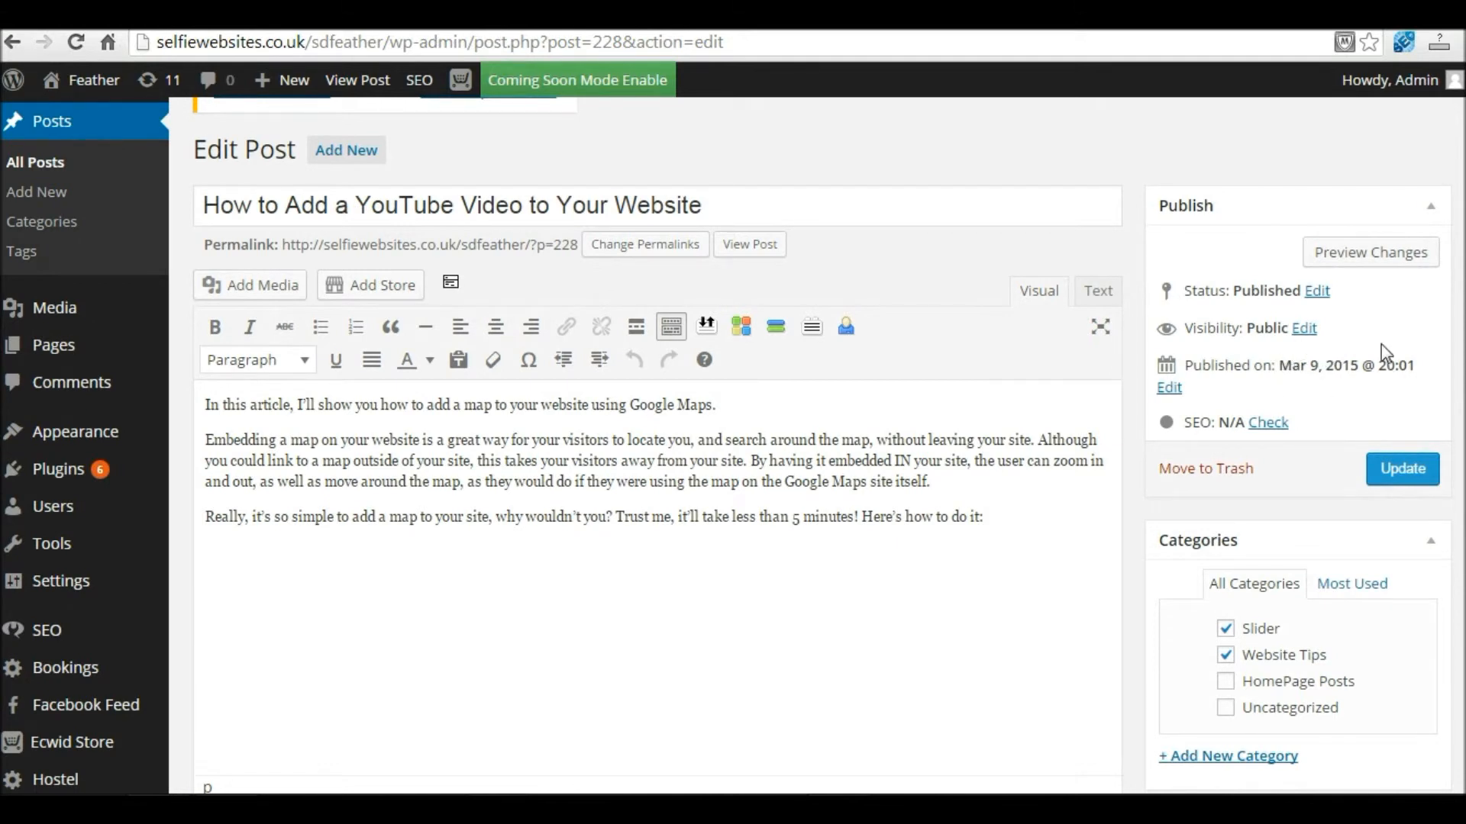
Change the Google Map post's publish date to Mar 8, 2015 and update the post
{"action": "left_click", "coordinate": [44, 164]}
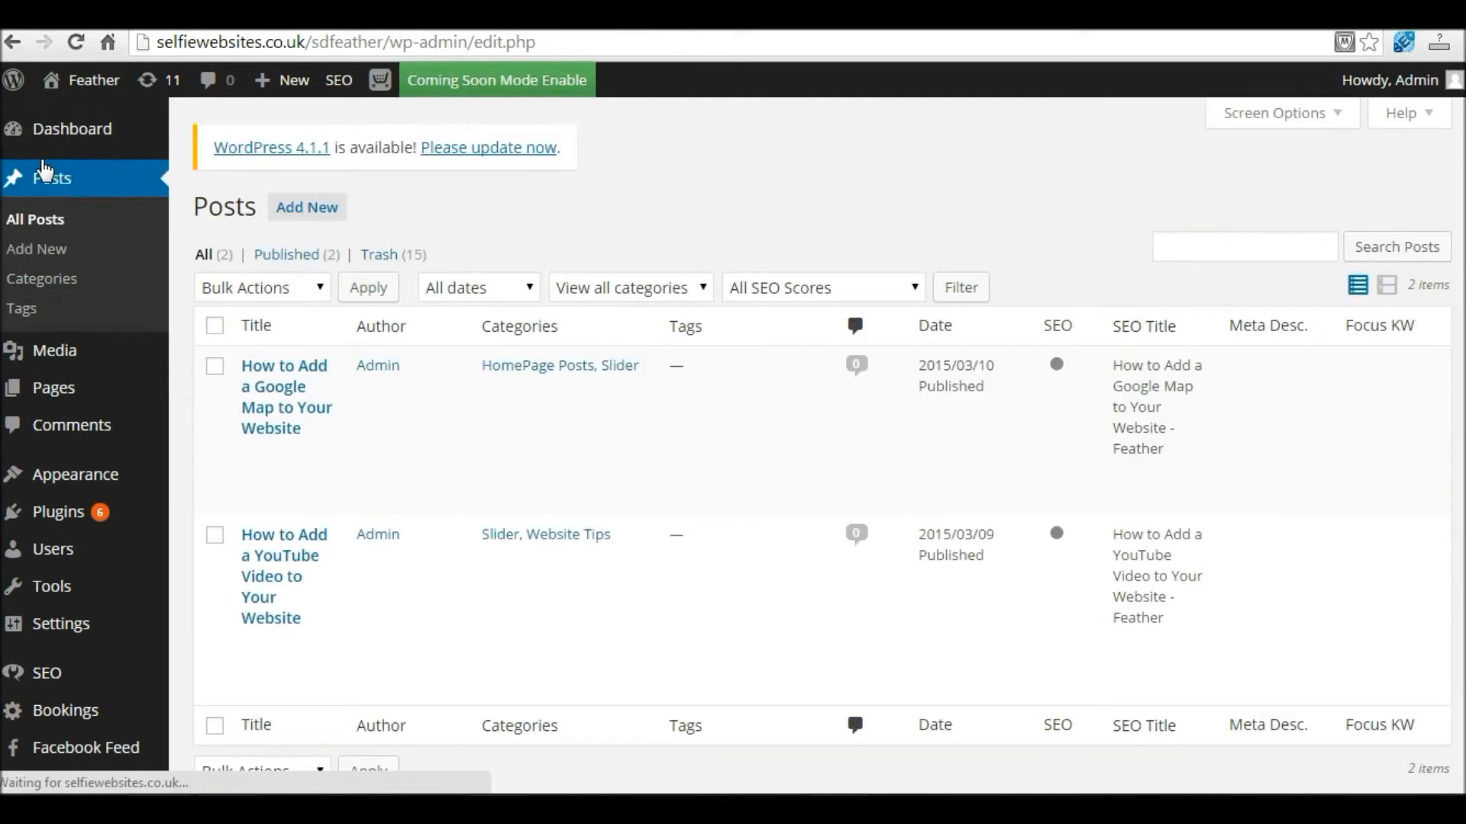
{"action": "left_click", "coordinate": [254, 455]}
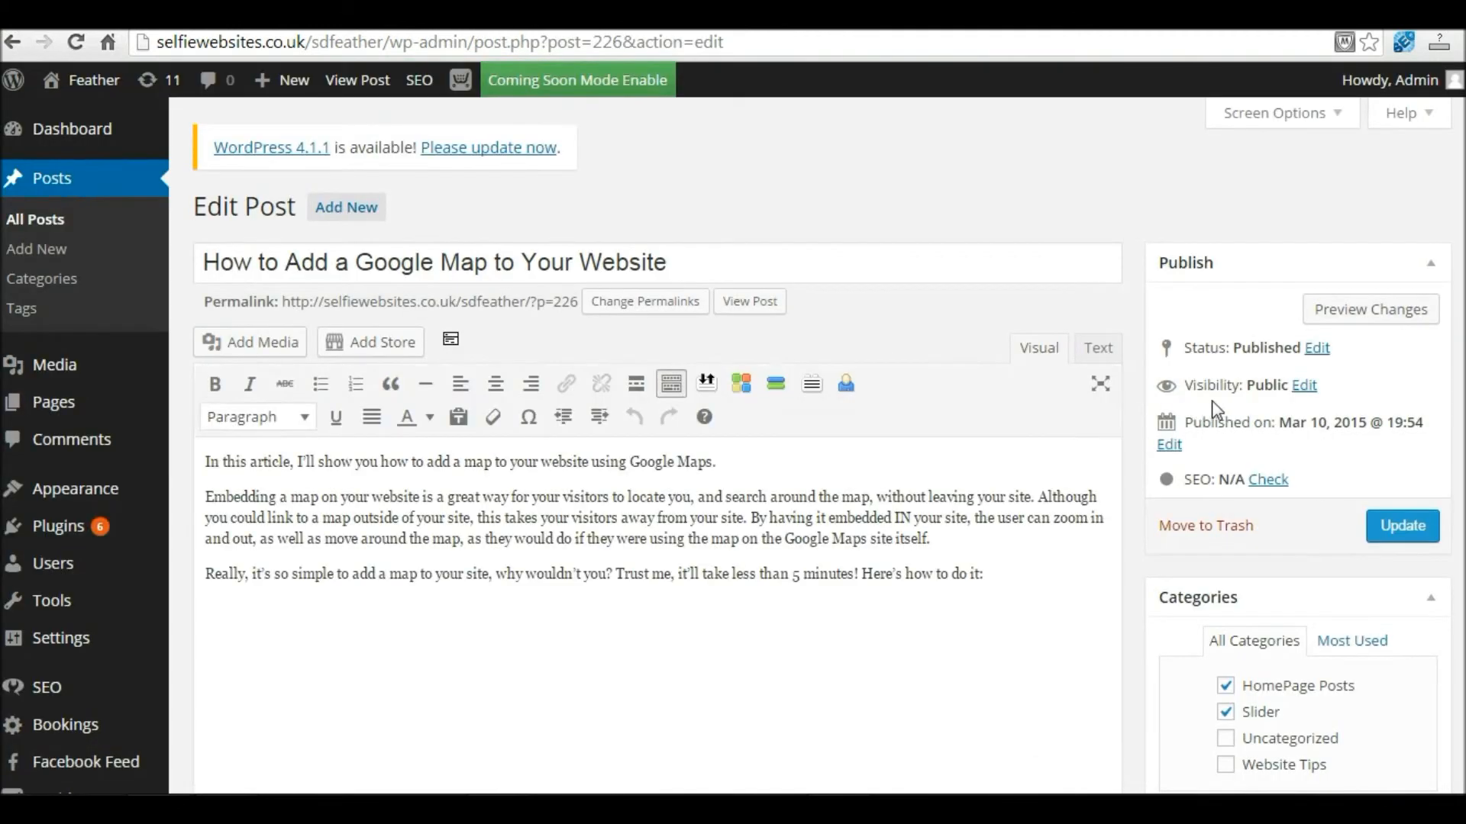
{"action": "left_click", "coordinate": [1171, 449]}
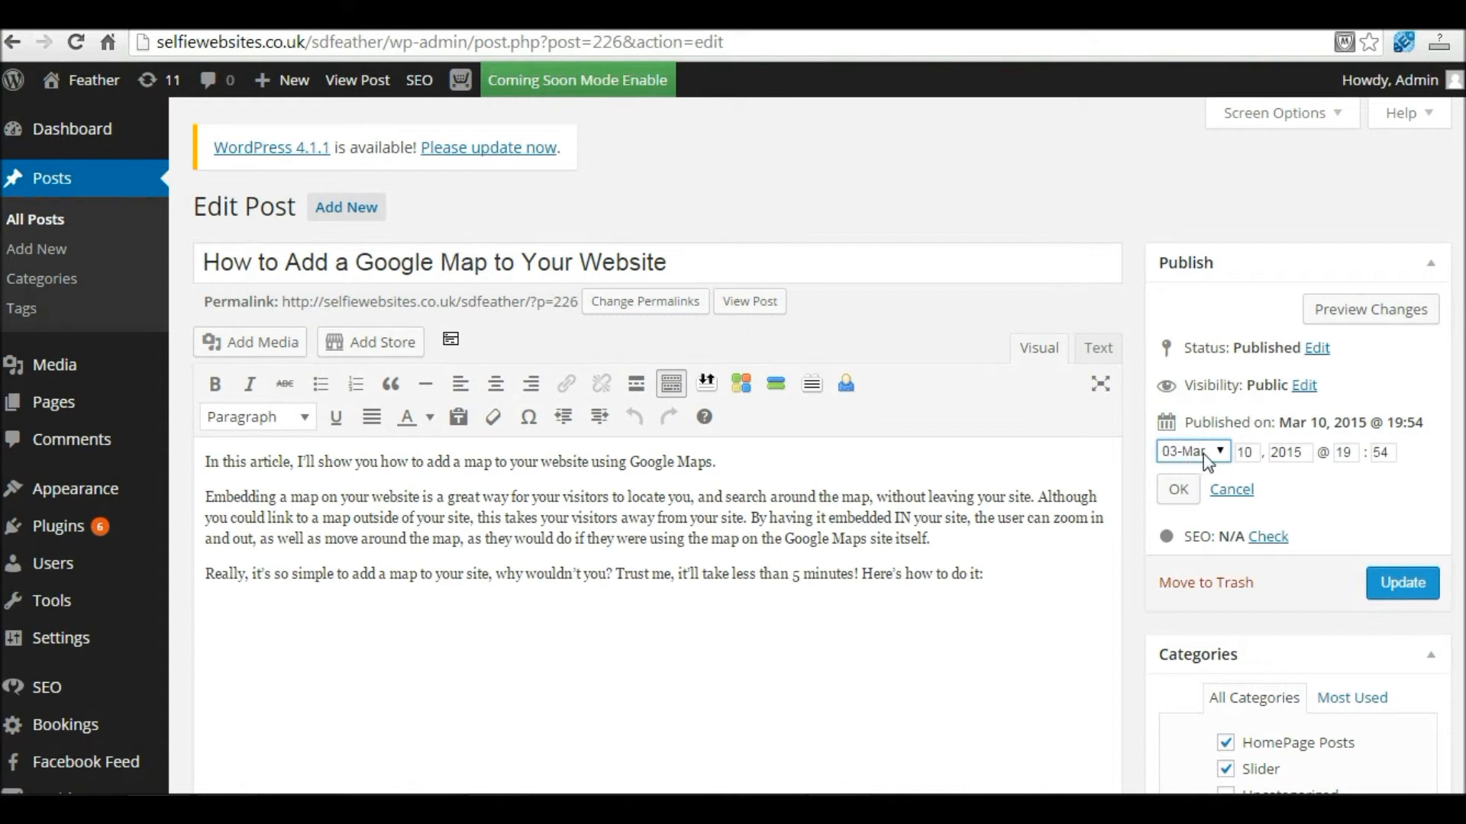
{"action": "left_click", "coordinate": [1247, 452]}
{"action": "left_click", "coordinate": [1178, 489]}
{"action": "left_click", "coordinate": [1401, 531]}
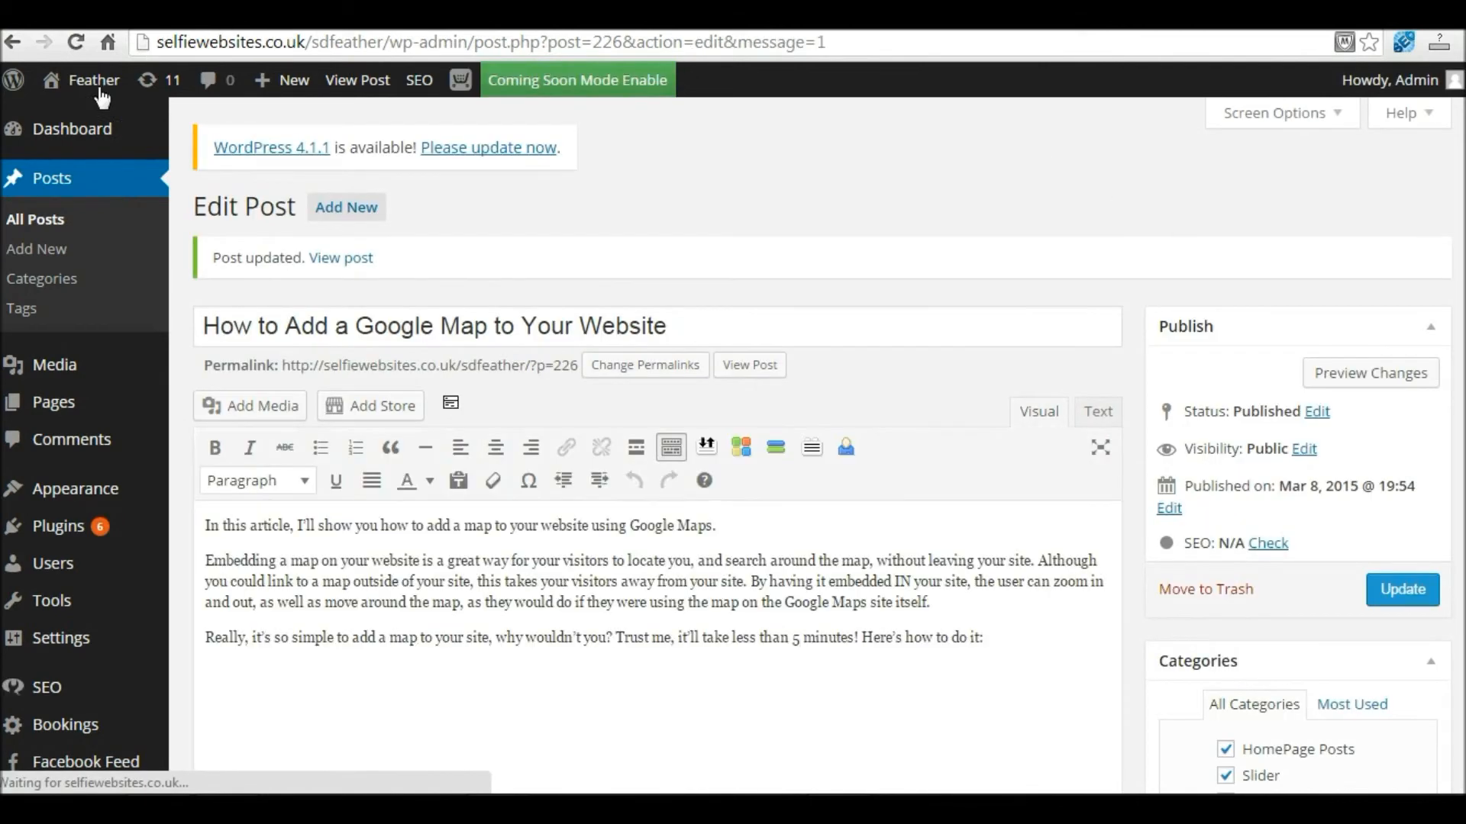
Visit the site's front page and check the new order of the slides in the featured slider
{"action": "left_click", "coordinate": [96, 82]}
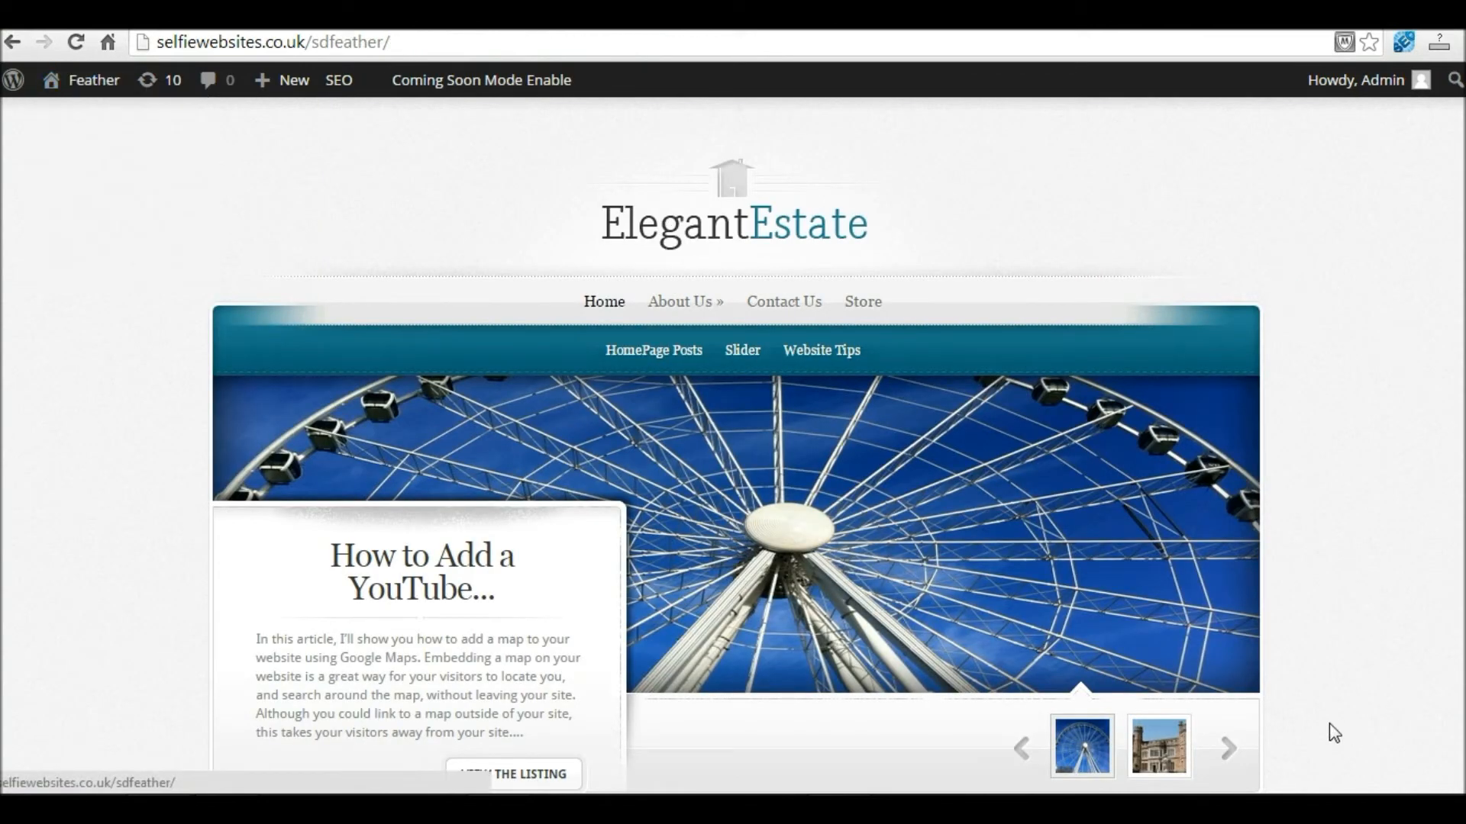
{"action": "scroll", "coordinate": [1108, 678], "scroll_direction": "down", "scroll_amount": 2}
{"action": "left_click", "coordinate": [1087, 652]}
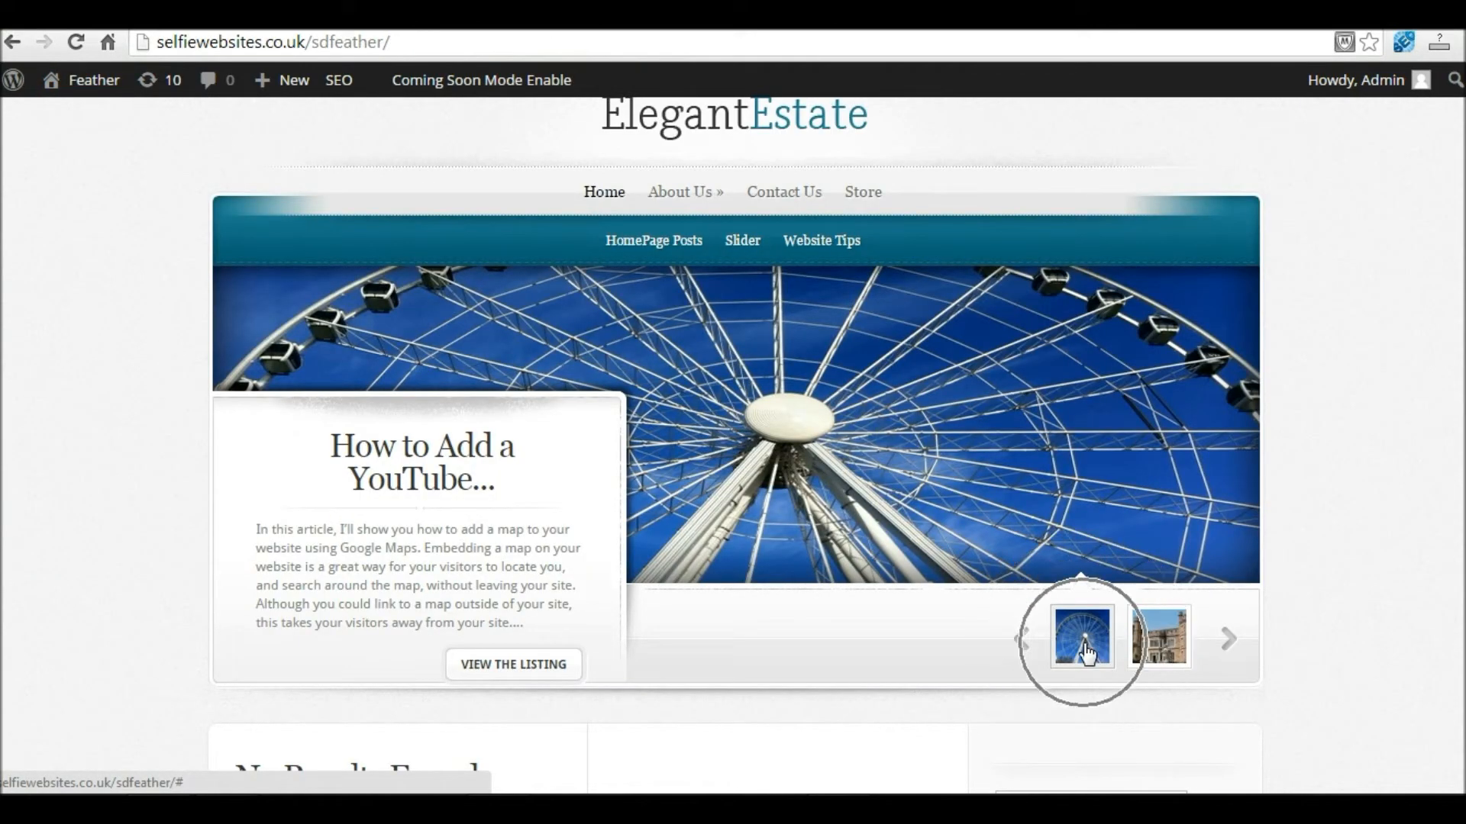
{"action": "left_click", "coordinate": [1160, 645]}
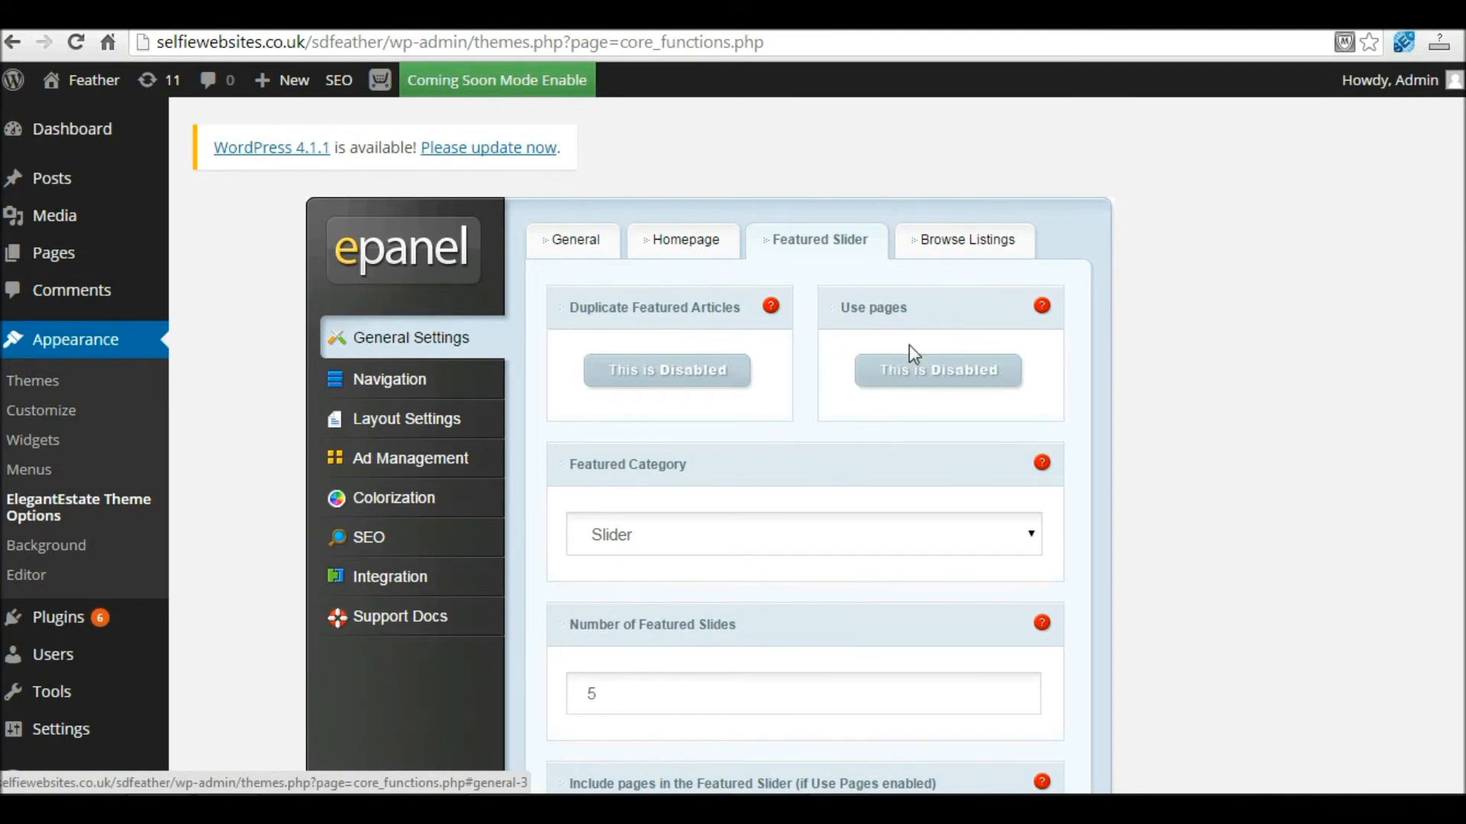
Enable Use pages for the Featured Slider in the theme options and include the About Us and Meet the Team pages
{"action": "left_click", "coordinate": [938, 377]}
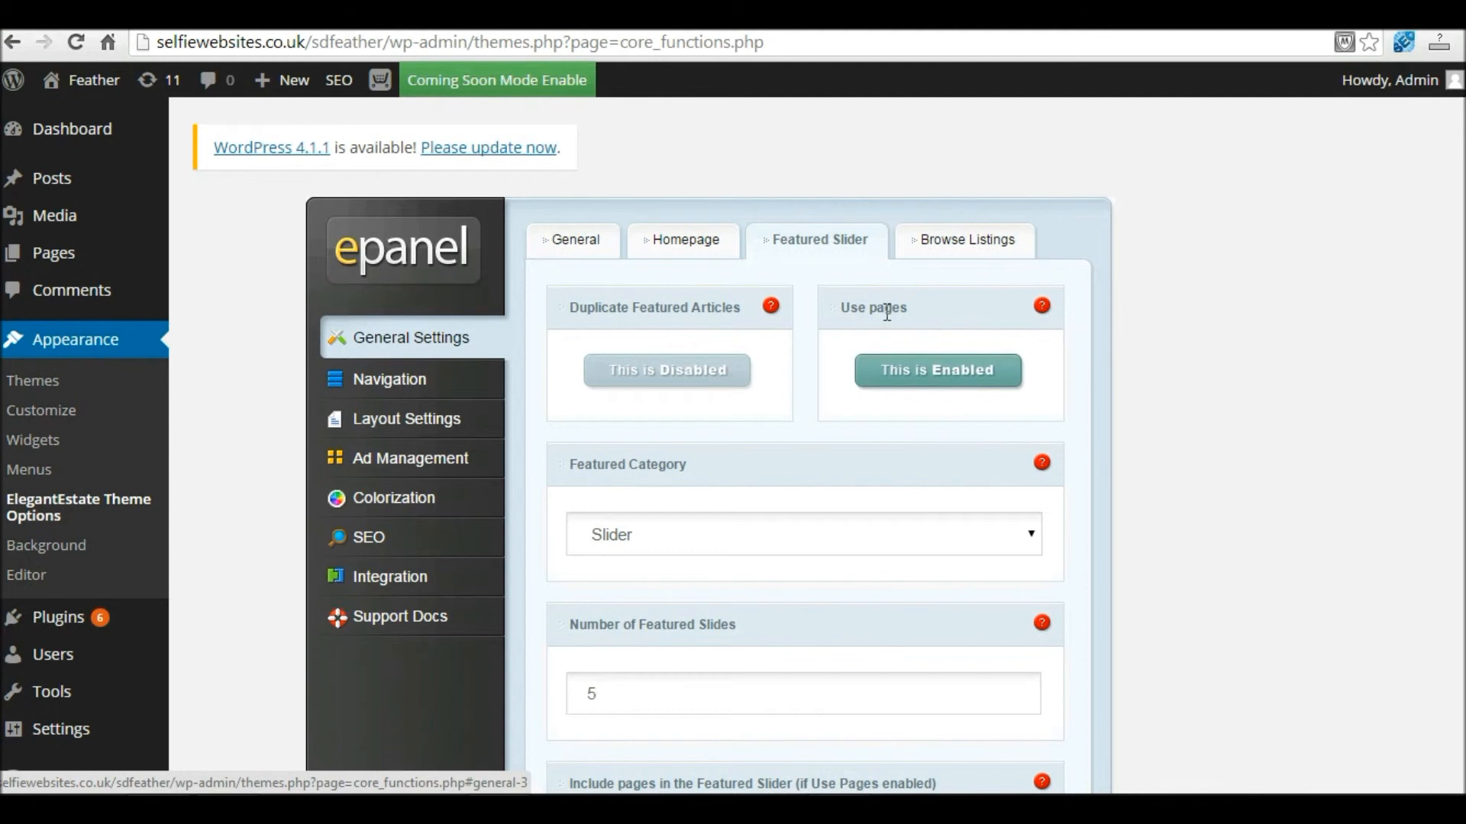
{"action": "scroll", "coordinate": [721, 378], "scroll_direction": "down", "scroll_amount": 2}
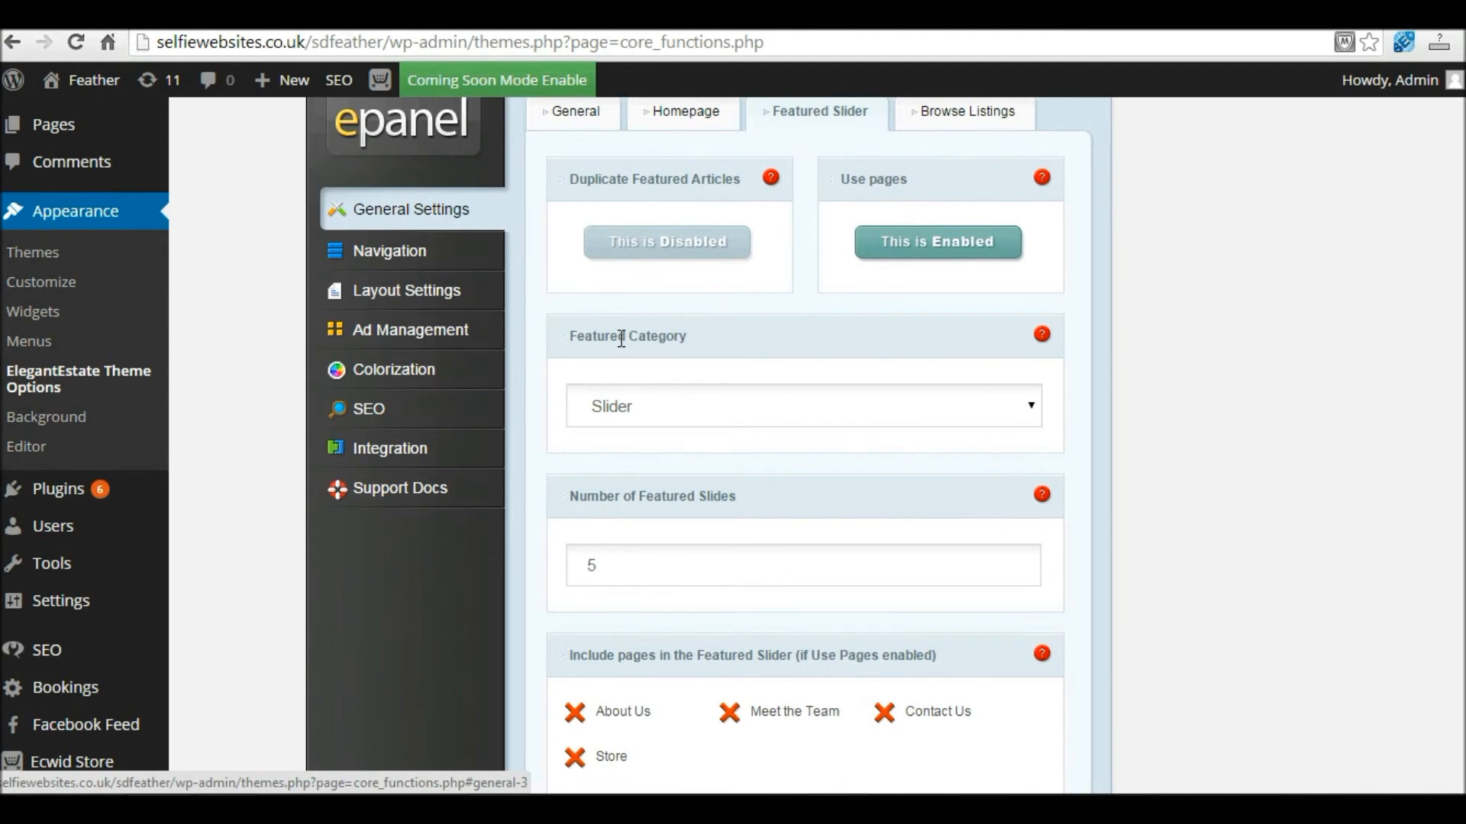
{"action": "scroll", "coordinate": [721, 435], "scroll_direction": "down", "scroll_amount": 3}
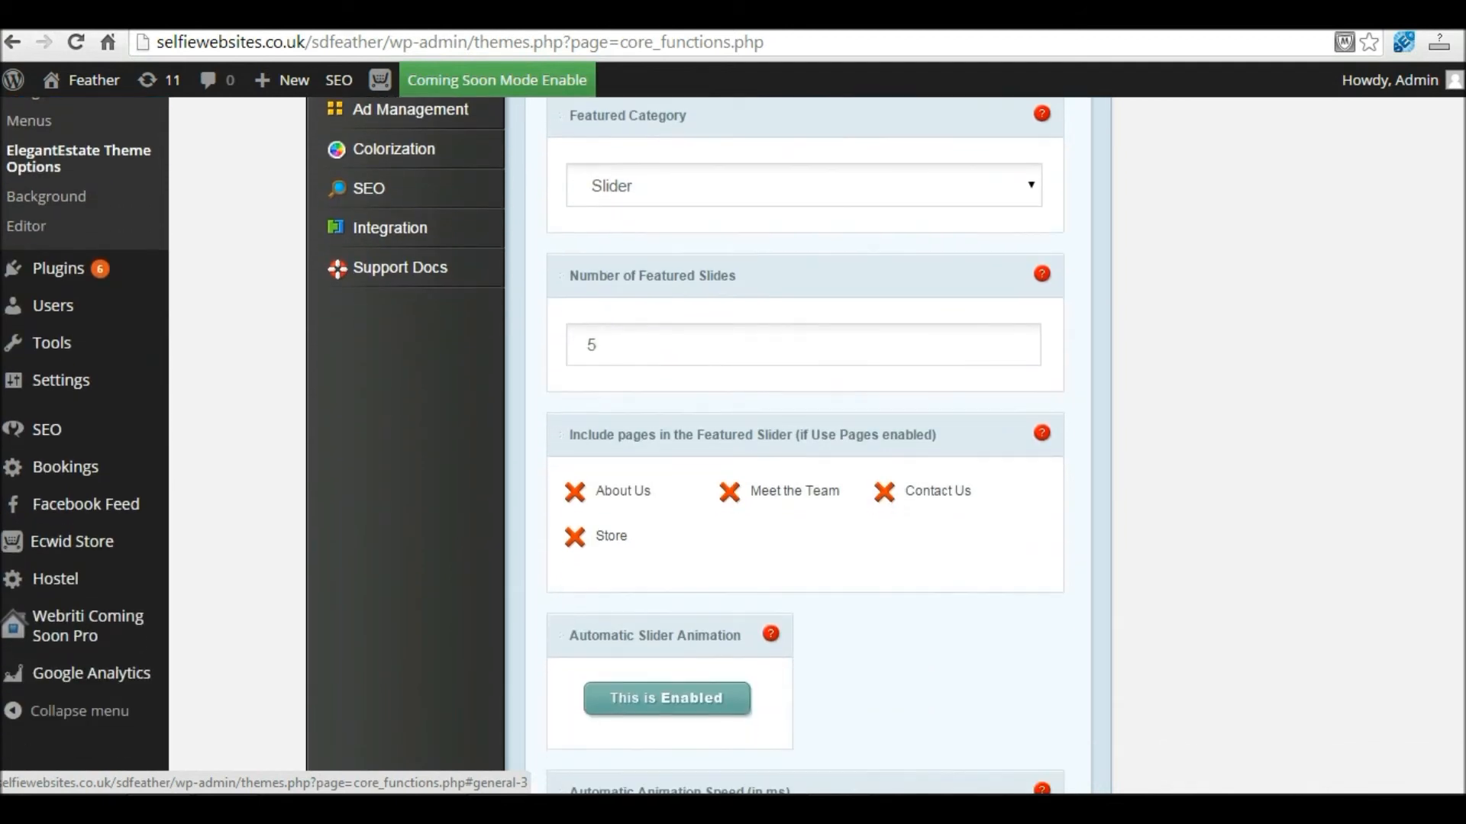
{"action": "left_click_drag", "start_coordinate": [623, 346], "coordinate": [565, 343]}
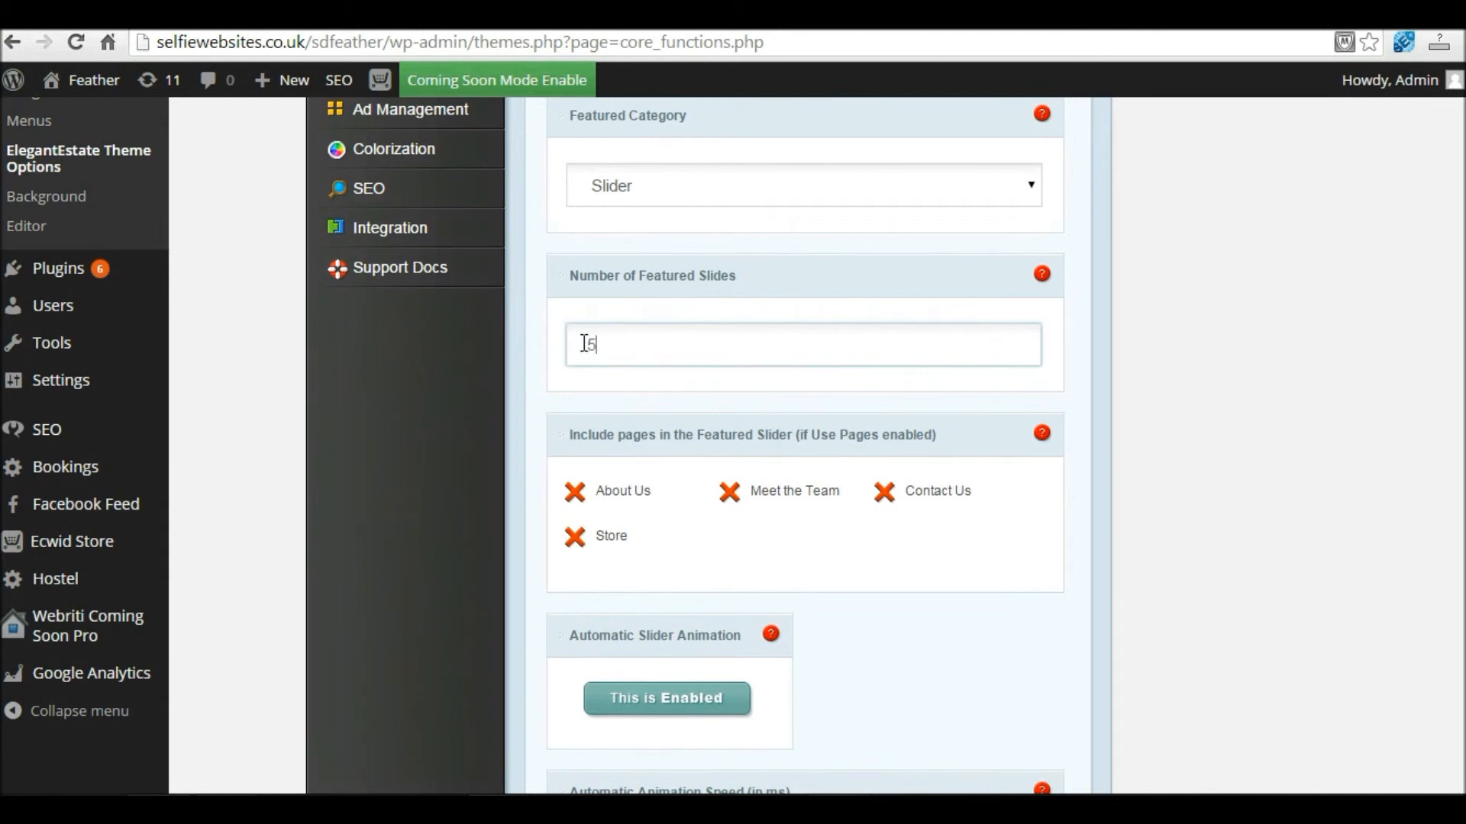
{"action": "left_click", "coordinate": [618, 344]}
{"action": "left_click", "coordinate": [577, 500]}
{"action": "left_click", "coordinate": [731, 500]}
Review the slider's automatic animation, animation speed and transition settings, keep automatic animation enabled, and save the theme options
{"action": "scroll", "coordinate": [805, 447], "scroll_direction": "down", "scroll_amount": 4}
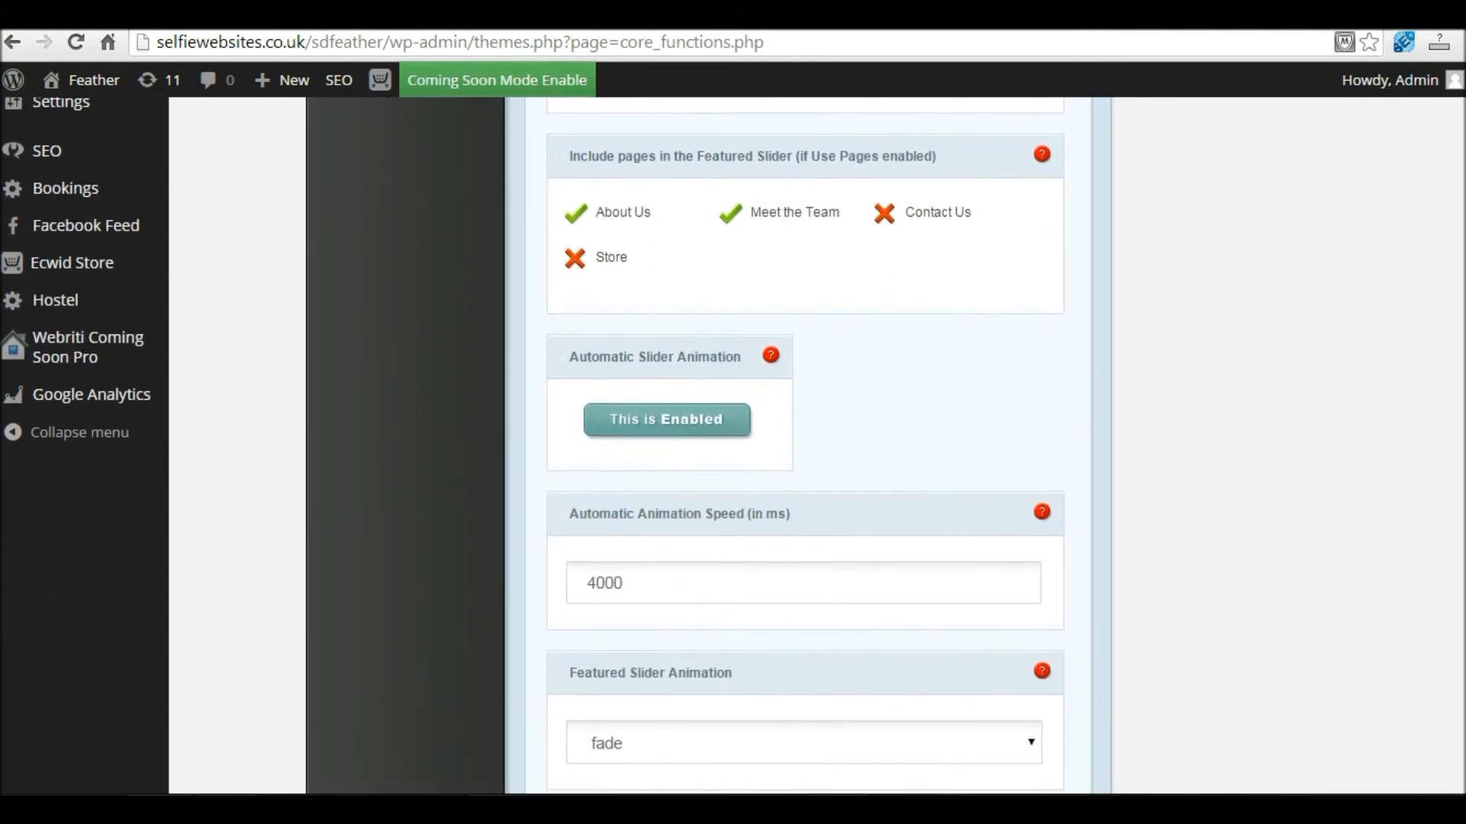
{"action": "left_click", "coordinate": [662, 432]}
{"action": "left_click", "coordinate": [662, 432]}
{"action": "scroll", "coordinate": [662, 428], "scroll_direction": "down", "scroll_amount": 3}
{"action": "left_click_drag", "start_coordinate": [648, 364], "coordinate": [516, 362]}
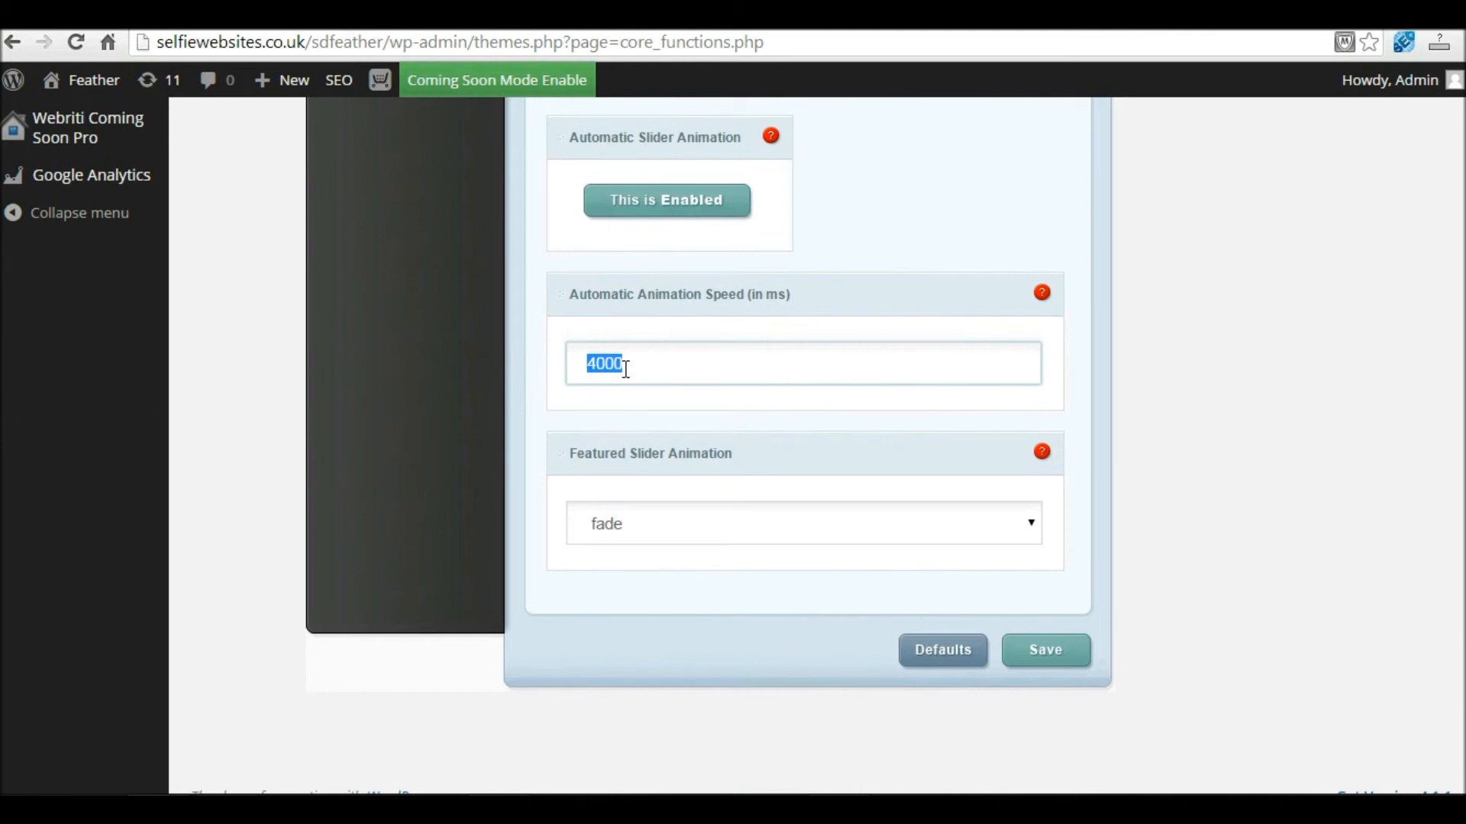
{"action": "left_click", "coordinate": [639, 523]}
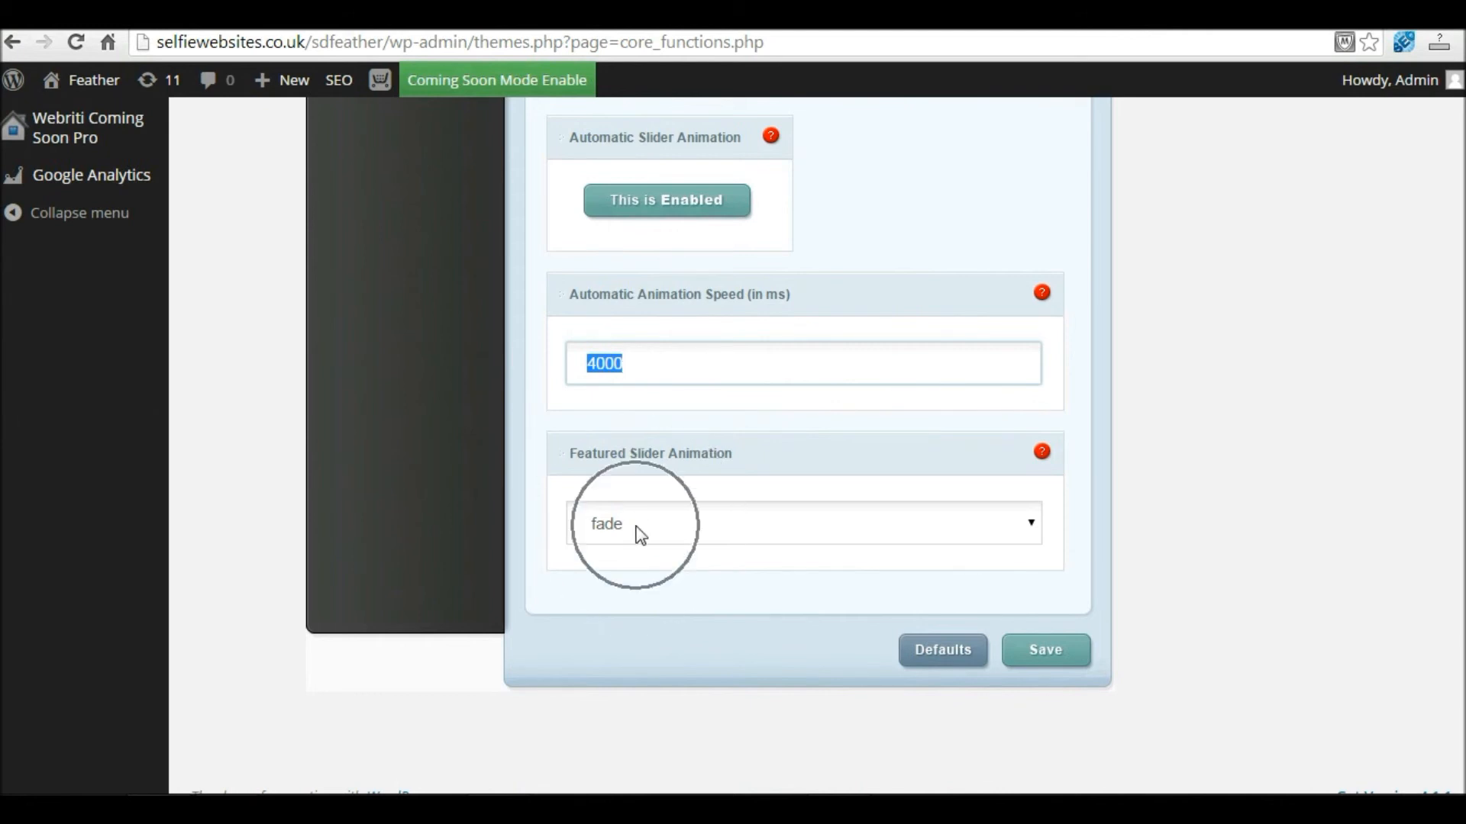
{"action": "left_click", "coordinate": [1061, 661]}
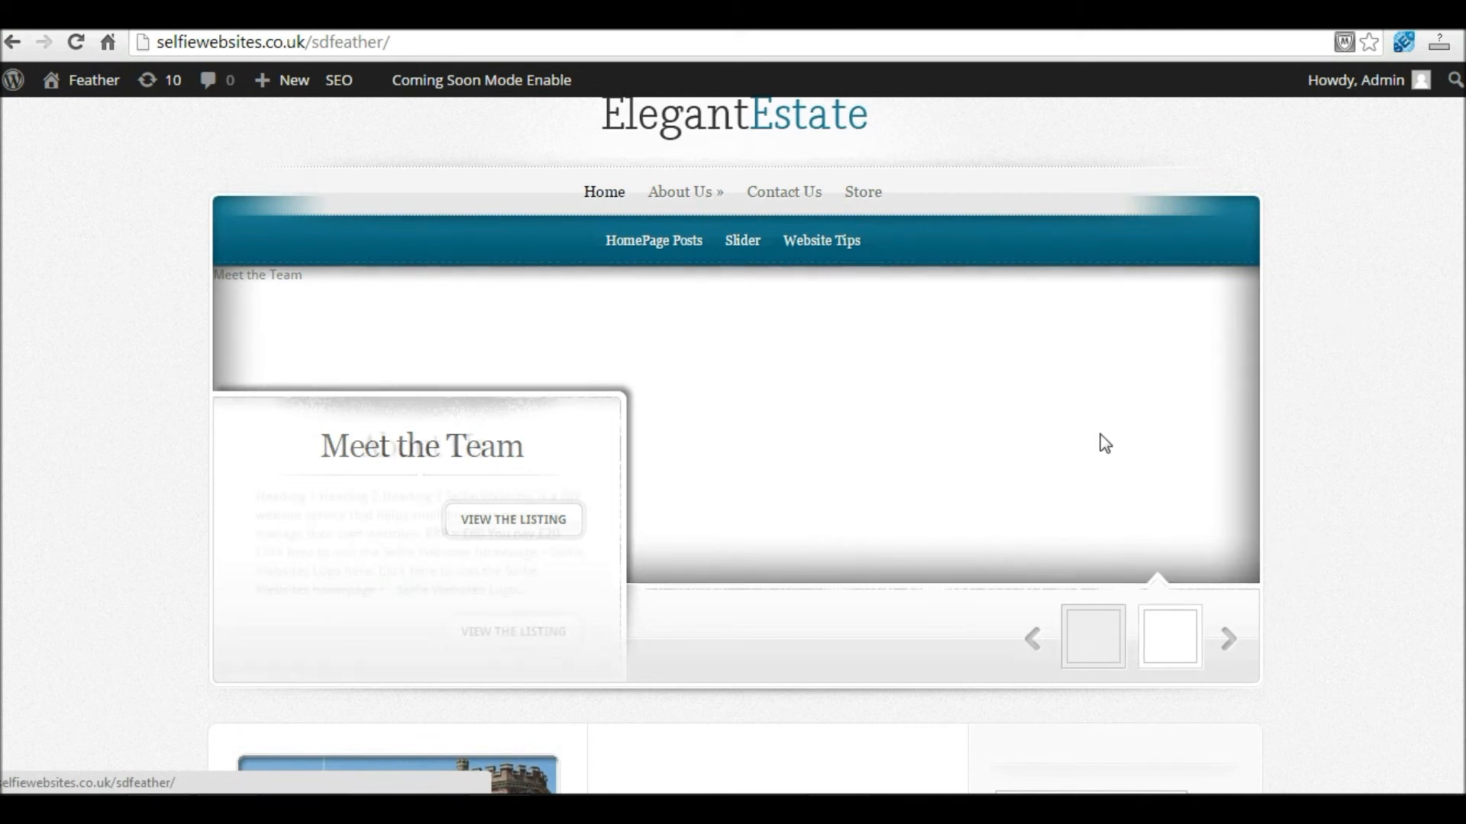
Open the Meet the Team page from its slide in the front page's featured slider
{"action": "left_click", "coordinate": [526, 635]}
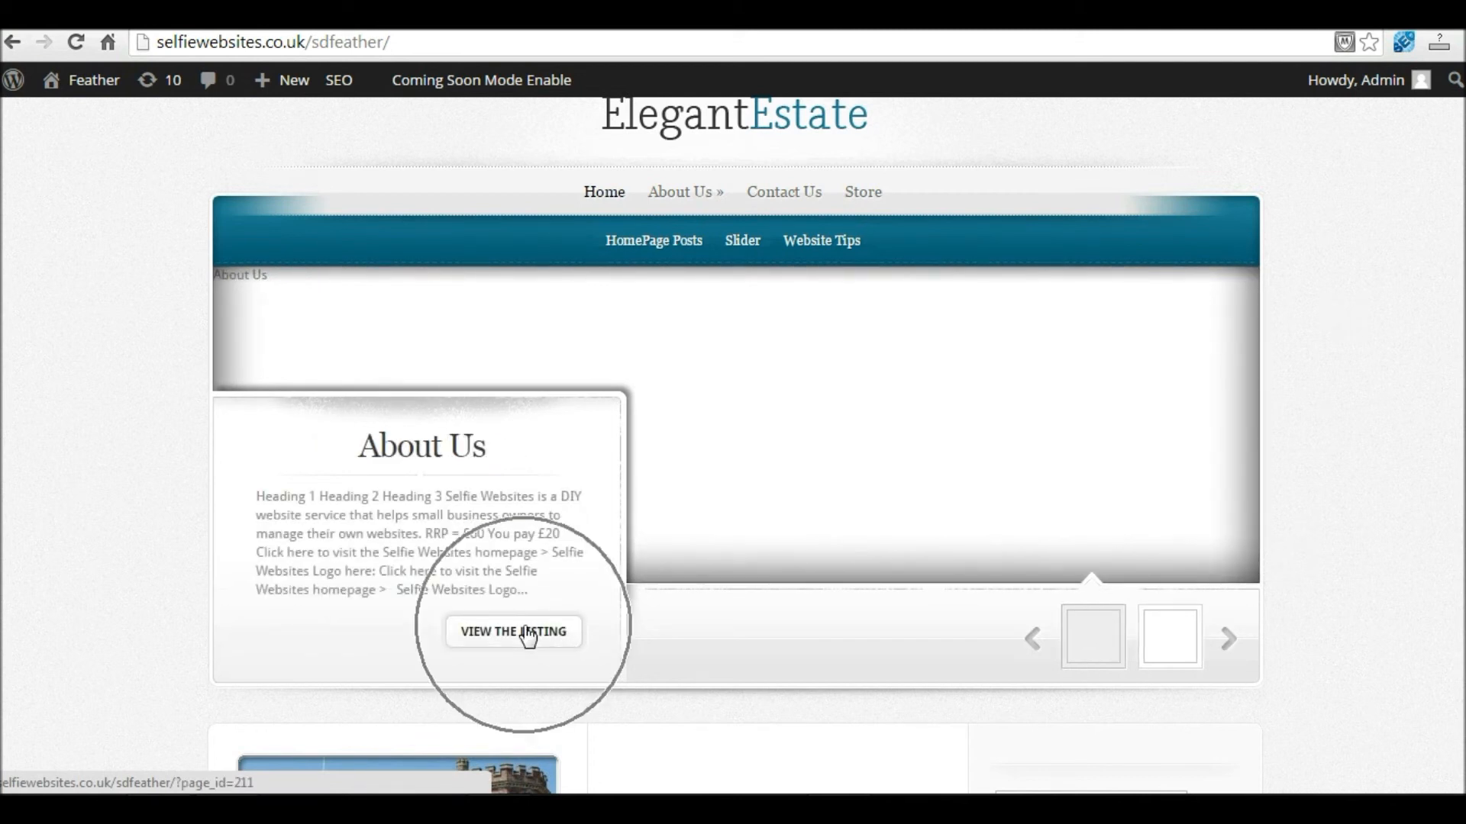
{"action": "left_click", "coordinate": [528, 637]}
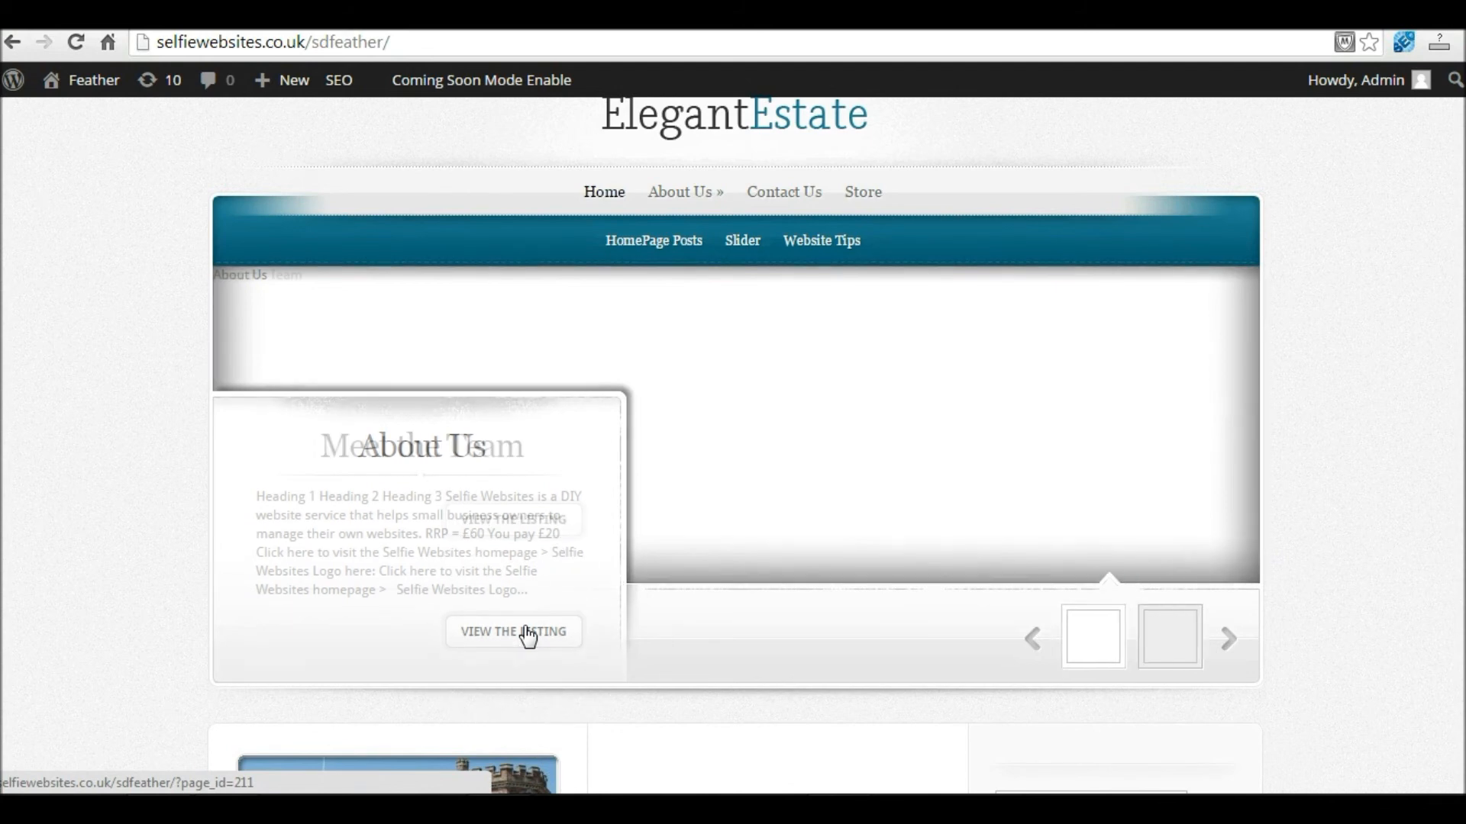
{"action": "left_click", "coordinate": [514, 527]}
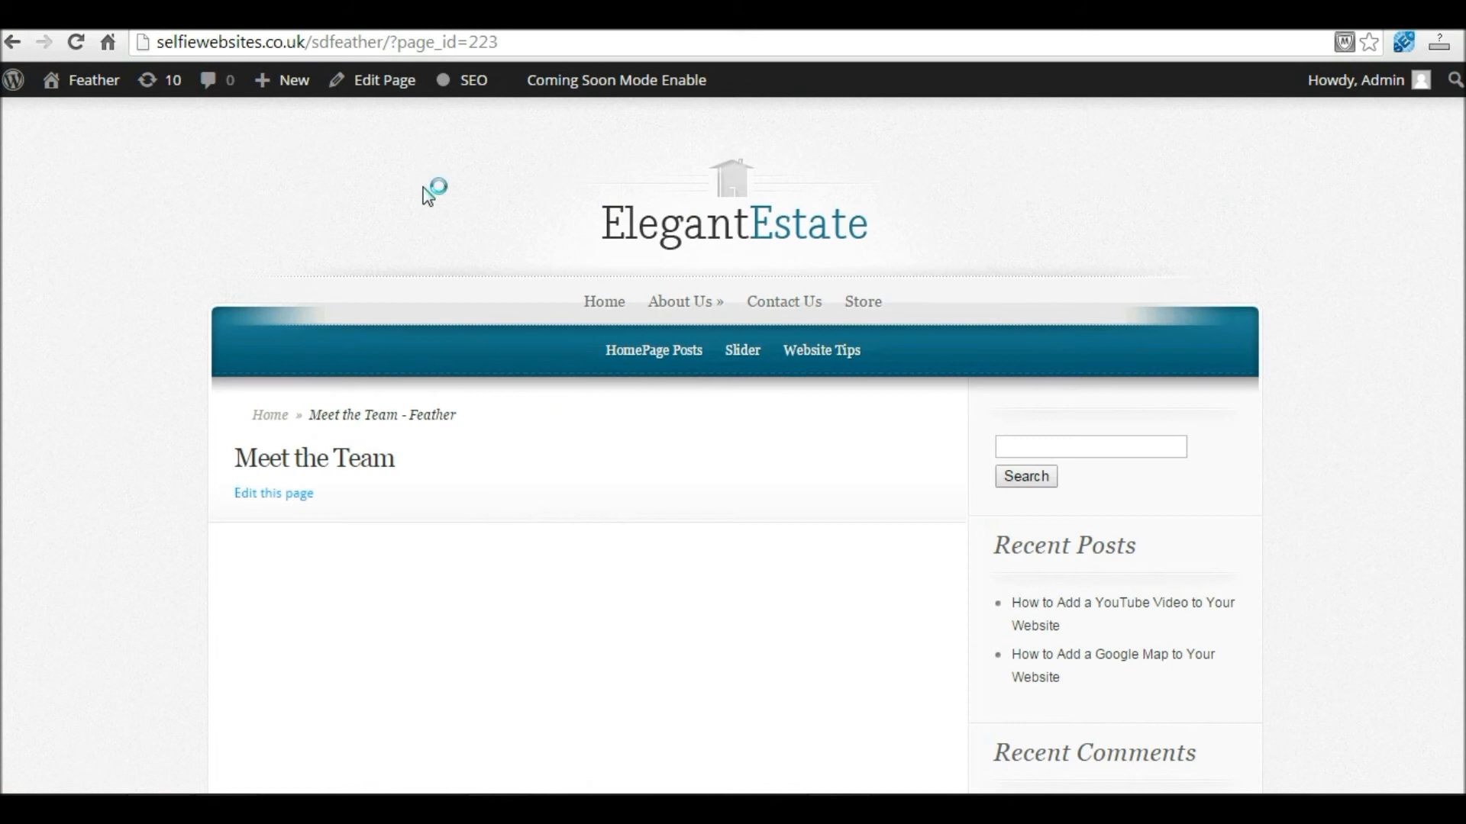
Edit the Meet the Team page, set the white Supercar JPG picture from the media library as its featured image, and update the page
{"action": "left_click", "coordinate": [385, 90]}
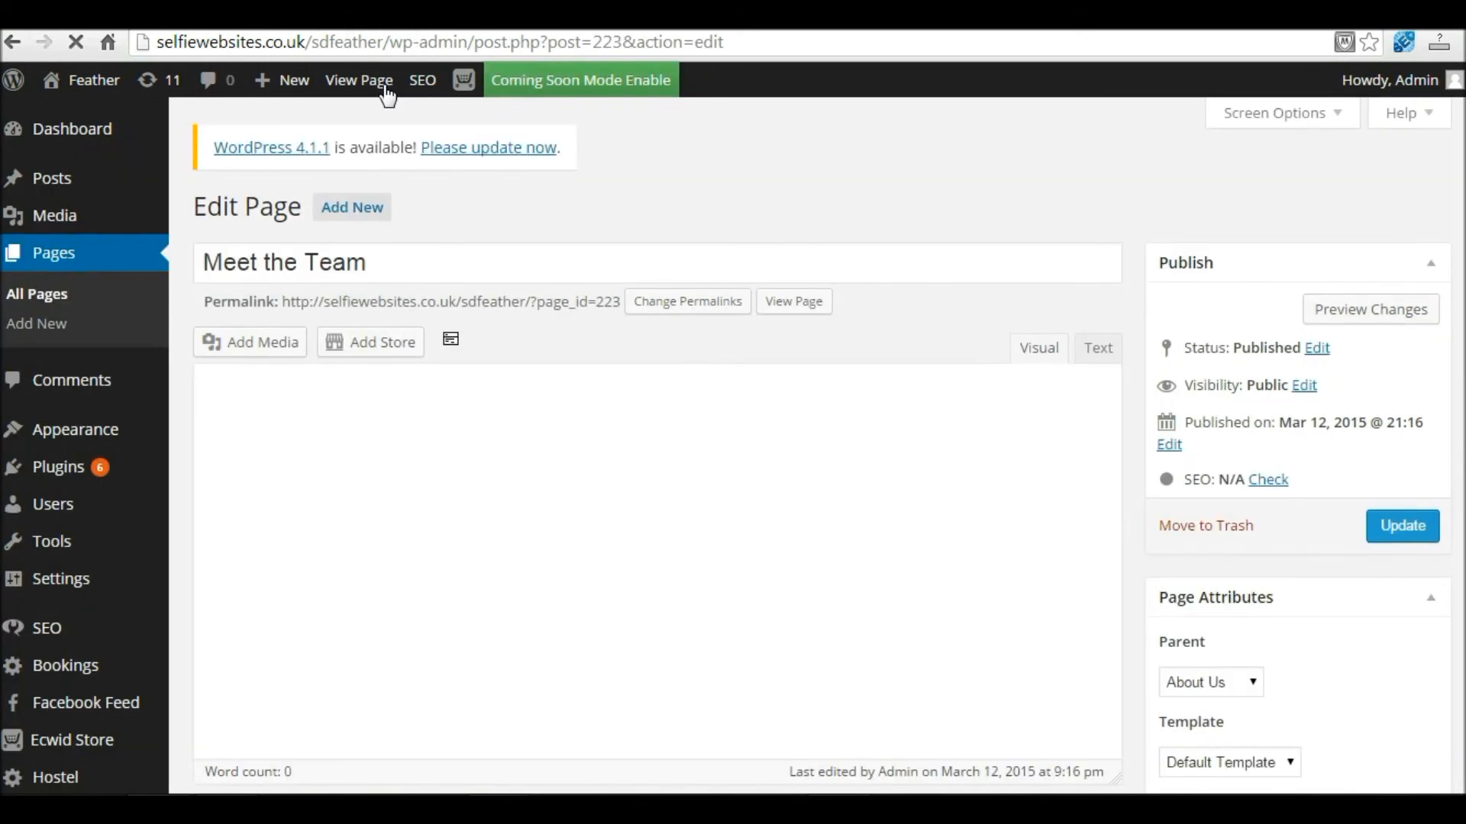
{"action": "scroll", "coordinate": [1188, 300], "scroll_direction": "down", "scroll_amount": 11}
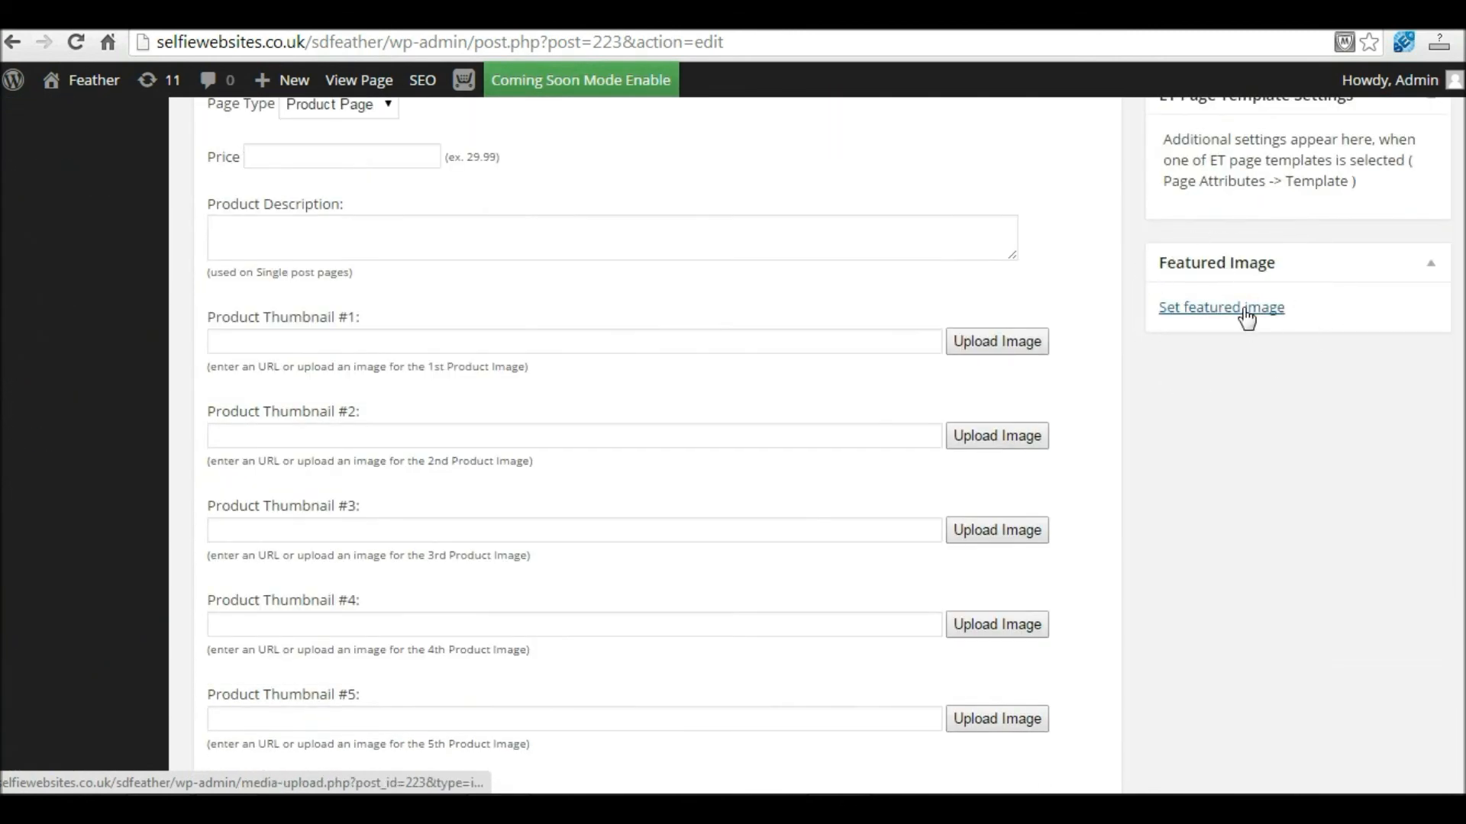
{"action": "left_click", "coordinate": [1245, 310]}
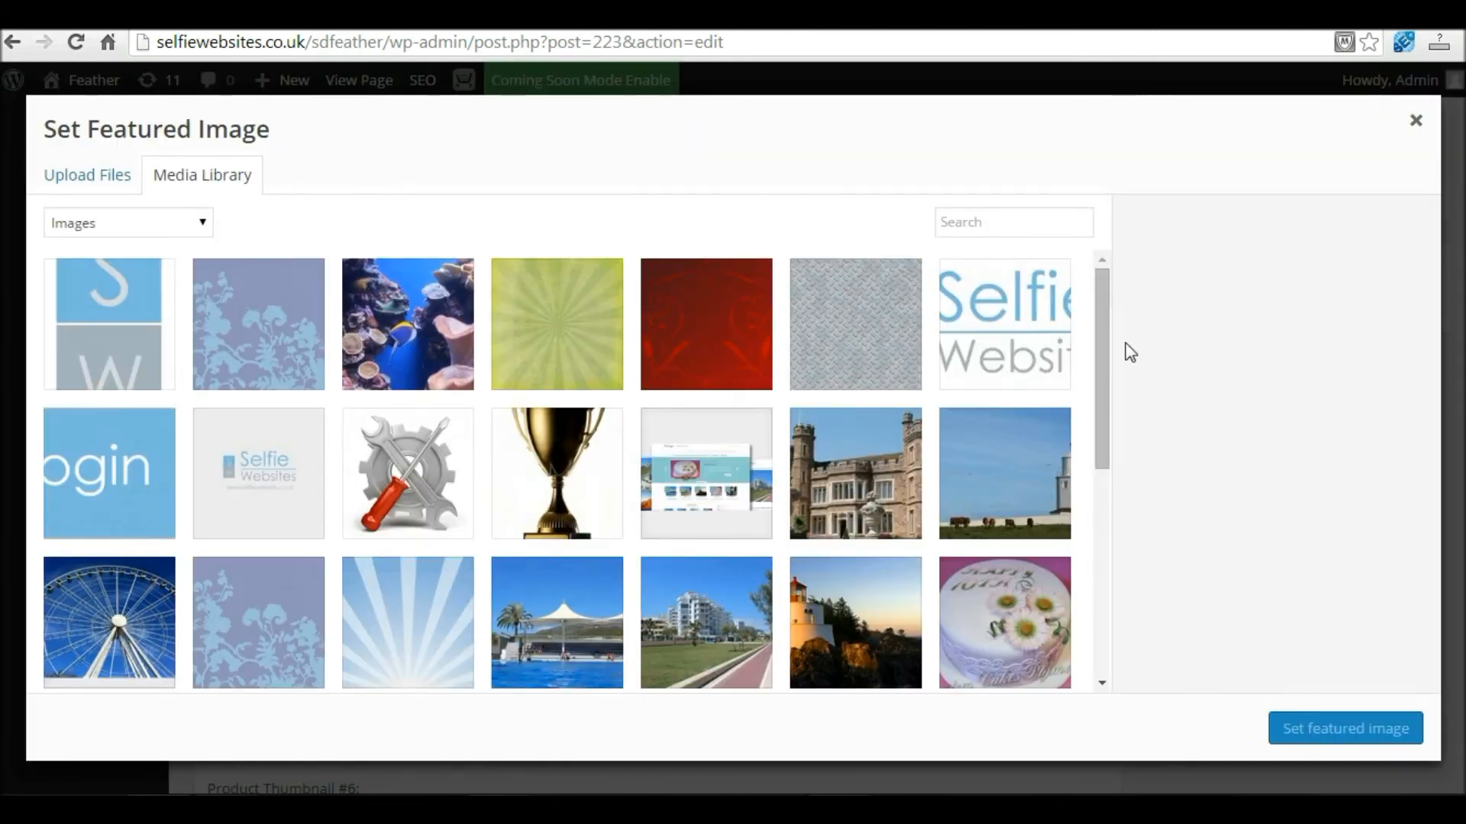
{"action": "left_click_drag", "start_coordinate": [1111, 370], "coordinate": [1096, 432]}
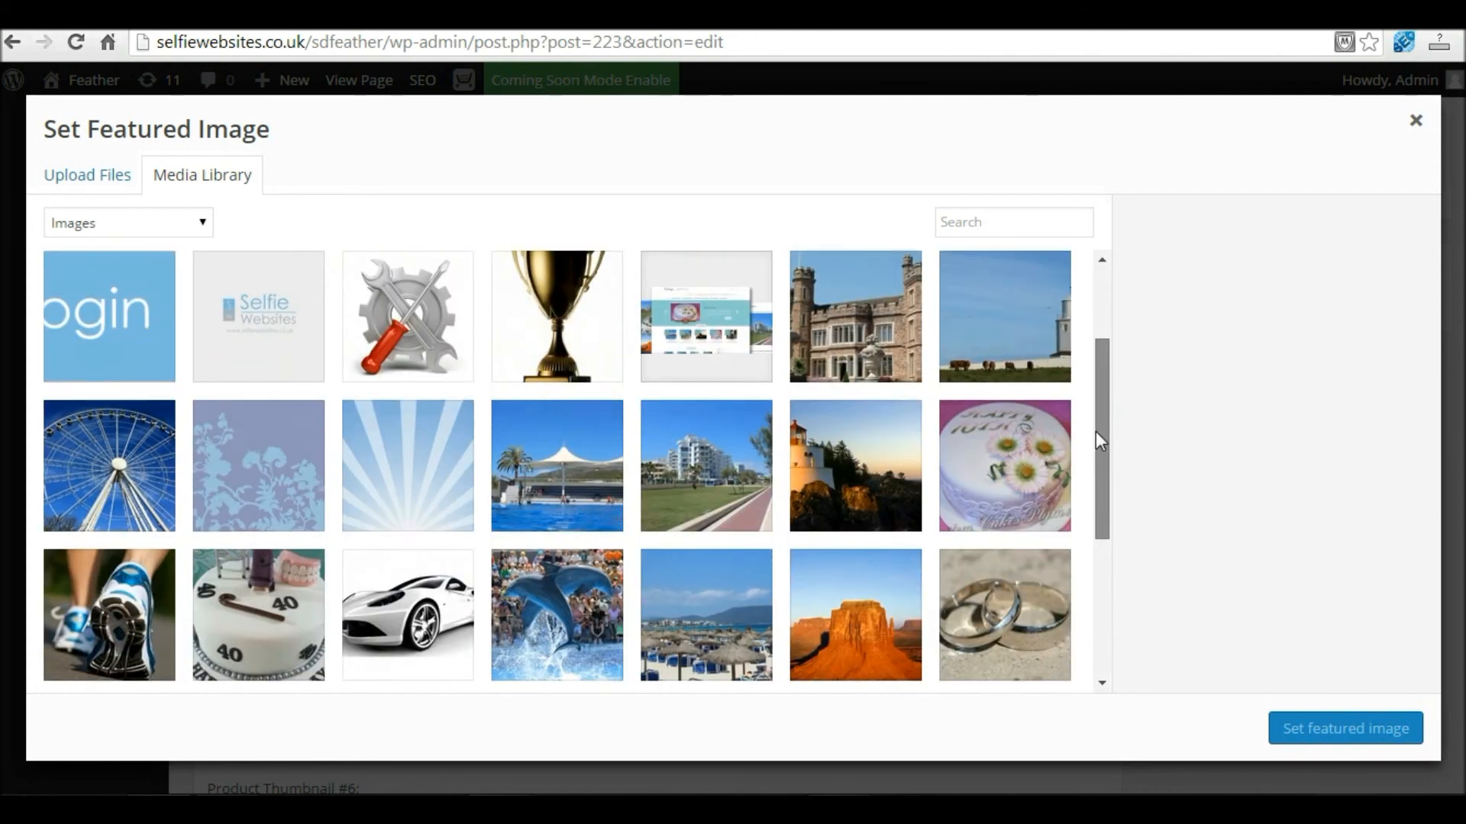
{"action": "left_click", "coordinate": [397, 598]}
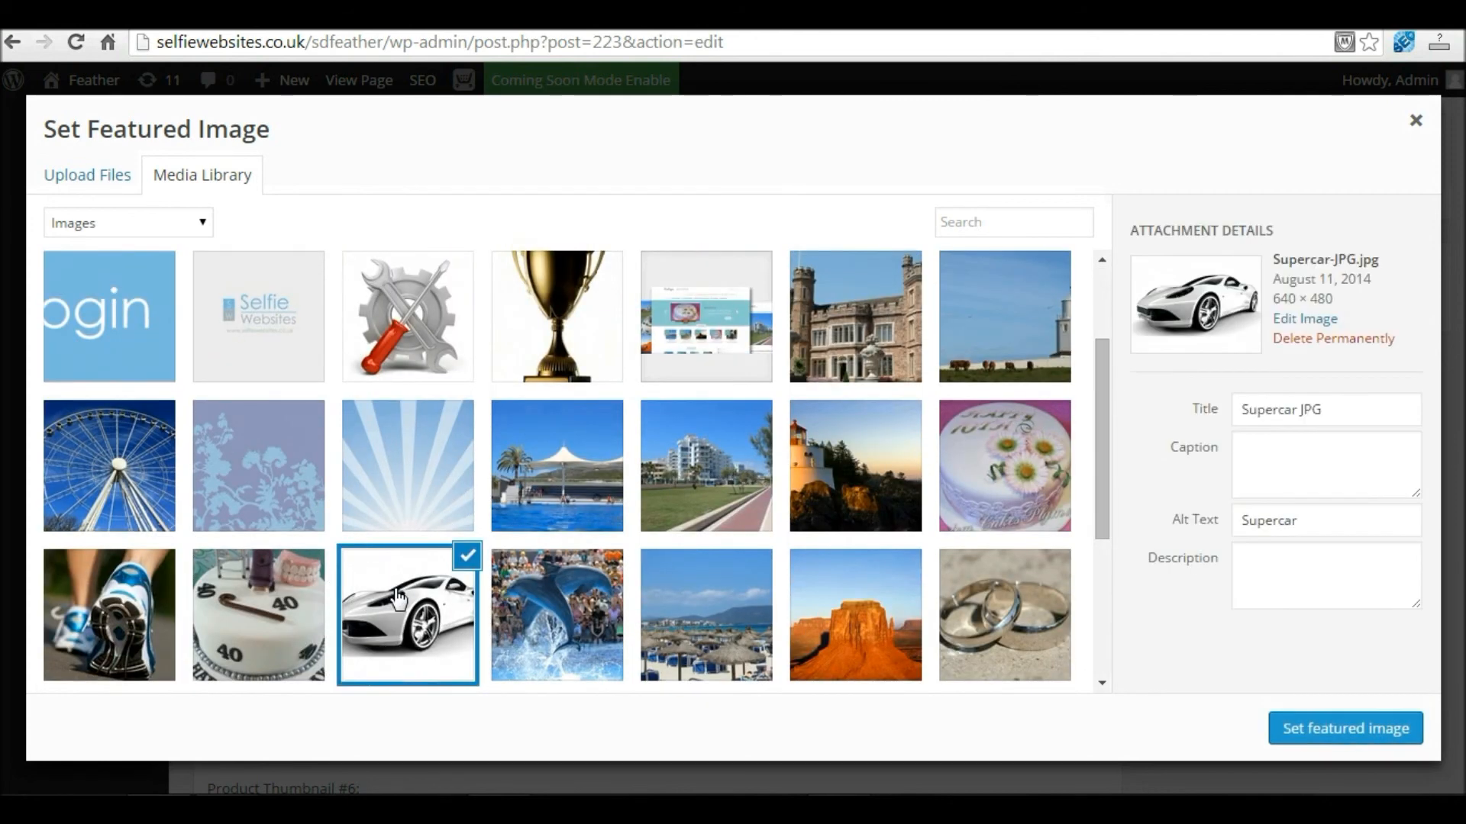
{"action": "left_click", "coordinate": [1314, 729]}
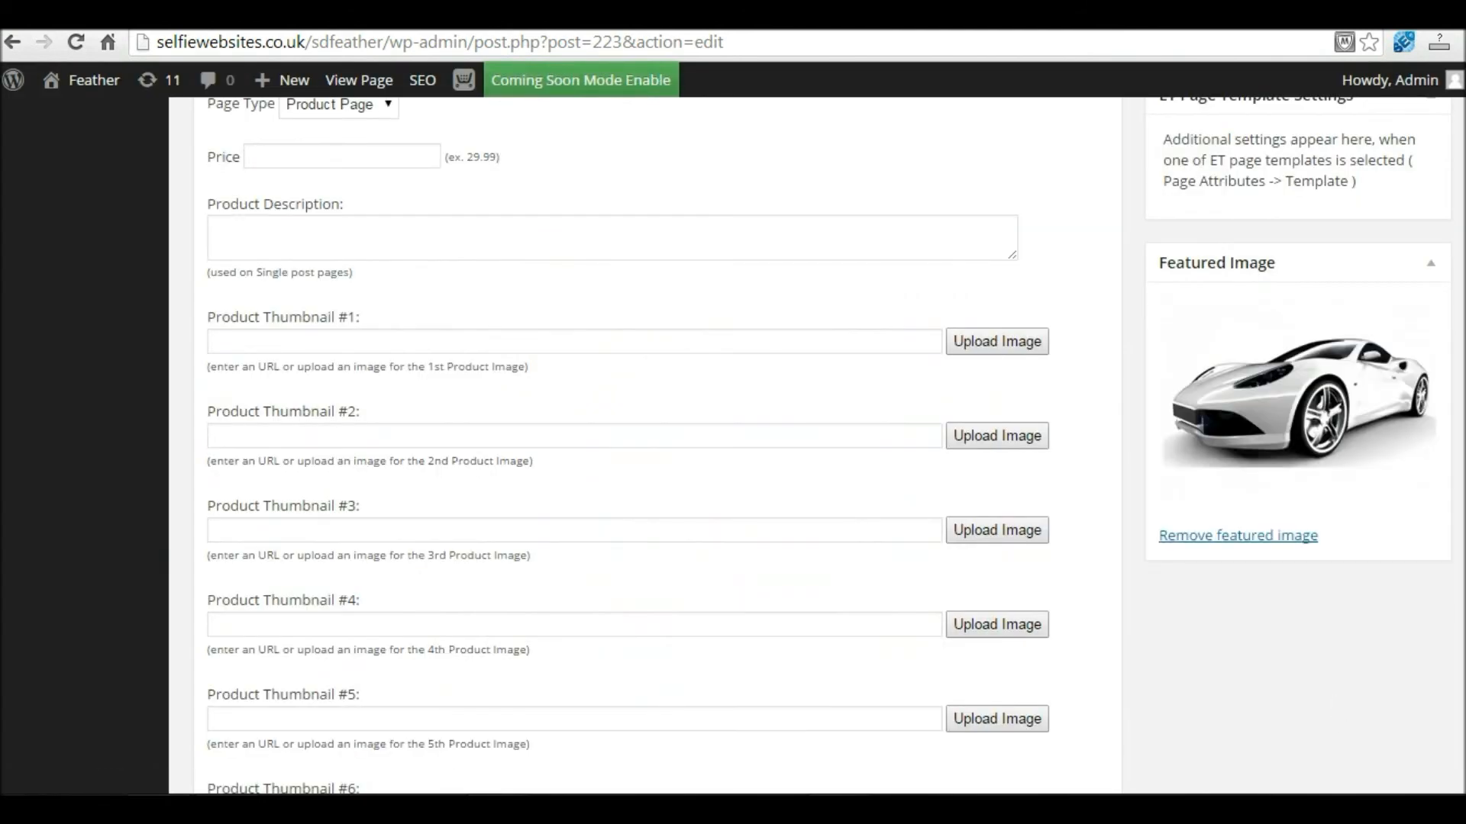
{"action": "scroll", "coordinate": [1297, 458], "scroll_direction": "up", "scroll_amount": 10}
{"action": "left_click", "coordinate": [1408, 379]}
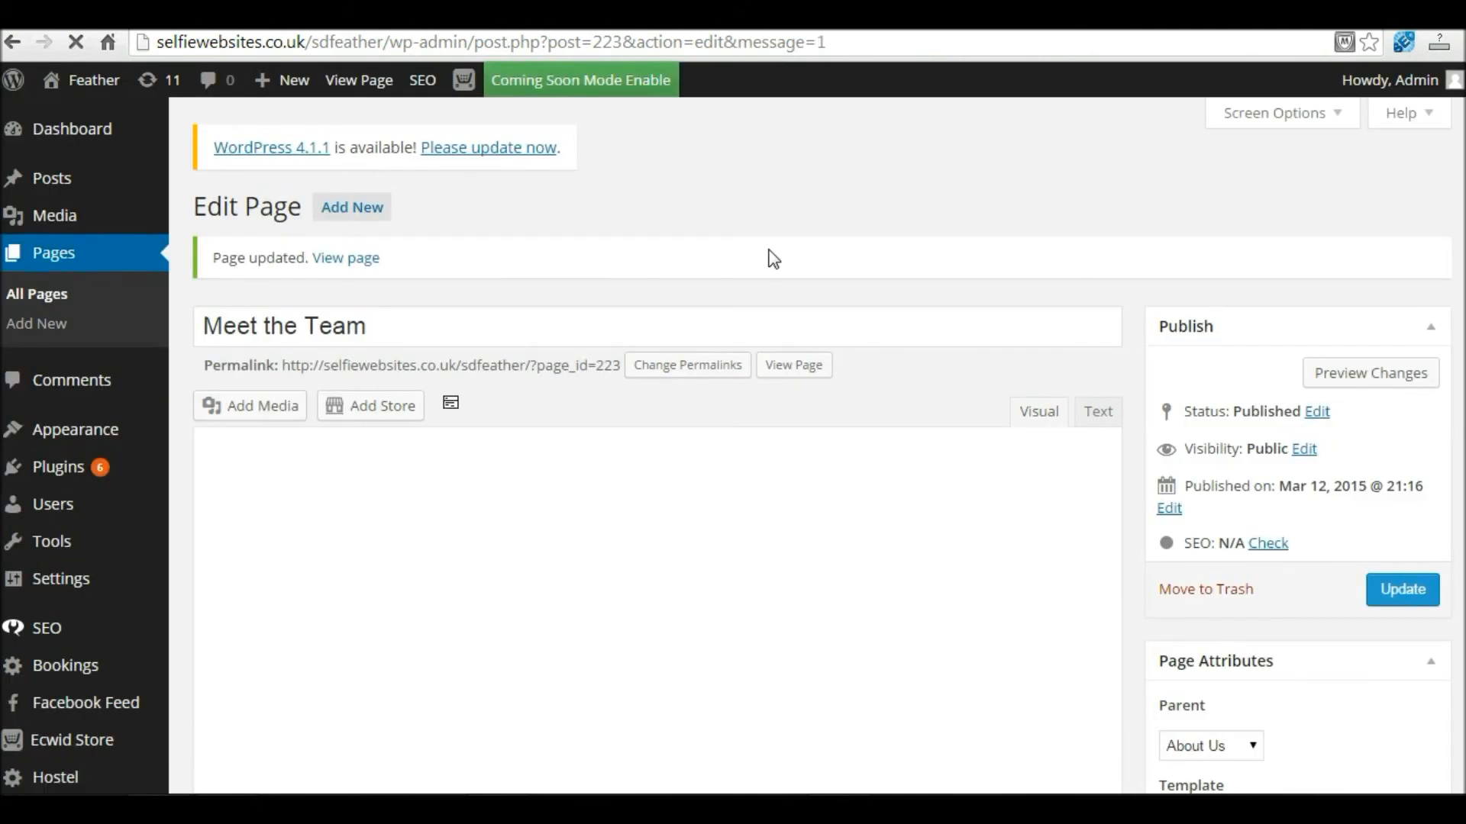
Check the featured slider on the site's front page and open the About Us page from its slide
{"action": "left_click", "coordinate": [99, 80]}
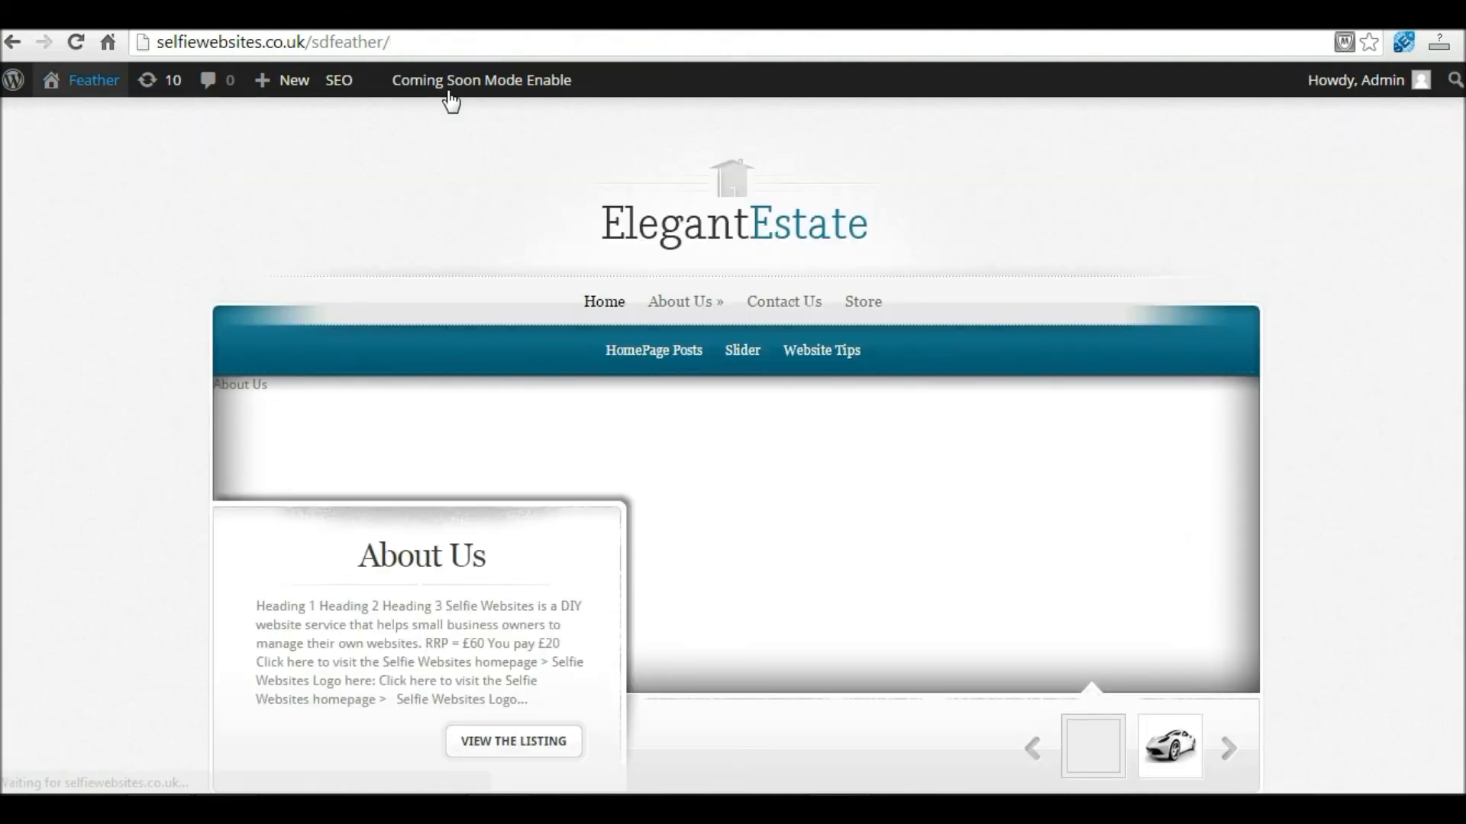
{"action": "scroll", "coordinate": [1392, 521], "scroll_direction": "down", "scroll_amount": 2}
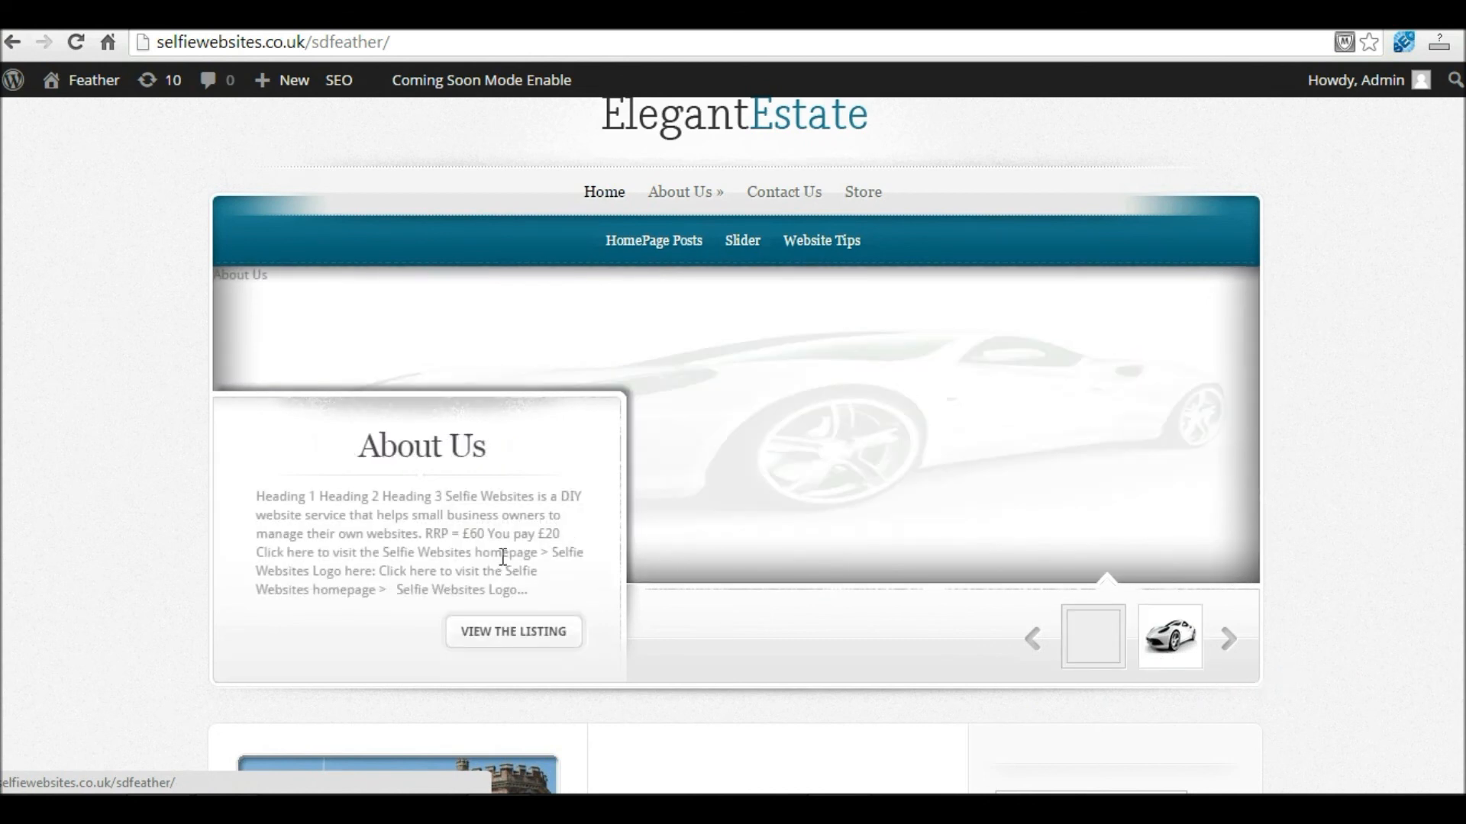
{"action": "left_click", "coordinate": [502, 634]}
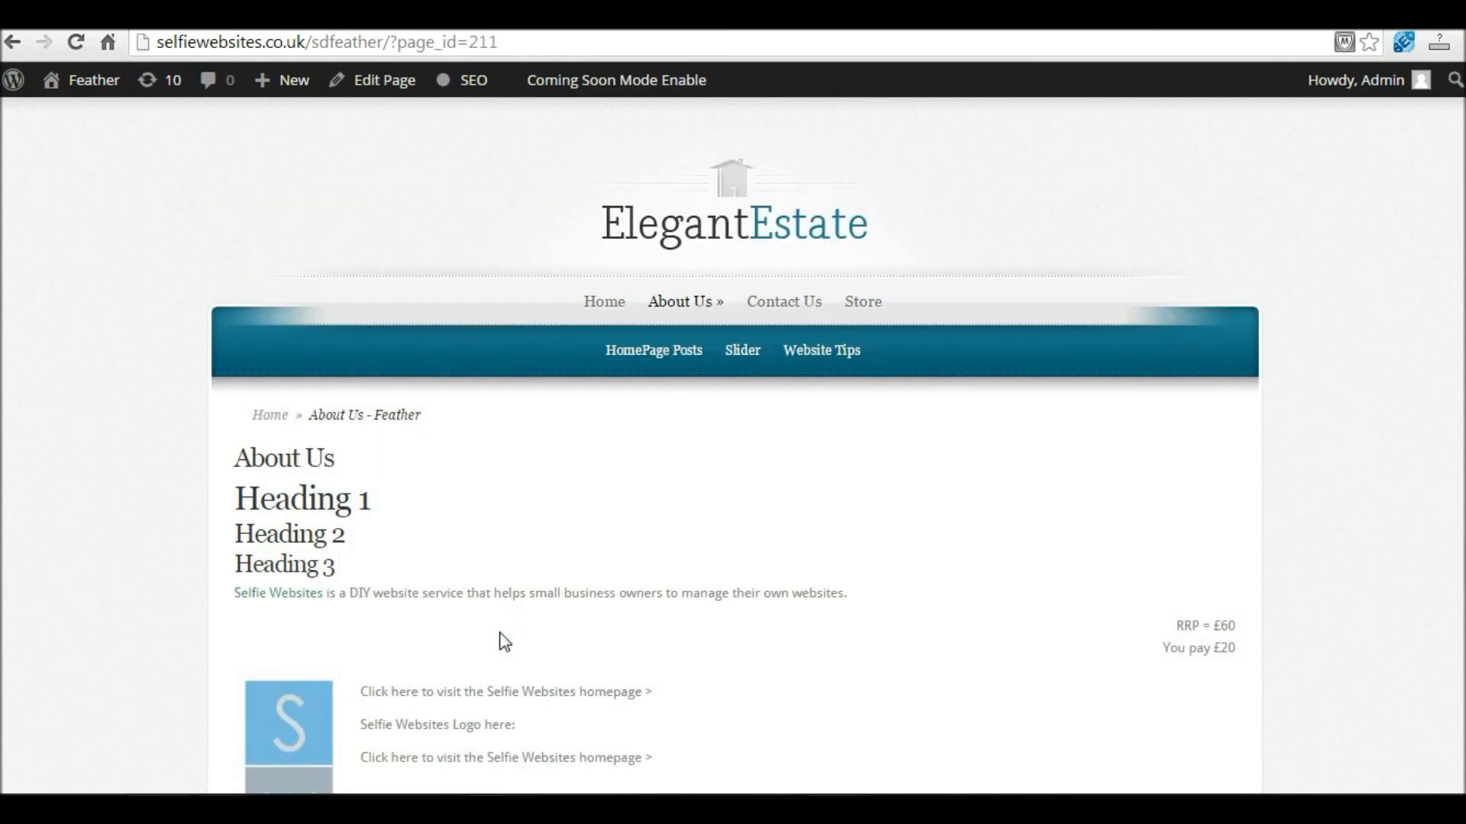
Open the About Us page for editing and examine its publication date and the Order value in its page attributes
{"action": "left_click", "coordinate": [381, 90]}
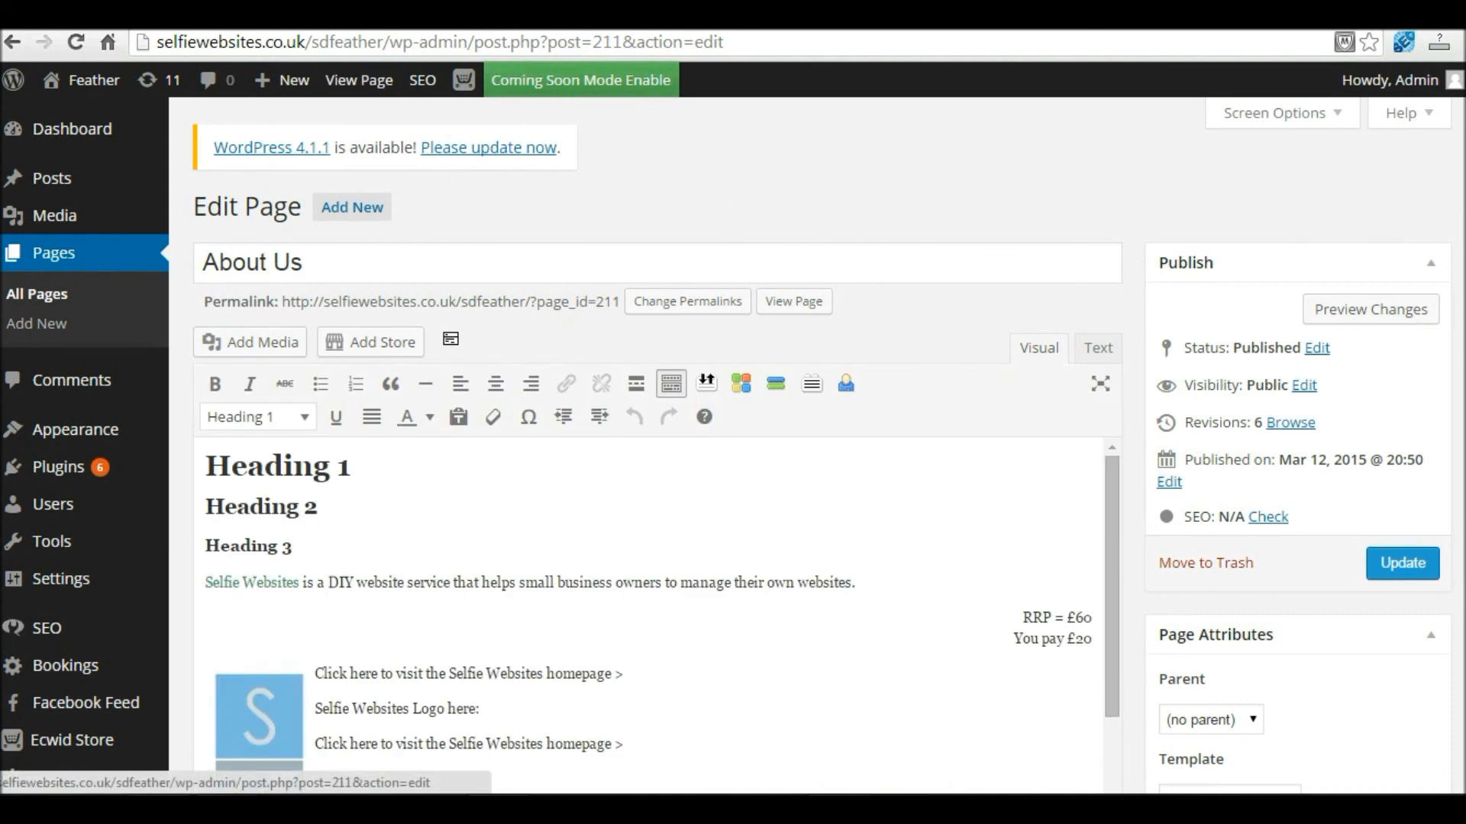
{"action": "scroll", "coordinate": [1192, 340], "scroll_direction": "down", "scroll_amount": 2}
{"action": "left_click_drag", "start_coordinate": [1192, 340], "coordinate": [1416, 337]}
{"action": "scroll", "coordinate": [1289, 299], "scroll_direction": "down", "scroll_amount": 3}
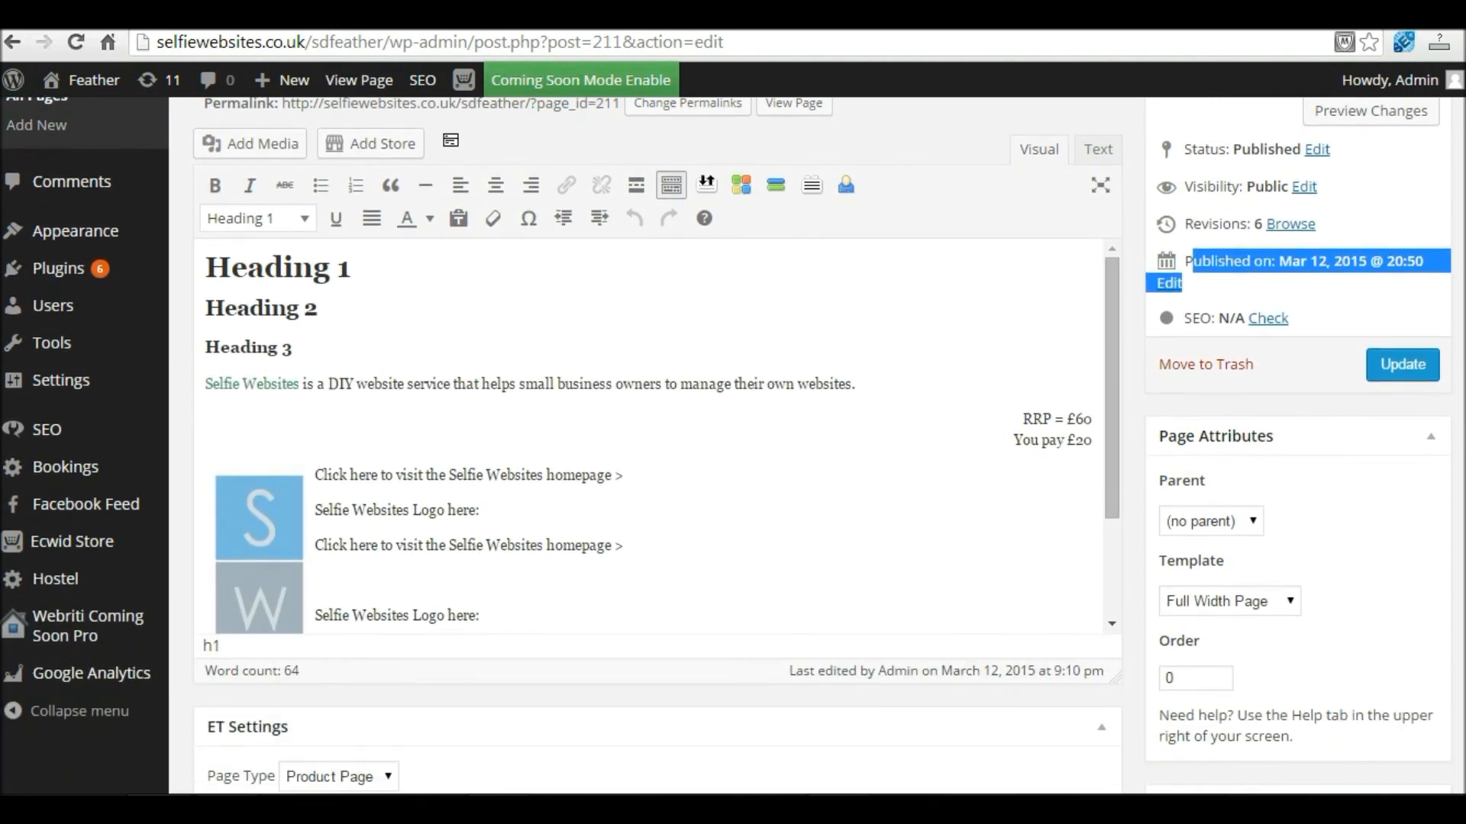
{"action": "key", "text": "ctrl"}
{"action": "key", "text": "ctrl"}
{"action": "left_click_drag", "start_coordinate": [1184, 532], "coordinate": [1157, 542]}
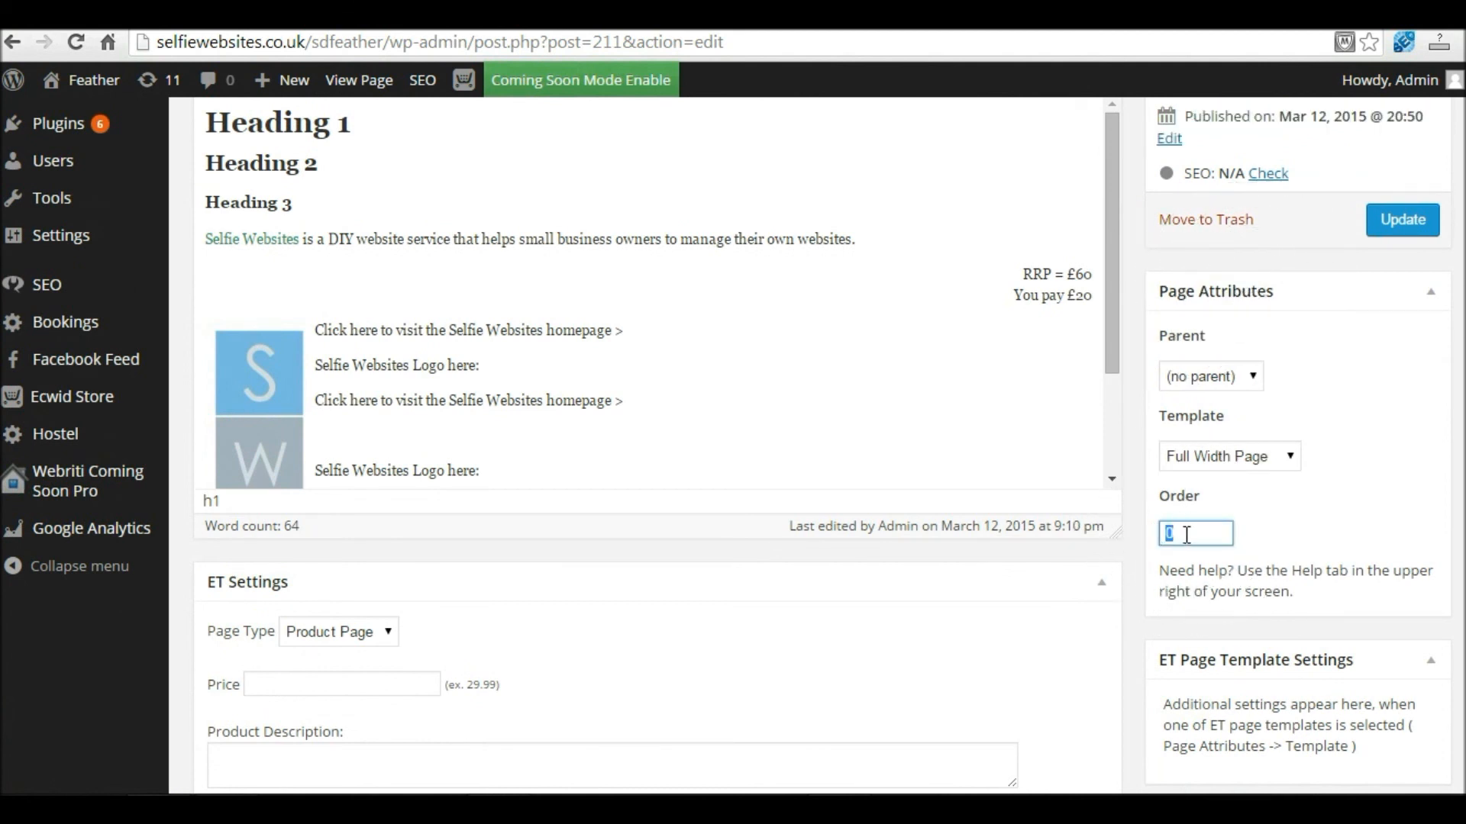
{"action": "left_click", "coordinate": [1201, 527]}
{"action": "left_click_drag", "start_coordinate": [1180, 530], "coordinate": [1156, 531]}
{"action": "left_click", "coordinate": [1207, 534]}
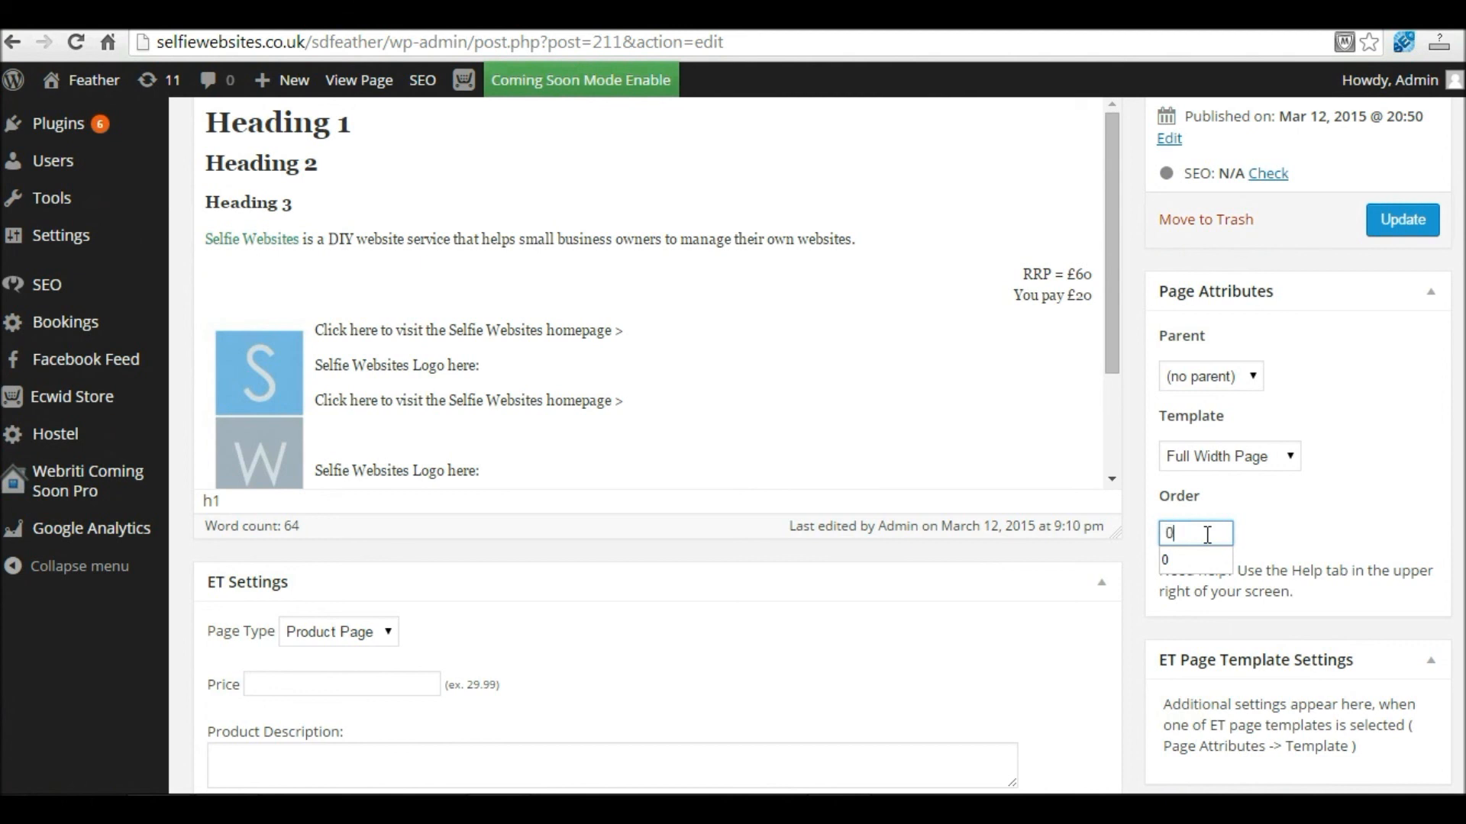